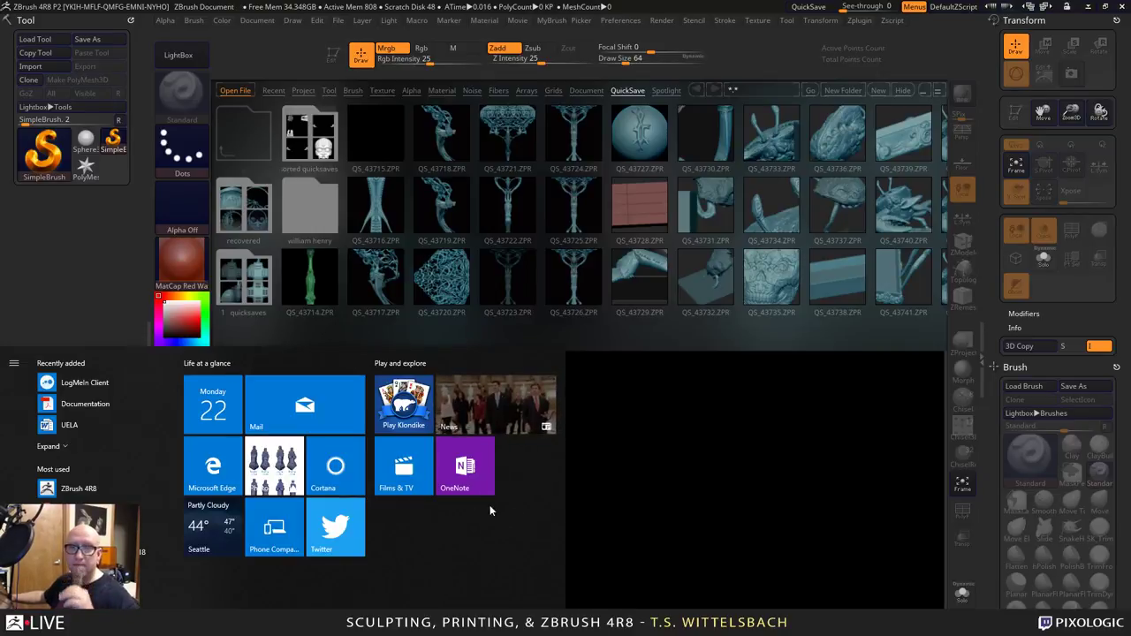
Look through the QuickSave projects in LightBox and hide the LightBox browser.
click(750, 508)
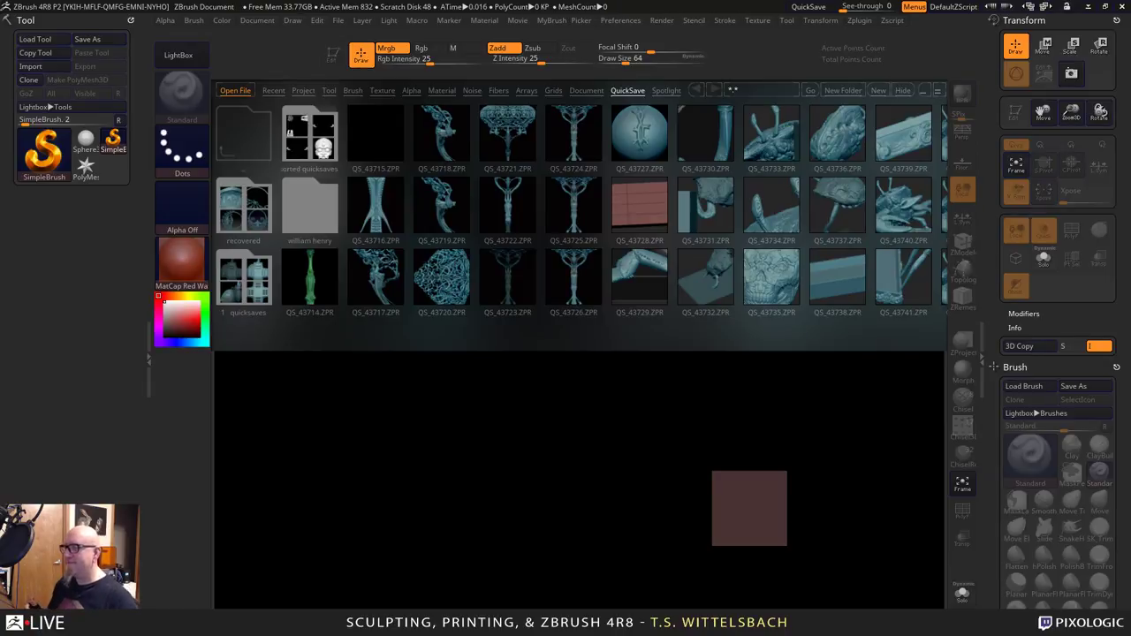
key(space)
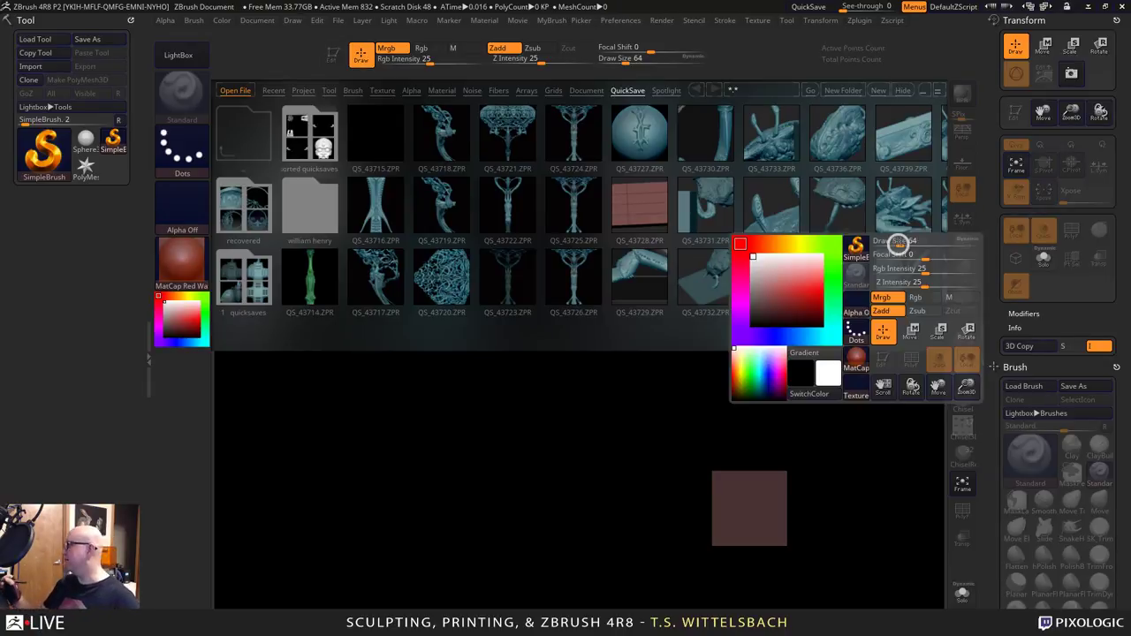
drag(867, 236, 728, 293)
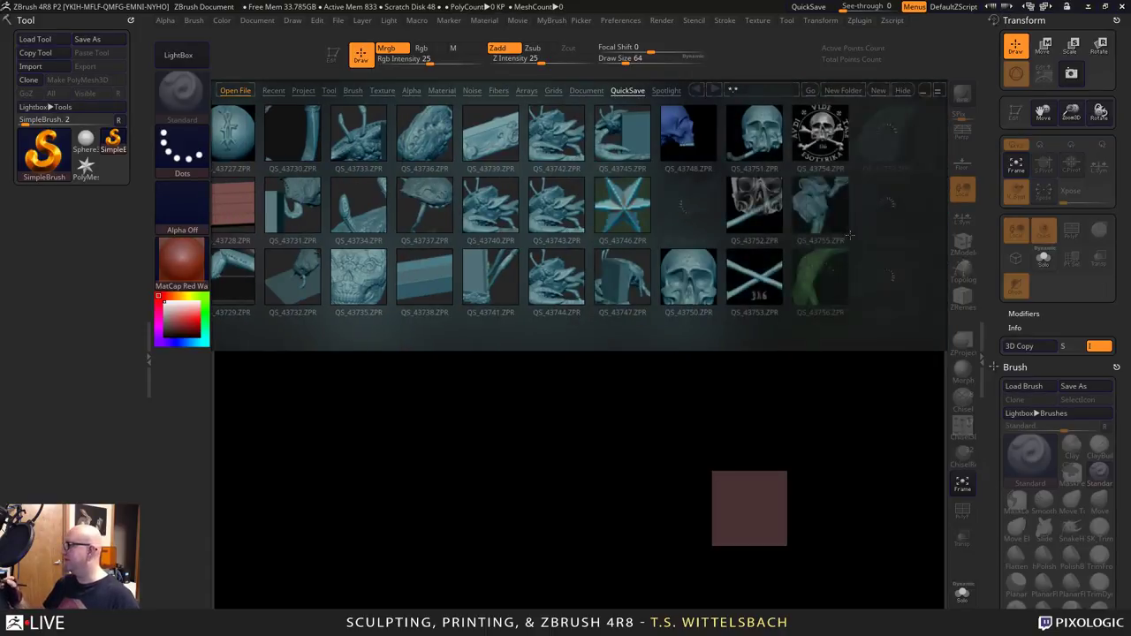
drag(844, 241, 976, 213)
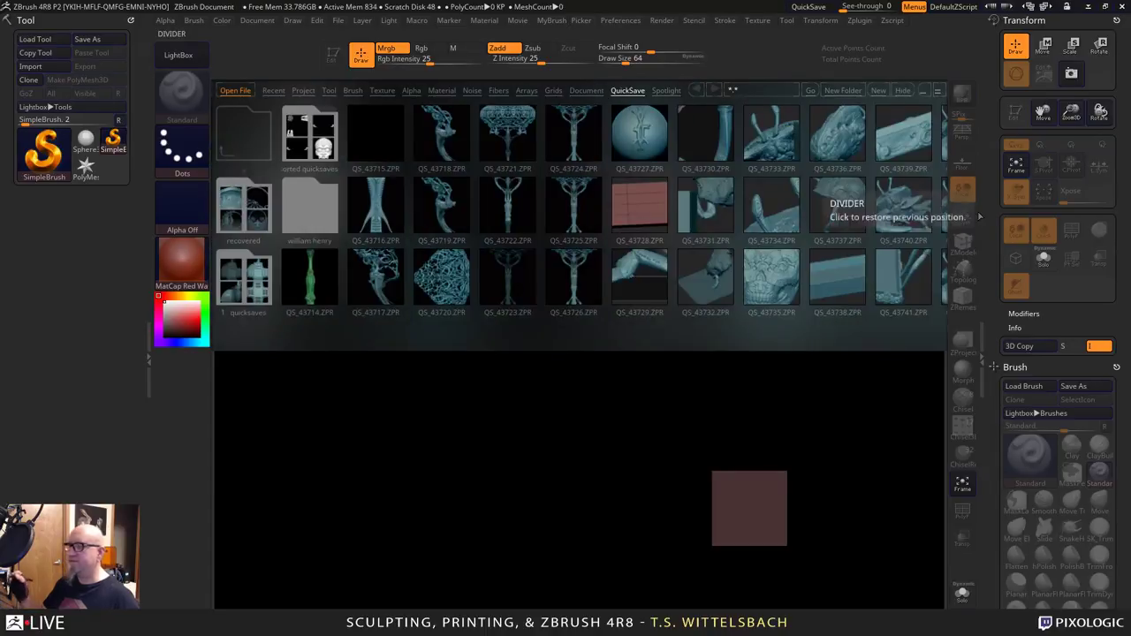
click(237, 90)
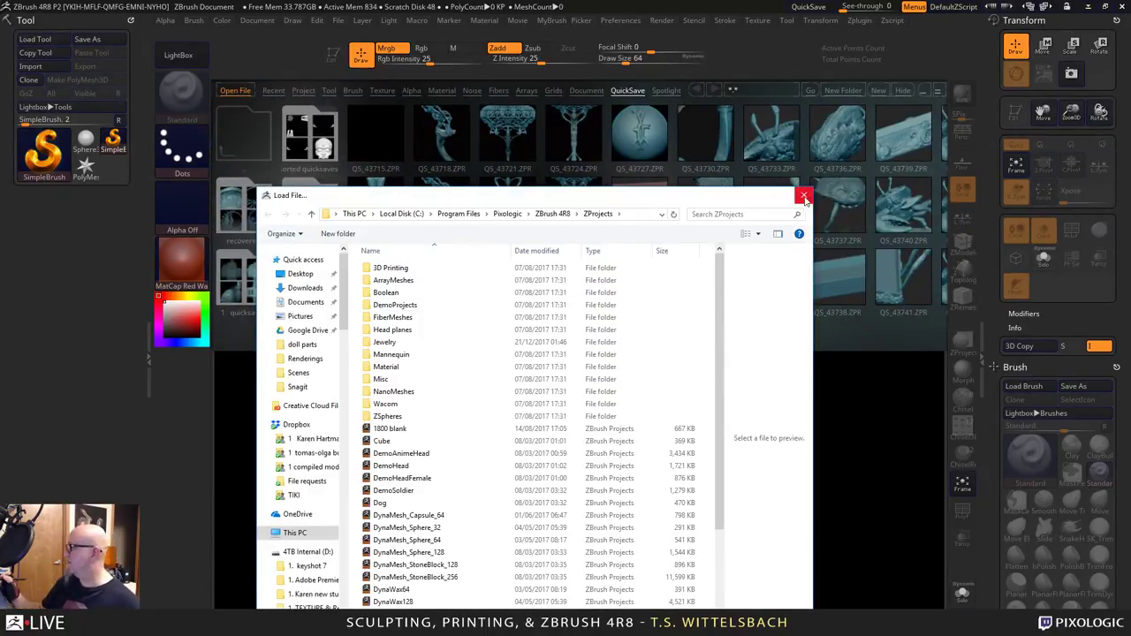
key(Escape)
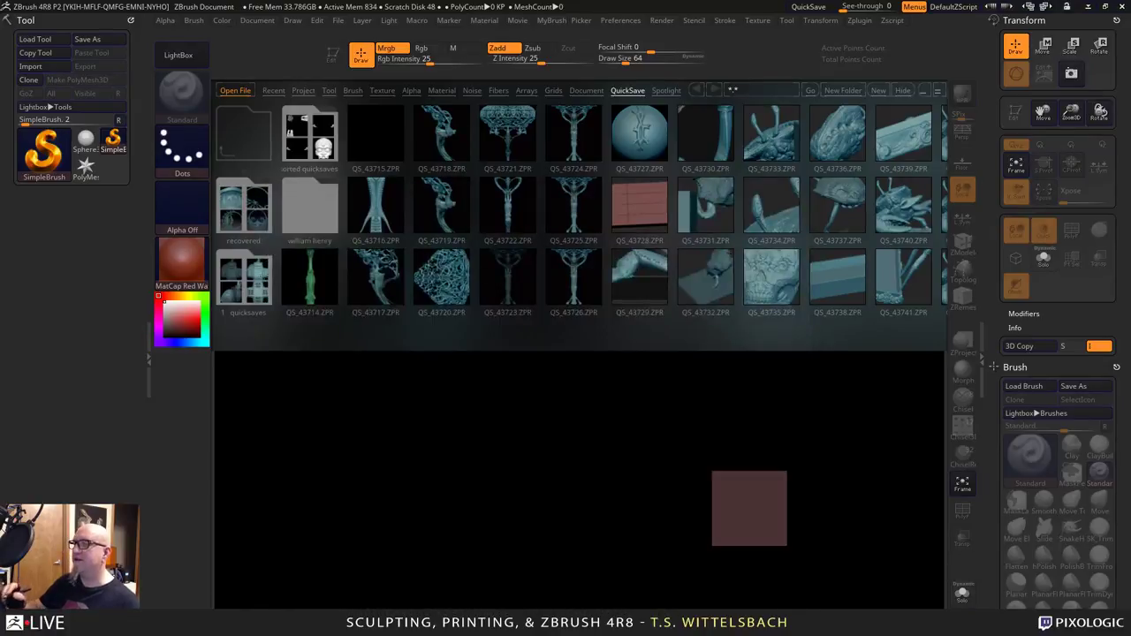
click(178, 55)
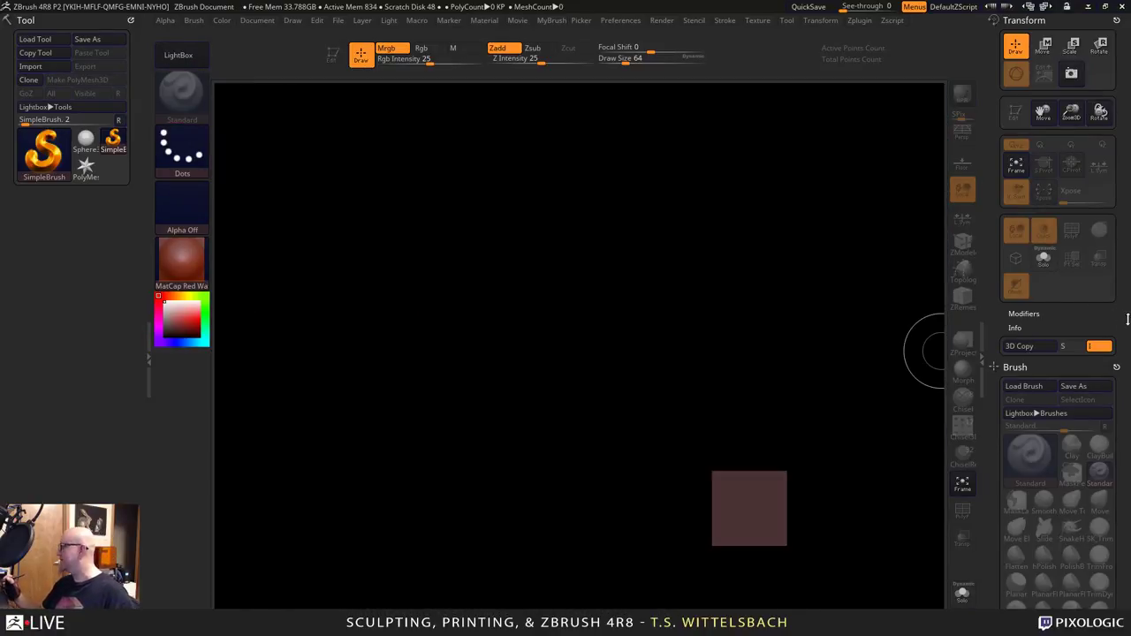
Dock the Brush, MyBrush, Stroke and Zplugin palettes at the head of the palette tray.
mouse_move(1122, 320)
mouse_down()
mouse_move(1120, 190)
mouse_move(1111, 460)
mouse_up()
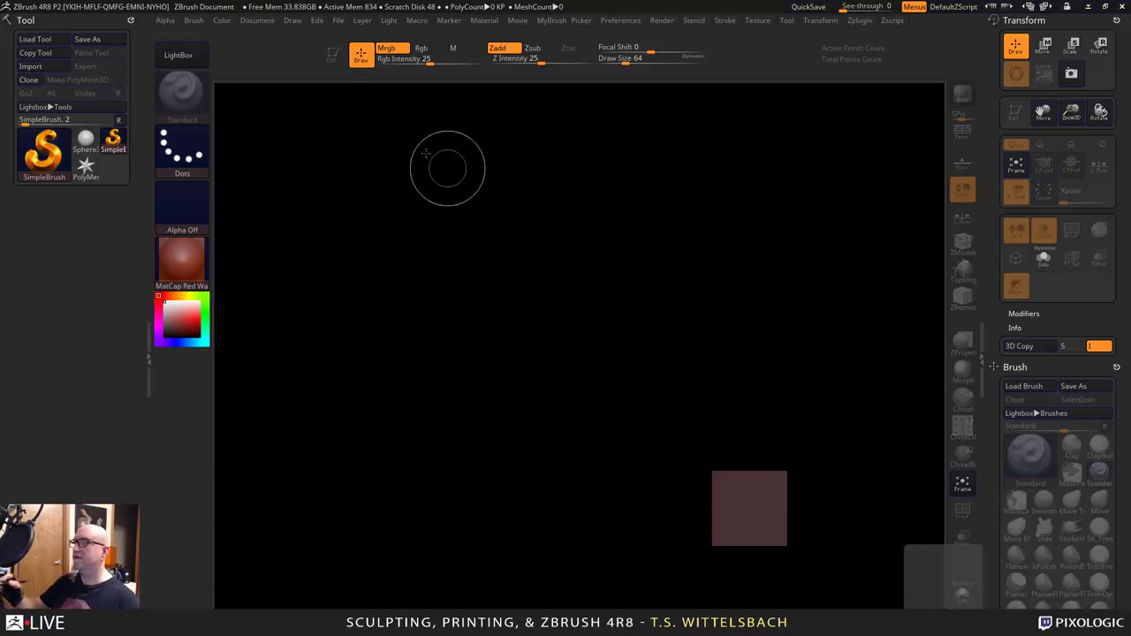
click(195, 23)
click(189, 35)
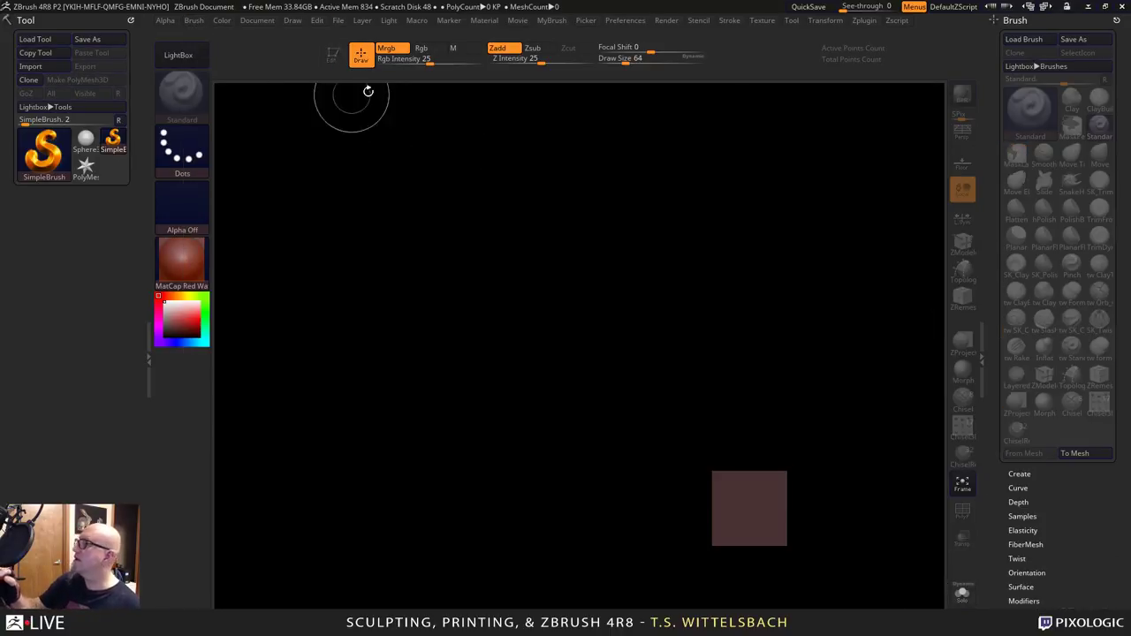
click(551, 20)
click(543, 36)
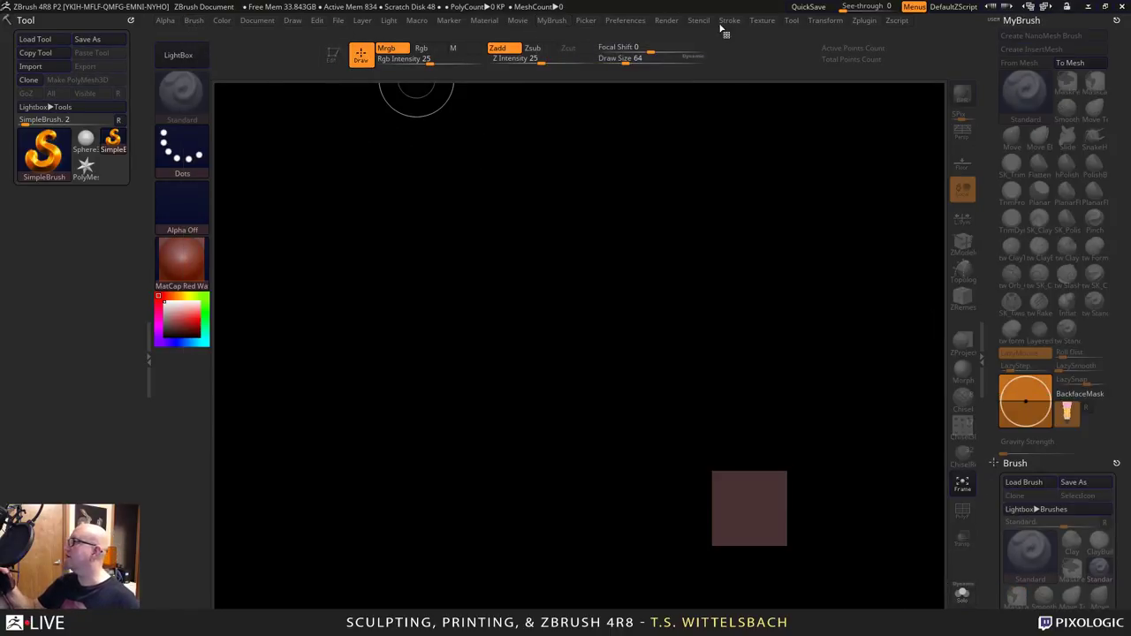
click(728, 20)
click(725, 36)
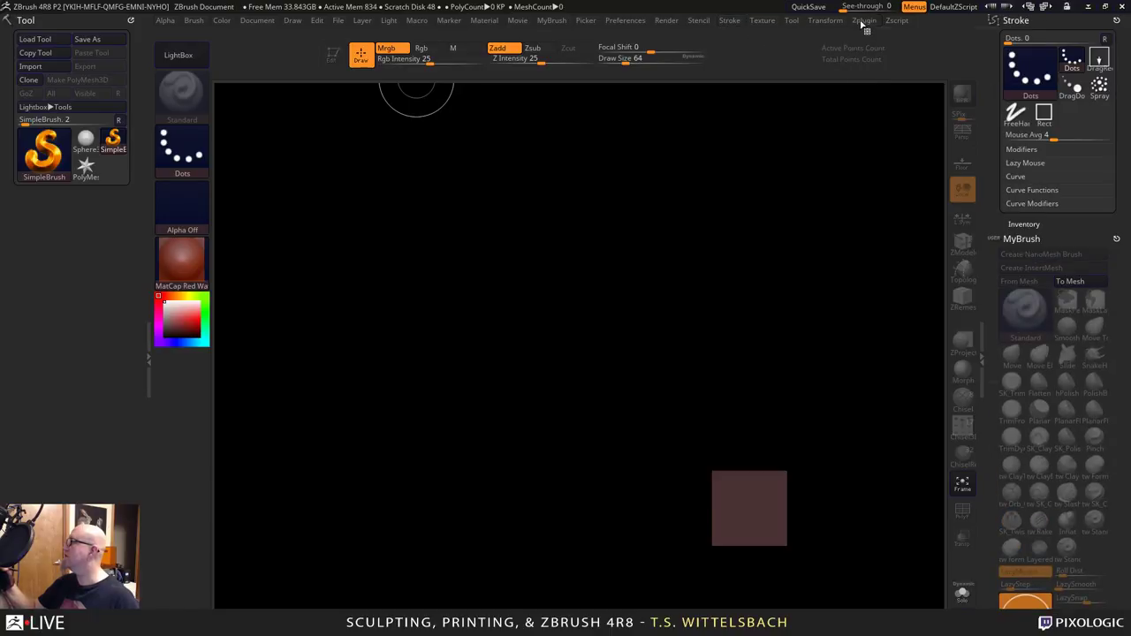
click(863, 20)
click(851, 37)
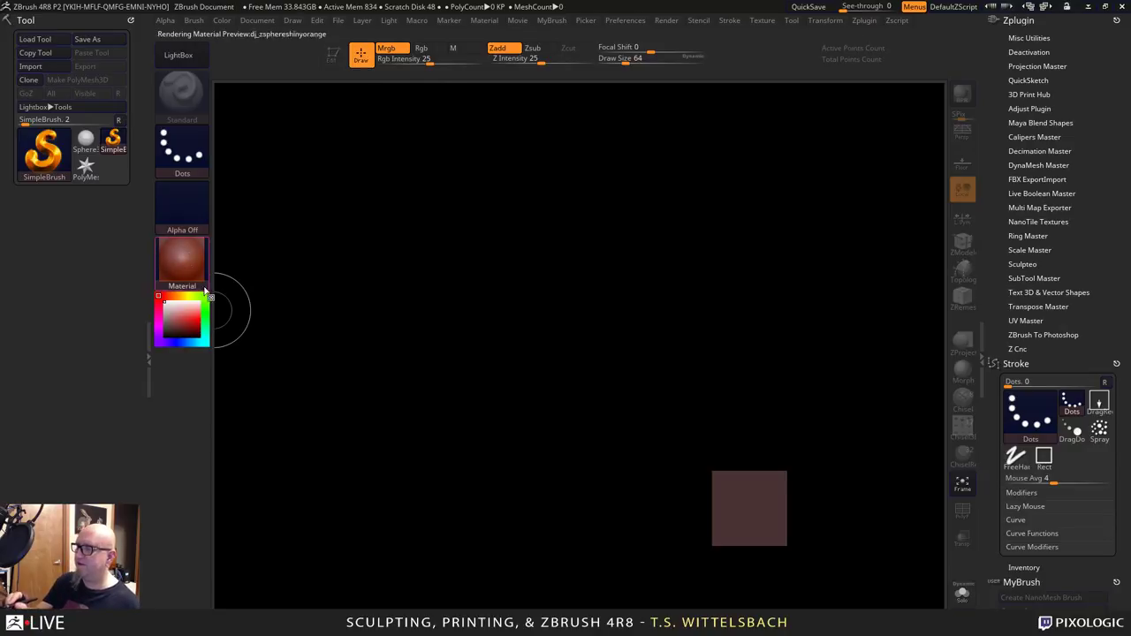
Change the active material to the MatCap mah_dirty_blue_01.
click(186, 267)
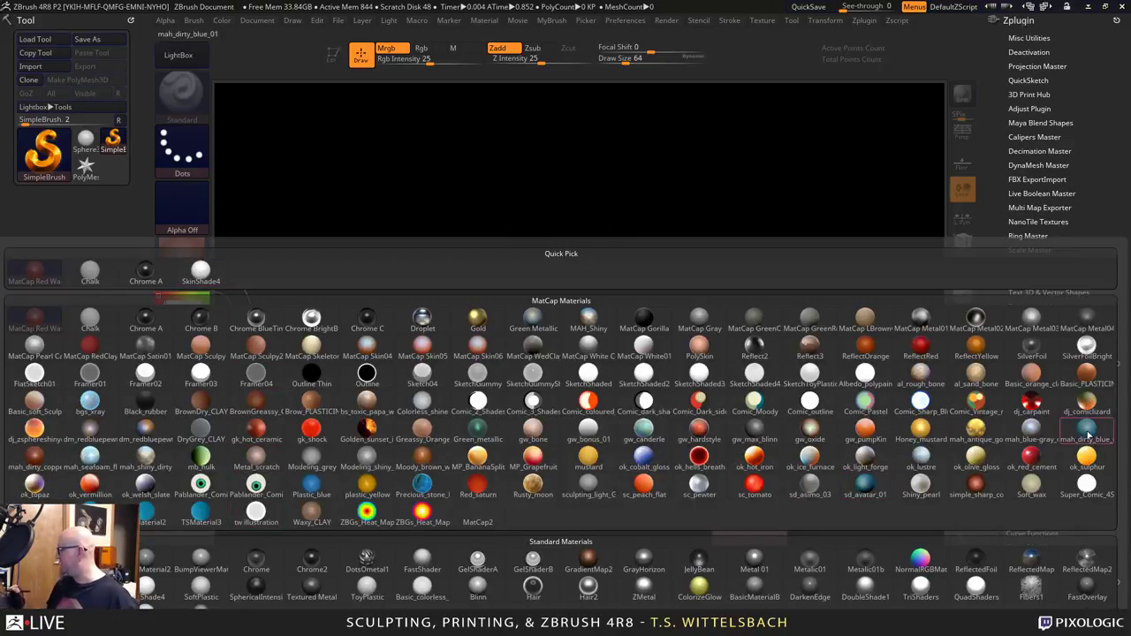
click(1087, 430)
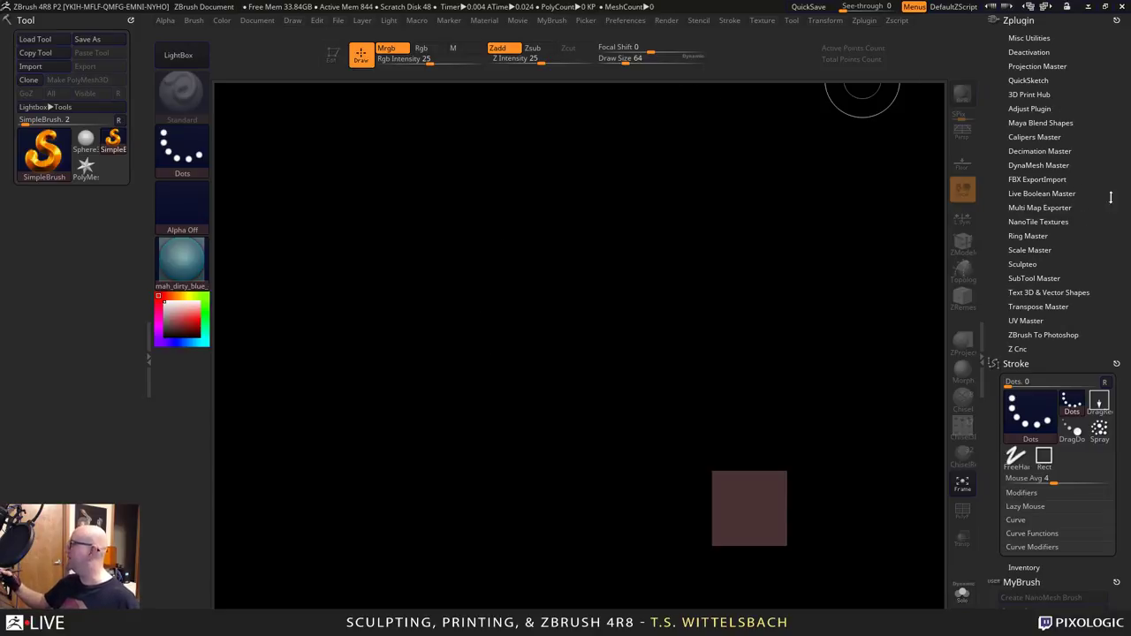
Open the Ring Master plugin's gem stone options and set the round stone's dimension to 8 mm.
scroll(1112, 238, down, 5)
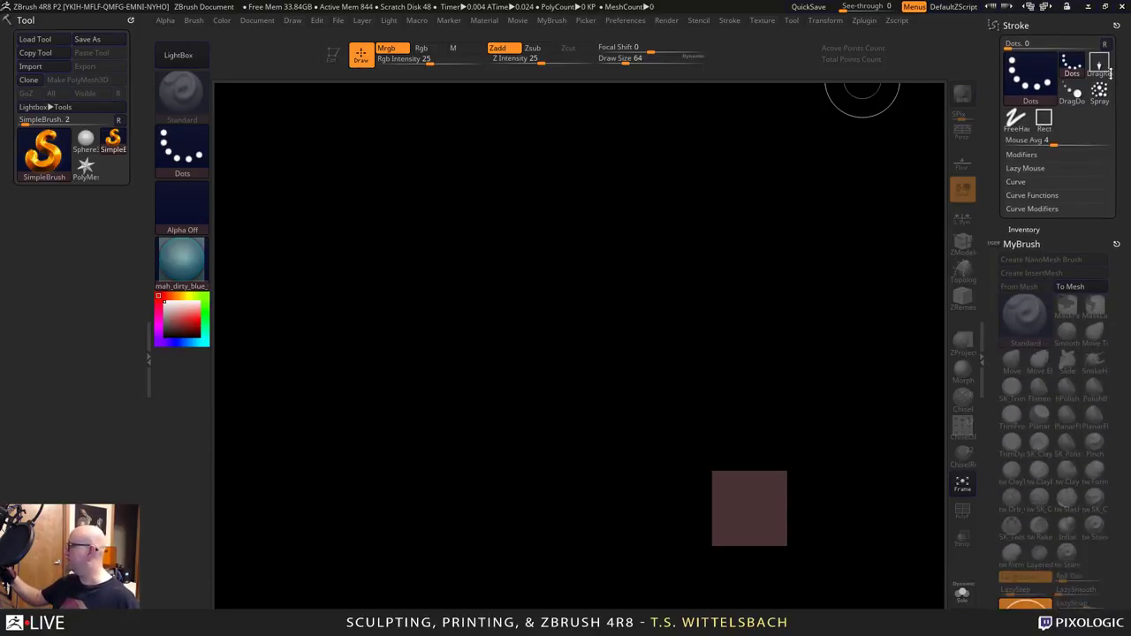
scroll(1110, 74, down, 10)
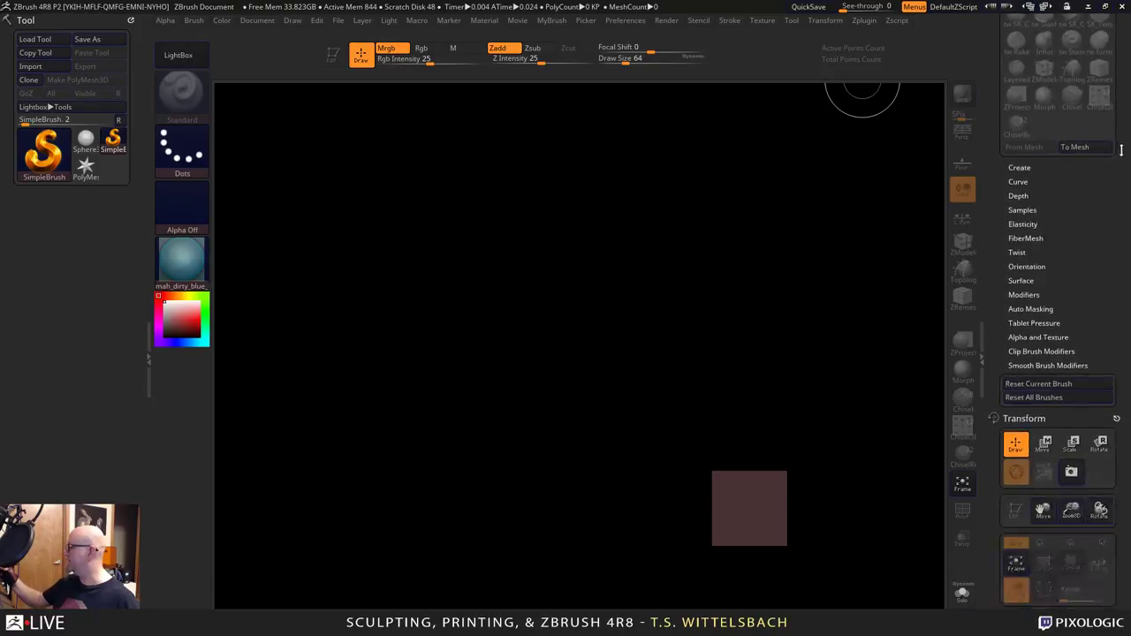
mouse_move(1122, 148)
mouse_down()
mouse_move(1125, 127)
mouse_move(1123, 451)
mouse_up()
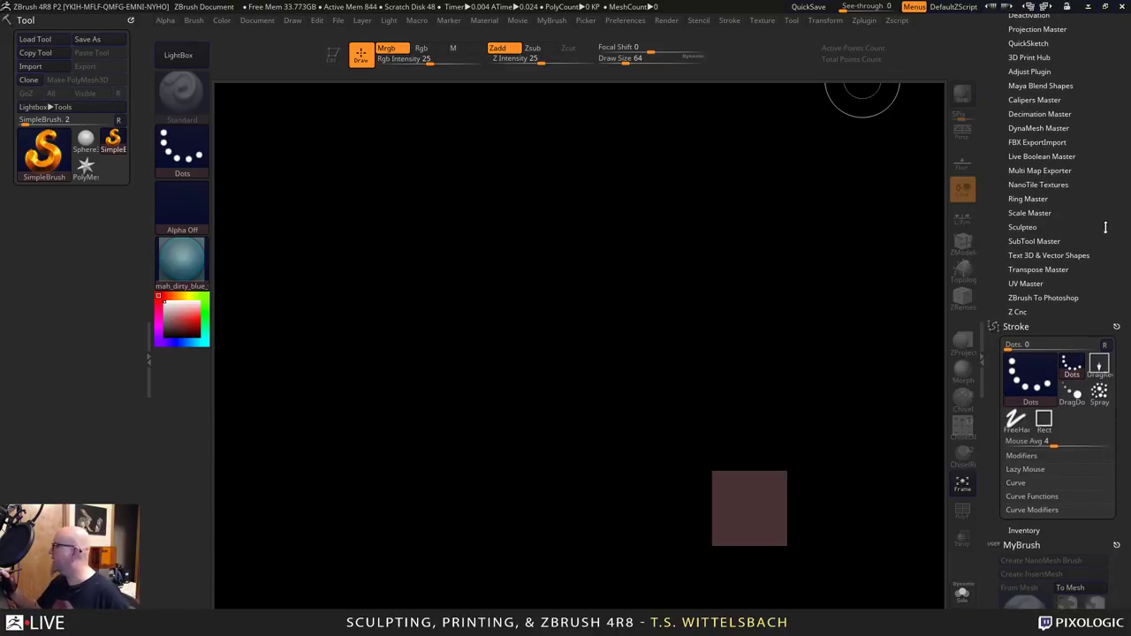
click(1039, 233)
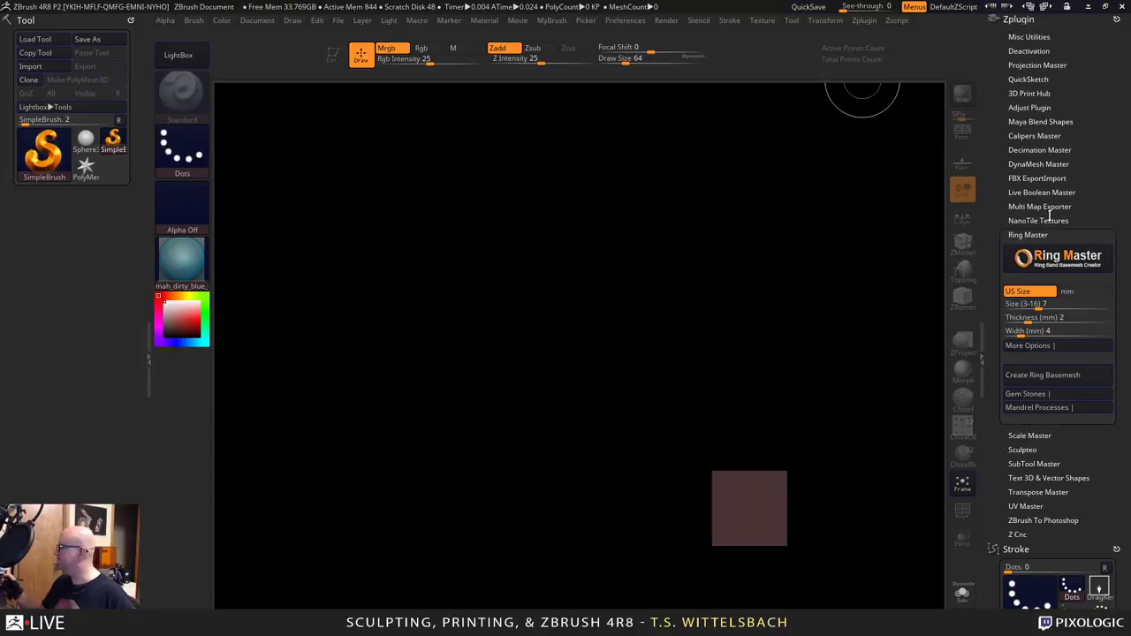
click(1051, 304)
key(Return)
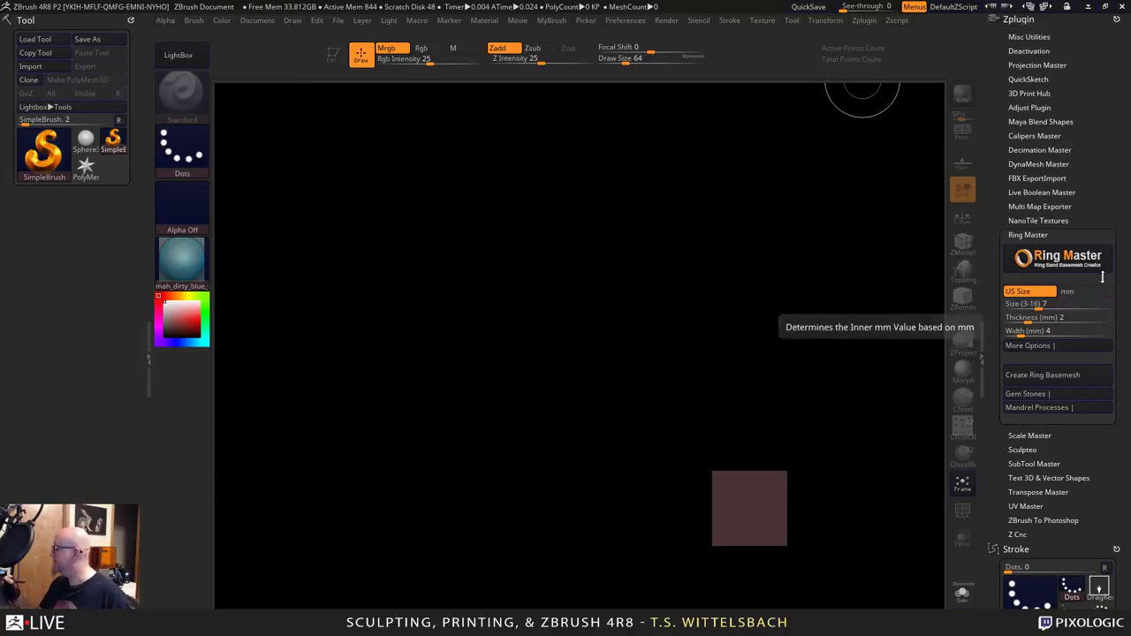
click(1076, 394)
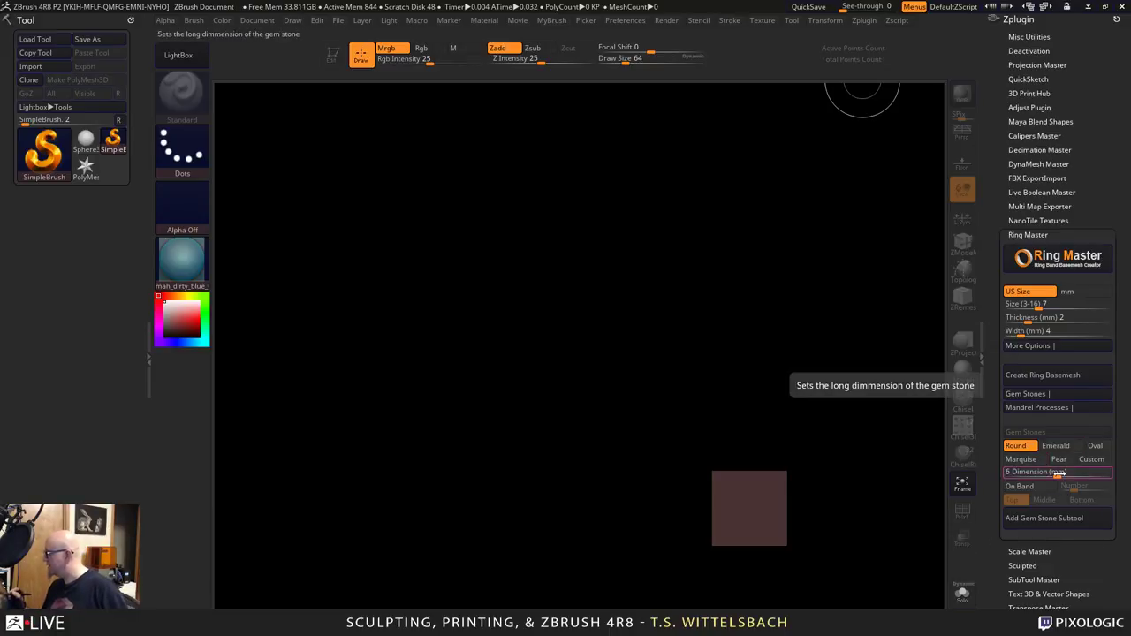
drag(1070, 472, 1072, 472)
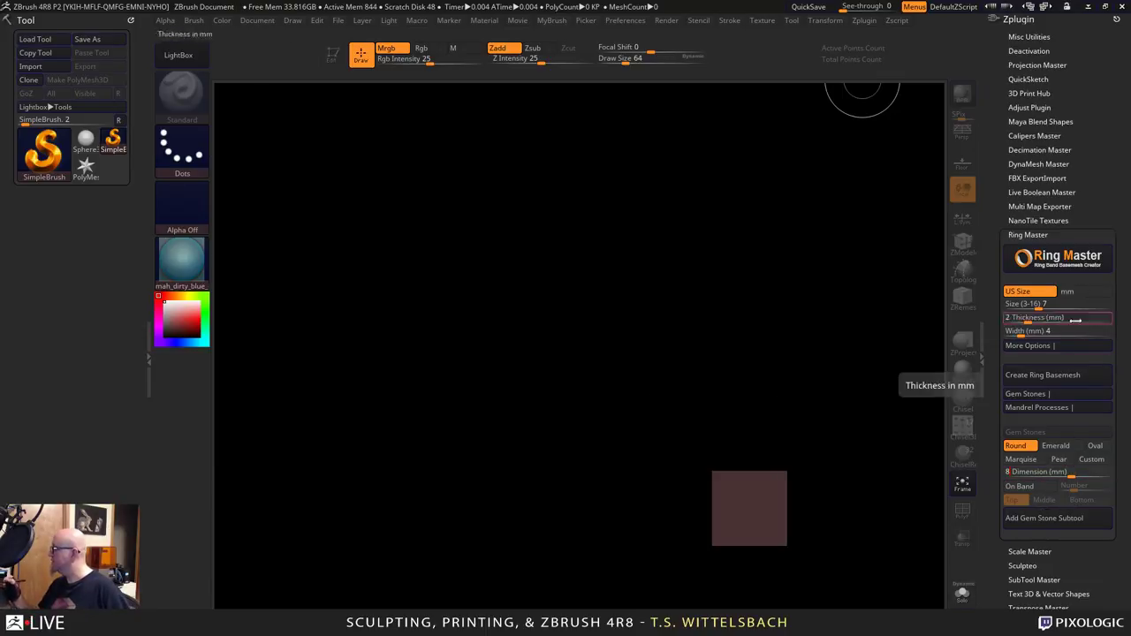
Create a US size 7 ring base mesh, 2 mm thick and 4 mm wide, and add a round gem stone subtool.
click(1072, 375)
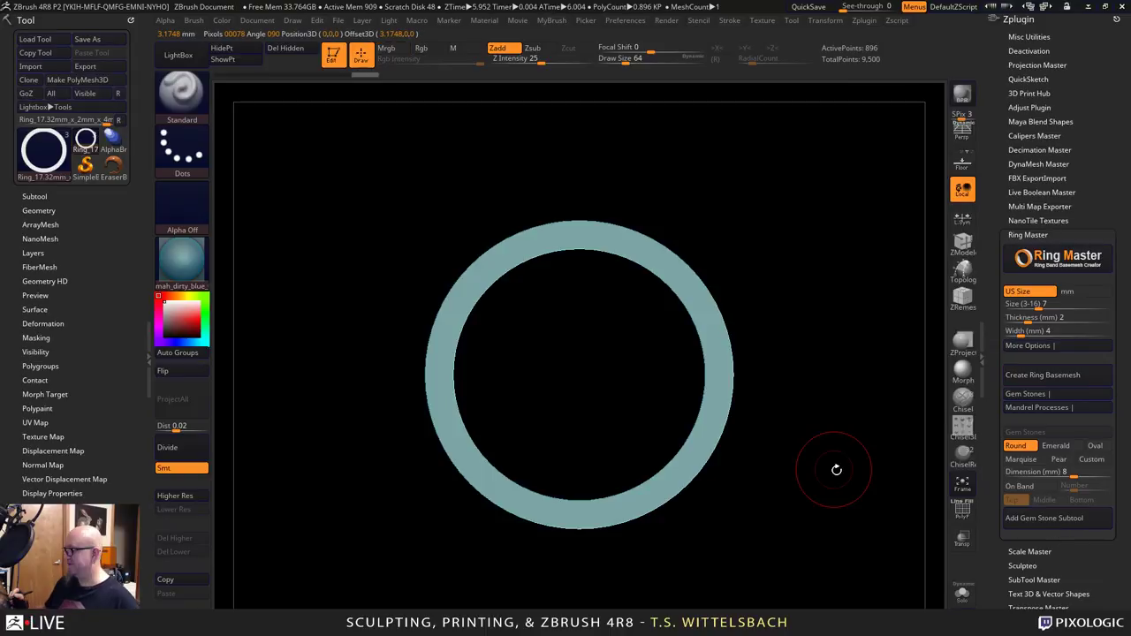
drag(836, 470, 555, 537)
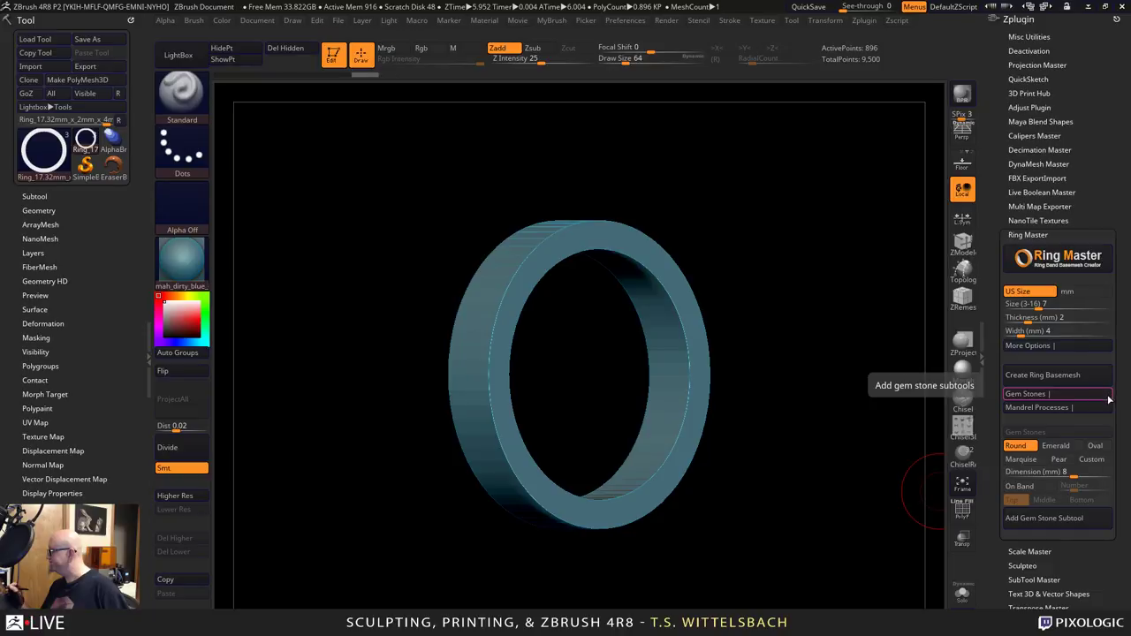
click(1067, 522)
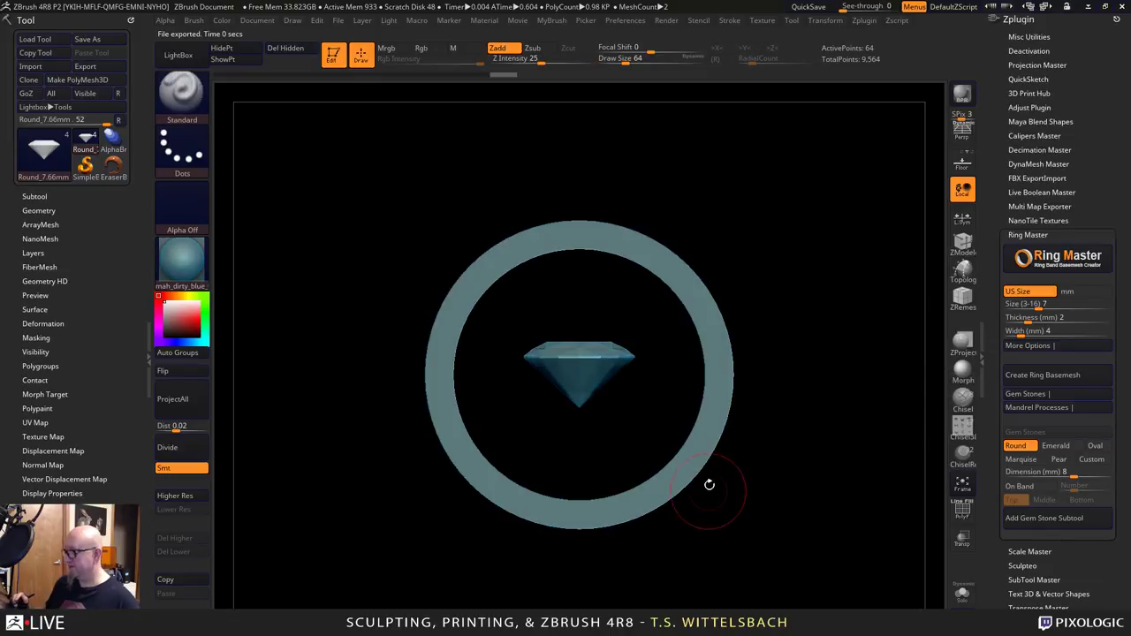
Move the gem stone straight up until its point rests at the outer edge of the ring band.
key(w)
drag(578, 308, 578, 119)
alt+drag(802, 256, 412, 498)
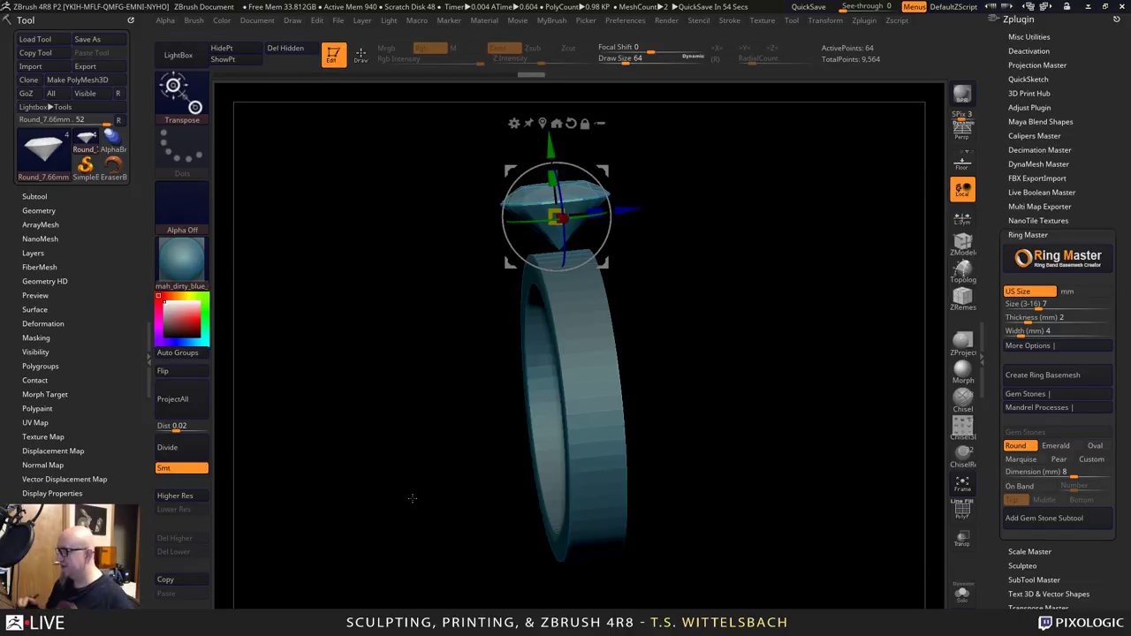
drag(412, 498, 774, 487)
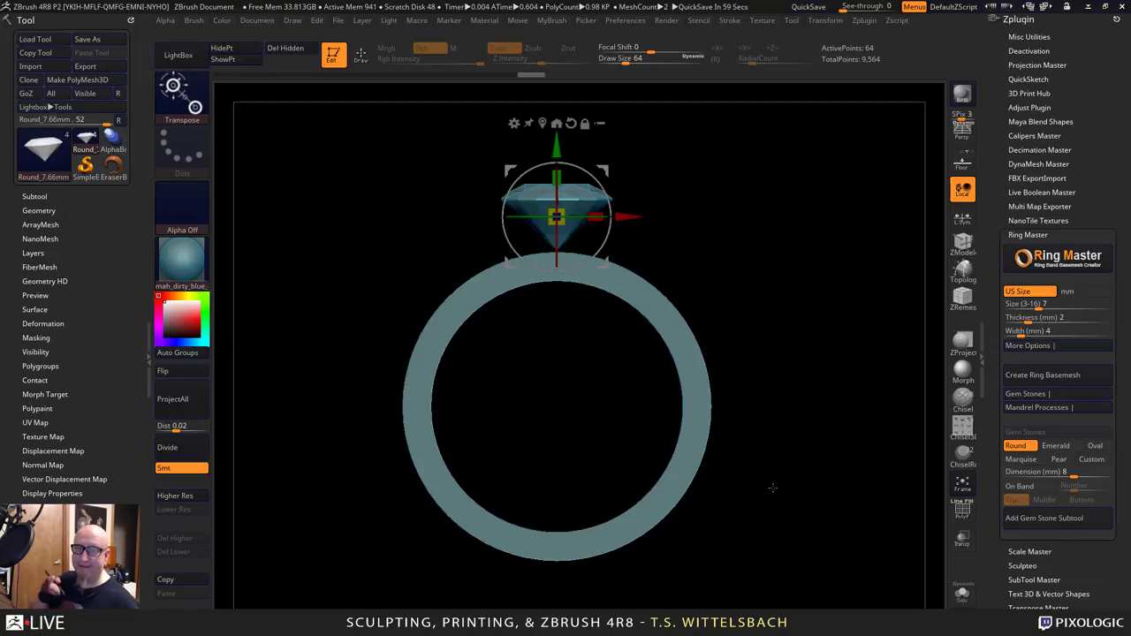
drag(785, 437, 822, 476)
Turn on the polyframe display, make the ring band the active subtool and enable transparency for the other subtool.
click(963, 510)
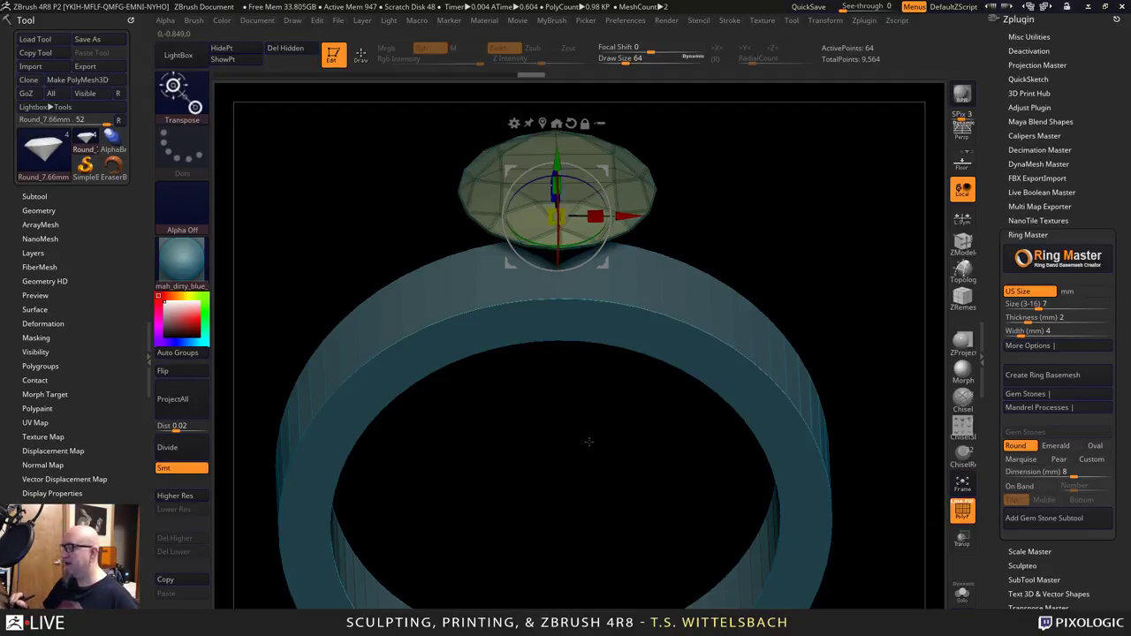
alt+click(694, 341)
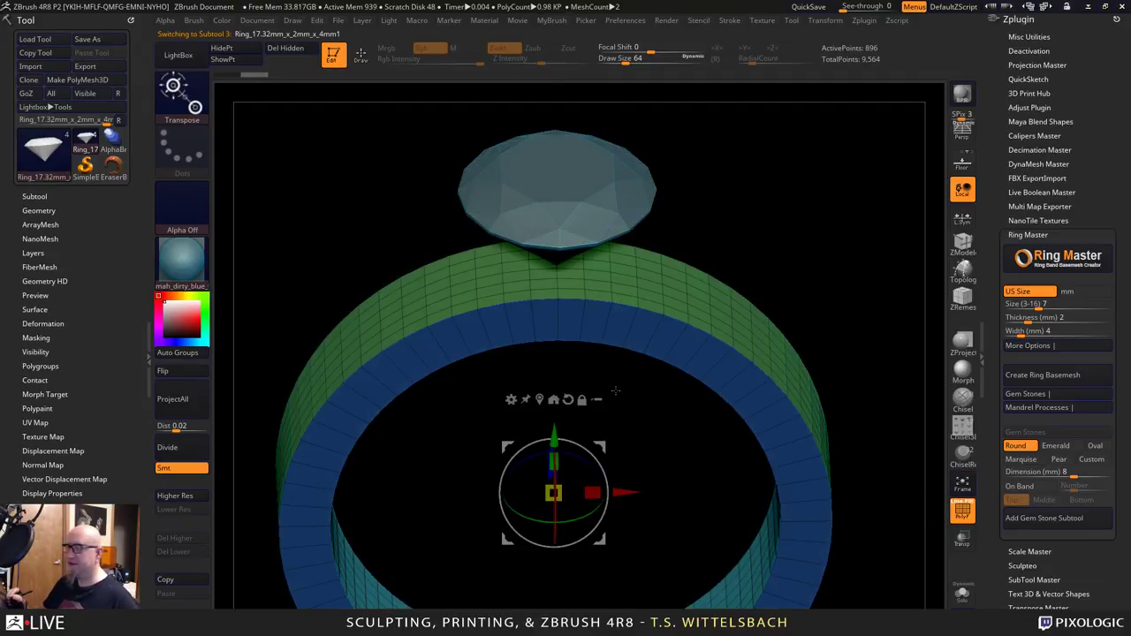
alt+drag(619, 395, 661, 453)
alt+drag(683, 407, 620, 317)
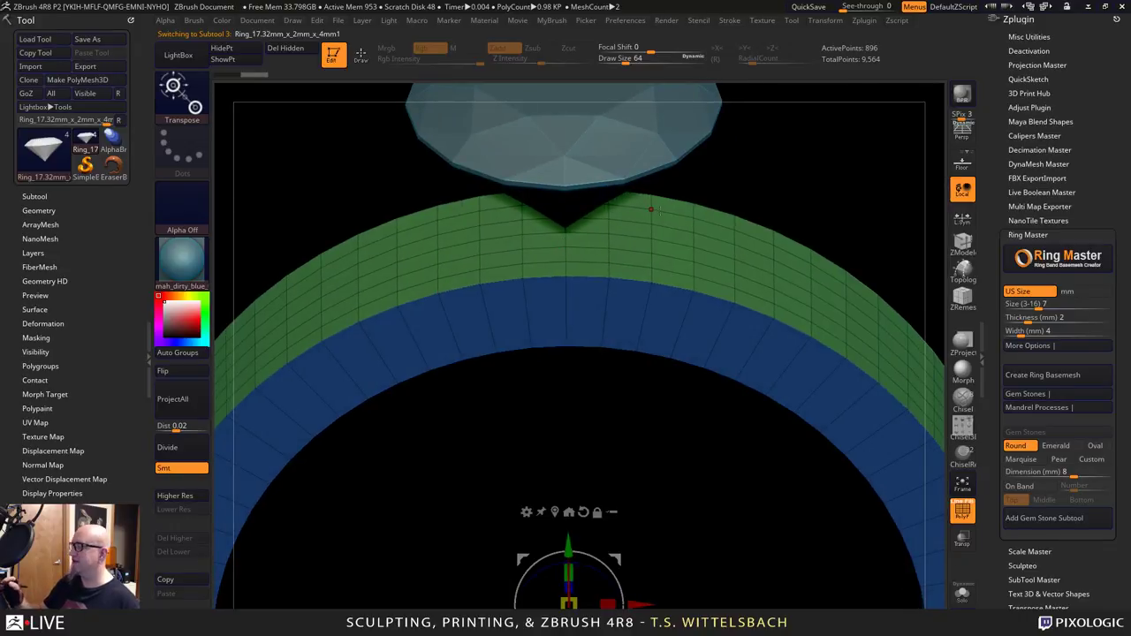
drag(651, 210, 667, 421)
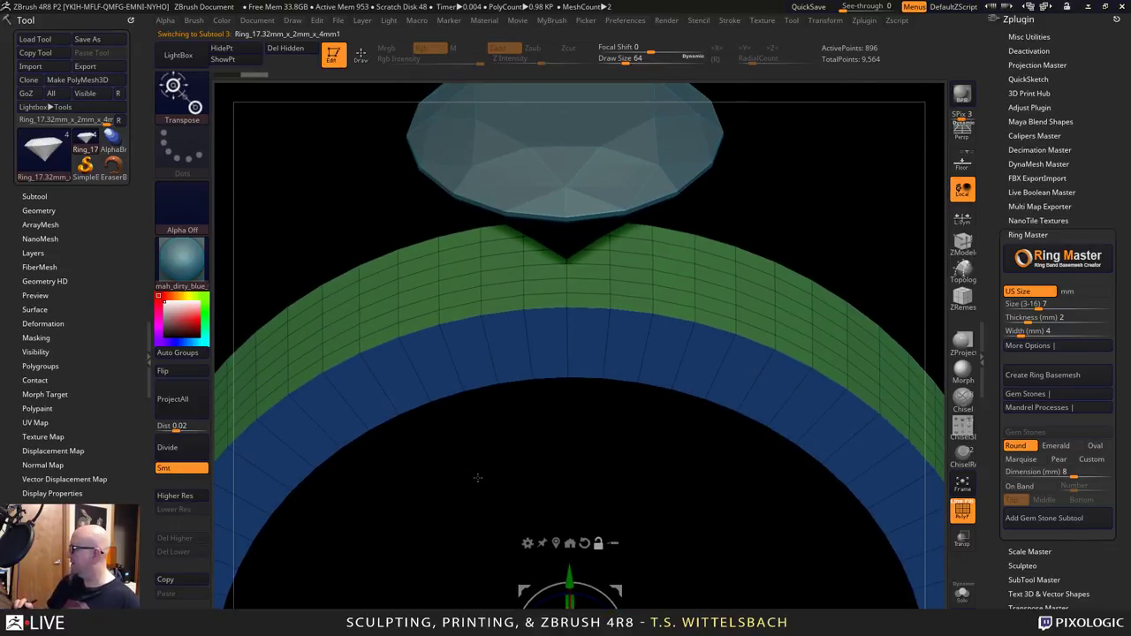
click(963, 537)
drag(687, 509, 601, 576)
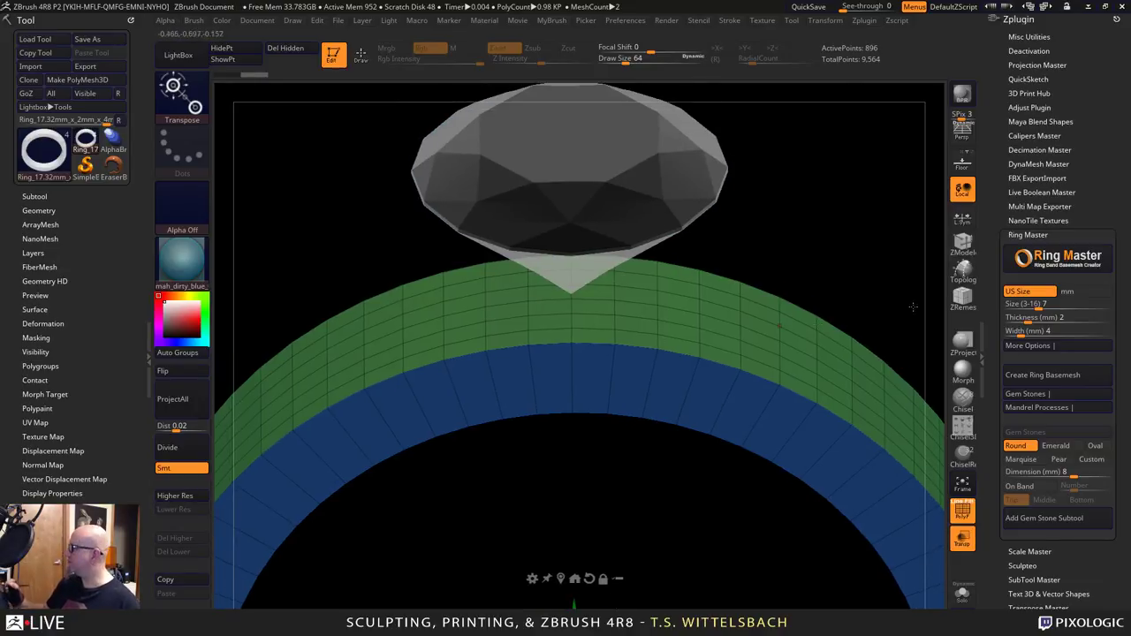
Cut a rectangular opening through the ring band beneath the gem stone with the ZModeler brush.
click(963, 243)
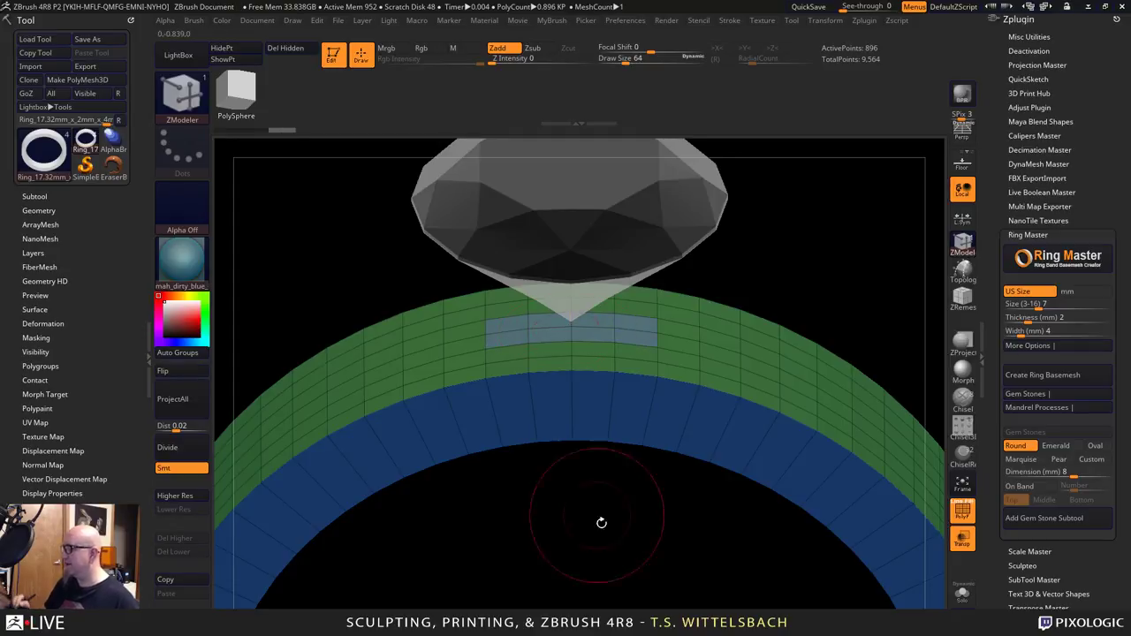
drag(613, 537, 404, 374)
alt+drag(504, 319, 564, 298)
drag(643, 319, 639, 317)
click(639, 316)
shift+drag(646, 536, 622, 515)
mouse_move(800, 447)
mouse_down()
mouse_move(830, 462)
mouse_move(805, 462)
mouse_up()
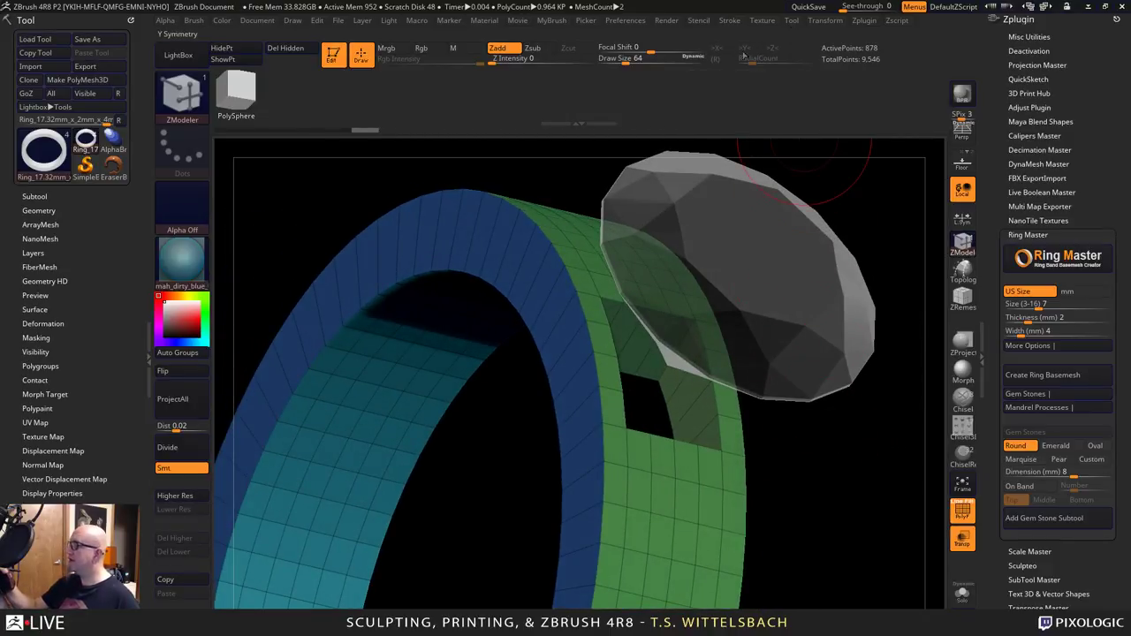
Activate symmetry across the X and Z axes for the ring band.
key(x)
click(774, 48)
scroll(1089, 409, down, 10)
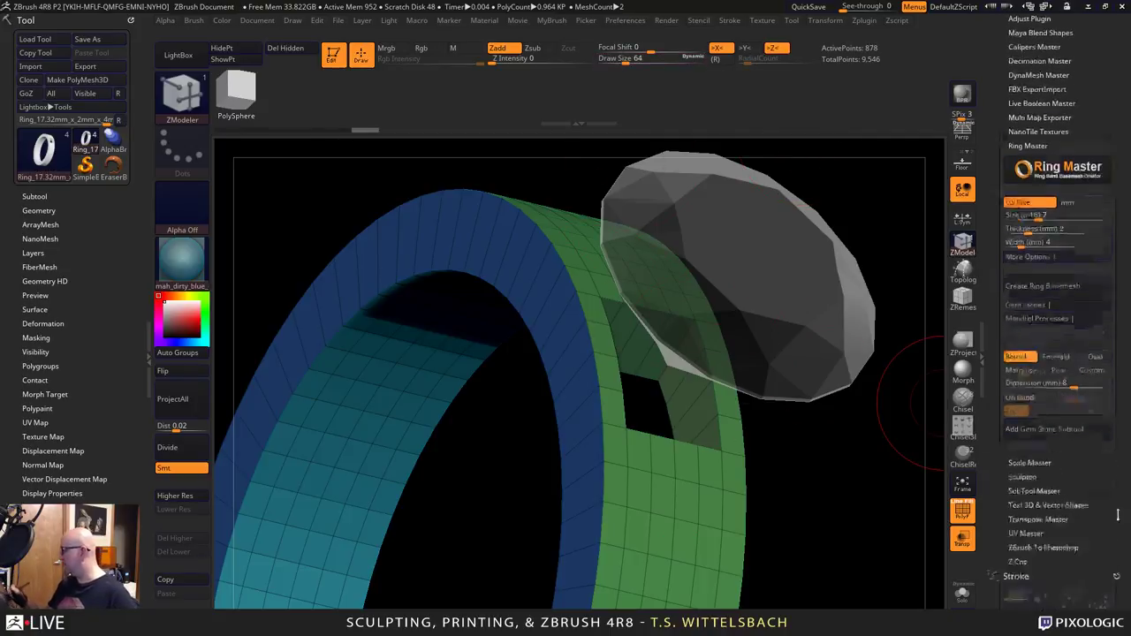
click(898, 20)
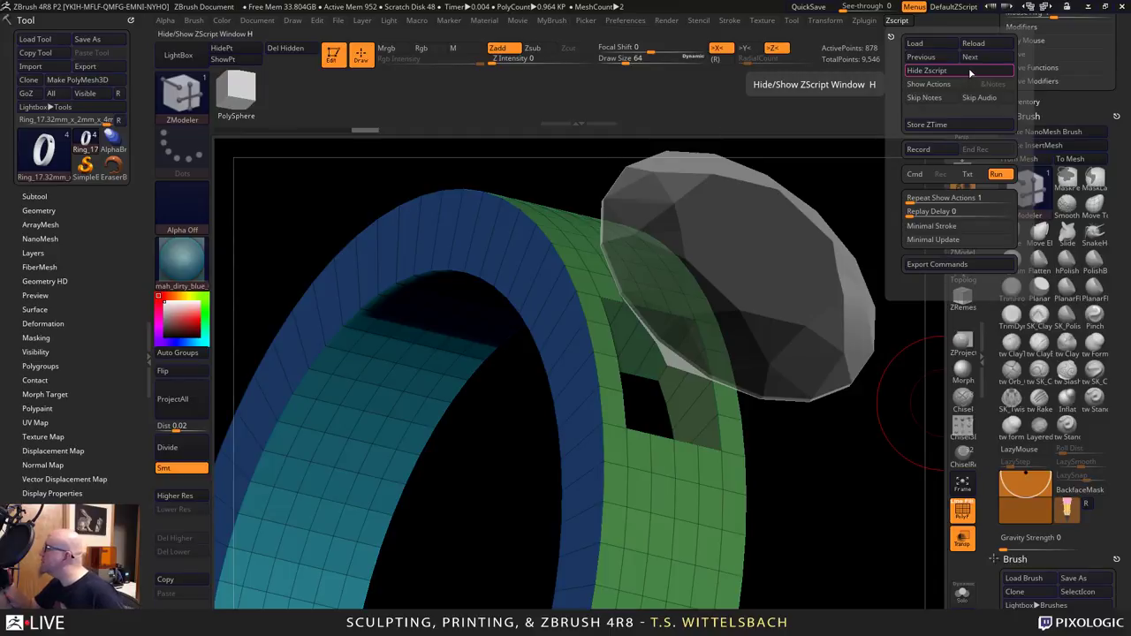
Turn off dynamic draw sizing for the brushes with the Dynamic Off command of the Misc Utilities plugin.
click(864, 21)
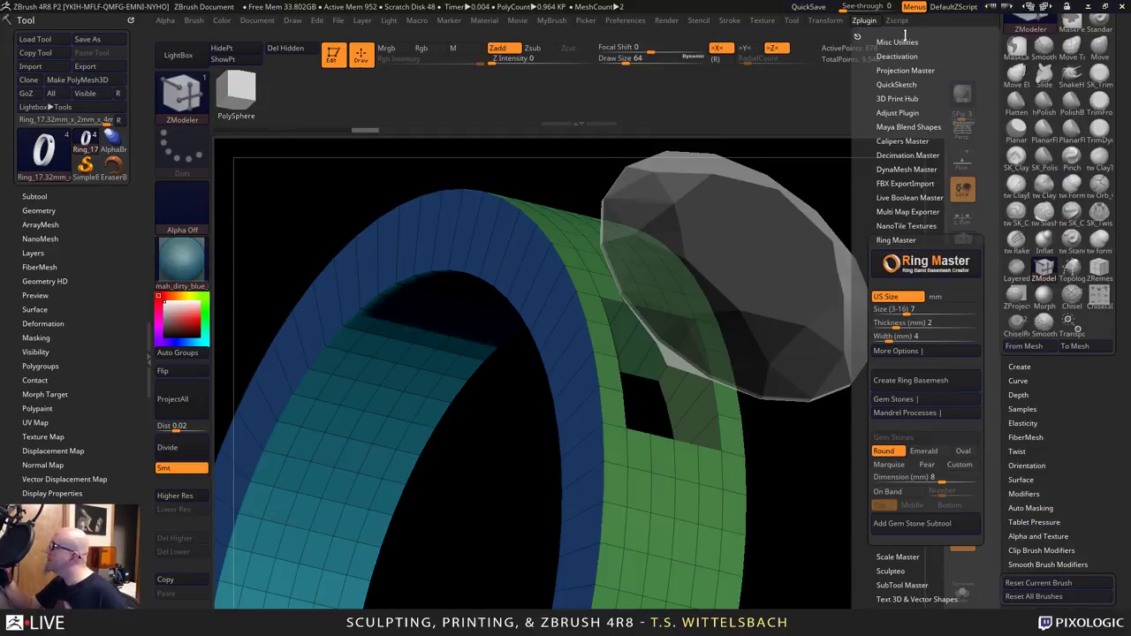
click(897, 41)
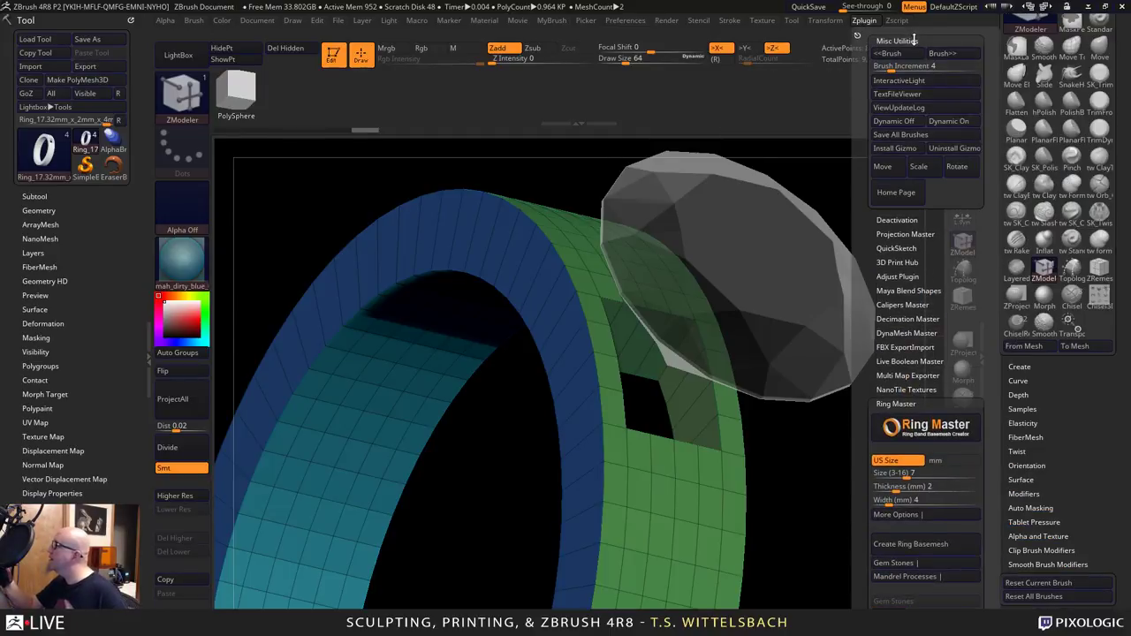
click(912, 124)
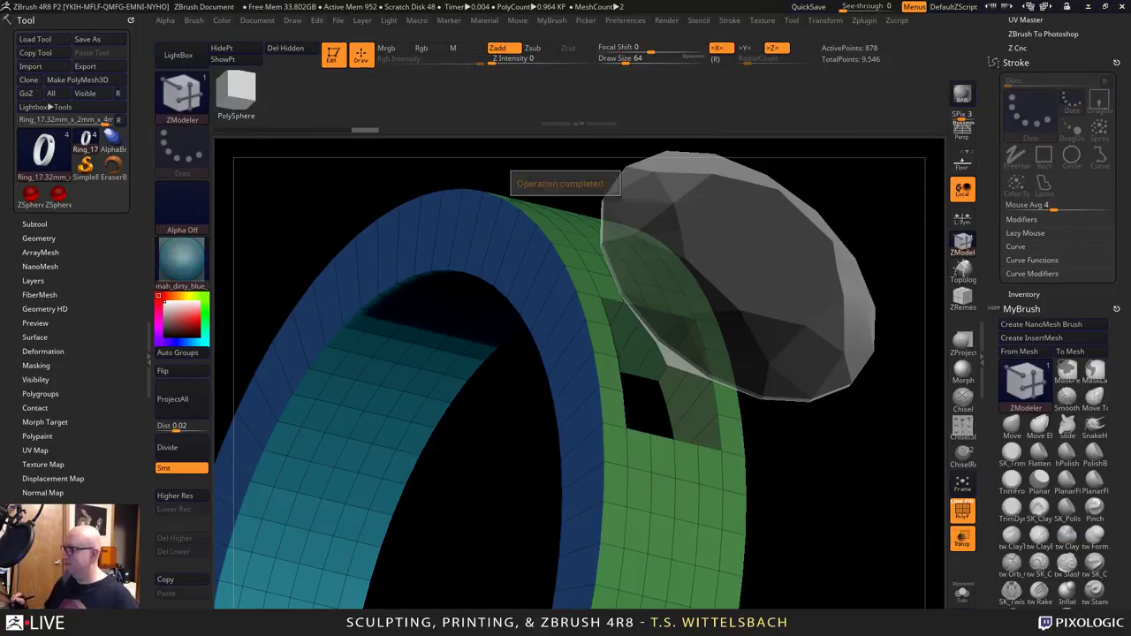
Extrude the band's side faces beside the rectangular opening outward with QMesh to form a shoulder block on each side of the gem.
drag(839, 522, 801, 499)
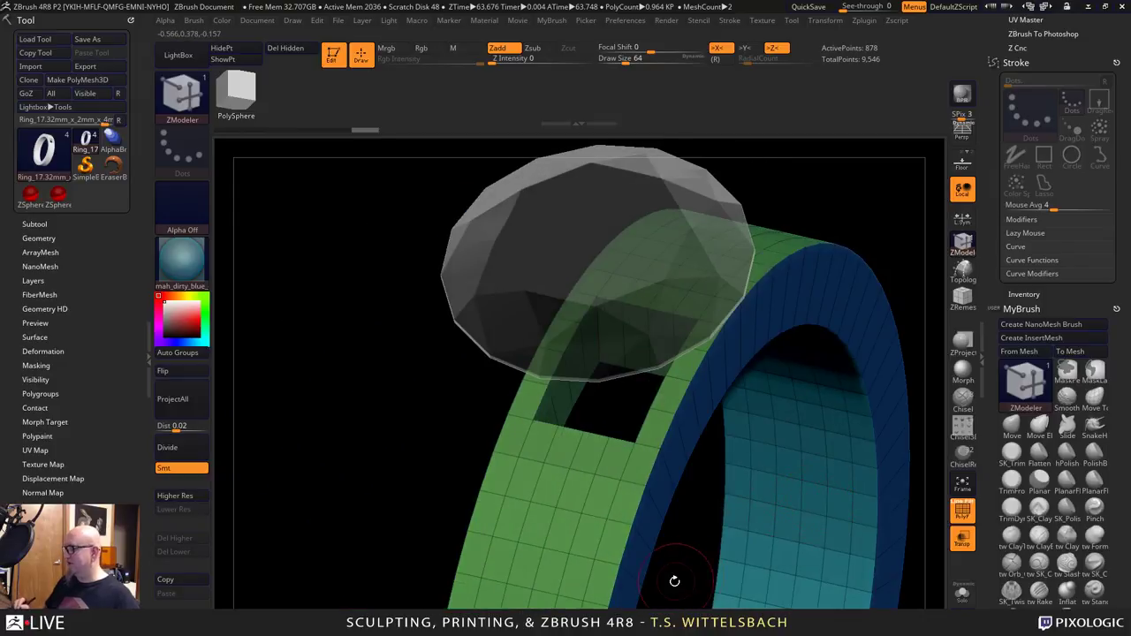
drag(674, 584, 651, 469)
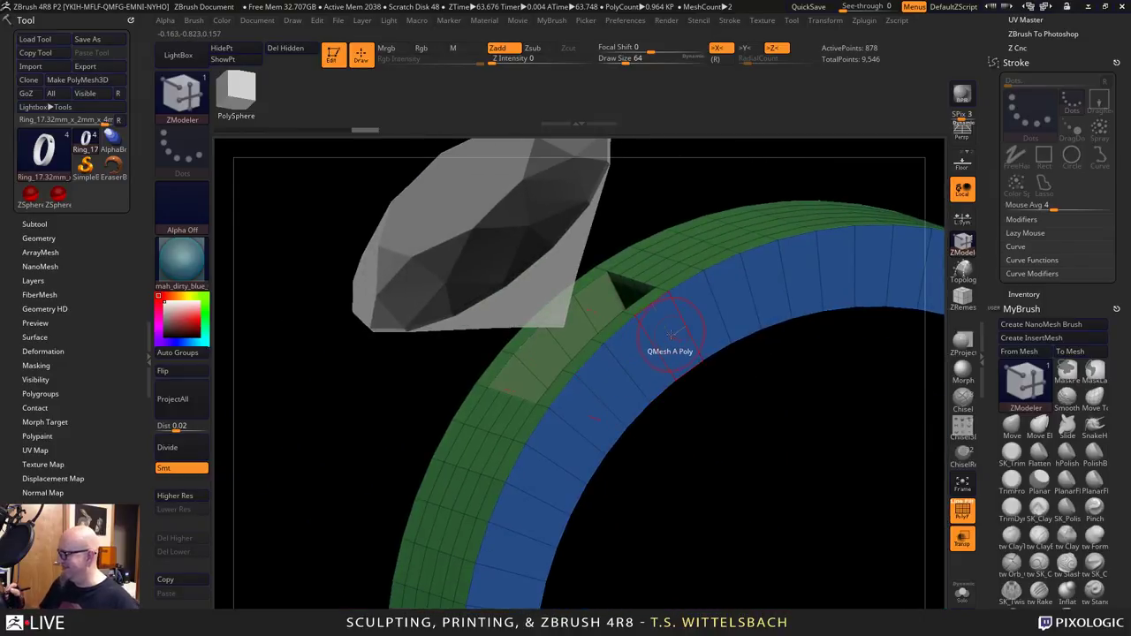
drag(669, 335, 608, 398)
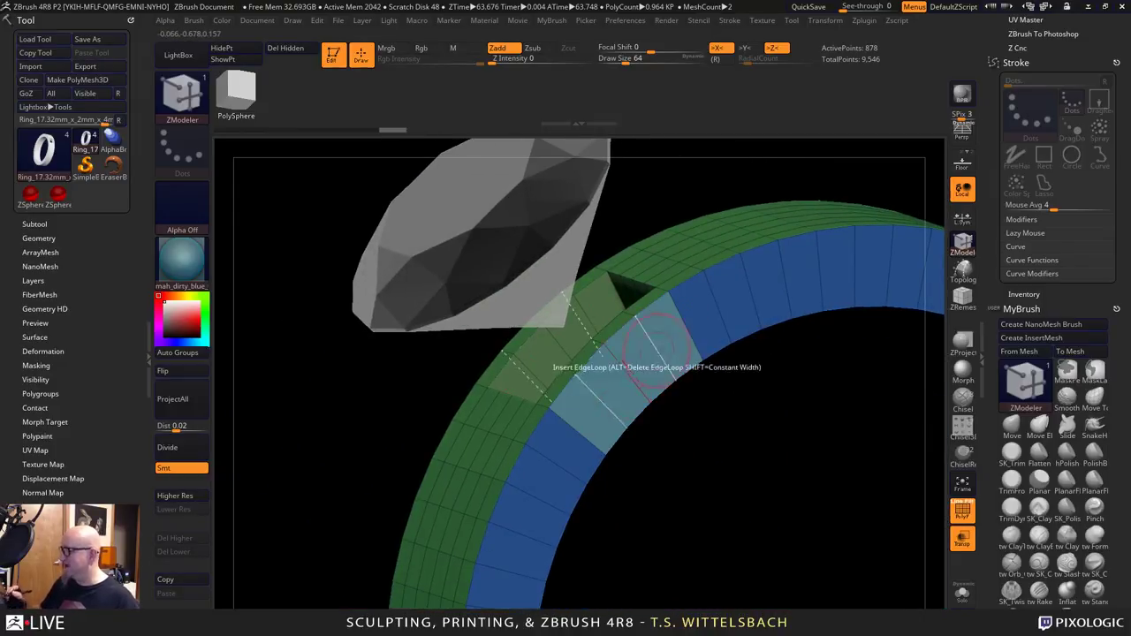
drag(698, 447, 777, 447)
drag(674, 375, 741, 372)
click(643, 458)
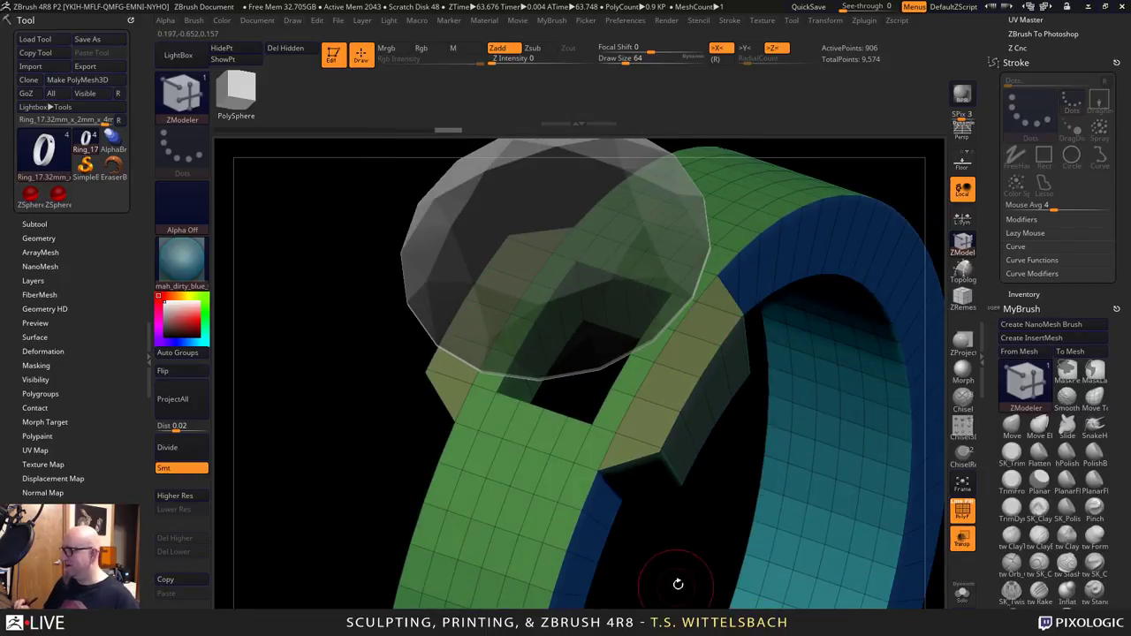
Raise the shoulder blocks' outer corner faces into four square prongs past the gem's girdle and insert two edge loops around them.
drag(683, 578, 661, 392)
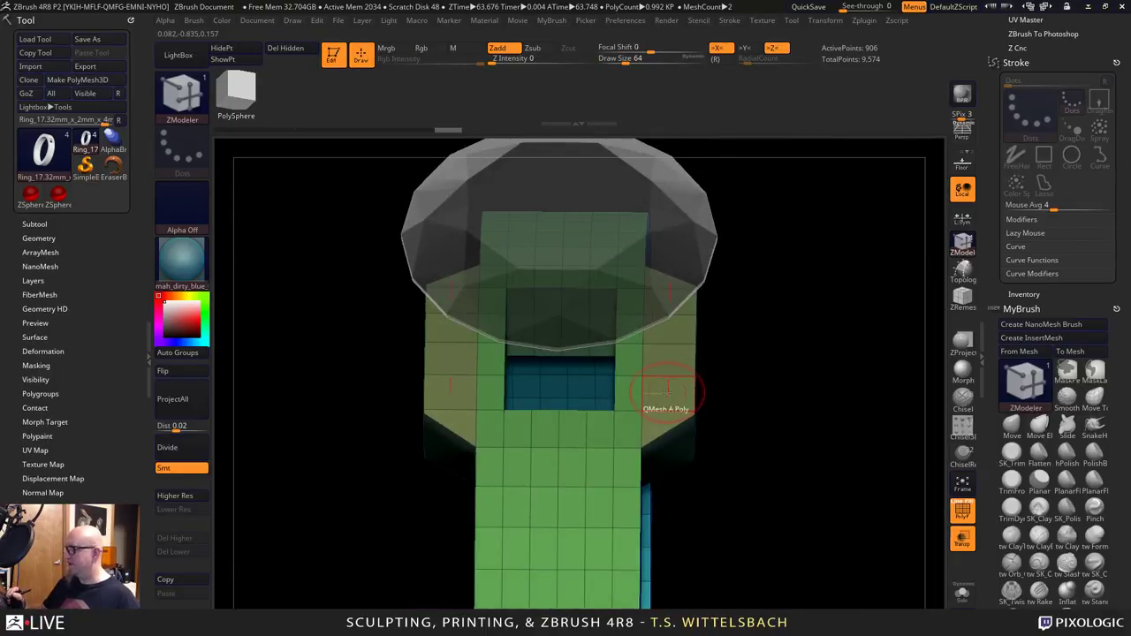
drag(746, 392, 775, 321)
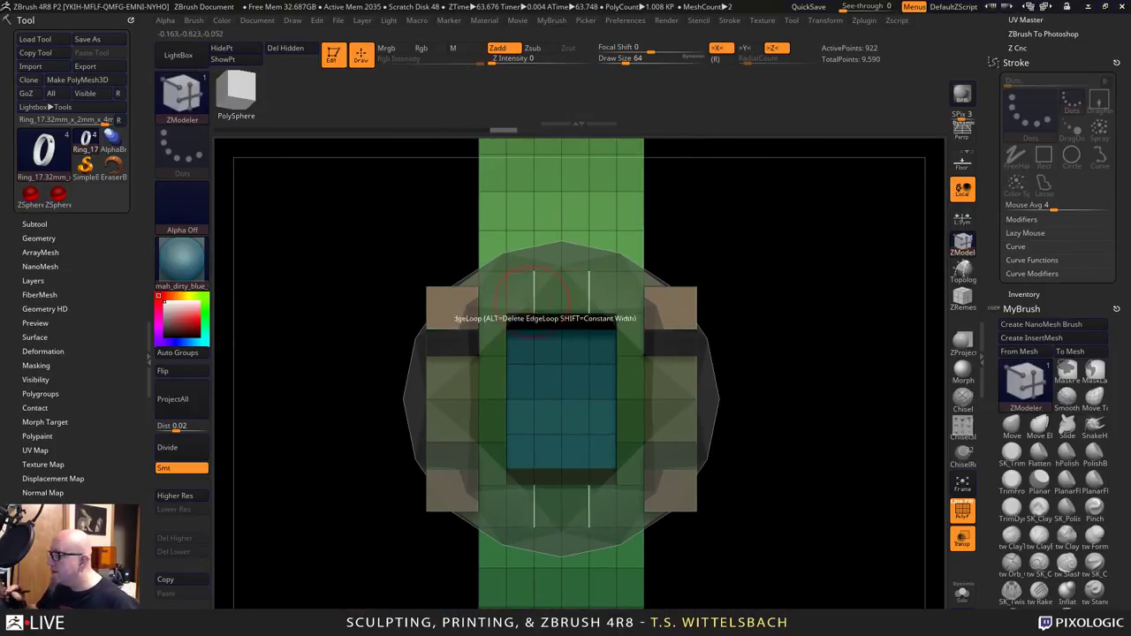
alt+drag(780, 303, 755, 338)
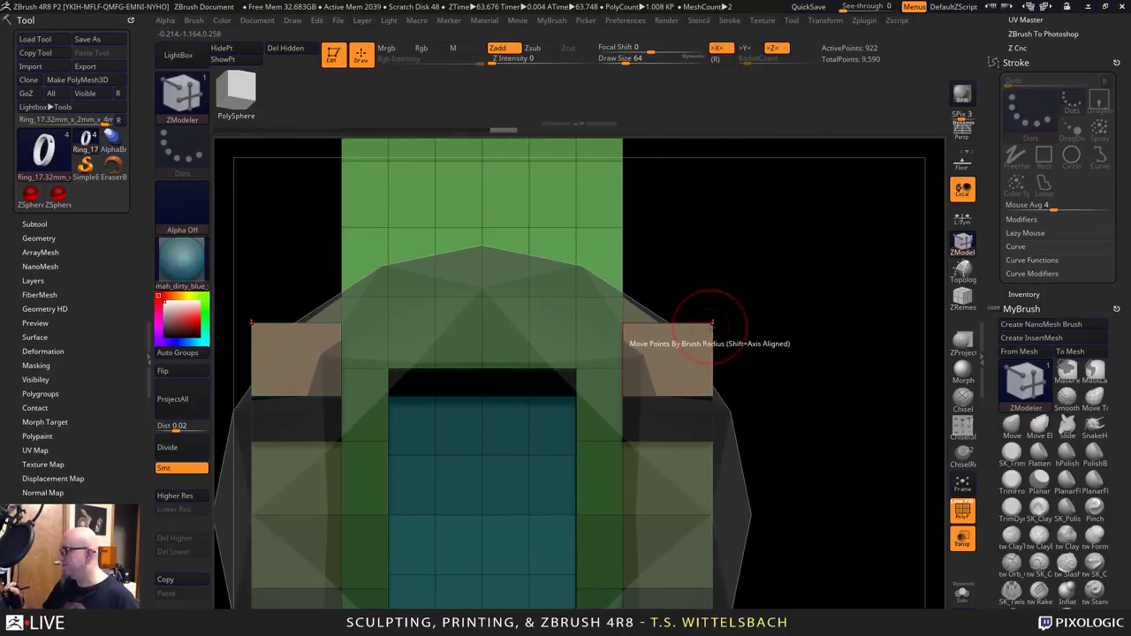
drag(838, 473, 716, 346)
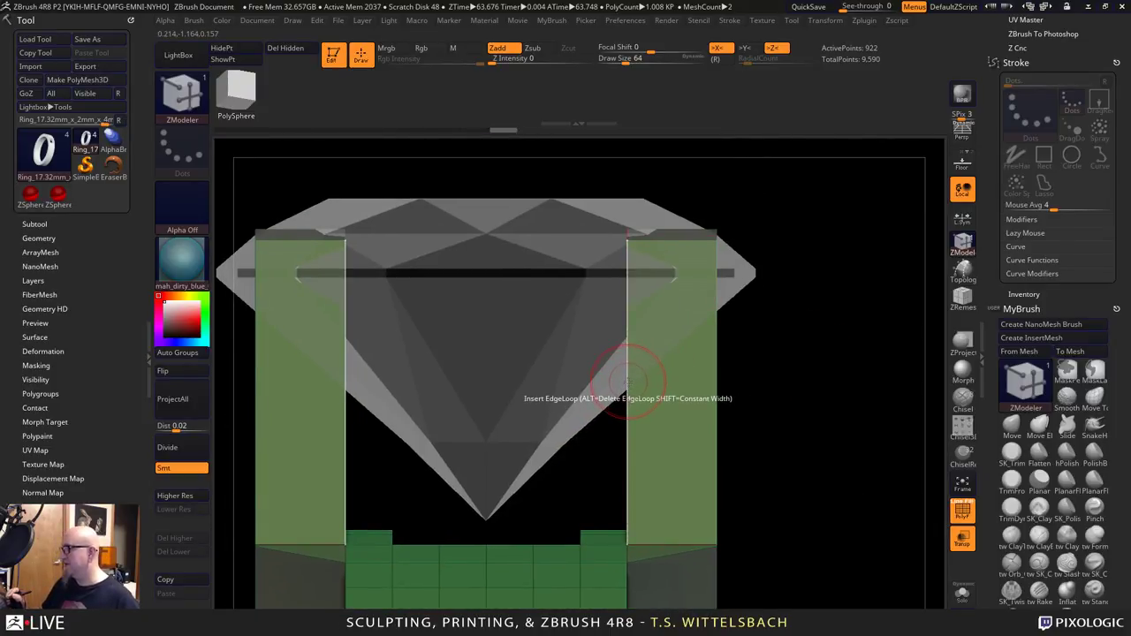
click(627, 312)
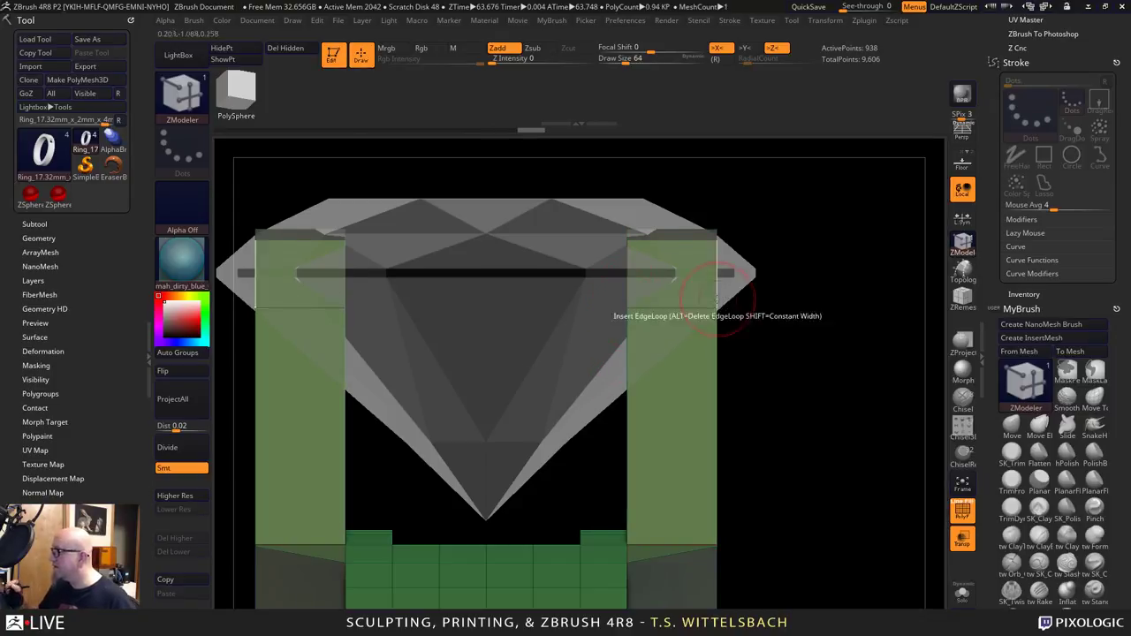
click(627, 350)
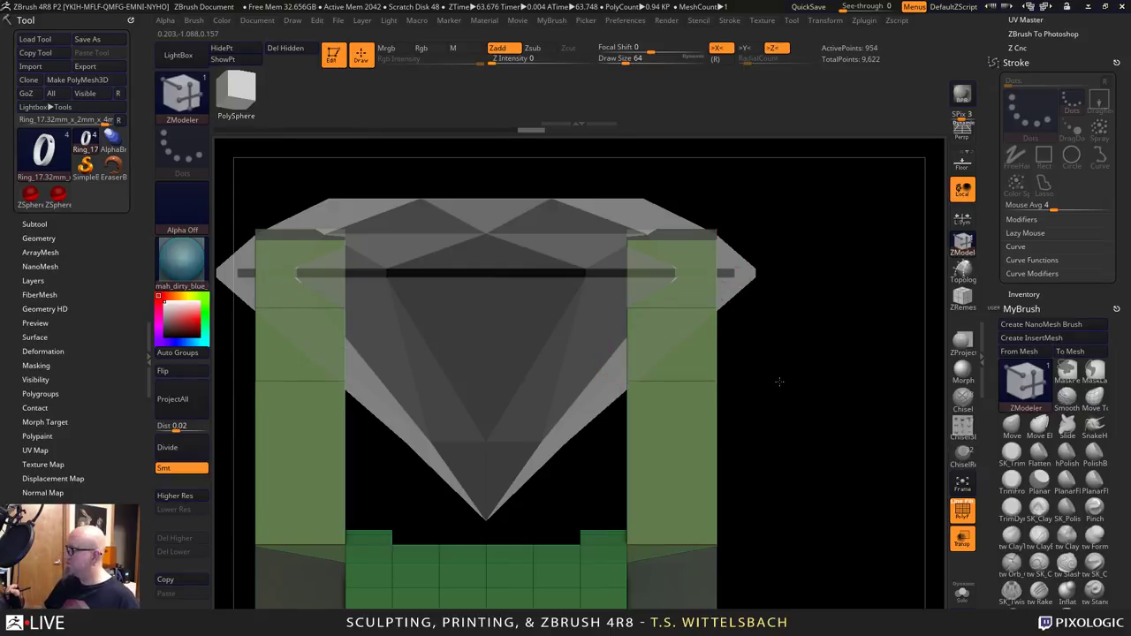
Extrude the top faces of the four prongs upward with QMesh so that they rise above the gem.
drag(831, 418, 804, 446)
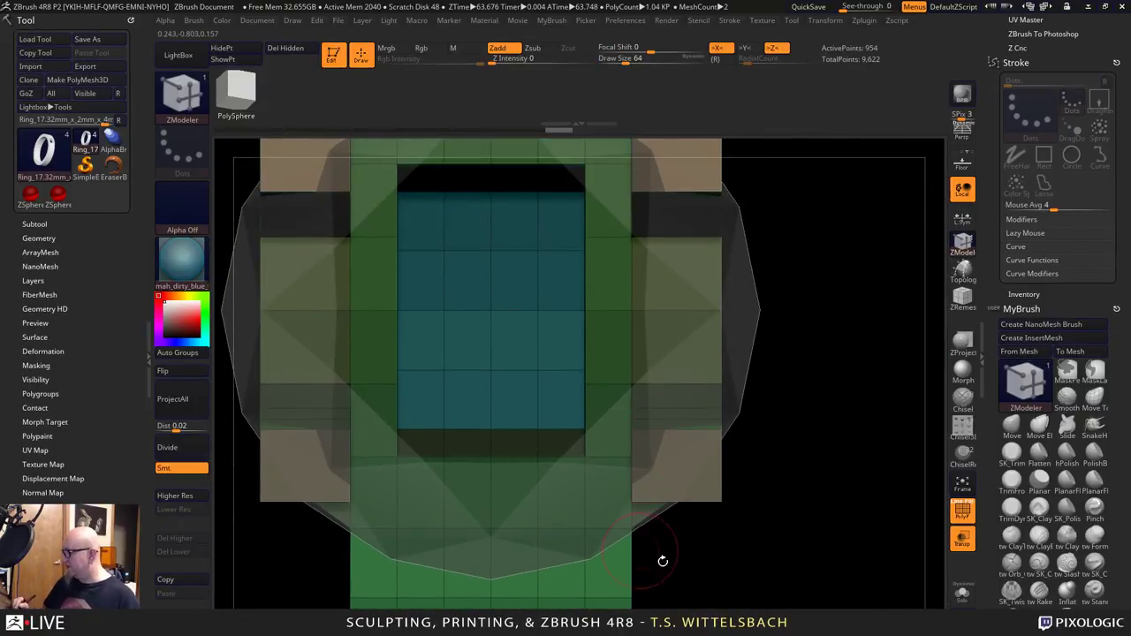
shift+drag(700, 564, 800, 415)
drag(826, 348, 818, 371)
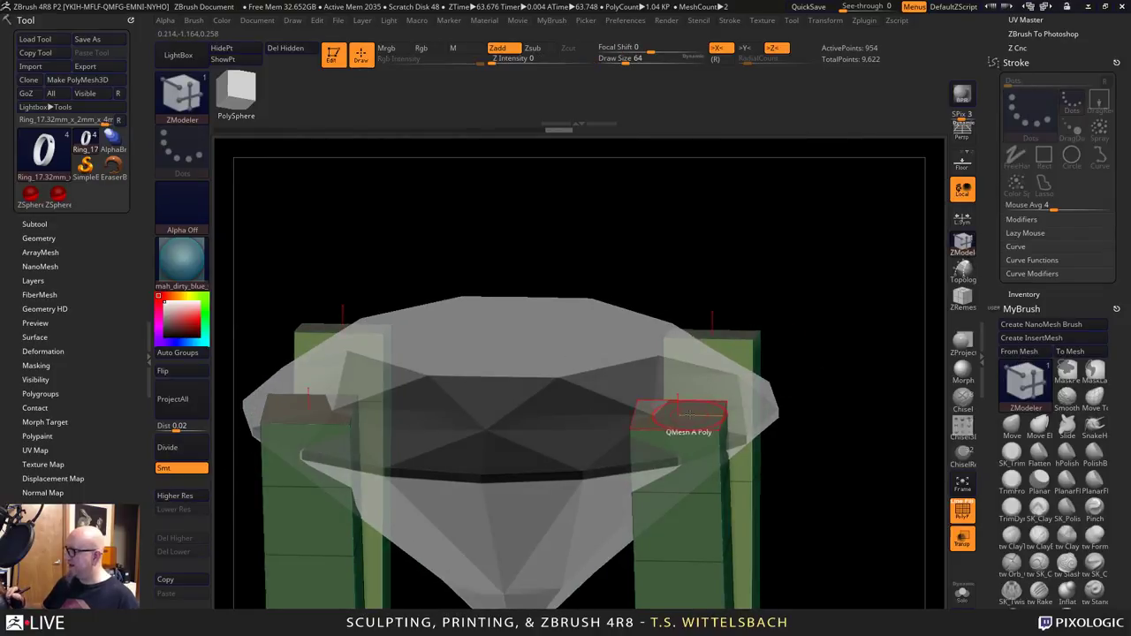
drag(692, 414, 697, 340)
shift+drag(809, 380, 841, 485)
alt+drag(844, 532, 832, 247)
drag(790, 422, 873, 404)
alt+drag(654, 605, 600, 446)
drag(898, 290, 730, 368)
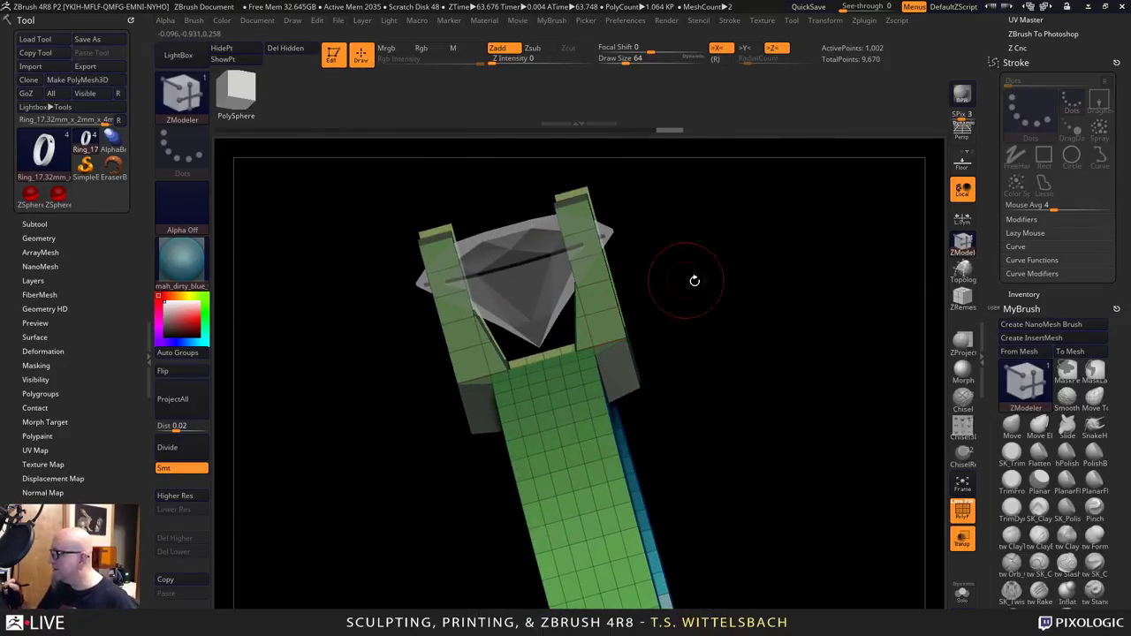
drag(711, 286, 654, 320)
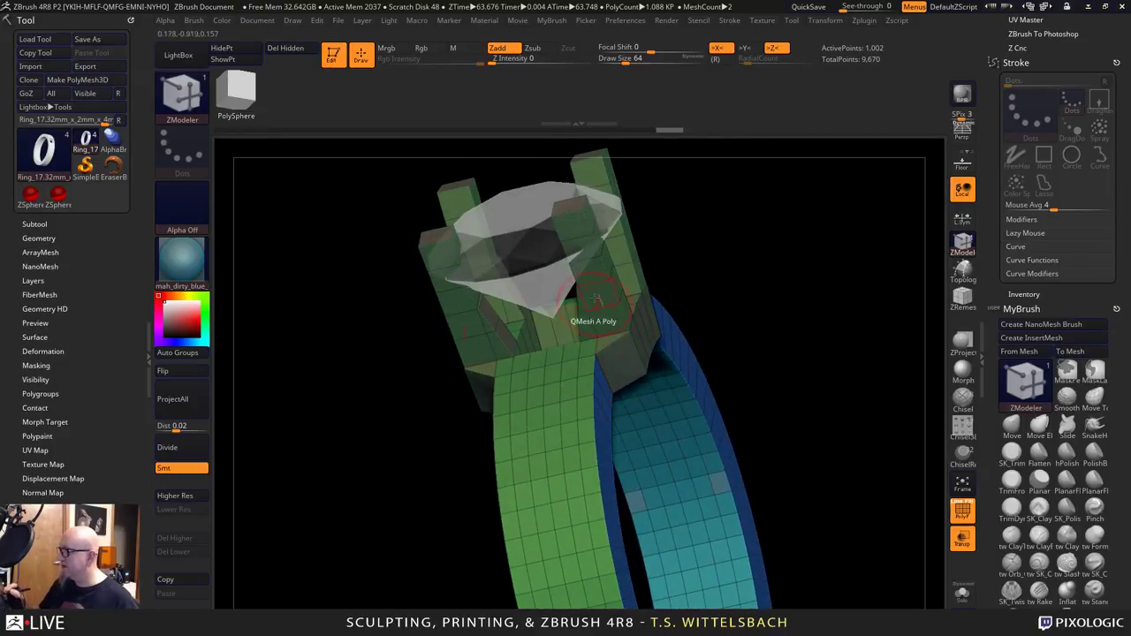
drag(750, 292, 638, 319)
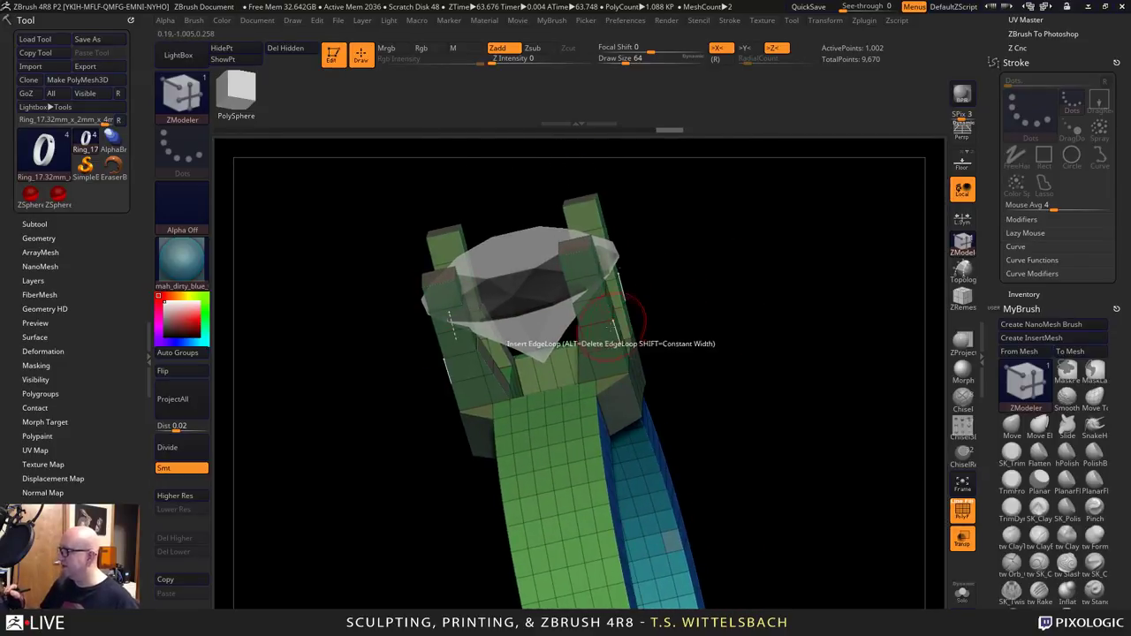
drag(709, 315, 740, 315)
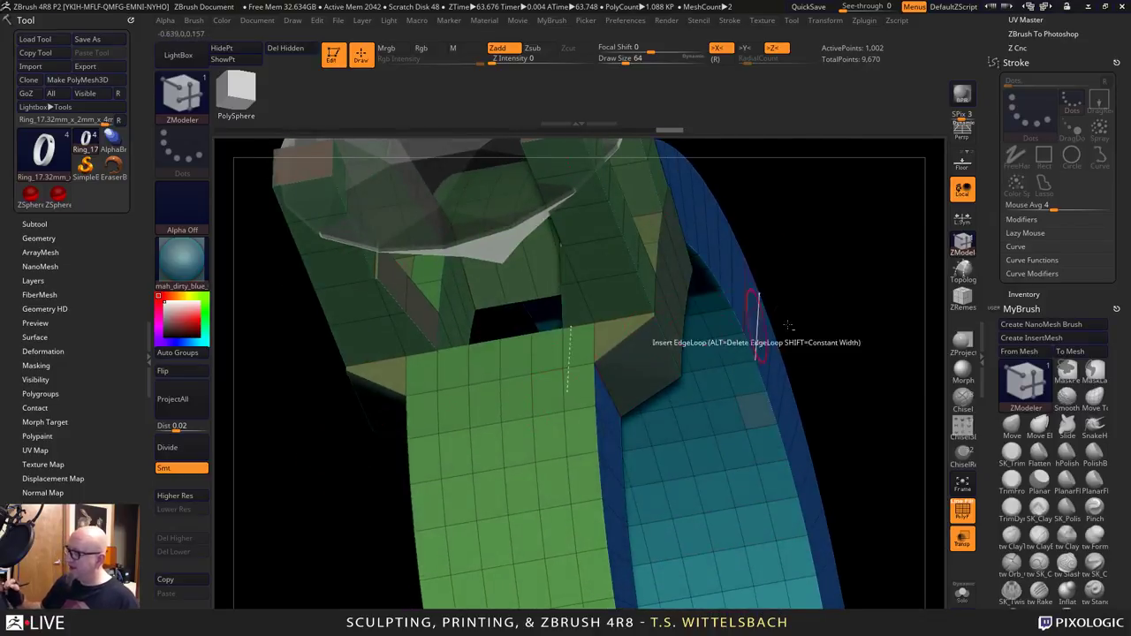
drag(808, 327, 751, 339)
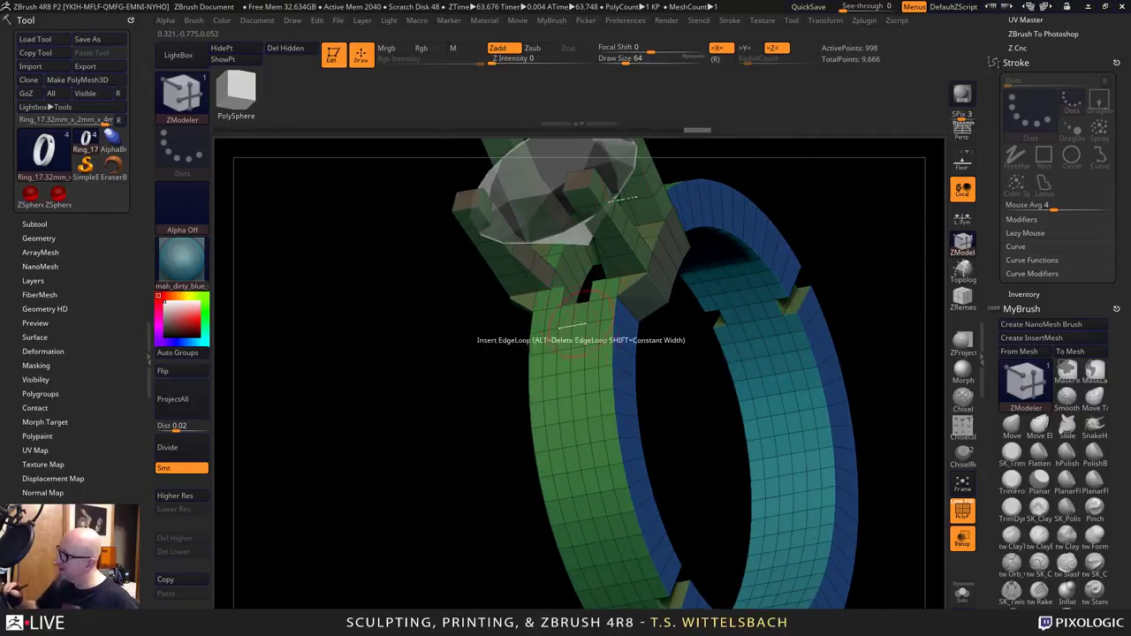
key(ctrl+z)
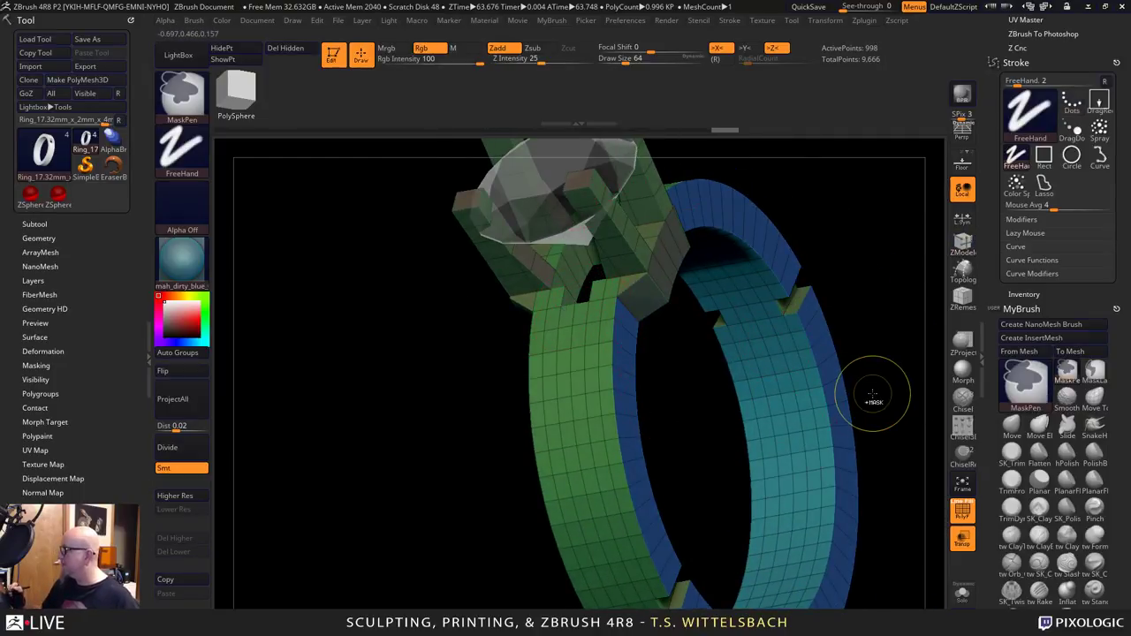
click(570, 296)
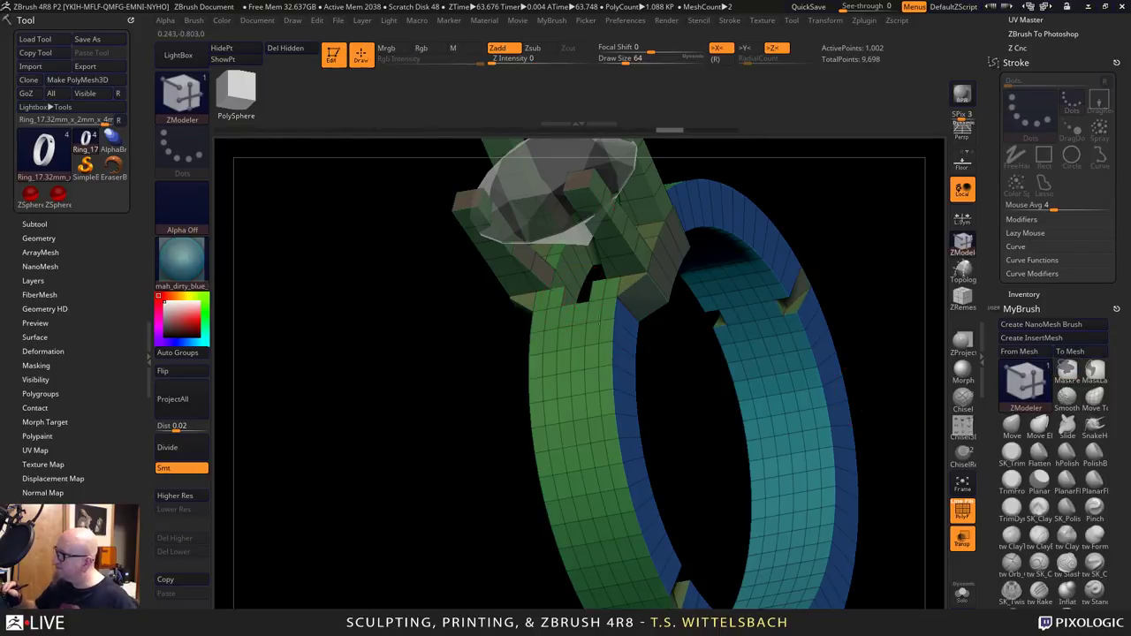
key(ctrl+z)
Cut the central strip out of the band on both sides of the setting with QMesh, splitting the shank into two rails.
mouse_move(855, 306)
mouse_down()
mouse_move(871, 286)
mouse_move(855, 279)
mouse_up()
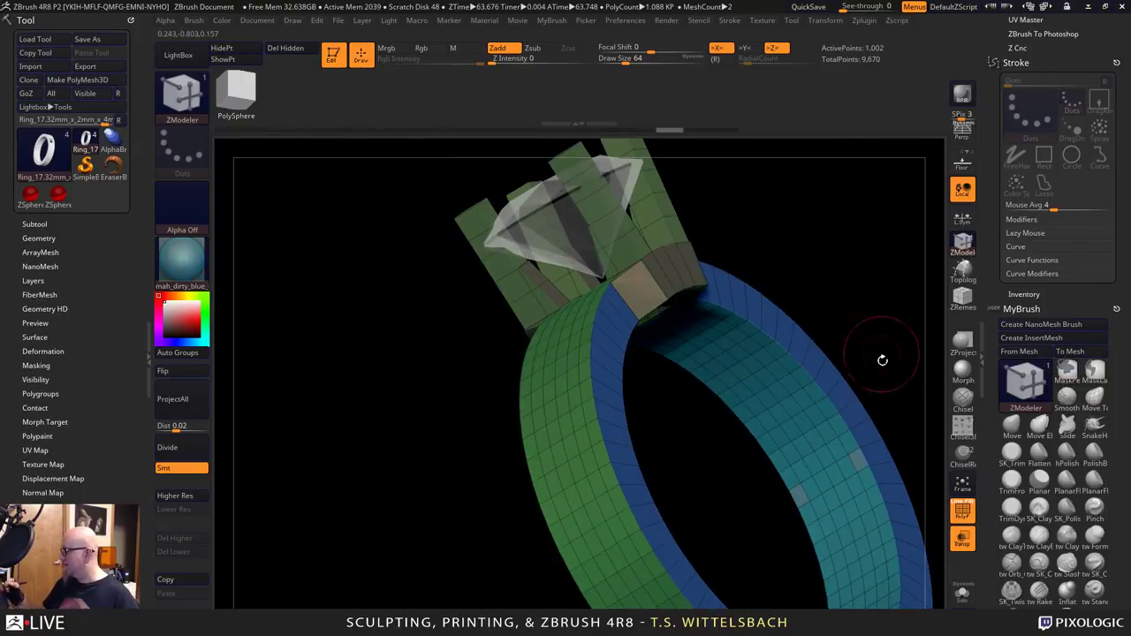
click(859, 461)
drag(744, 577, 665, 435)
drag(554, 358, 597, 346)
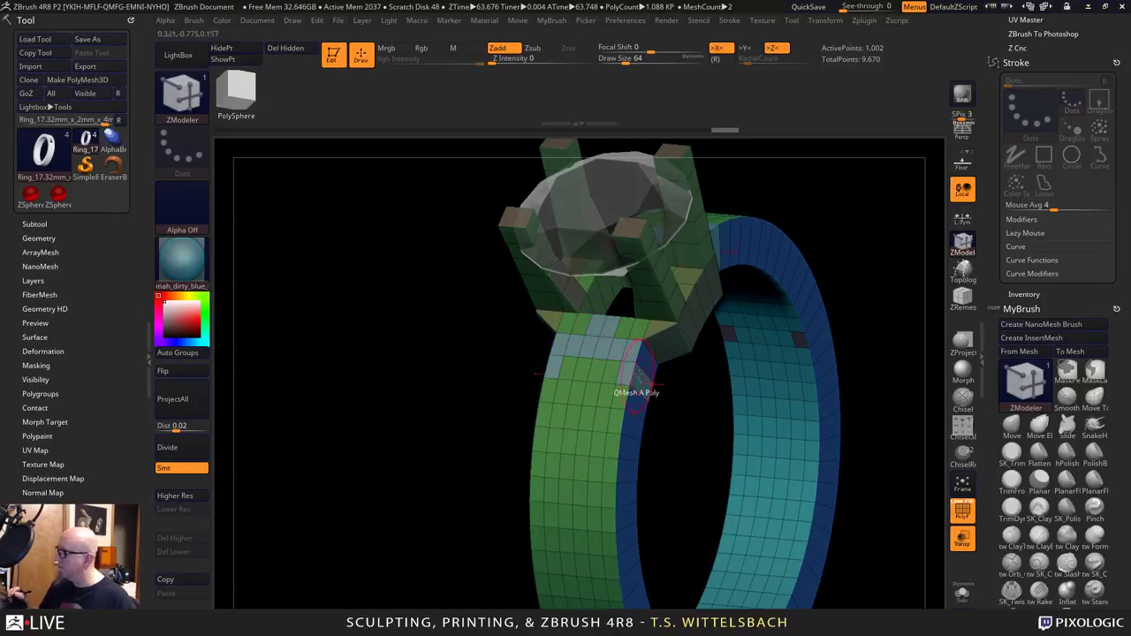
drag(652, 475, 621, 469)
drag(652, 377, 670, 415)
drag(680, 476, 717, 473)
key(ctrl+z)
mouse_move(617, 329)
mouse_down()
mouse_move(772, 455)
mouse_move(758, 436)
mouse_move(765, 408)
mouse_move(788, 398)
mouse_move(790, 465)
mouse_up()
Isolate the upper part of the ring mesh in a straight-on view from above and hide the gem stone subtool.
mouse_move(843, 386)
shift+mouse_down()
mouse_move(795, 389)
mouse_move(725, 326)
mouse_move(751, 233)
shift+mouse_up()
mouse_move(821, 211)
ctrl+shift+mouse_down()
mouse_move(641, 540)
mouse_move(736, 519)
ctrl+shift+mouse_up()
mouse_move(737, 283)
alt+mouse_down()
mouse_move(741, 430)
mouse_move(760, 510)
alt+mouse_up()
mouse_move(759, 412)
mouse_down()
mouse_move(773, 424)
mouse_move(778, 374)
mouse_move(768, 412)
mouse_up()
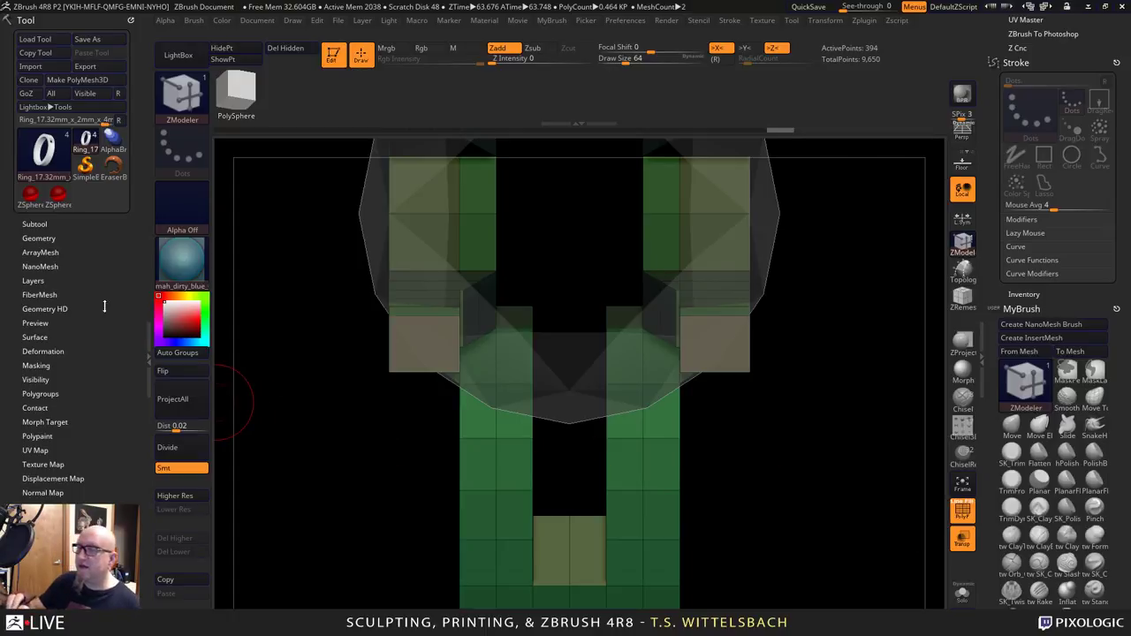
click(34, 224)
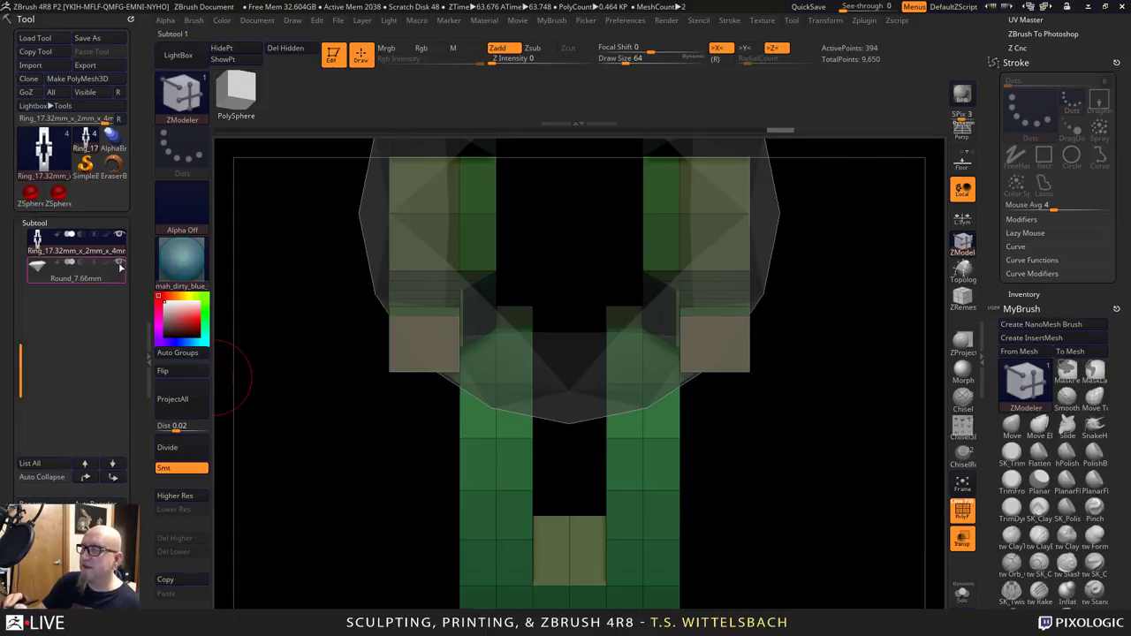
click(120, 266)
Slant the inner corners of the rails where the opening beneath the gem narrows into the split shank.
alt+drag(835, 327, 790, 474)
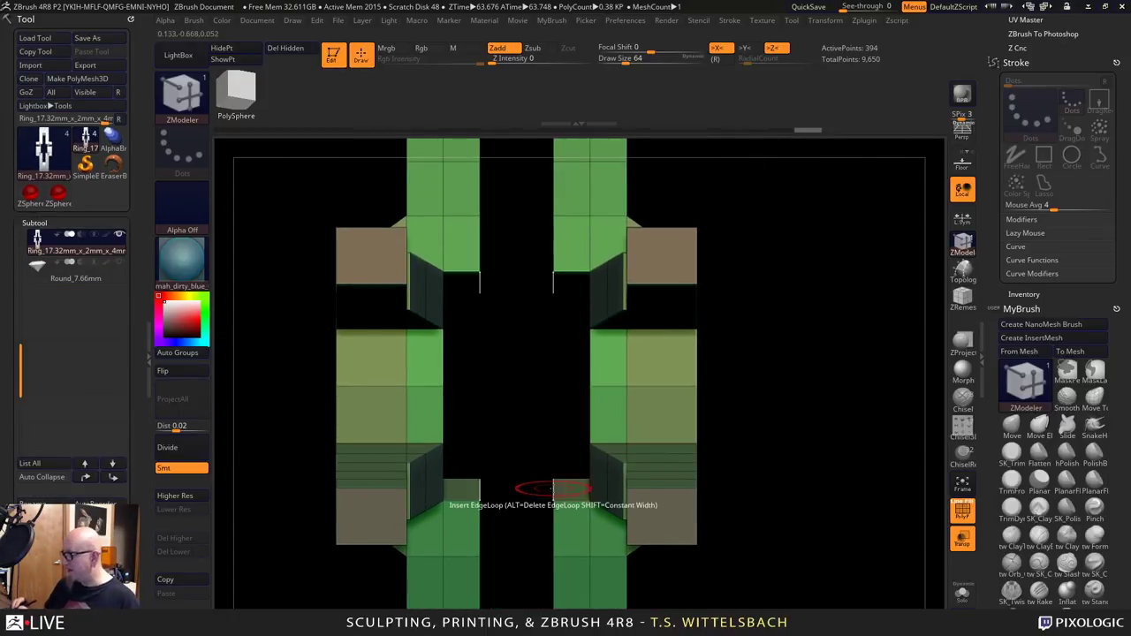
alt+drag(752, 512, 763, 379)
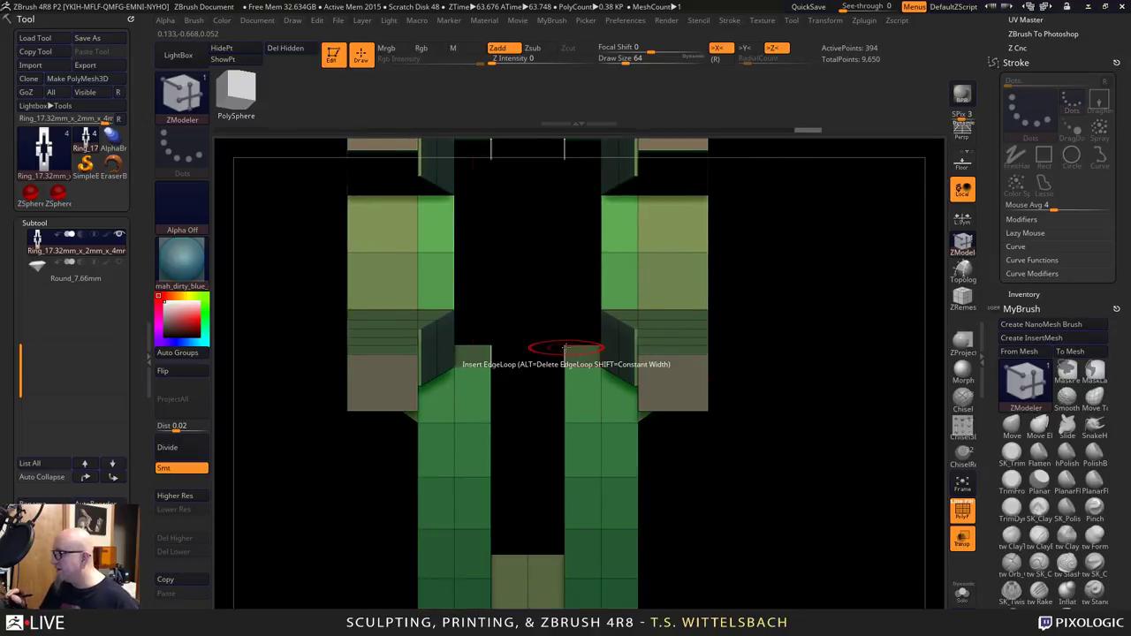
drag(560, 397, 744, 407)
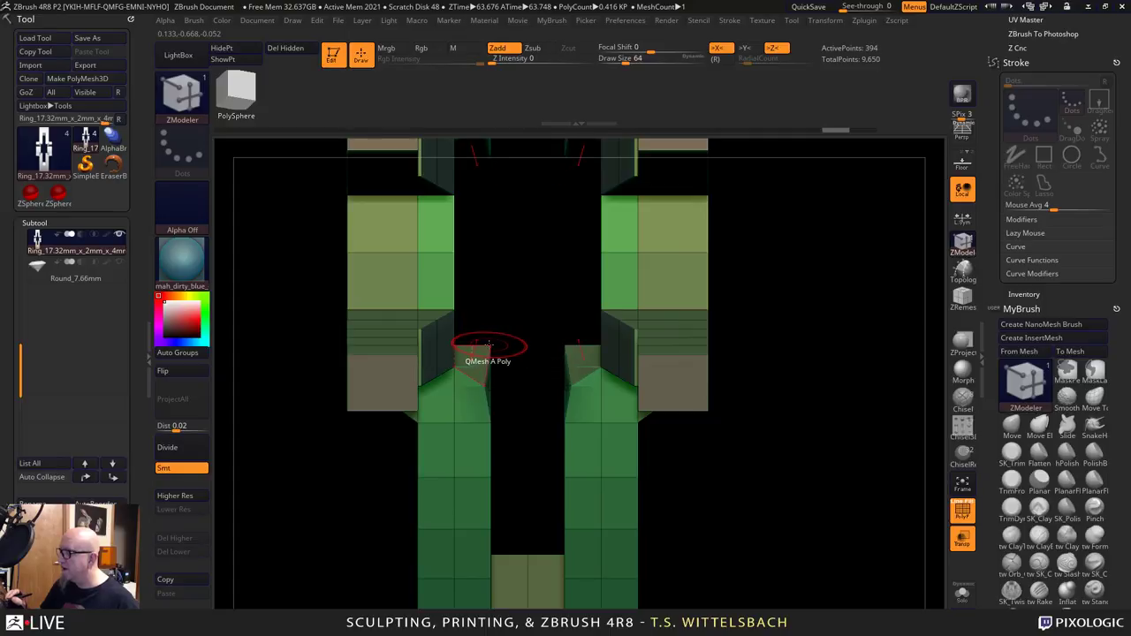
key(ctrl+shift+z)
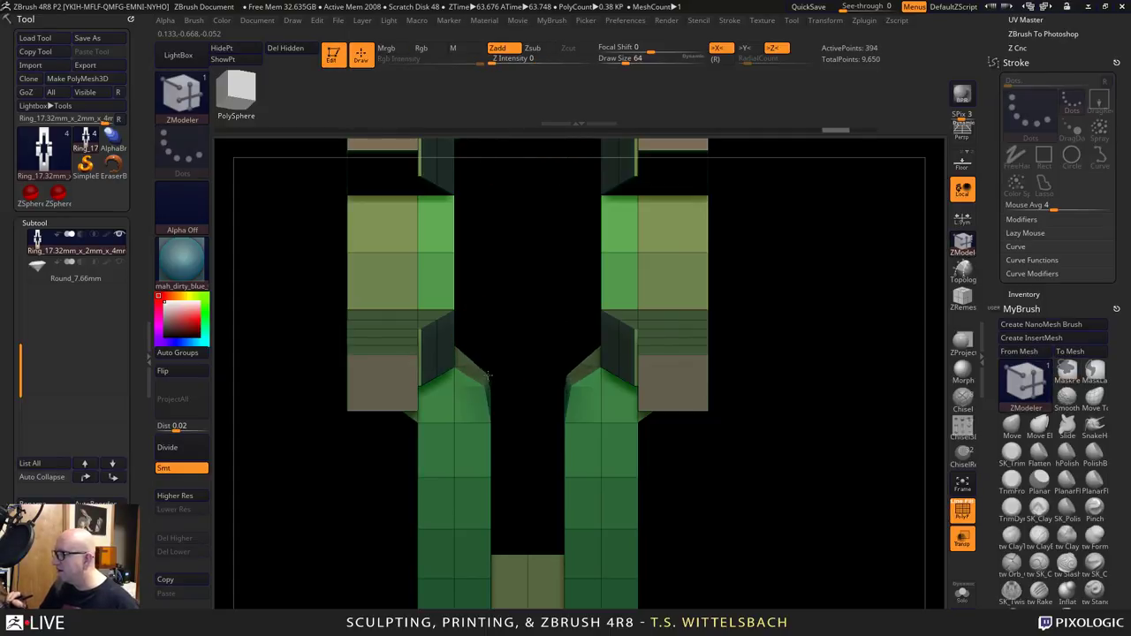
Extrude a short stub from each prong at mid-height toward the neighbouring prong on the same side of the band.
drag(764, 447, 750, 469)
alt+drag(745, 563, 750, 451)
drag(576, 477, 698, 351)
drag(804, 225, 790, 262)
click(120, 262)
drag(601, 307, 566, 359)
shift+drag(808, 284, 778, 278)
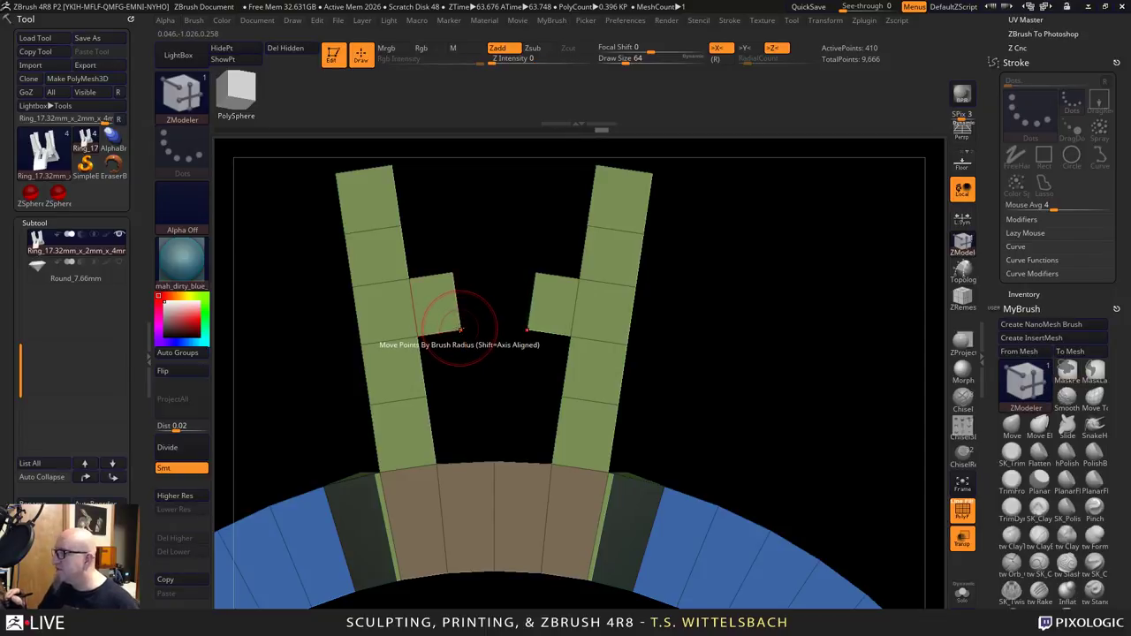
Shape the stub ends into a gentle arch with the Move Infinite XYZ point action and bridge each facing pair into a crossbar.
key(space)
click(446, 430)
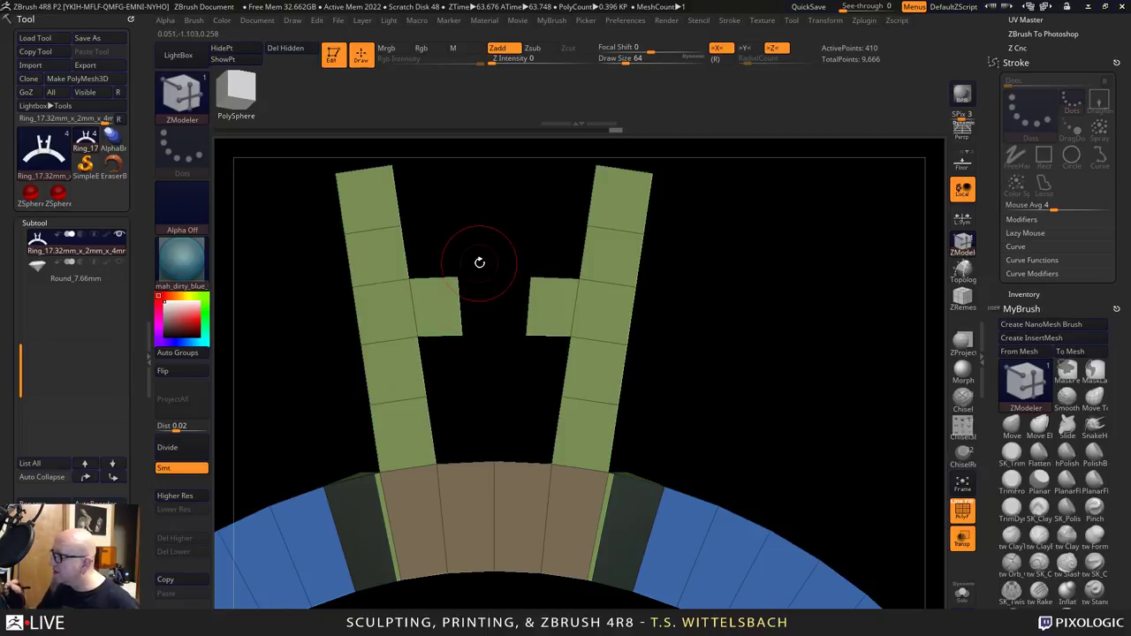
drag(458, 278, 457, 276)
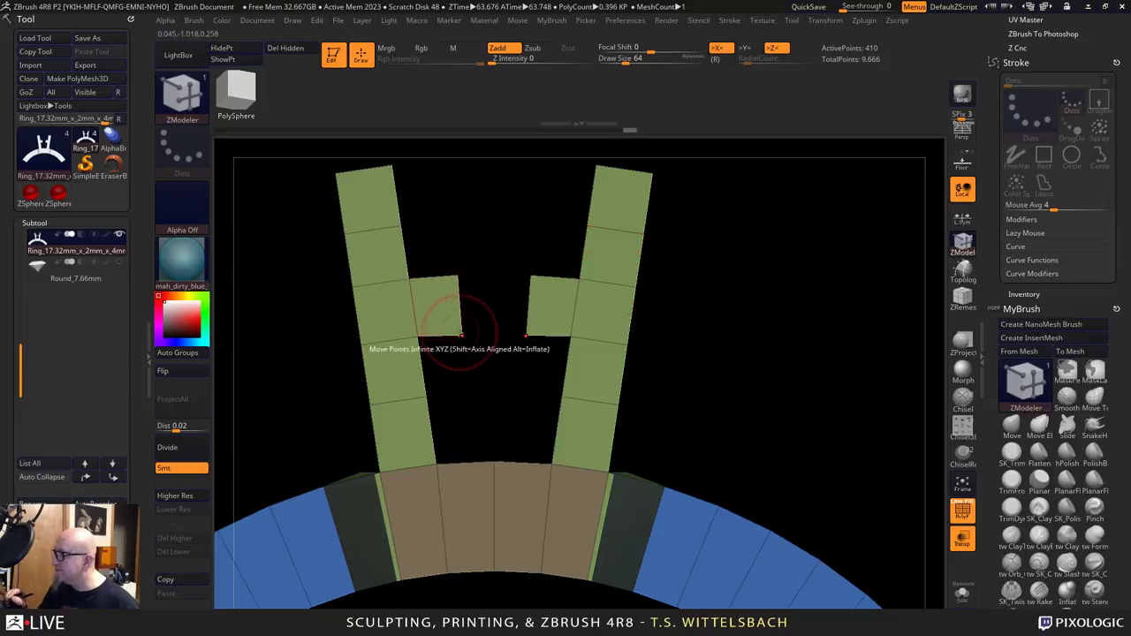
drag(462, 336, 464, 318)
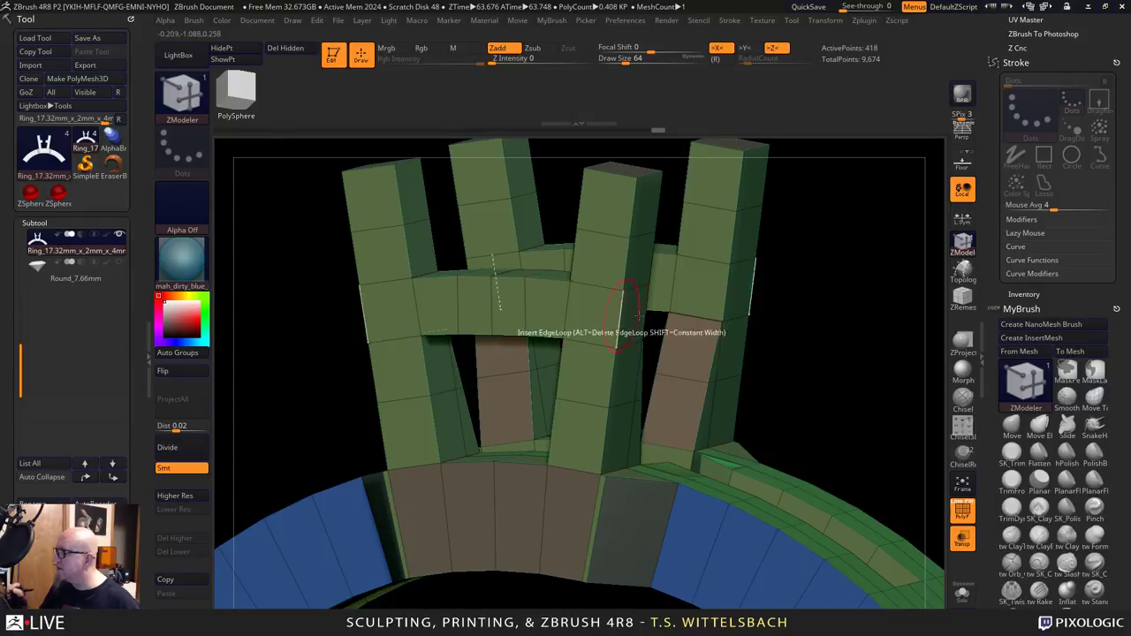
Extrude mid-height stubs from the prongs' inner faces toward the prongs on the opposite side of the band.
mouse_move(659, 315)
mouse_down()
mouse_move(756, 534)
mouse_move(816, 292)
mouse_move(783, 222)
mouse_move(609, 268)
mouse_move(821, 202)
mouse_up()
drag(609, 262, 610, 402)
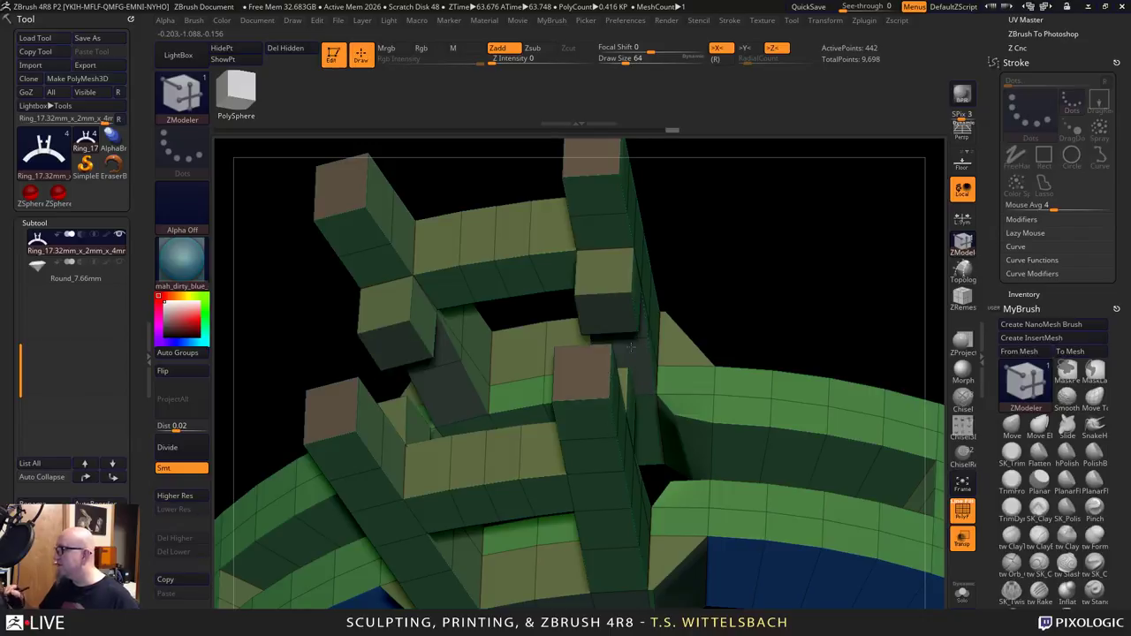
Bridge each pair of facing stubs across the band into straight crossbars between the prongs.
drag(753, 277, 846, 207)
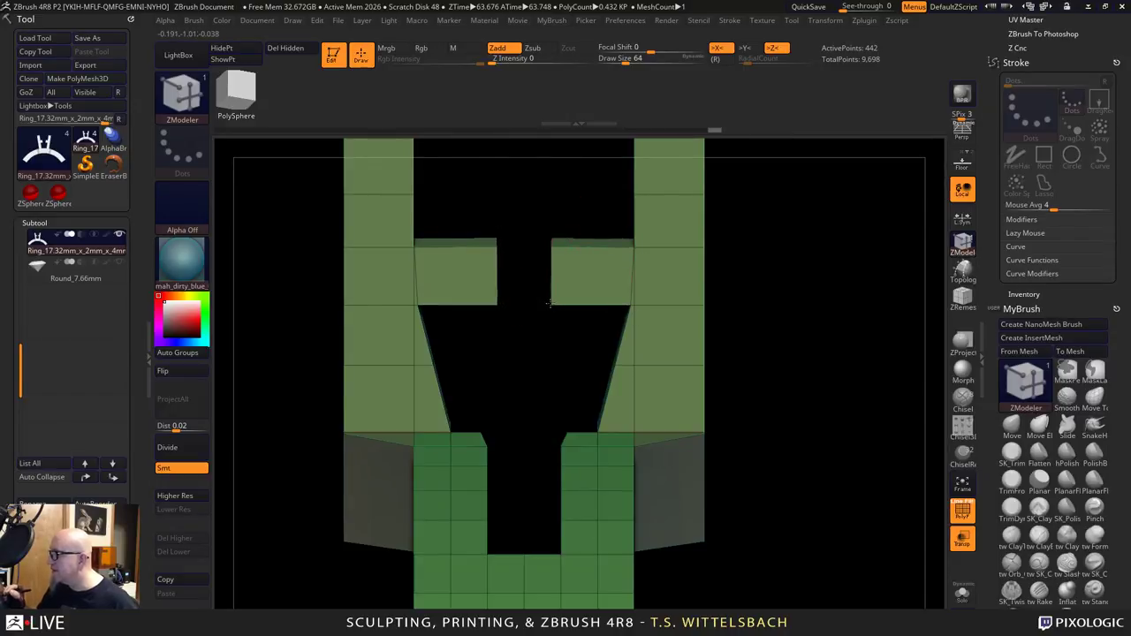
drag(569, 327, 525, 342)
drag(505, 273, 539, 281)
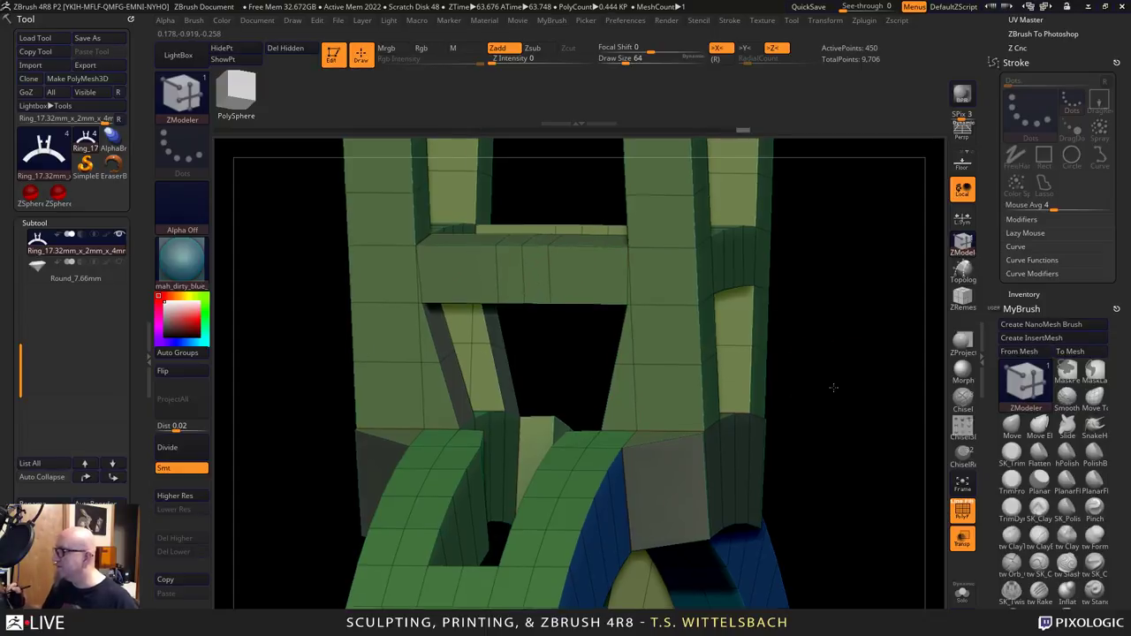
Slide the complete edge loops on the crossbars outward from their centres to space the segments more evenly.
drag(831, 380, 691, 413)
alt+drag(686, 479, 684, 442)
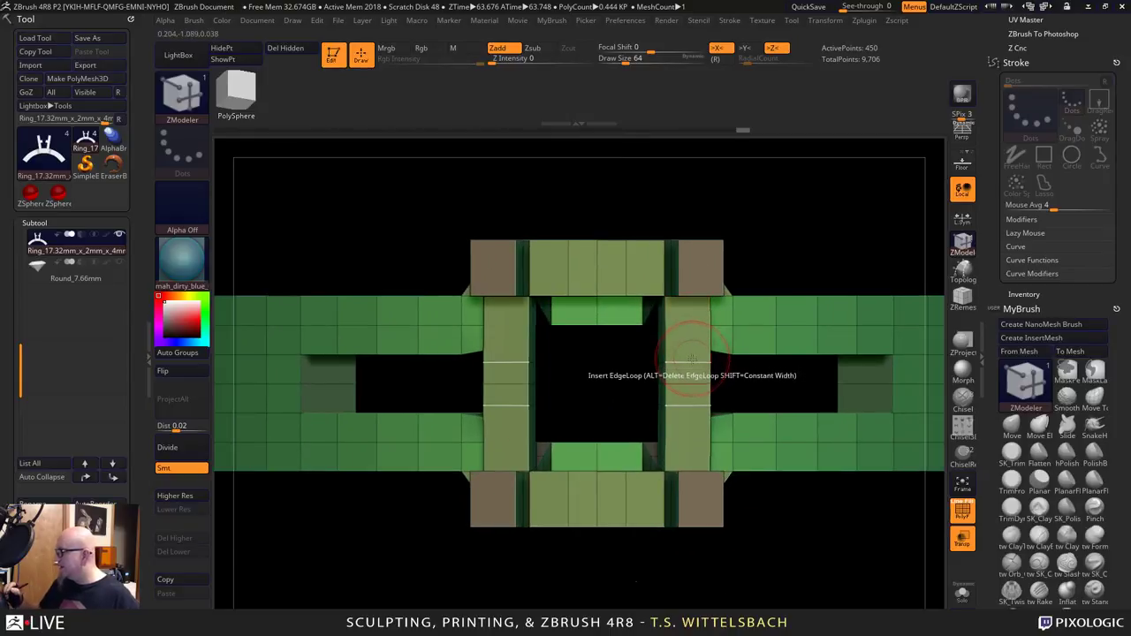
key(space)
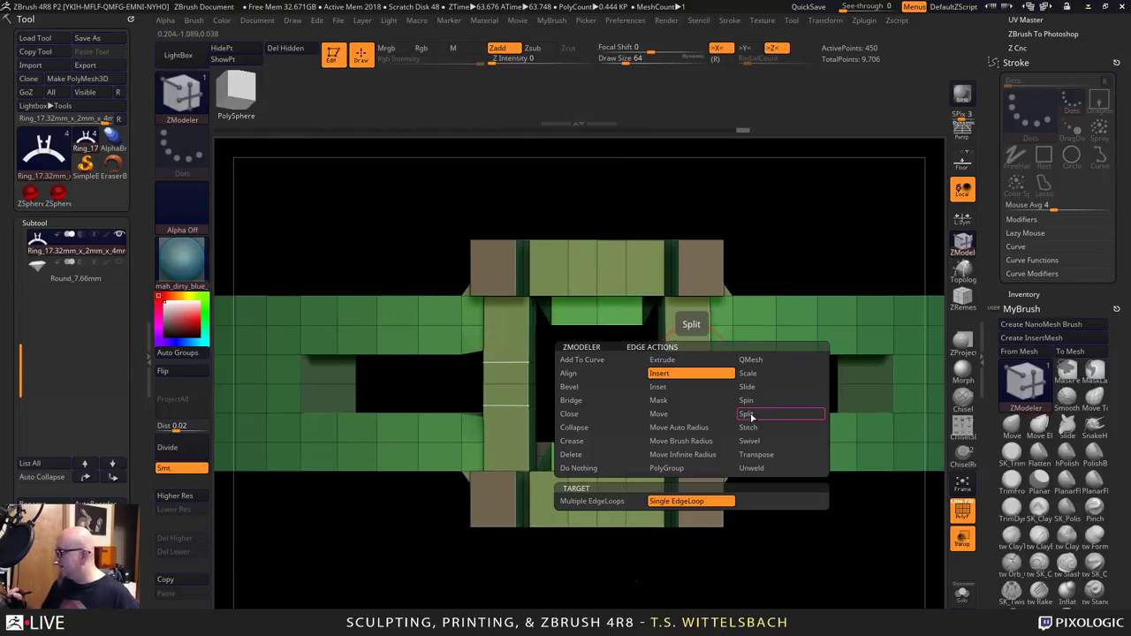
click(750, 388)
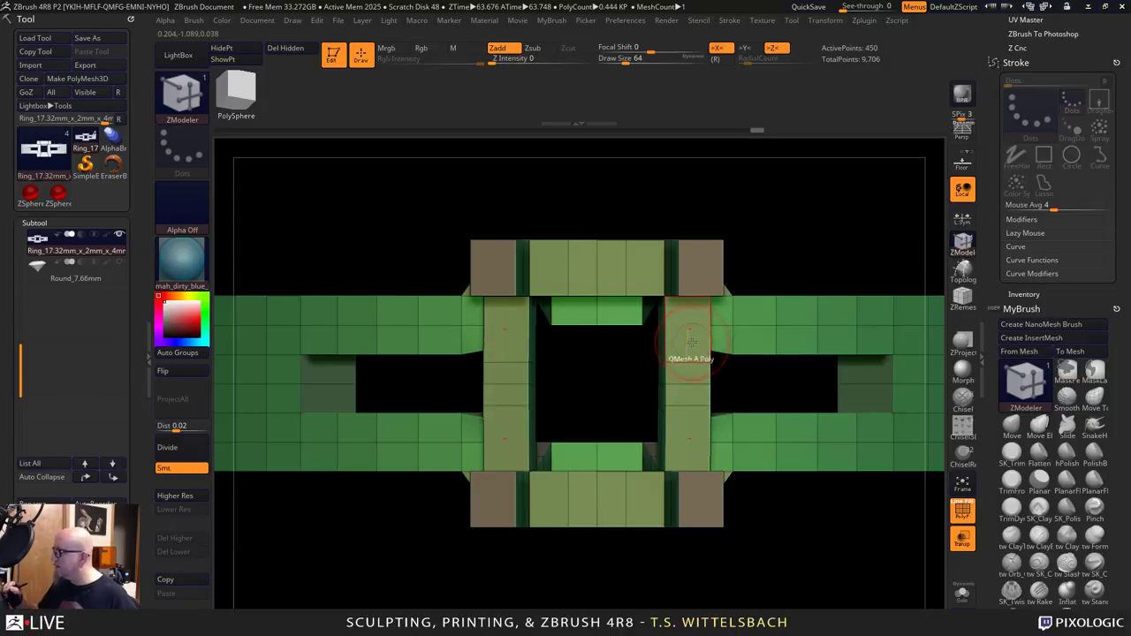
key(space)
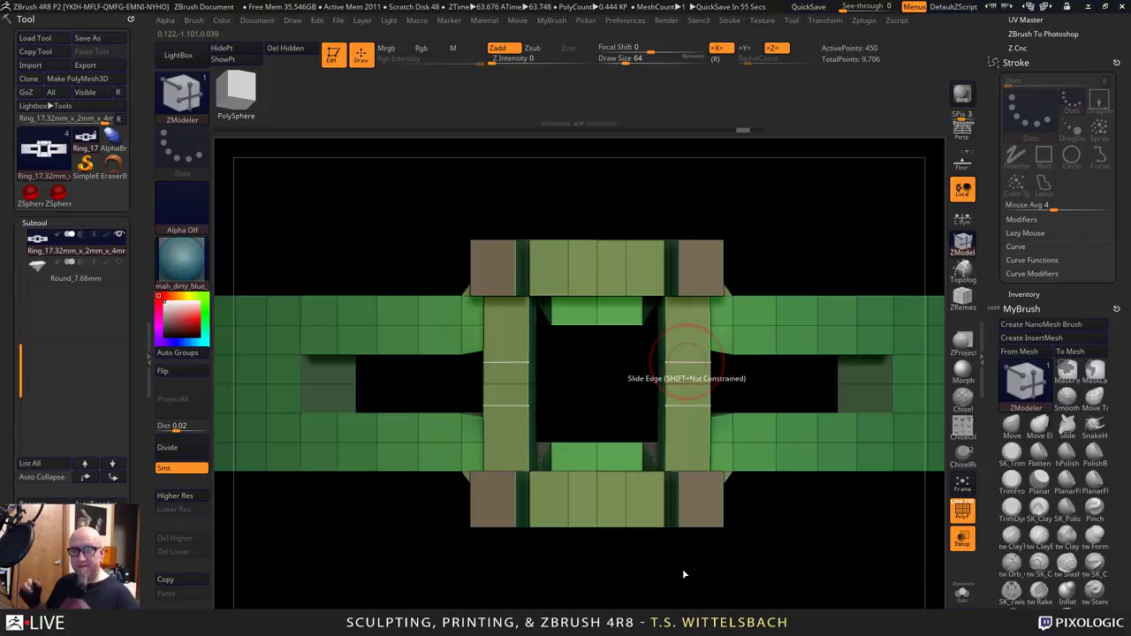
alt+drag(755, 622, 744, 601)
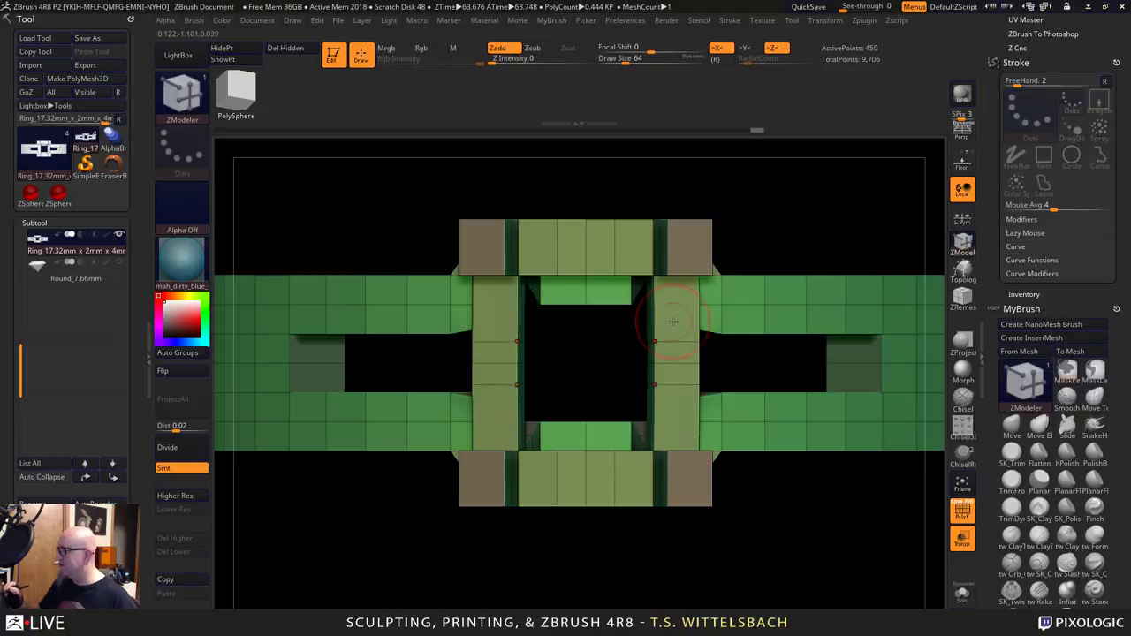
key(space)
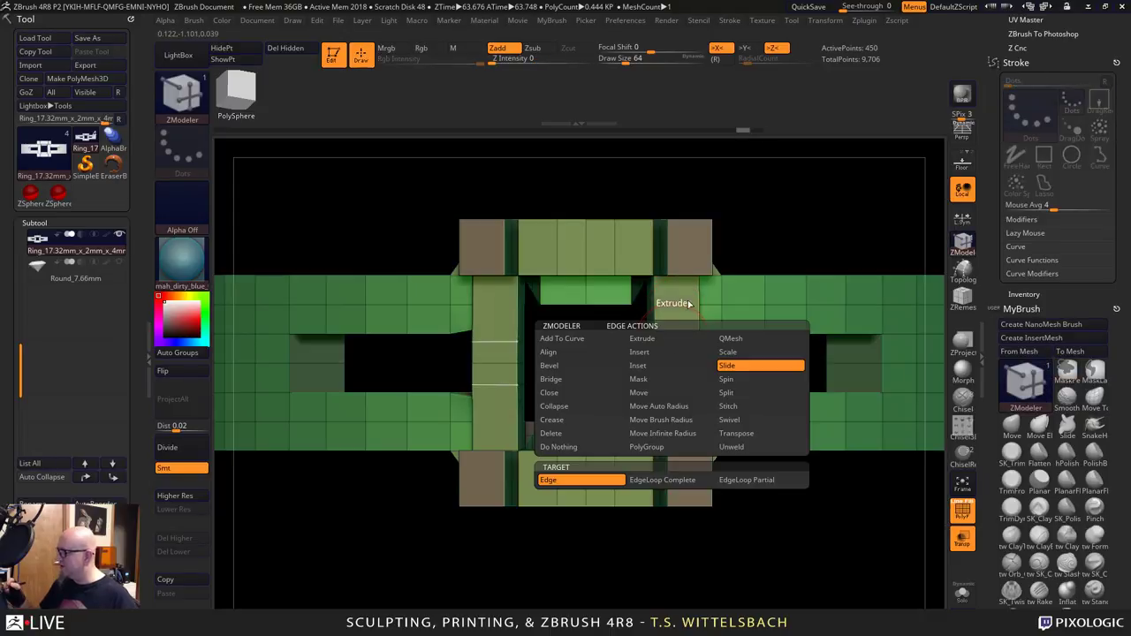
click(662, 480)
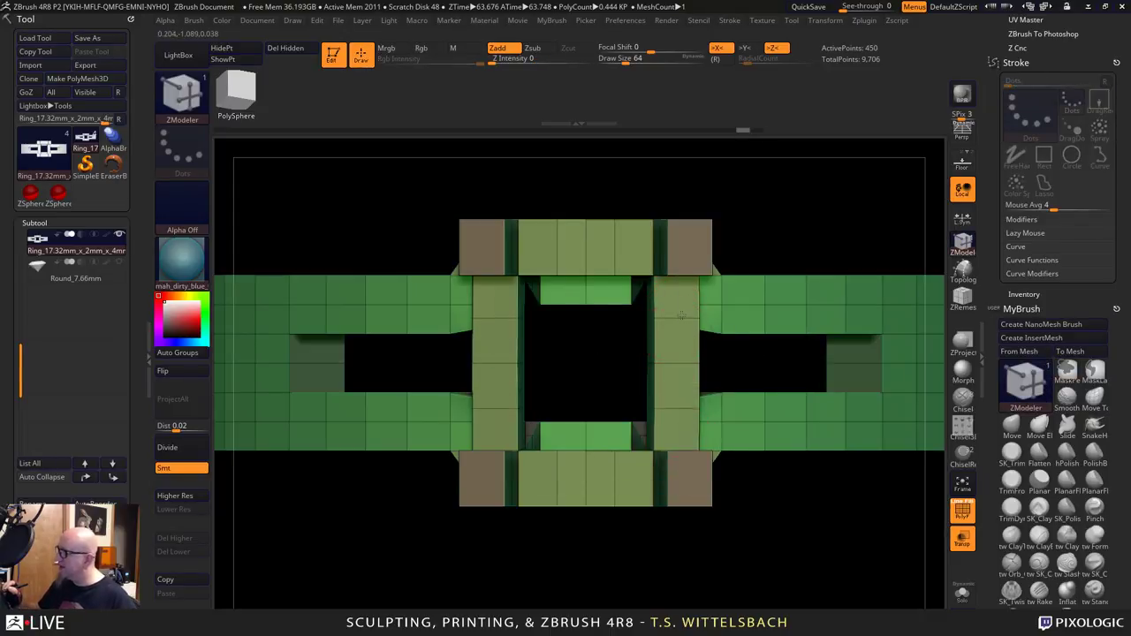
drag(615, 242, 626, 242)
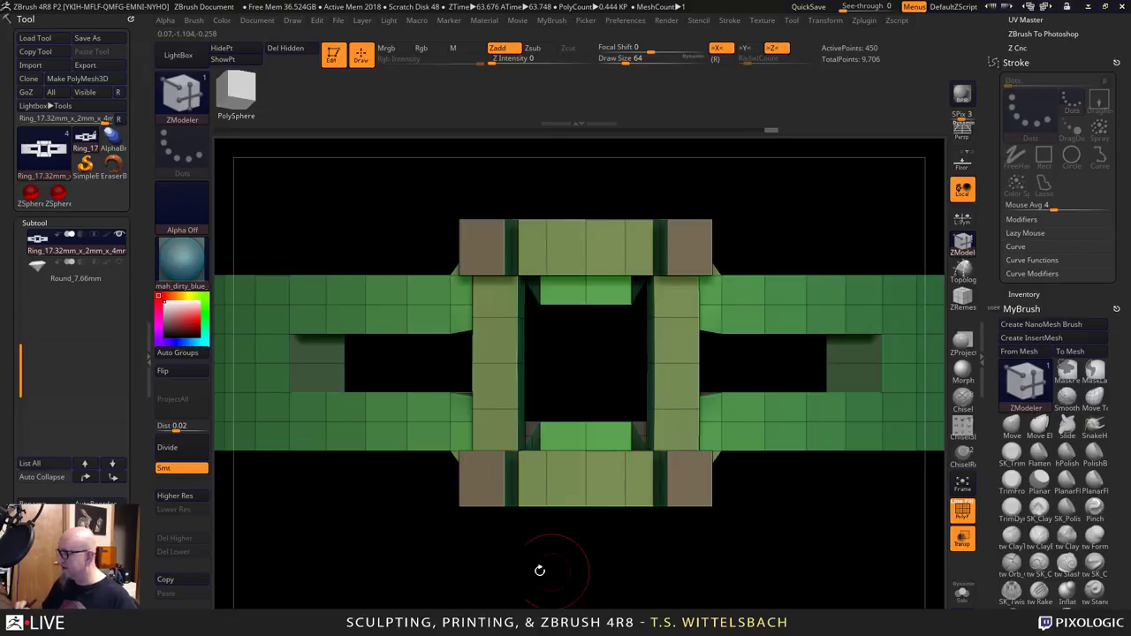
Slide the single edge beneath each cross-band crossbar along its prong to form angled corners in the opening below.
drag(515, 560, 659, 380)
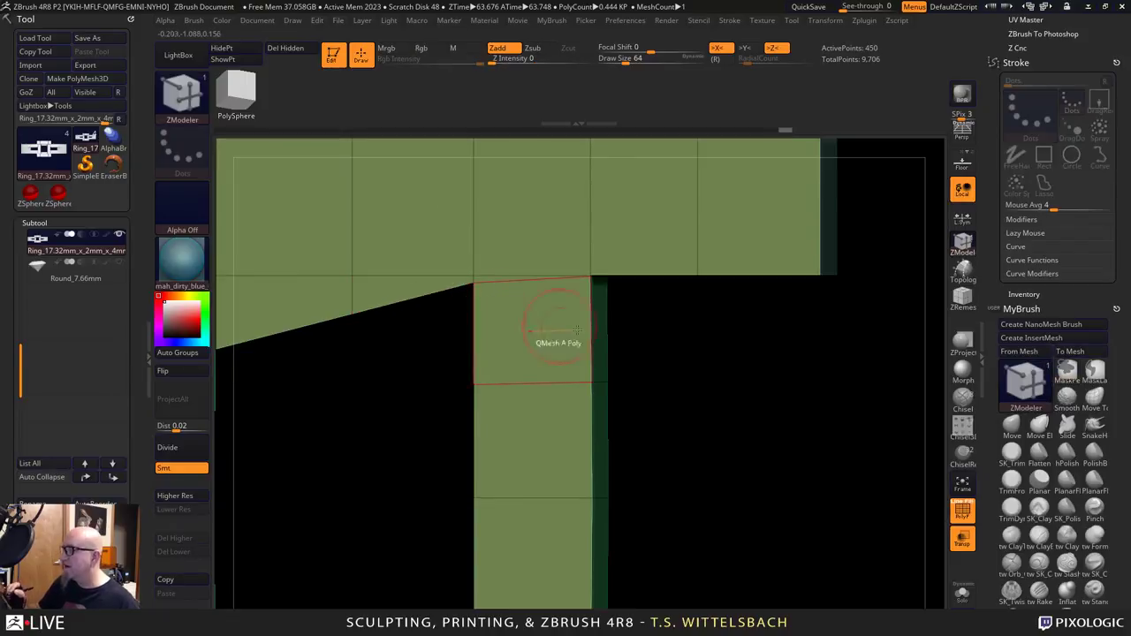
drag(623, 343, 763, 324)
drag(768, 247, 662, 219)
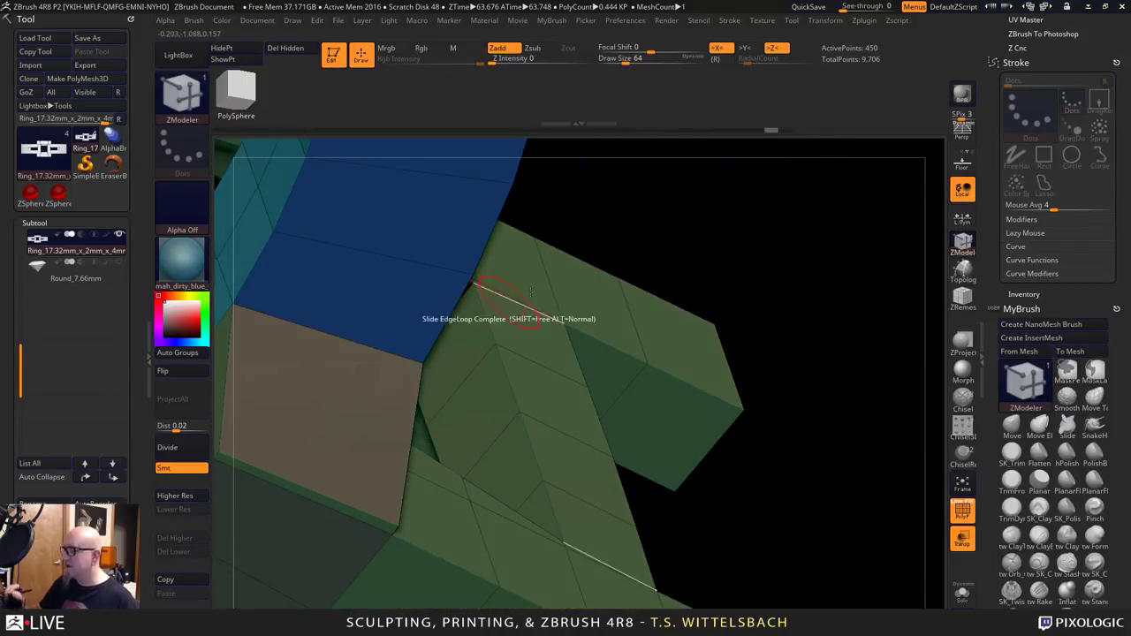
drag(598, 259, 765, 189)
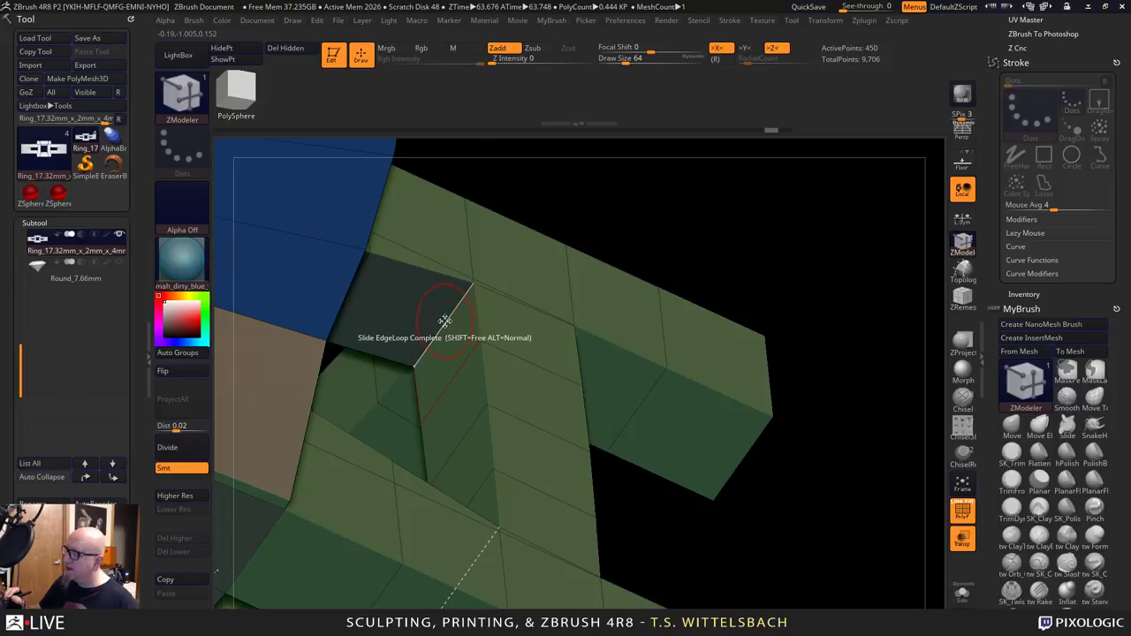
key(ctrl+z)
key(ctrl)
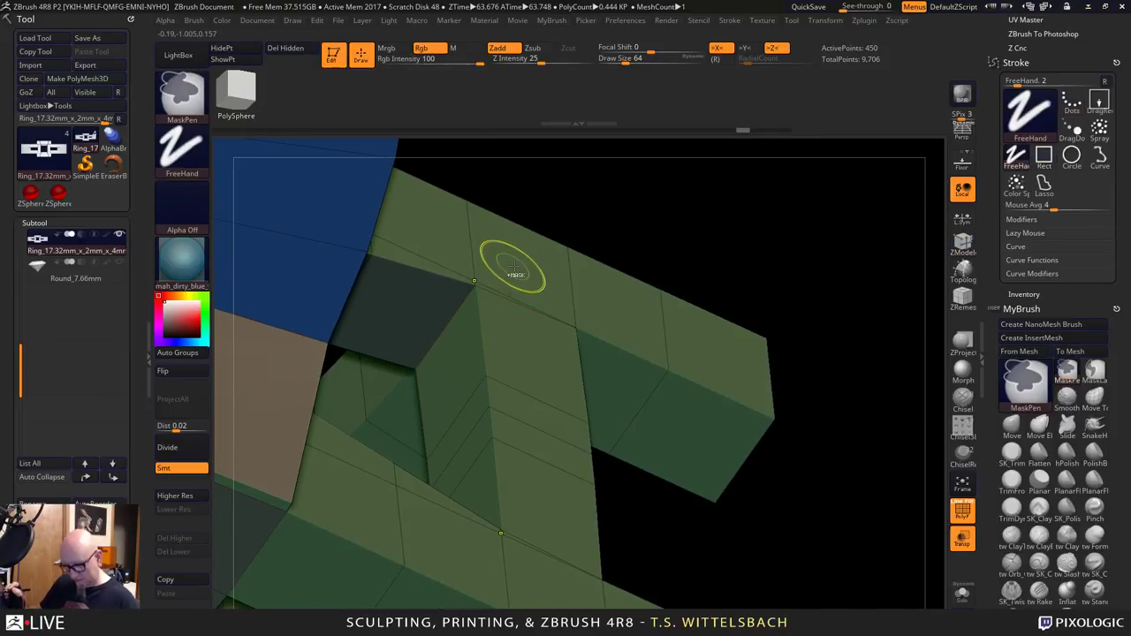
key(ctrl+shift)
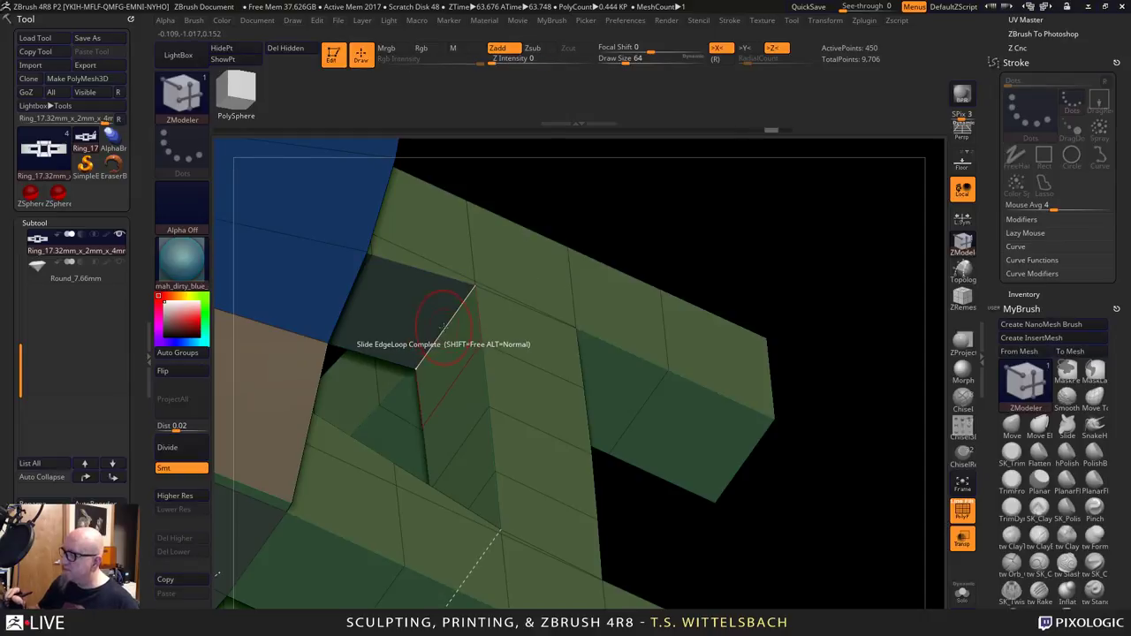
key(space)
click(377, 466)
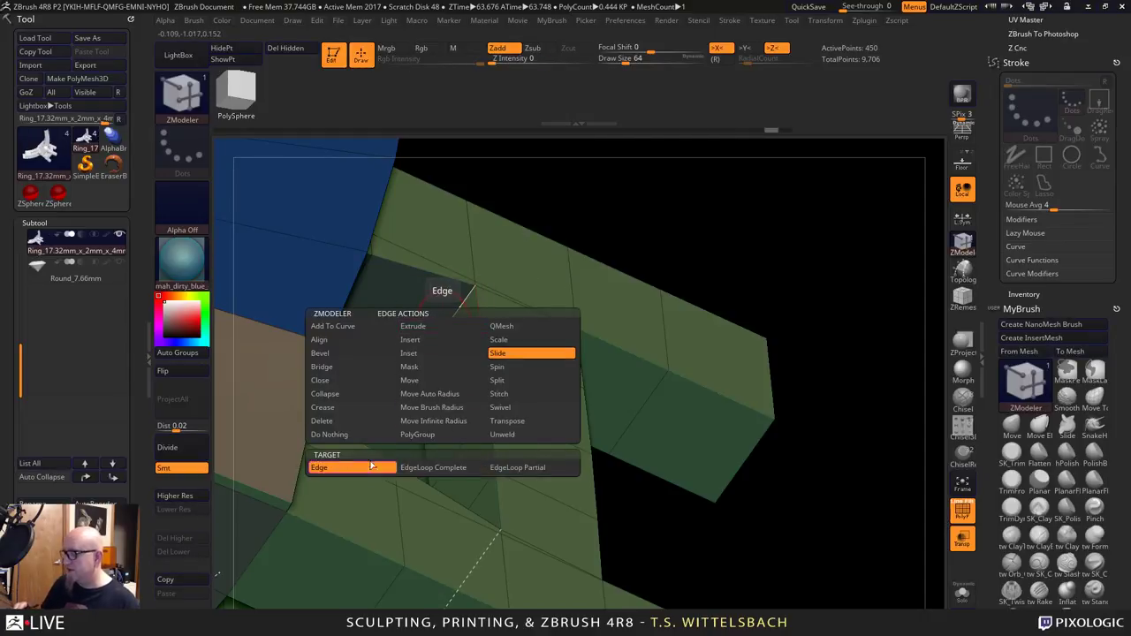
drag(452, 324, 479, 461)
Delete one outward-facing polygon on each prong below the crossbars and the matching shank-top polygons beside the split's closed end.
drag(813, 334, 716, 441)
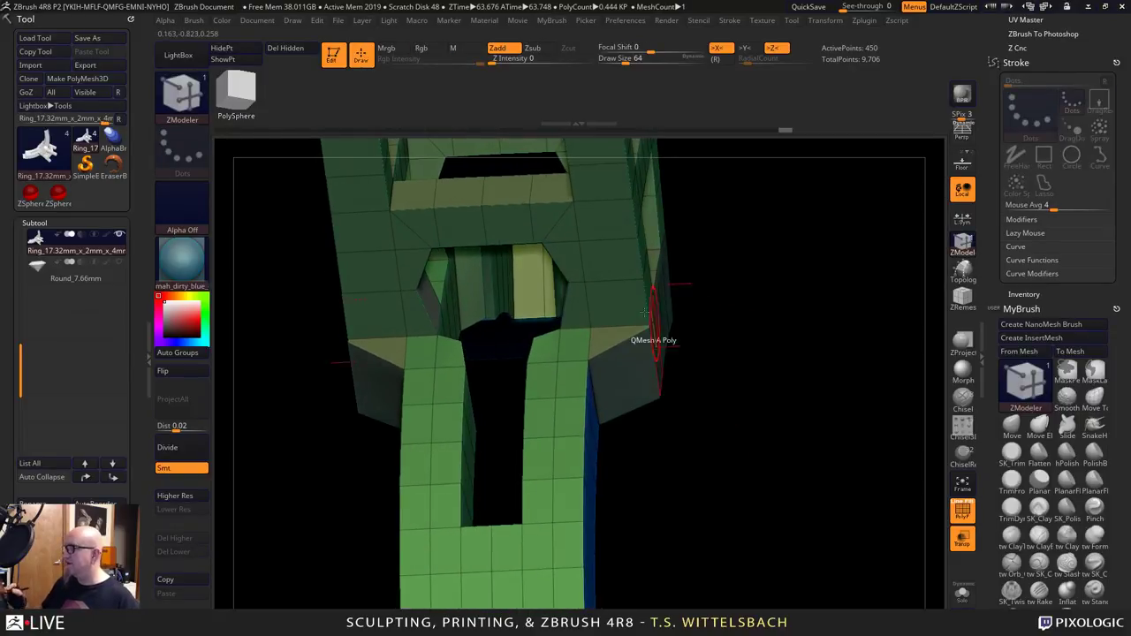
drag(736, 235, 618, 243)
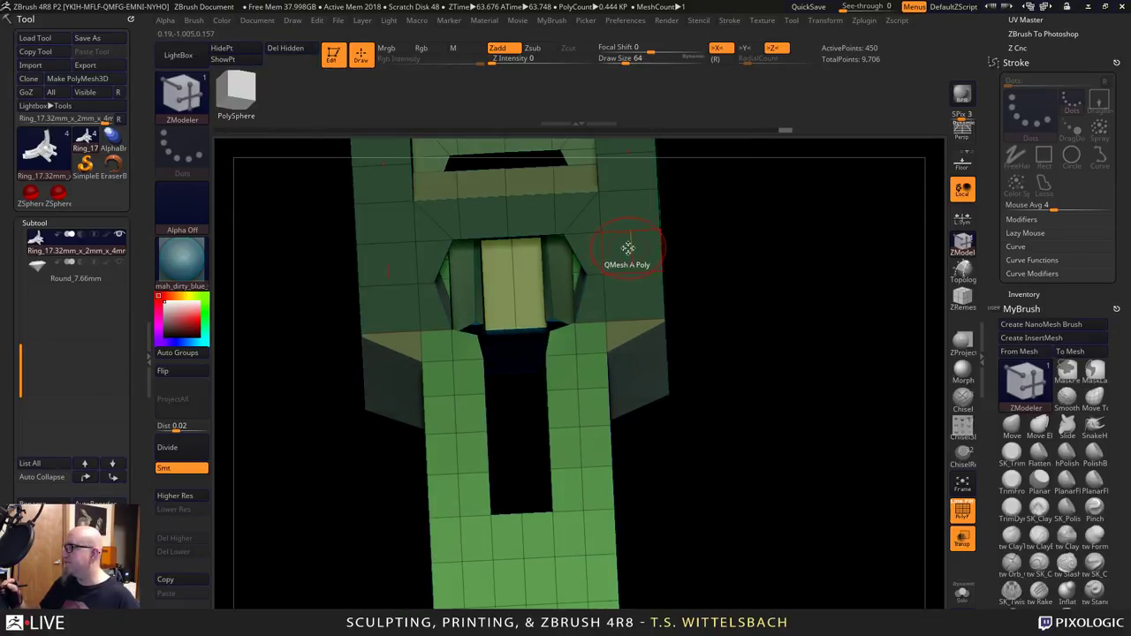
key(space)
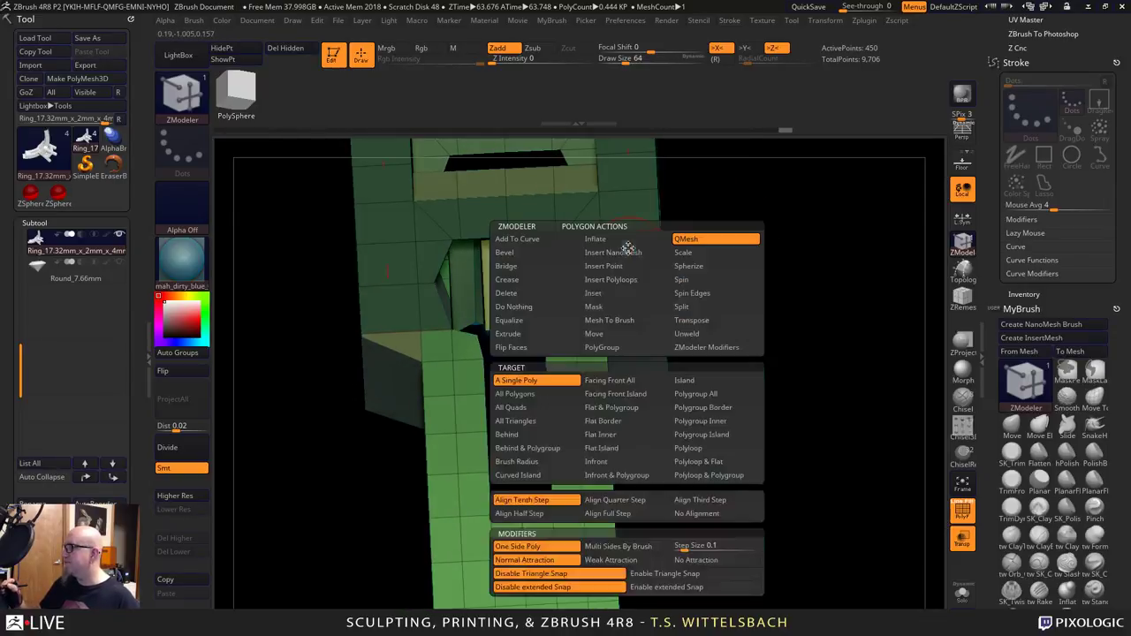
click(515, 294)
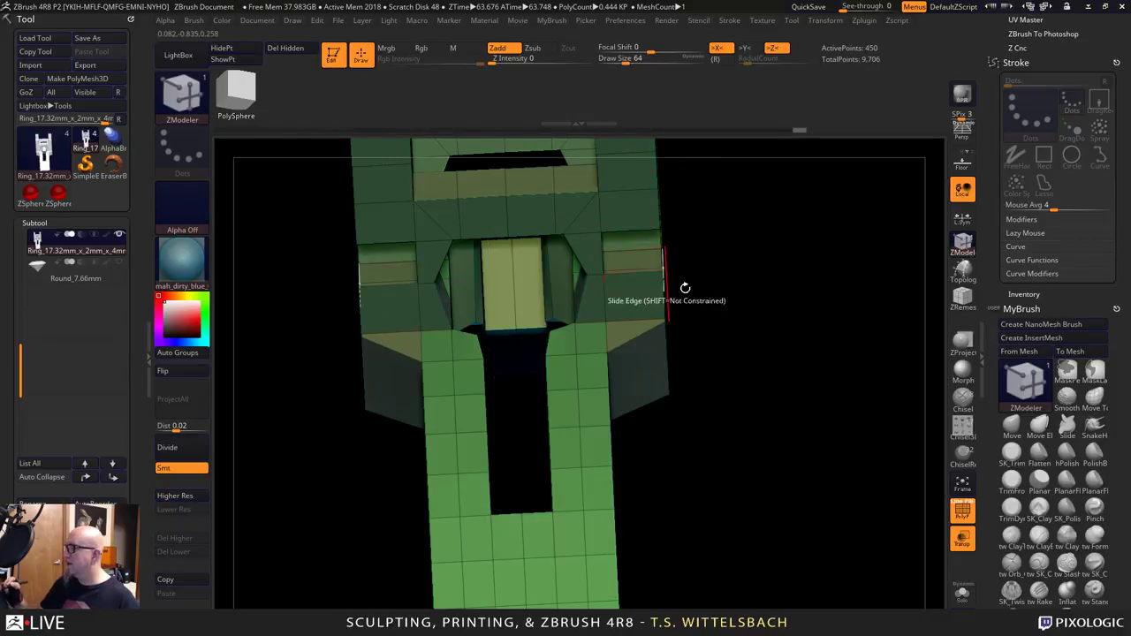
drag(710, 291, 747, 301)
right_click(771, 292)
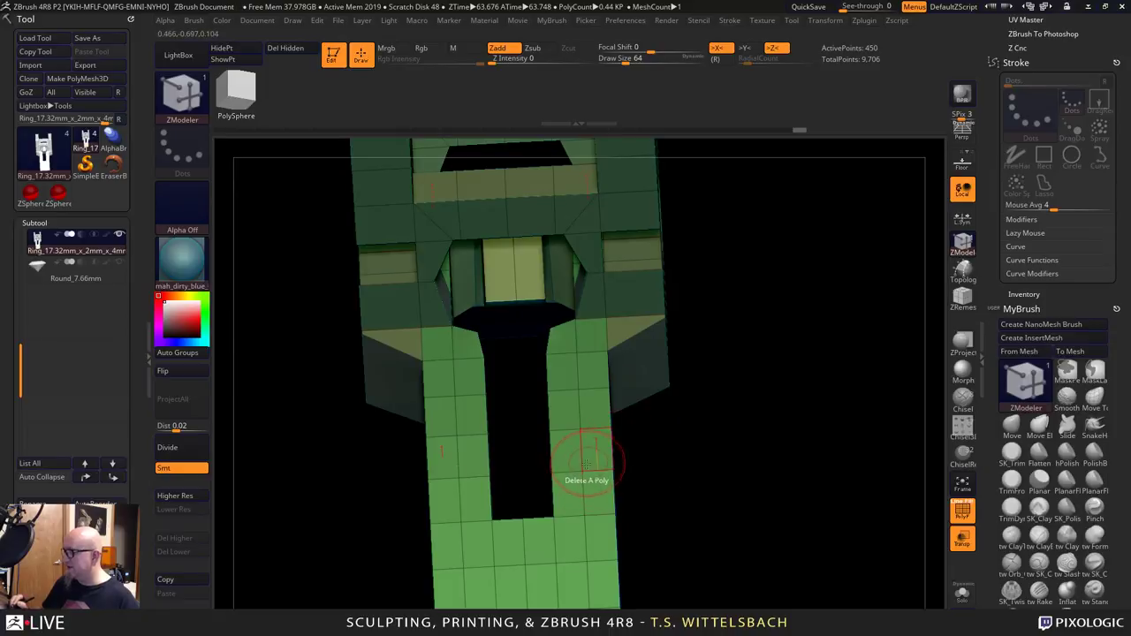
drag(654, 471, 745, 445)
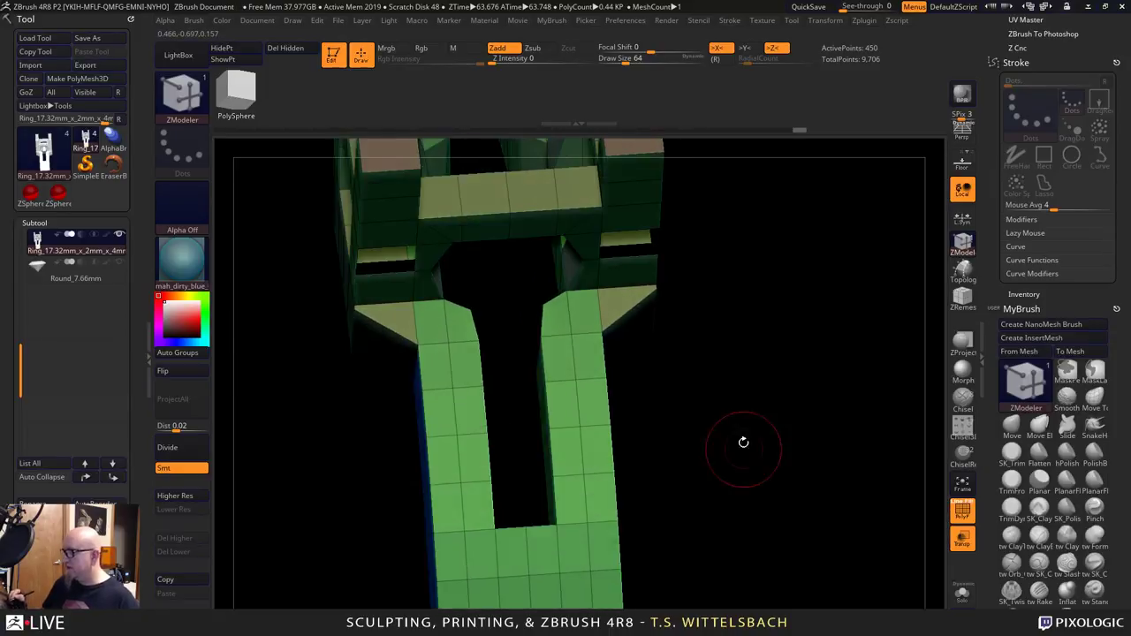
click(568, 492)
Switch the ZModeler edge action to Bridge with the Two Holes target.
drag(768, 390, 742, 314)
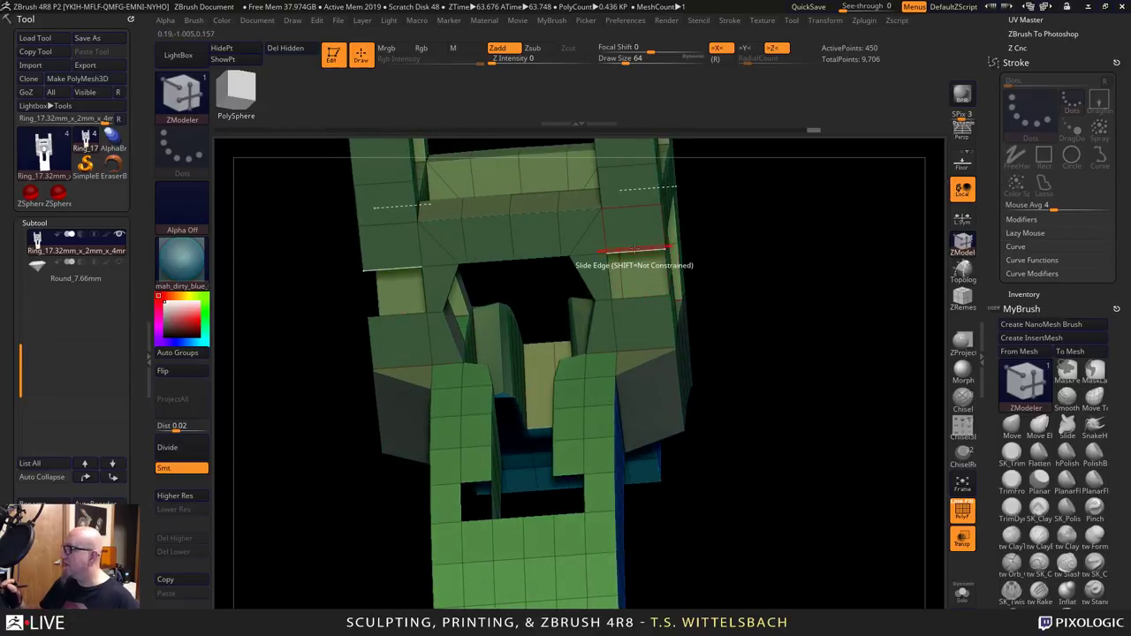
key(space)
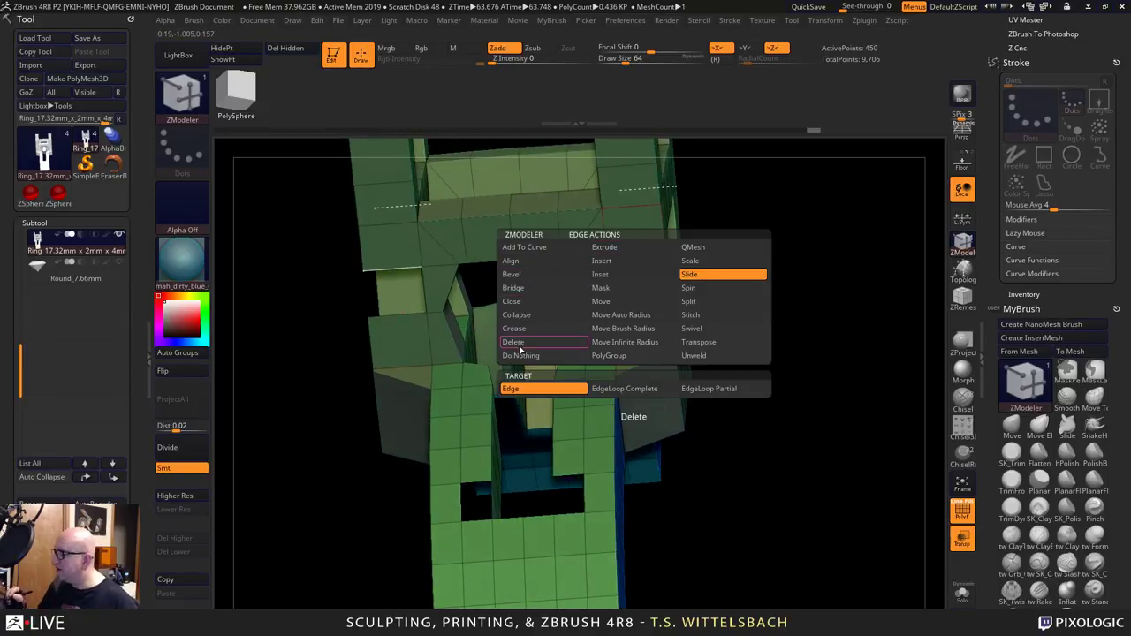
click(534, 287)
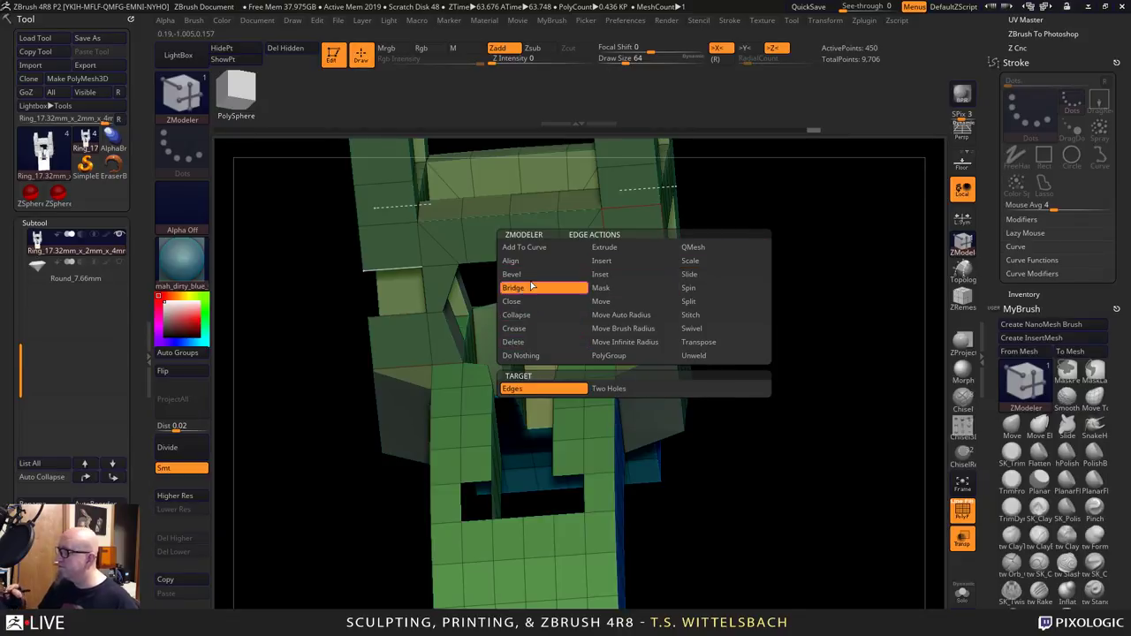
key(space)
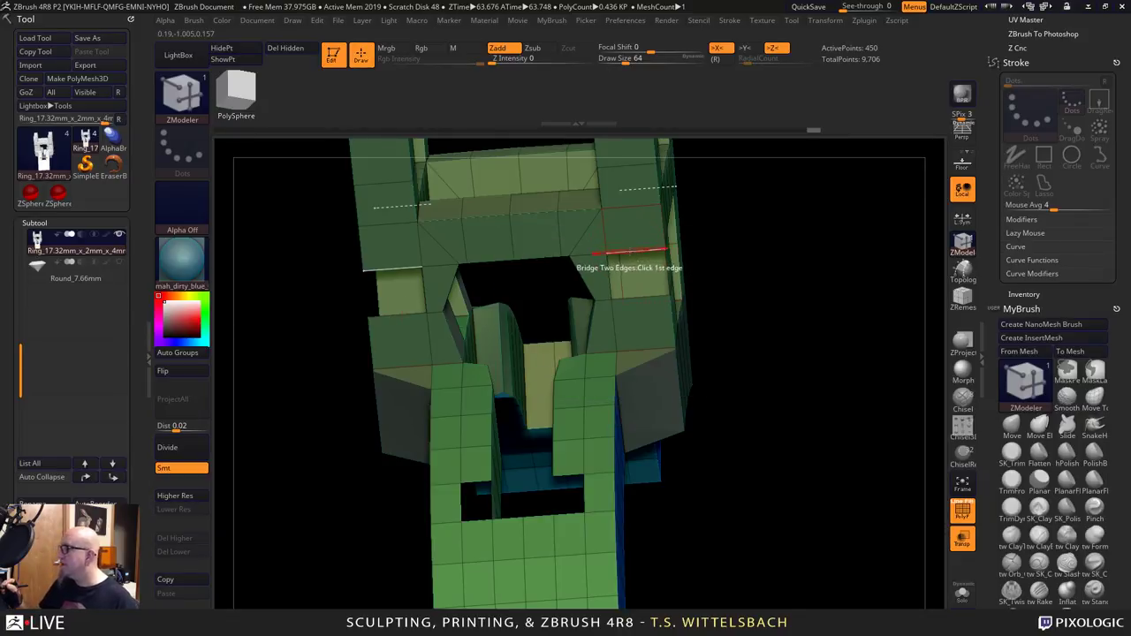
drag(701, 242, 792, 252)
click(630, 248)
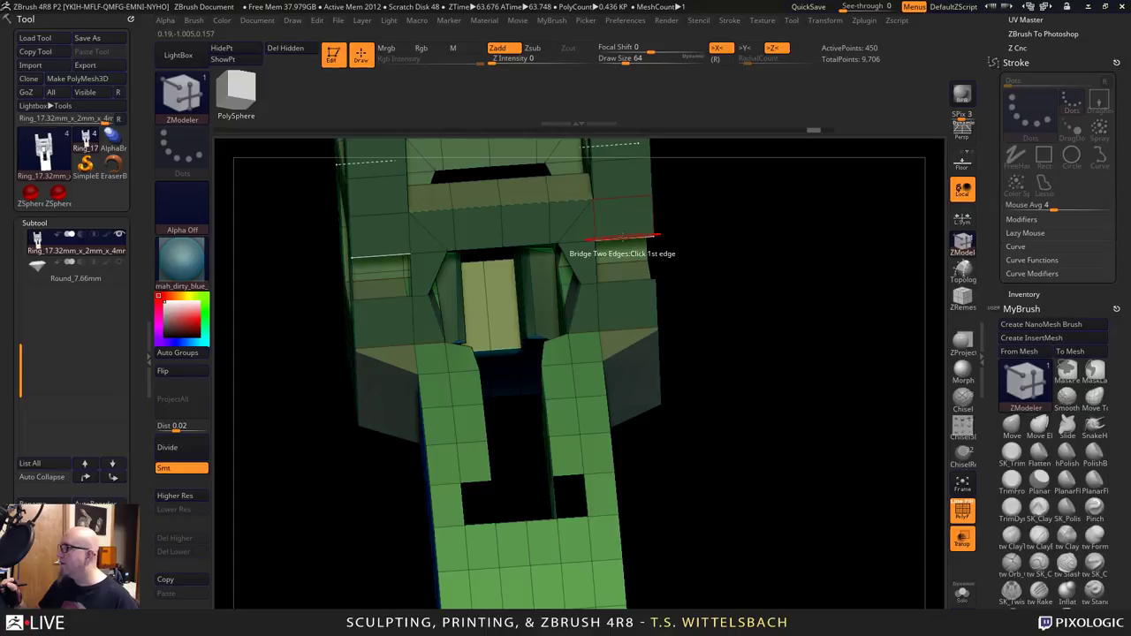
key(space)
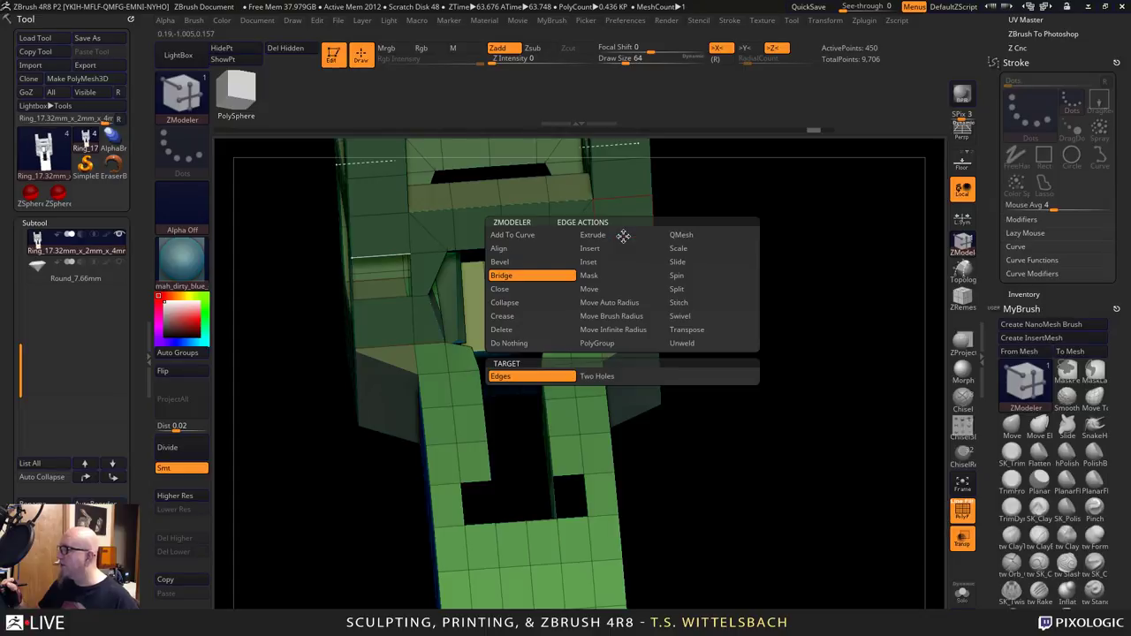
click(632, 377)
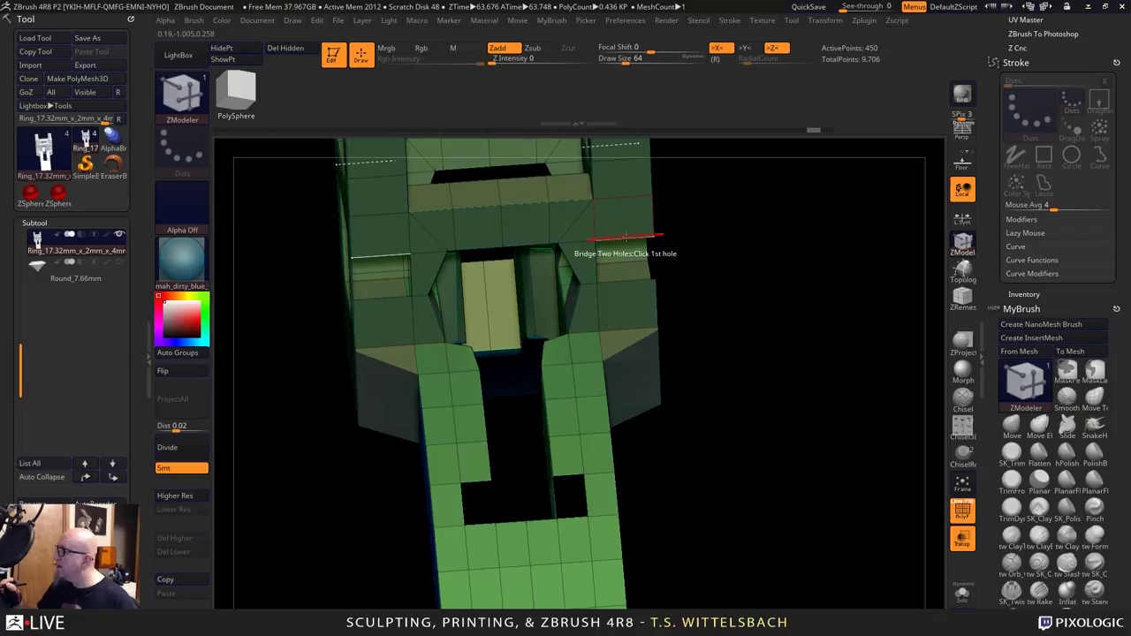
Try to bridge each prong hole to the matching shank hole with a curved arm.
click(626, 236)
click(574, 520)
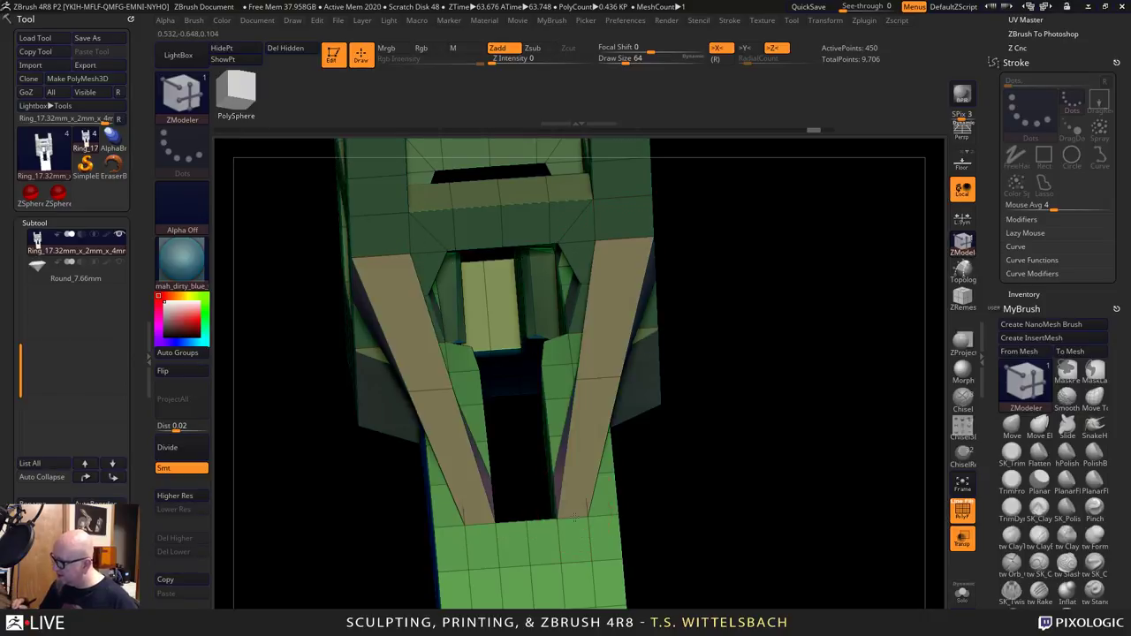
drag(580, 521, 718, 483)
drag(825, 488, 753, 485)
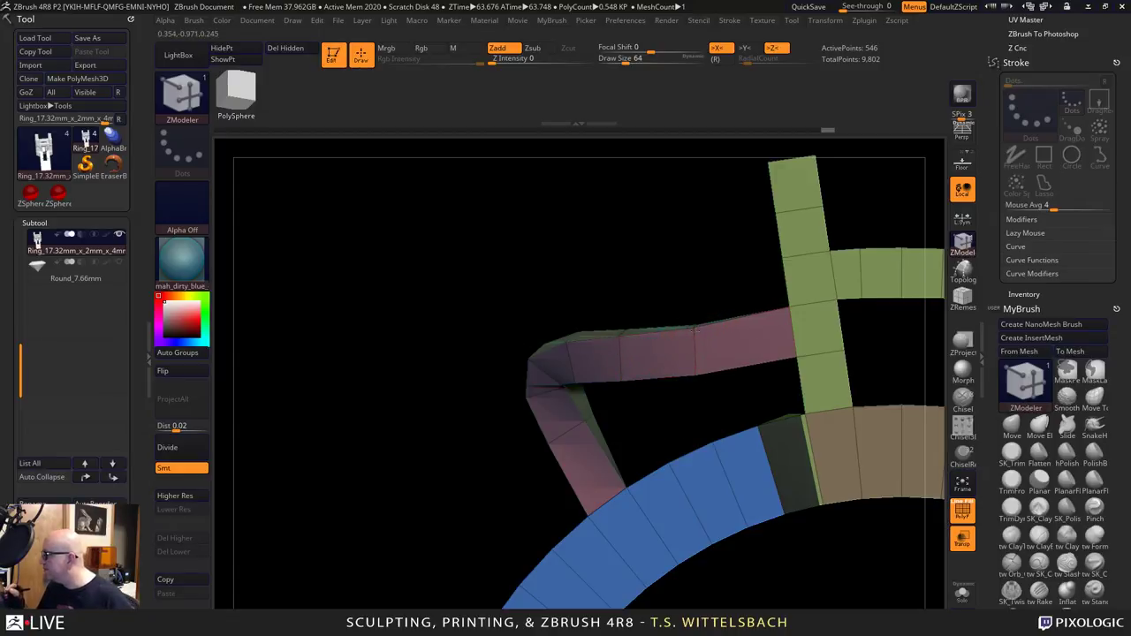
Try to reshape the arms by moving their points, and undo back to the open prong and shank holes.
drag(694, 375, 721, 385)
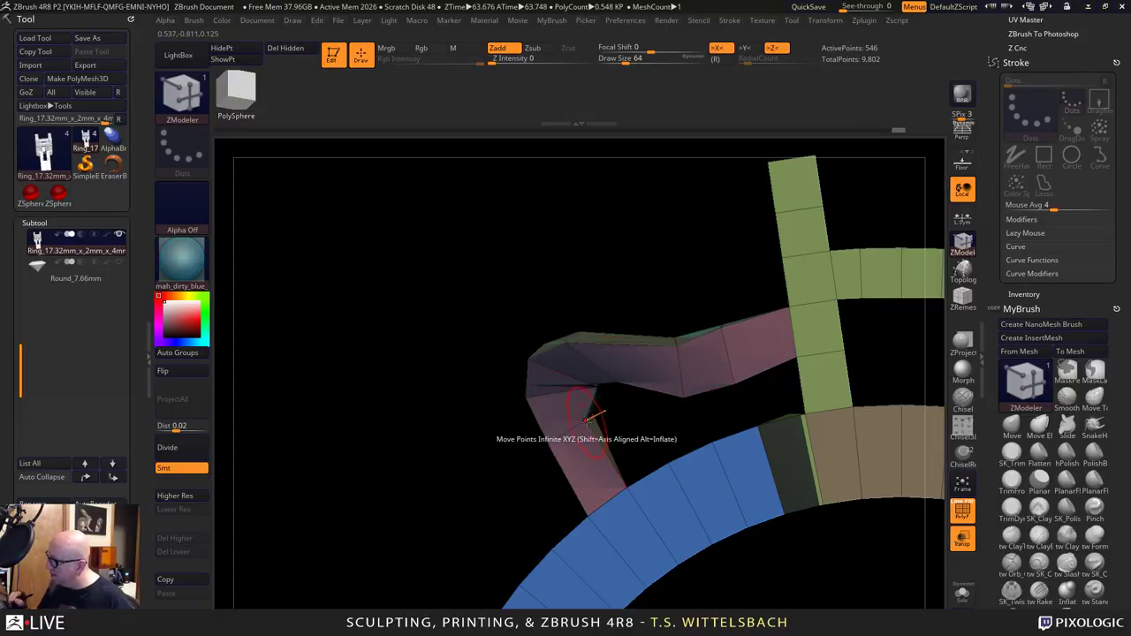
drag(588, 418, 616, 432)
key(ctrl+z)
key(ctrl+z)
key(ctrl+z)
key(ctrl+z)
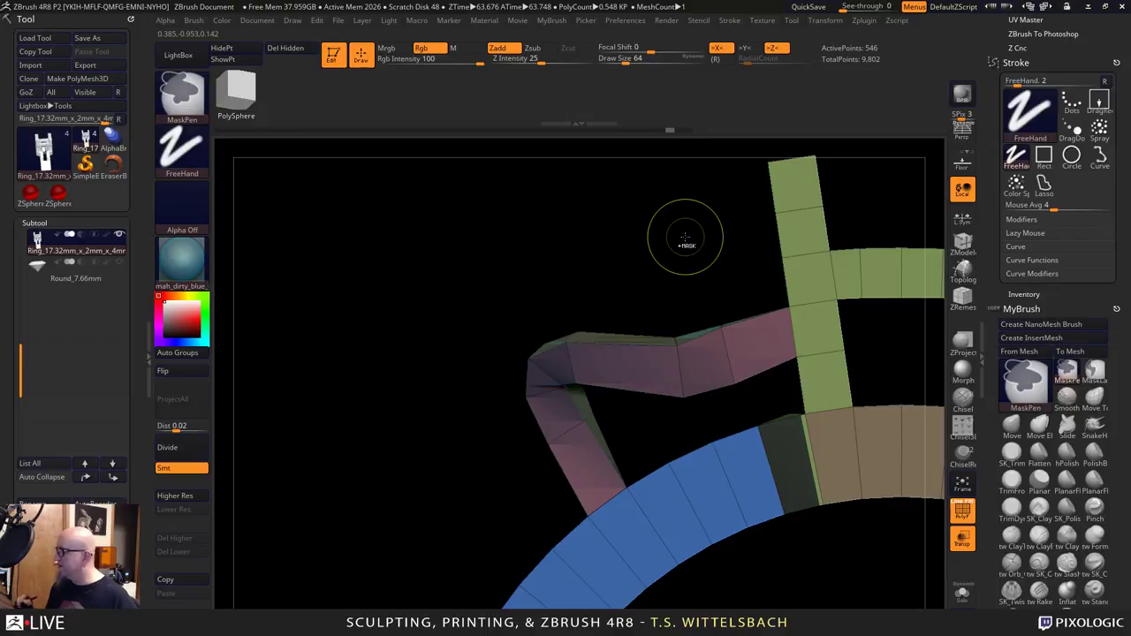
Bridge the prong holes to the shank holes with Two Holes, forming arched support arms down to the split's end.
mouse_move(686, 236)
mouse_down()
mouse_move(672, 256)
mouse_move(700, 251)
mouse_up()
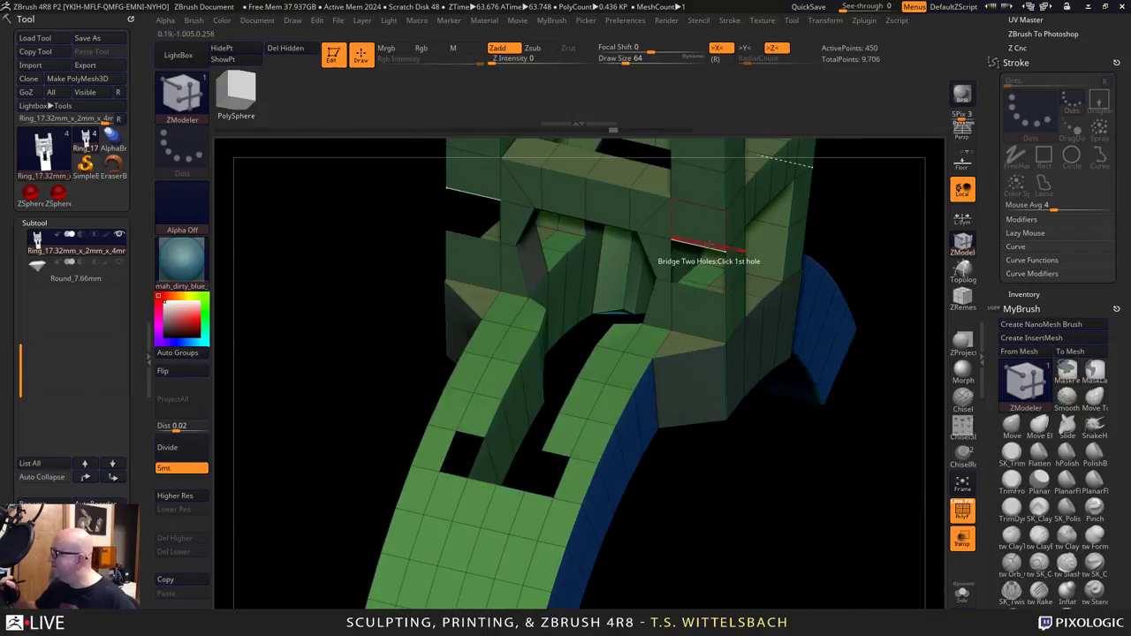
drag(540, 497, 546, 501)
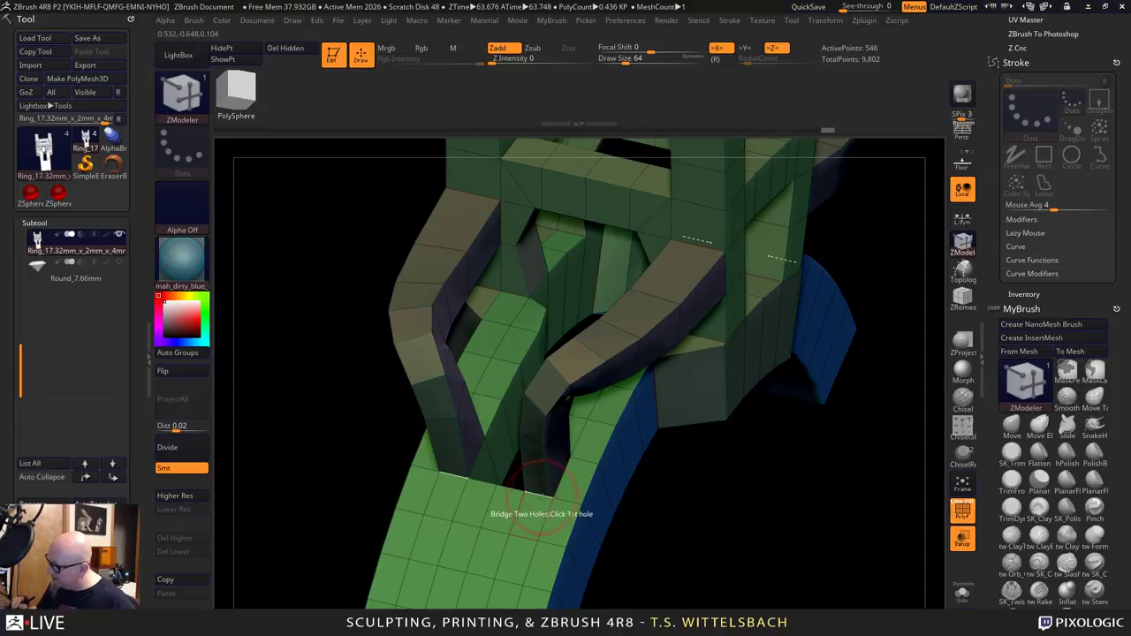
Undo the arm bridges and bridge the prong holes to the shank holes again as smoother, more finely segmented arches.
drag(710, 531, 677, 564)
key(ctrl+z)
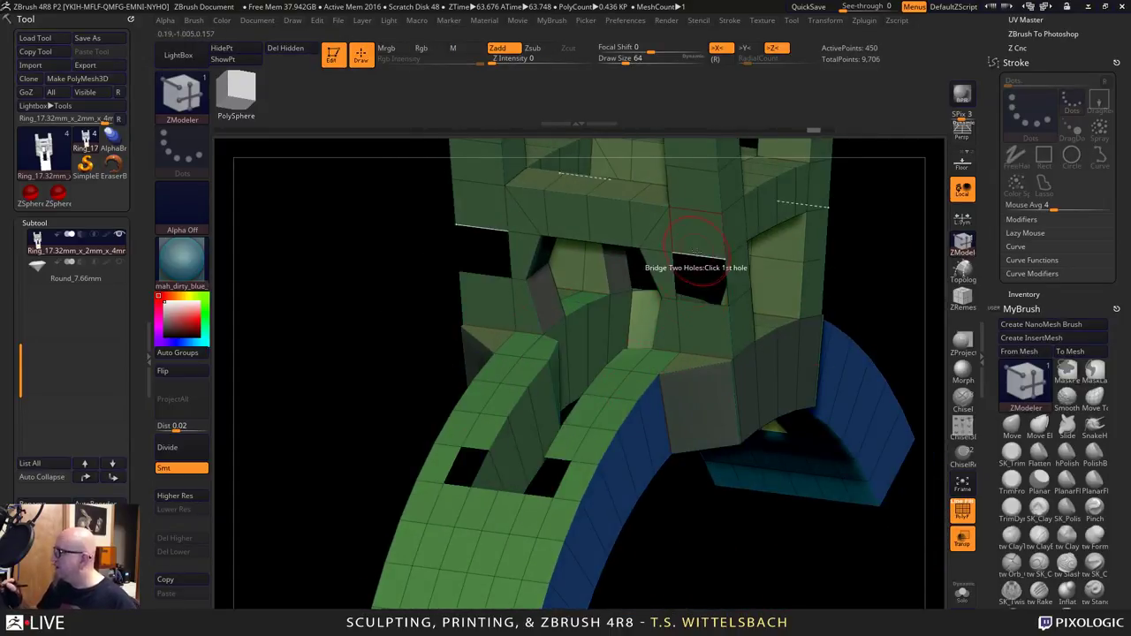
mouse_move(539, 497)
mouse_down()
mouse_move(589, 445)
mouse_move(626, 454)
mouse_up()
shift+drag(704, 523, 761, 552)
mouse_move(774, 489)
mouse_down()
mouse_move(801, 450)
mouse_move(792, 485)
mouse_move(730, 361)
mouse_move(703, 408)
mouse_move(657, 353)
mouse_move(712, 353)
mouse_move(694, 548)
mouse_move(739, 391)
mouse_move(727, 441)
mouse_move(699, 472)
mouse_move(806, 551)
mouse_move(750, 413)
mouse_up()
Extrude the shank polygons just below the arms' feet outward so the arms blend into the shank.
click(625, 385)
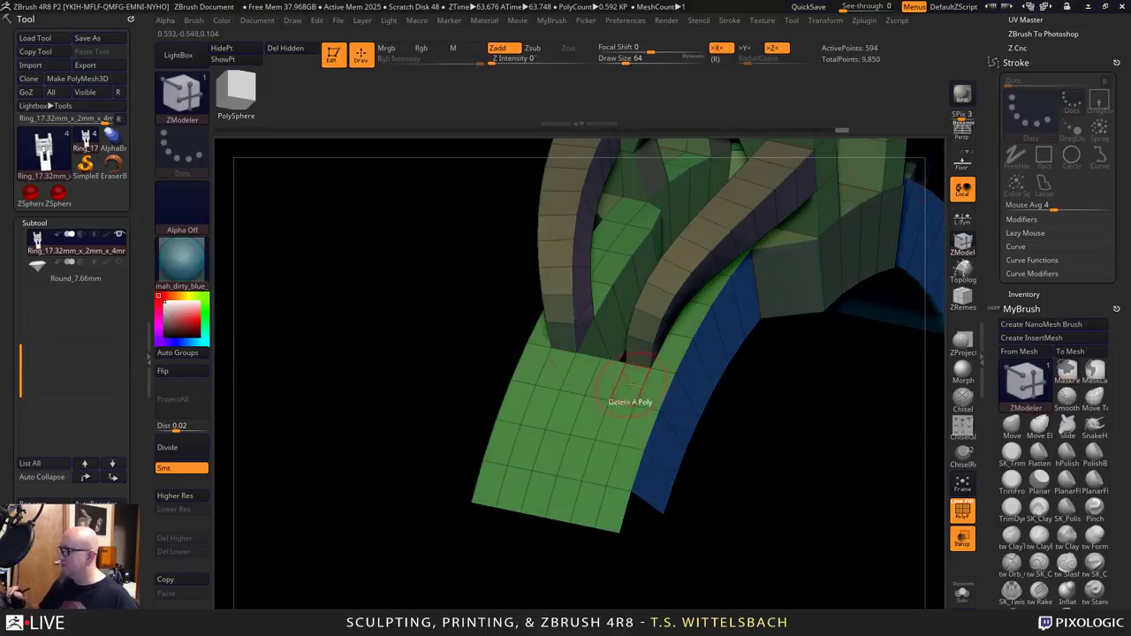
key(space)
click(693, 239)
drag(629, 387, 630, 358)
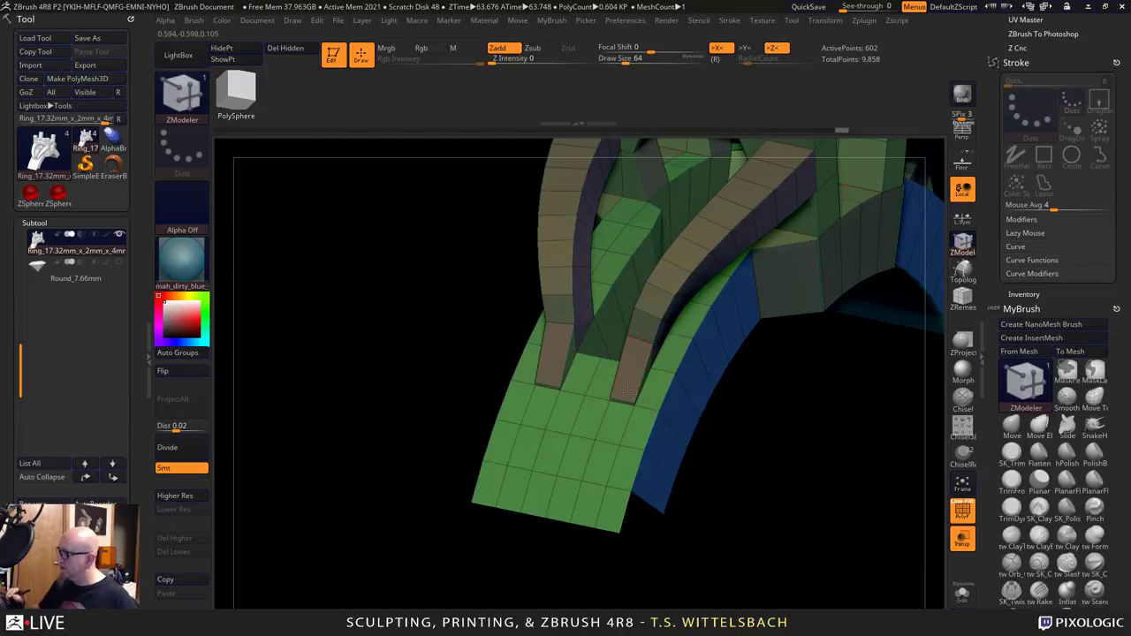
Turn the ring to its front view and unhide the whole shank.
drag(804, 422, 809, 465)
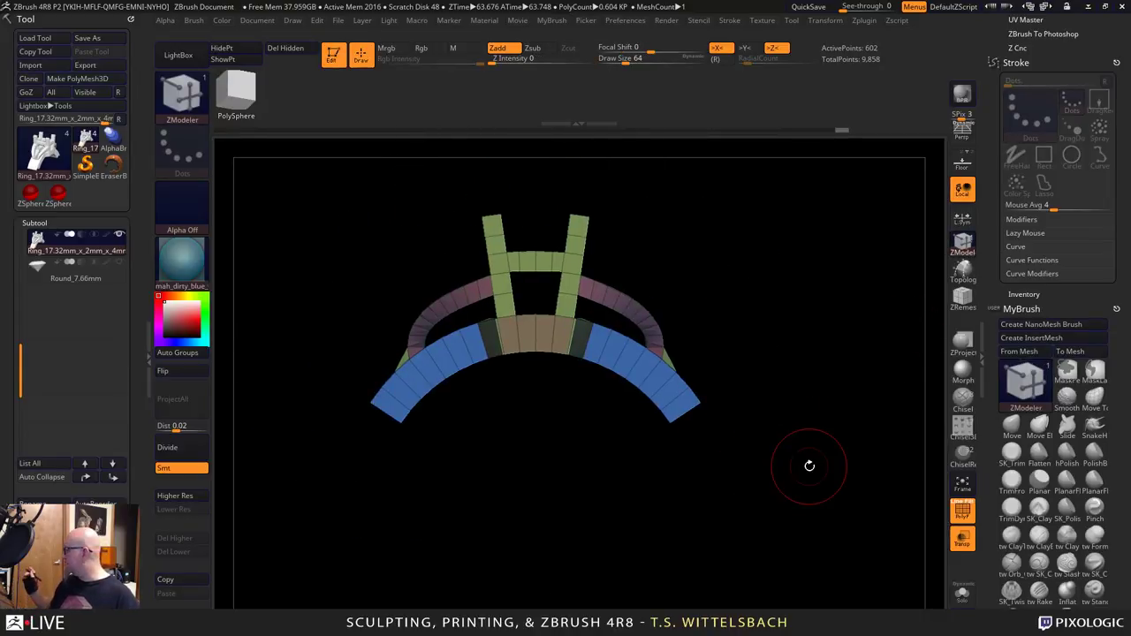
ctrl+shift+click(618, 551)
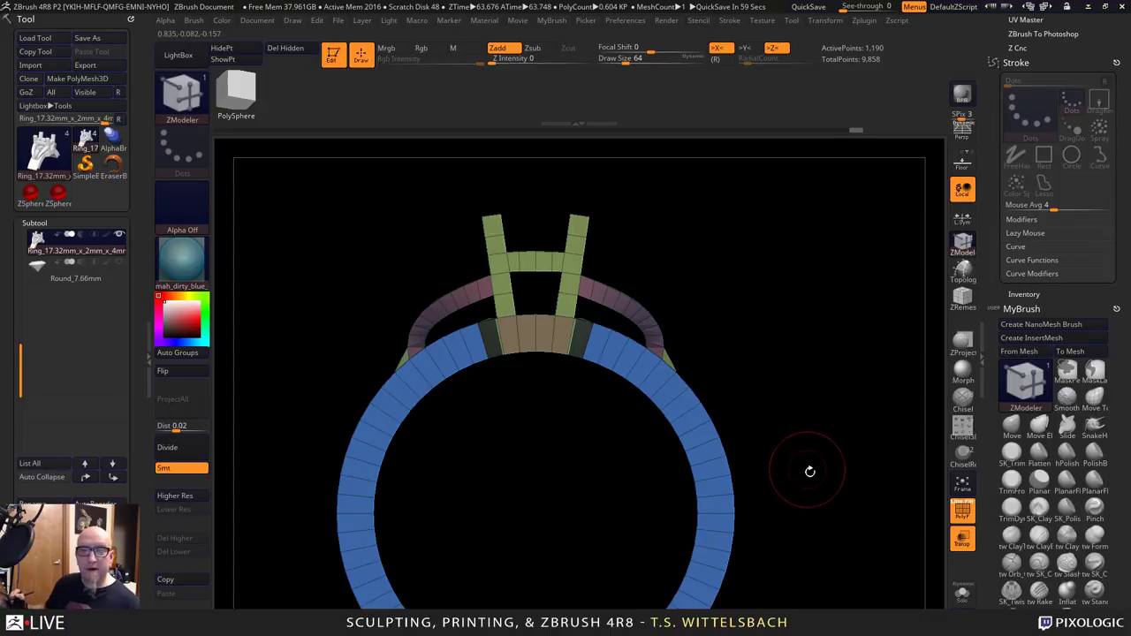
alt+drag(811, 473, 756, 353)
alt+drag(850, 363, 742, 328)
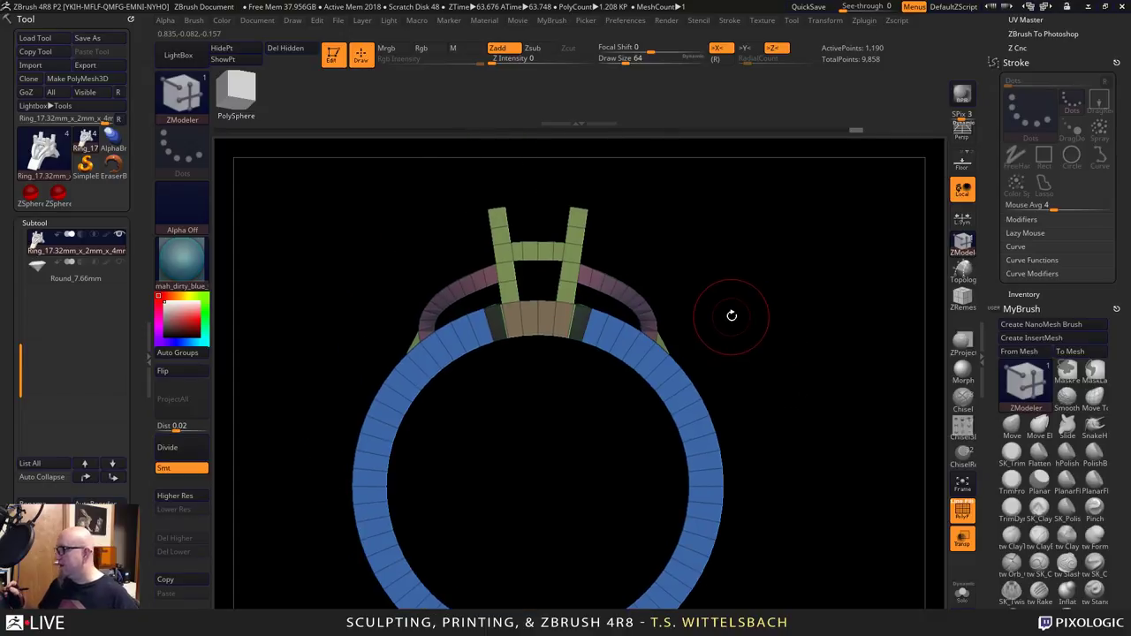
Choose the Move Elastic brush and set its draw size to 102.
click(1014, 427)
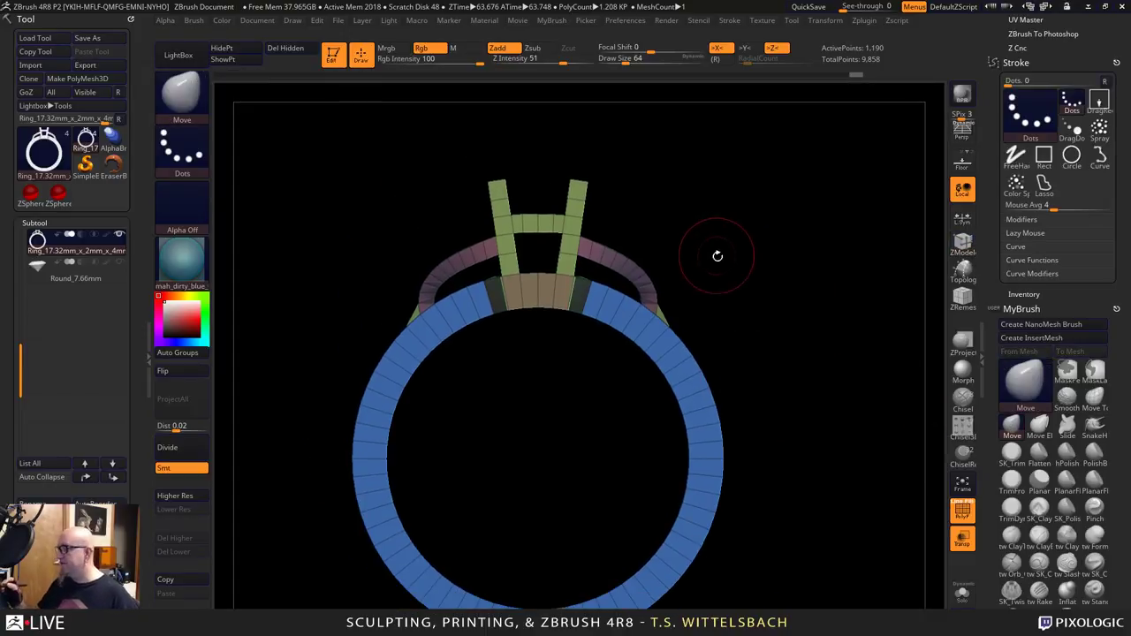
click(1044, 427)
right_click(684, 297)
Try to reshape the ring's shoulder with Move Elastic, and undo the stroke.
mouse_move(686, 299)
mouse_down()
mouse_move(696, 299)
mouse_move(679, 302)
mouse_up()
key(ctrl+z)
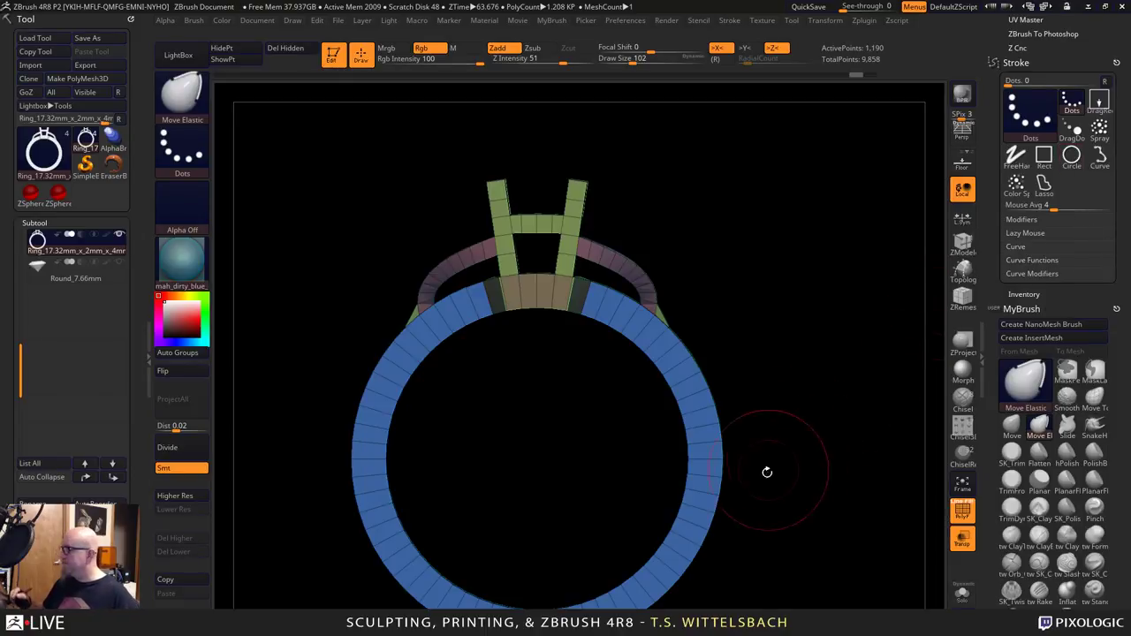
mouse_move(770, 469)
mouse_down()
mouse_move(801, 431)
mouse_move(805, 459)
mouse_up()
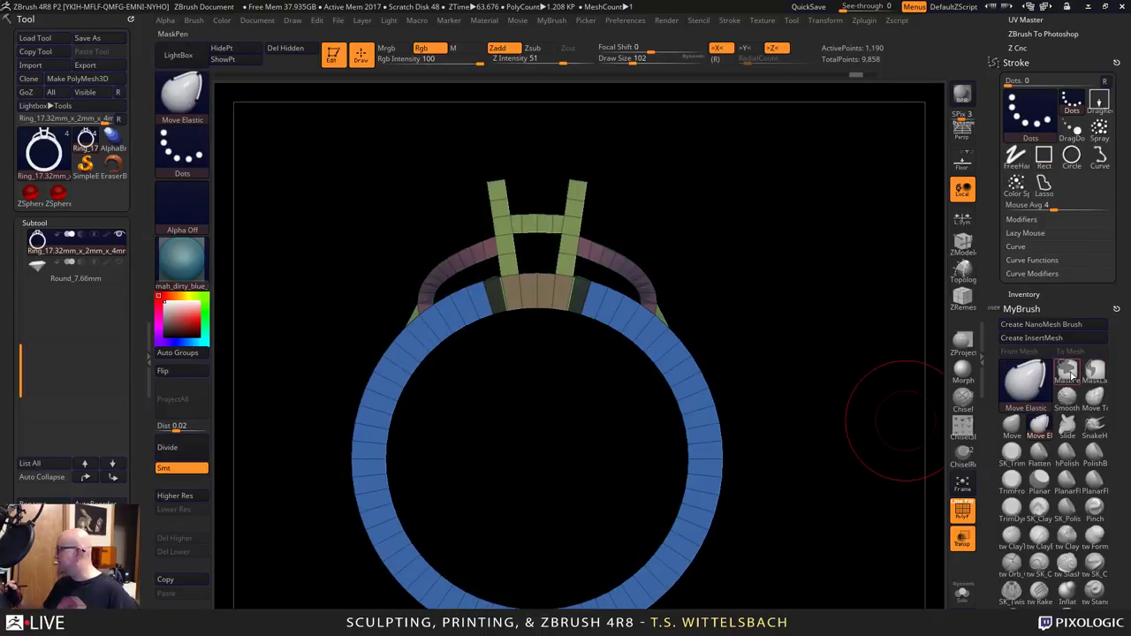
Make MaskCircle the masking brush and draw a circular mask over the band around the finger hole.
click(1026, 385)
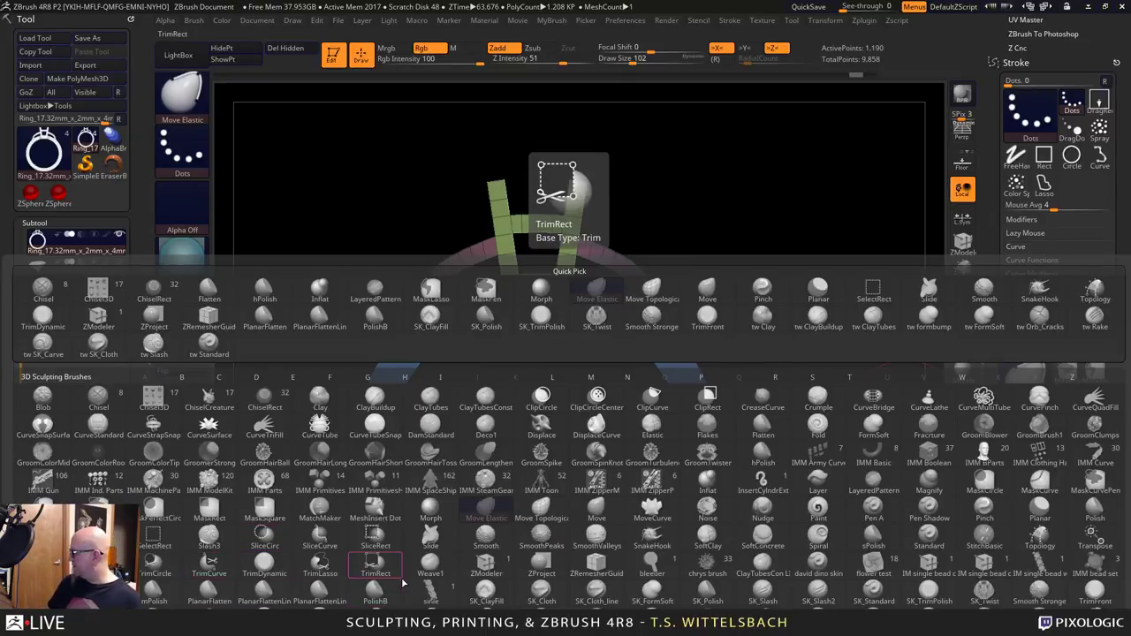
click(985, 479)
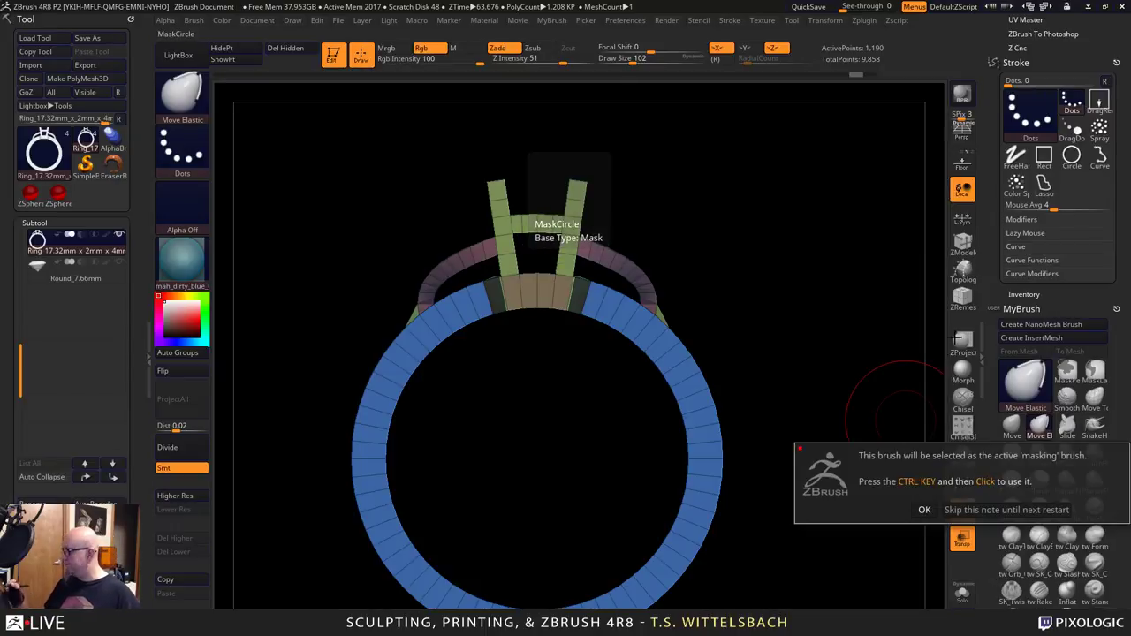
click(924, 510)
ctrl+shift+drag(726, 310, 712, 505)
key(ctrl+z)
mouse_move(836, 318)
ctrl+mouse_down()
mouse_move(556, 590)
mouse_move(410, 535)
mouse_move(380, 632)
mouse_move(417, 623)
mouse_move(374, 624)
ctrl+mouse_up()
alt+drag(789, 388, 757, 397)
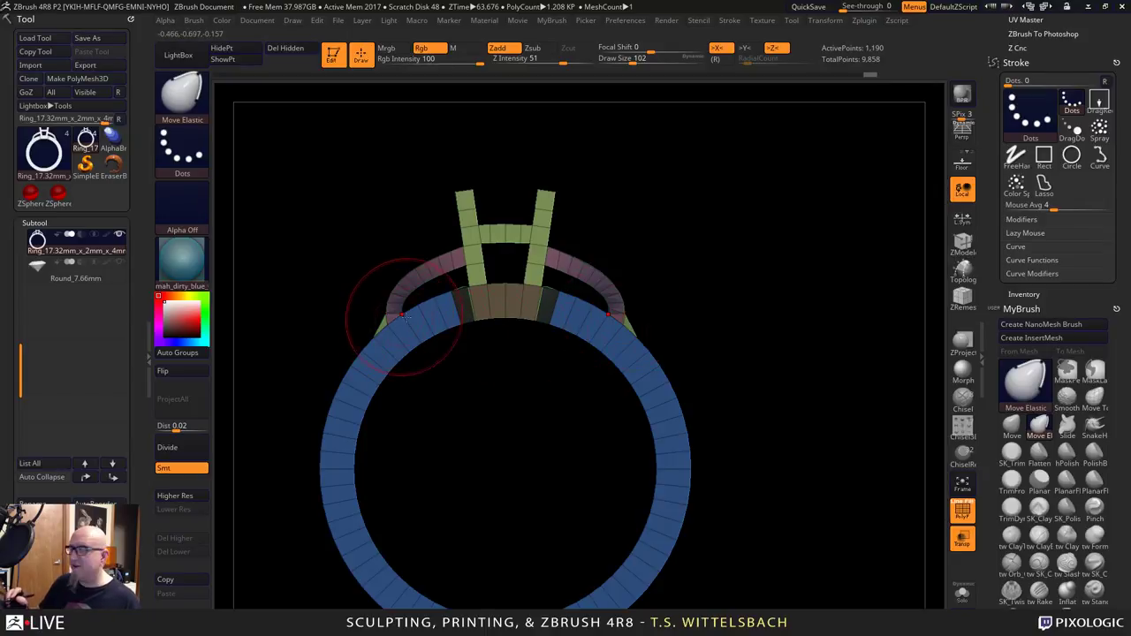
Reshape the arched arms and widen the shank's outer shoulders with Move Elastic, reducing the draw size to 51.
drag(391, 325, 377, 306)
key(space)
key(space)
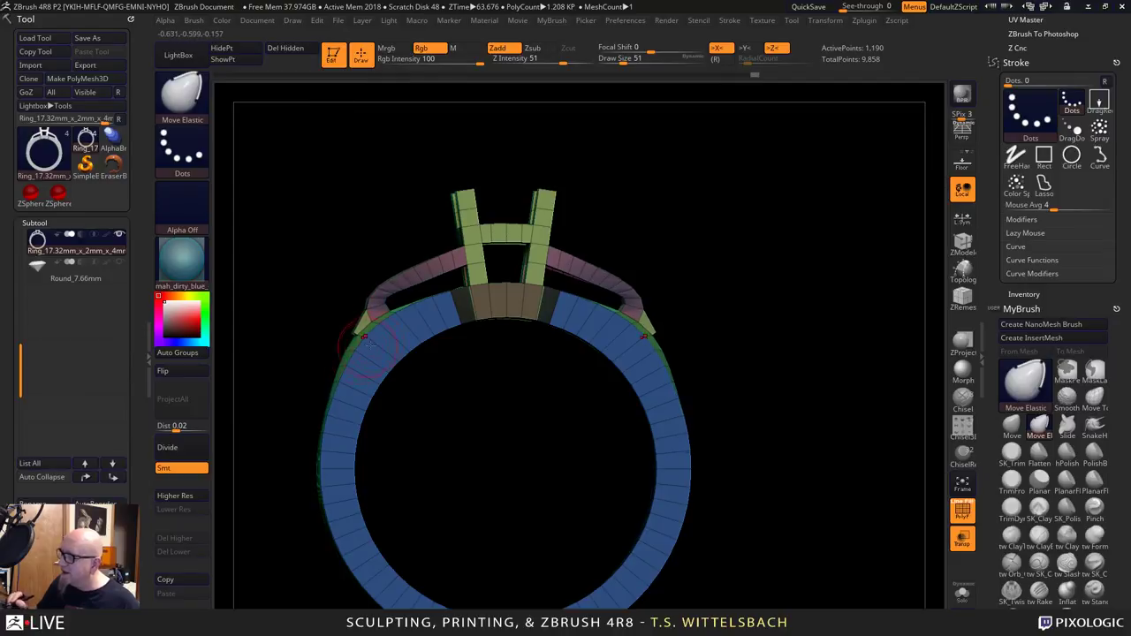
mouse_move(396, 287)
mouse_down()
mouse_move(425, 258)
mouse_move(405, 266)
mouse_up()
drag(391, 288, 406, 264)
drag(386, 291, 396, 271)
mouse_move(738, 339)
mouse_down()
mouse_move(560, 374)
mouse_move(588, 457)
mouse_move(400, 449)
mouse_up()
alt+drag(592, 359, 789, 336)
drag(610, 315, 556, 560)
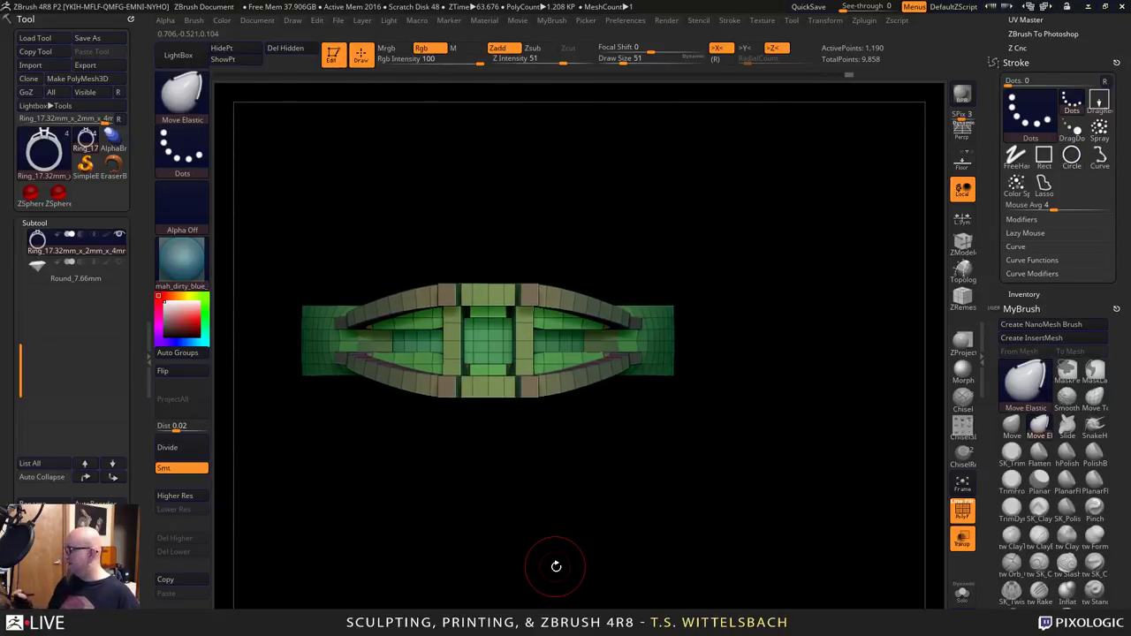
Combine the whole ring into a single polygroup and make MaskPen the masking brush again.
drag(734, 477, 740, 424)
ctrl+drag(811, 225, 246, 480)
key(ctrl+w)
mouse_move(679, 486)
alt+mouse_down()
mouse_move(799, 497)
mouse_move(803, 437)
alt+mouse_up()
click(1067, 371)
click(1009, 397)
alt+drag(611, 541, 618, 357)
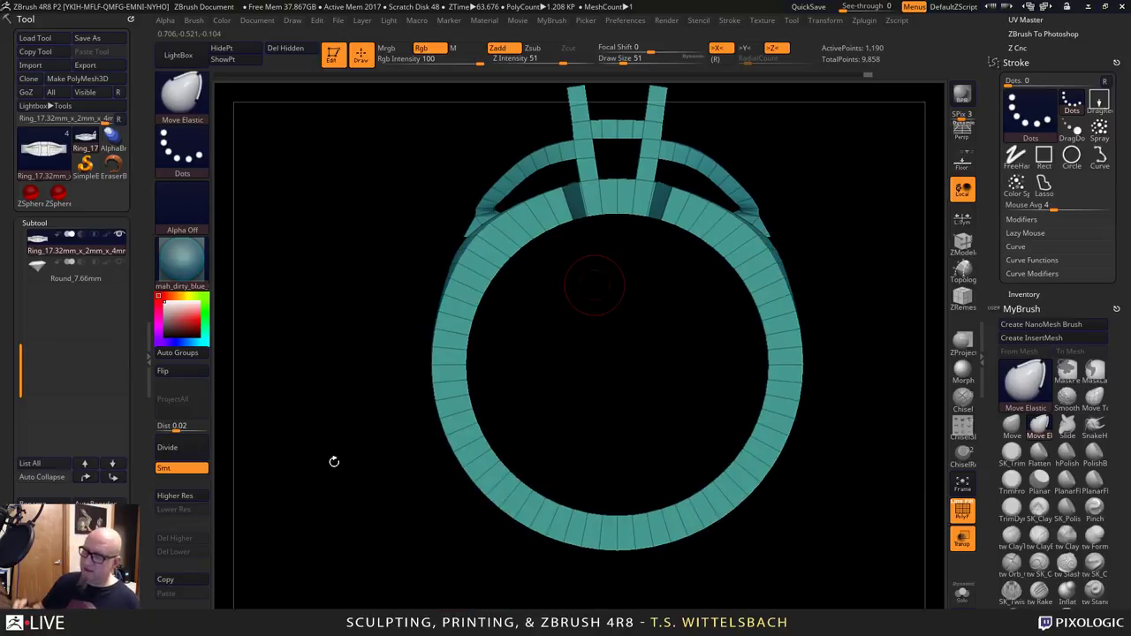
Subdivide the ring repeatedly with smoothing to about 19.8 million points and hide the polygon wireframe.
click(186, 453)
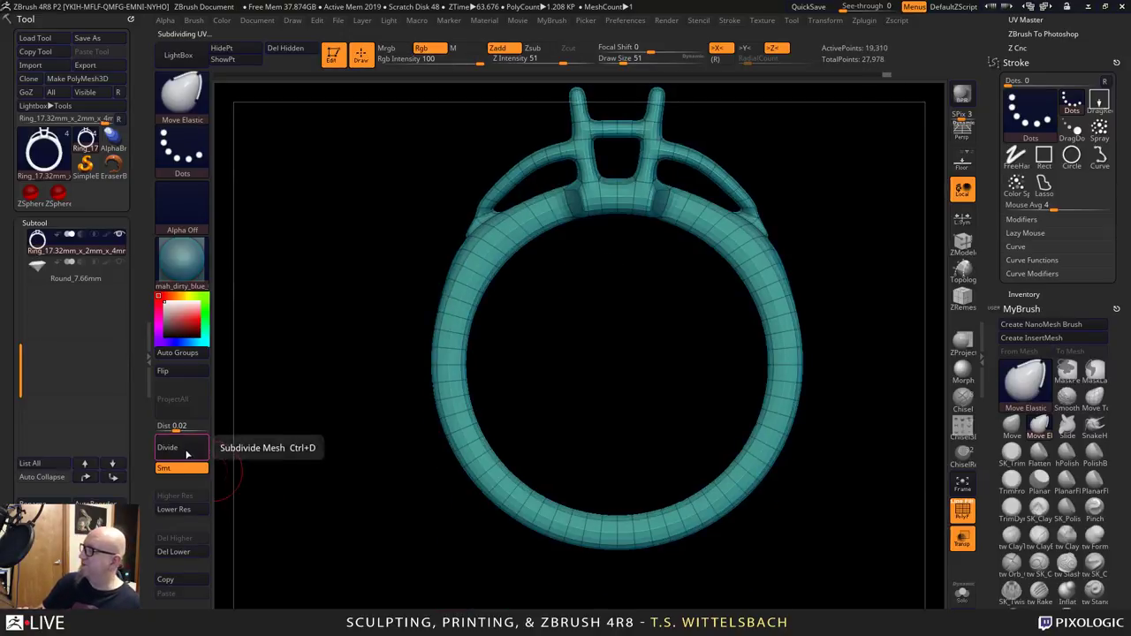
click(187, 455)
click(185, 454)
click(186, 454)
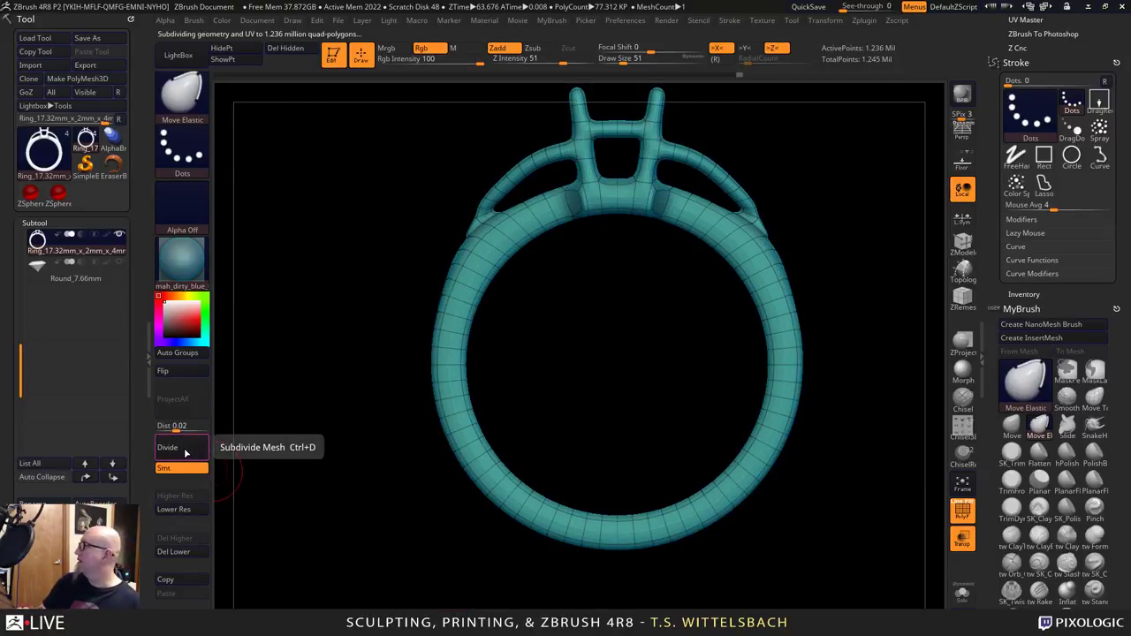
click(184, 454)
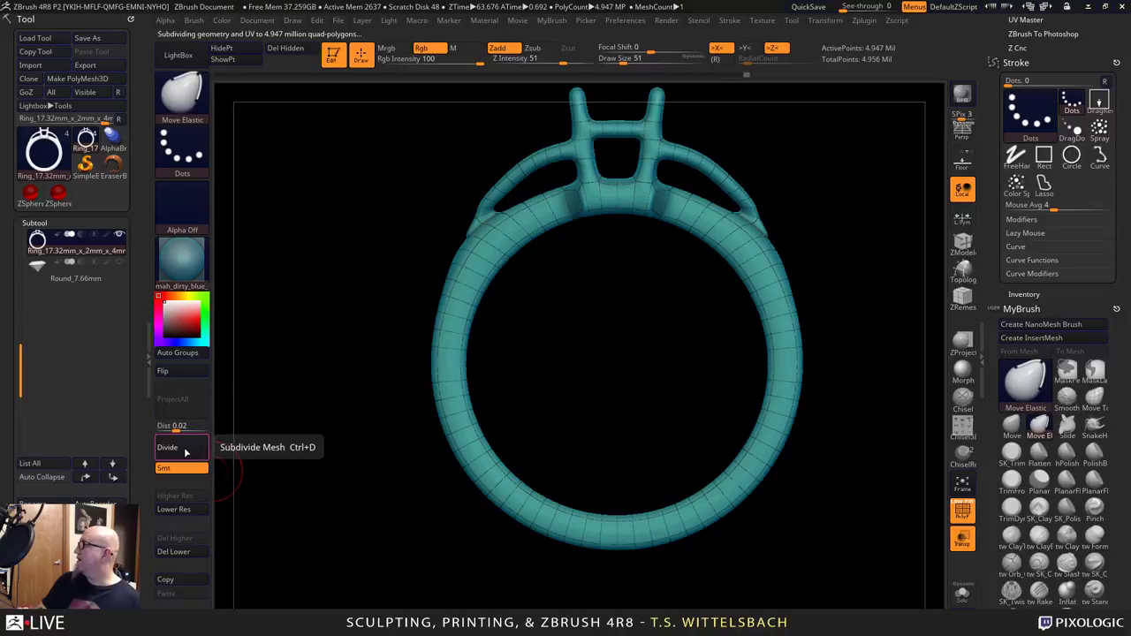
click(185, 451)
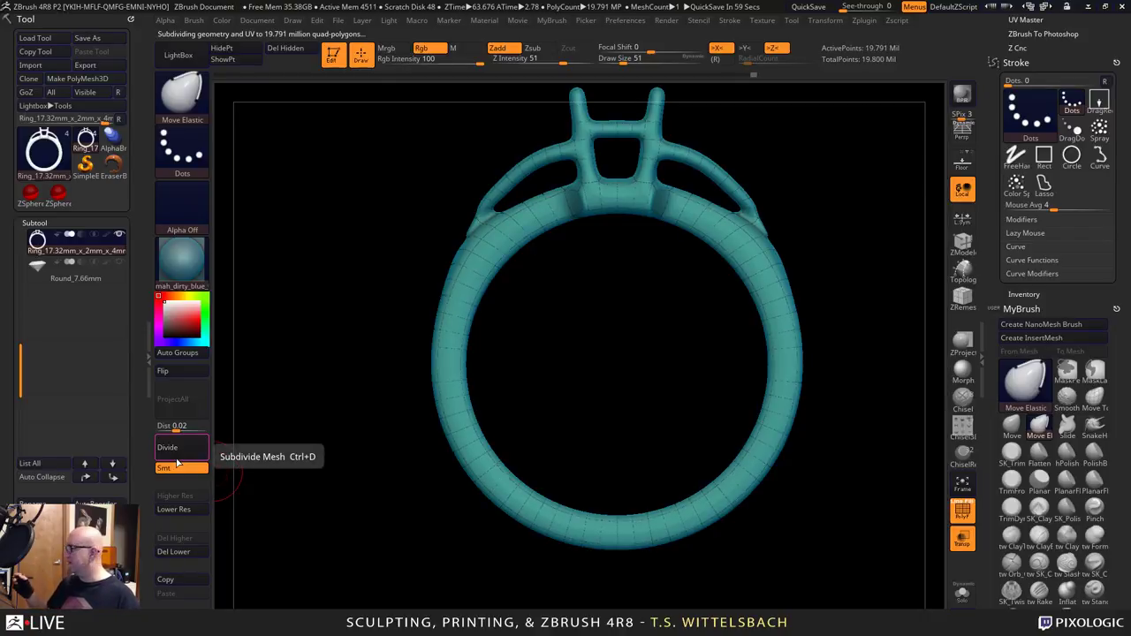
click(963, 510)
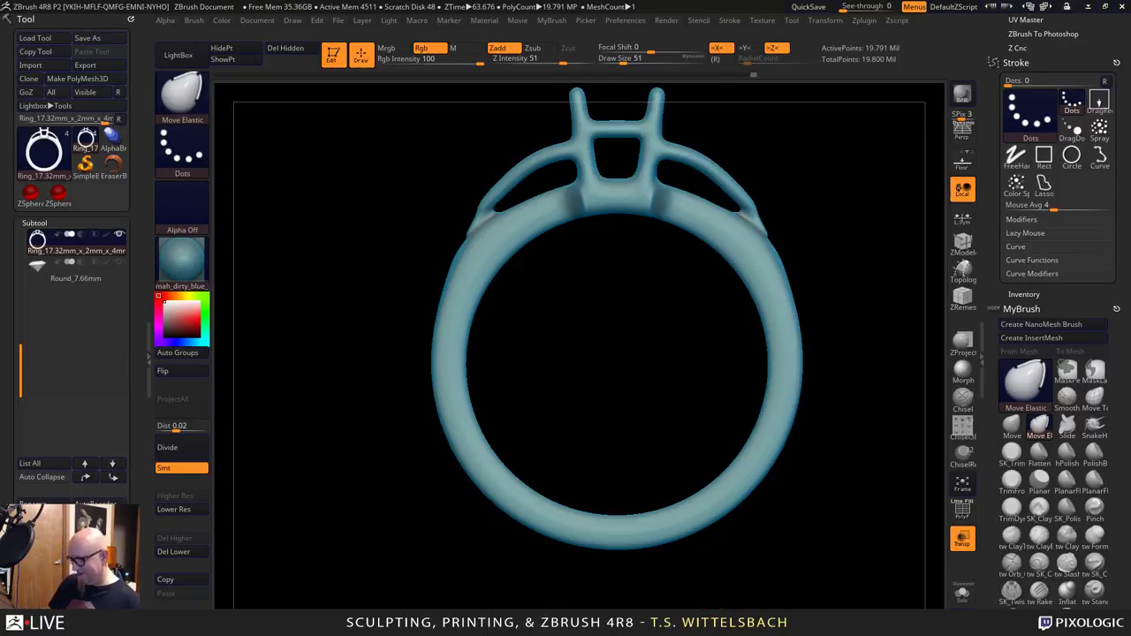
Switch to the KeyShot 7 Renderings folder in File Explorer and open the untitled.68 PSD render in Photoshop.
key(super)
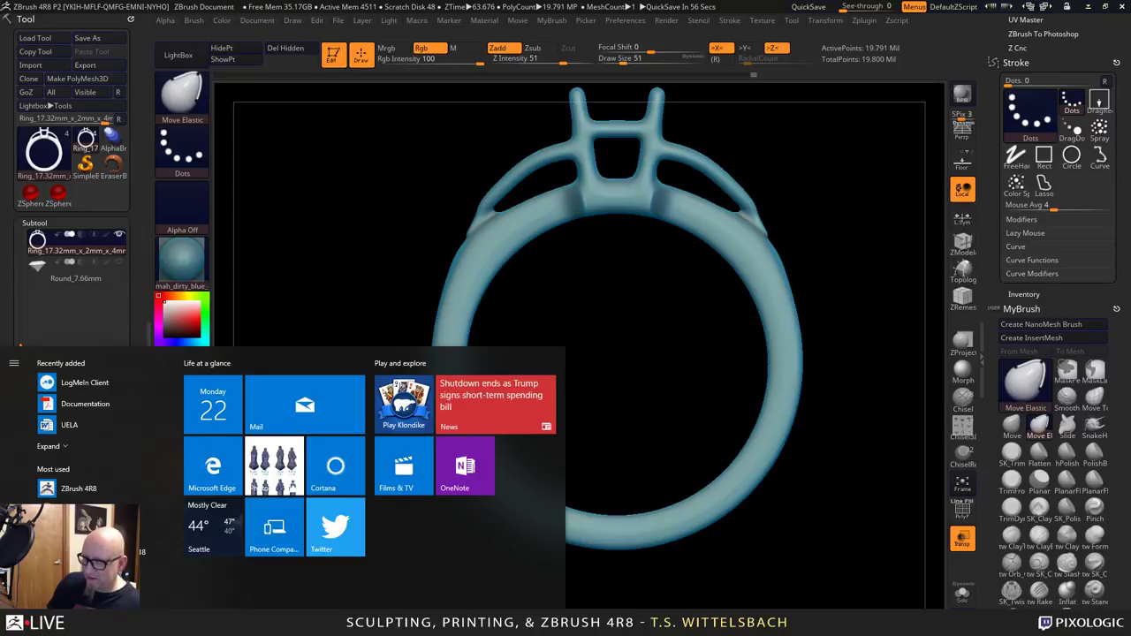
click(234, 623)
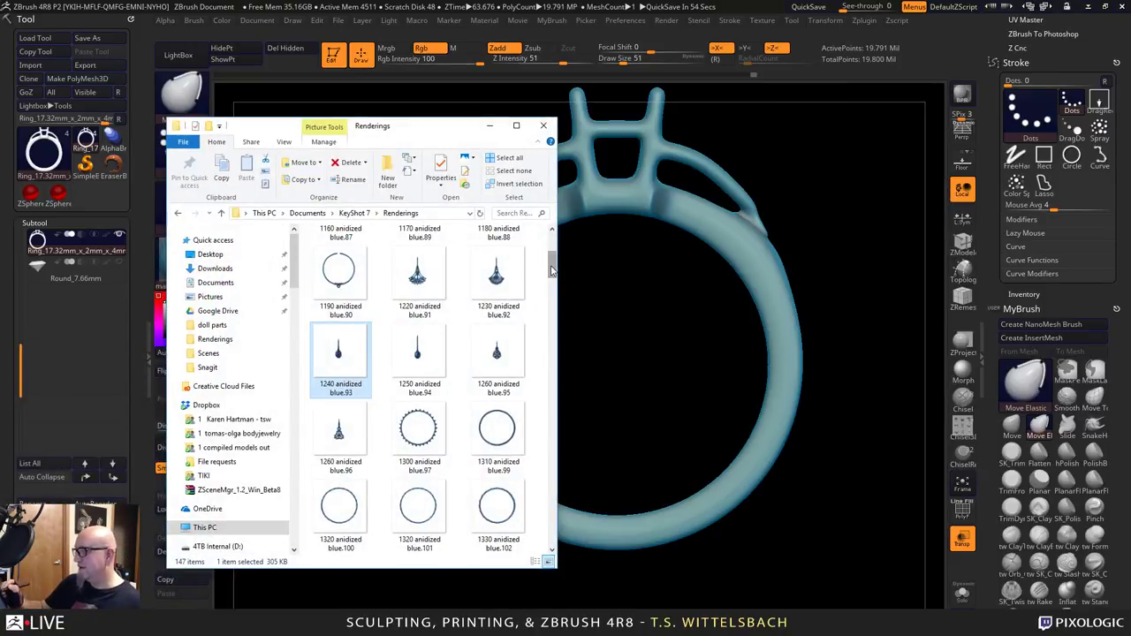
drag(552, 270, 542, 548)
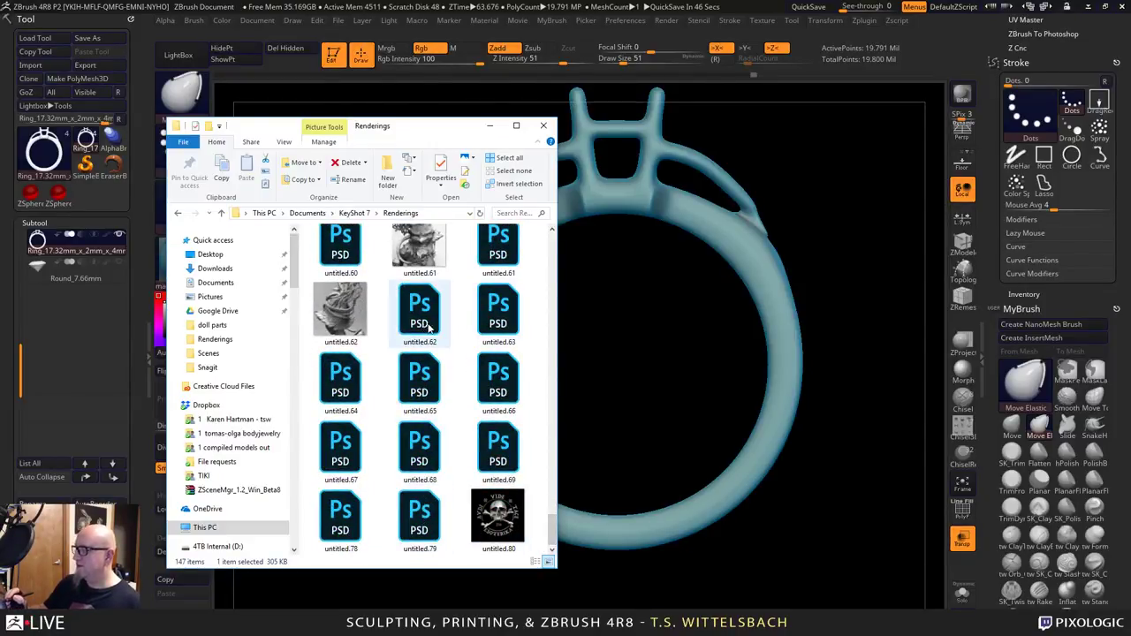
shift+click(447, 508)
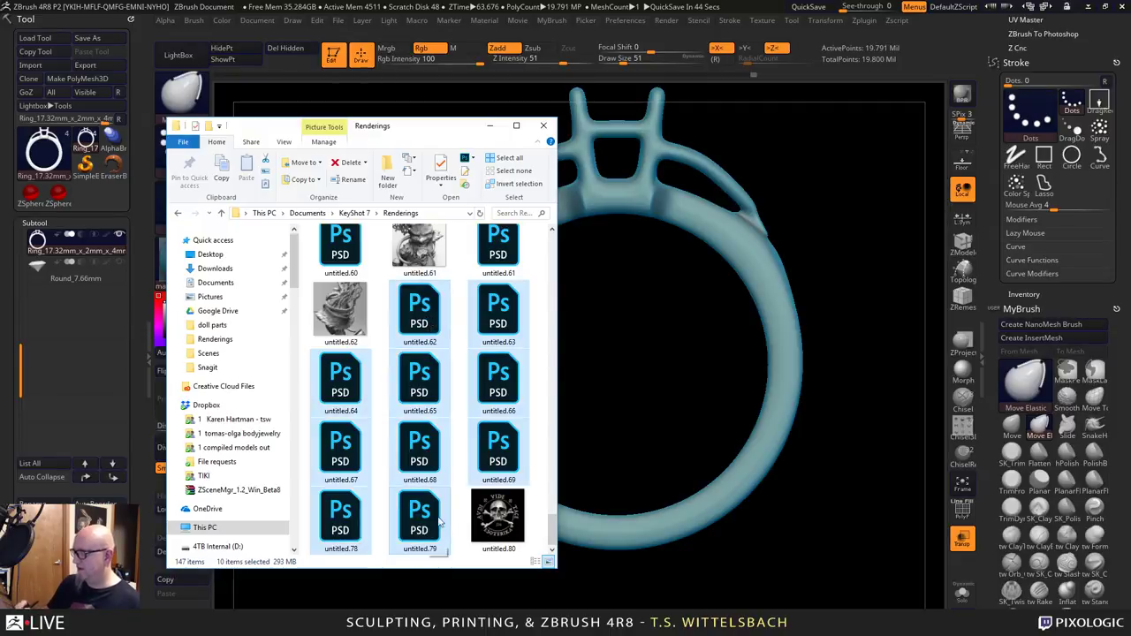
click(425, 444)
double_click(424, 443)
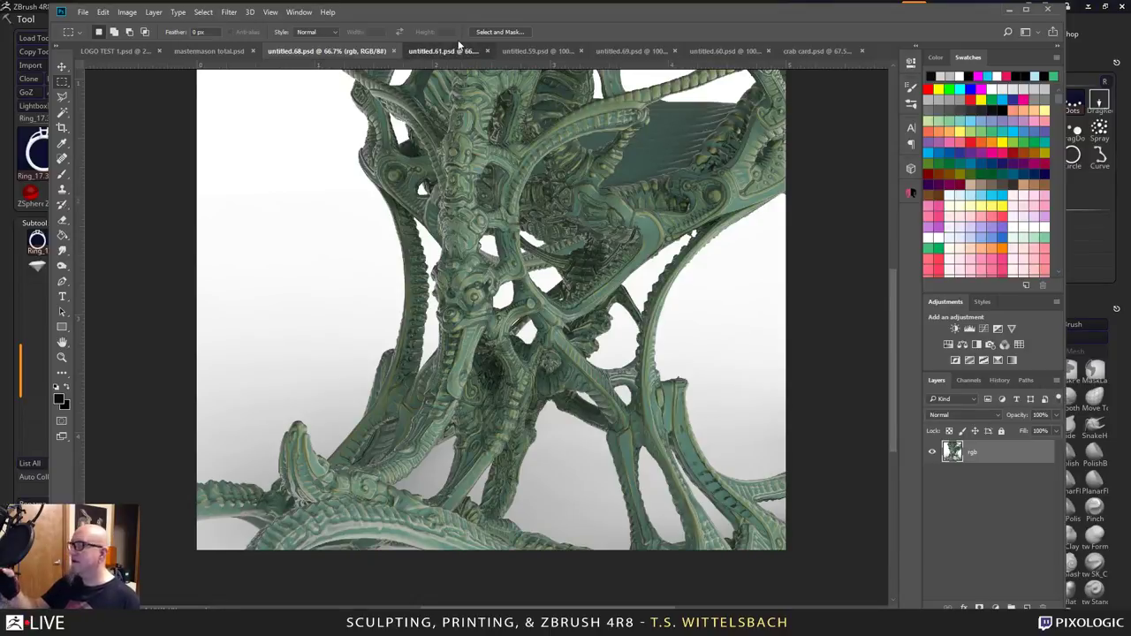
Look through the open renders untitled.61, untitled.59, untitled.69 and untitled.60, ending with crab card.psd.
click(423, 51)
click(525, 52)
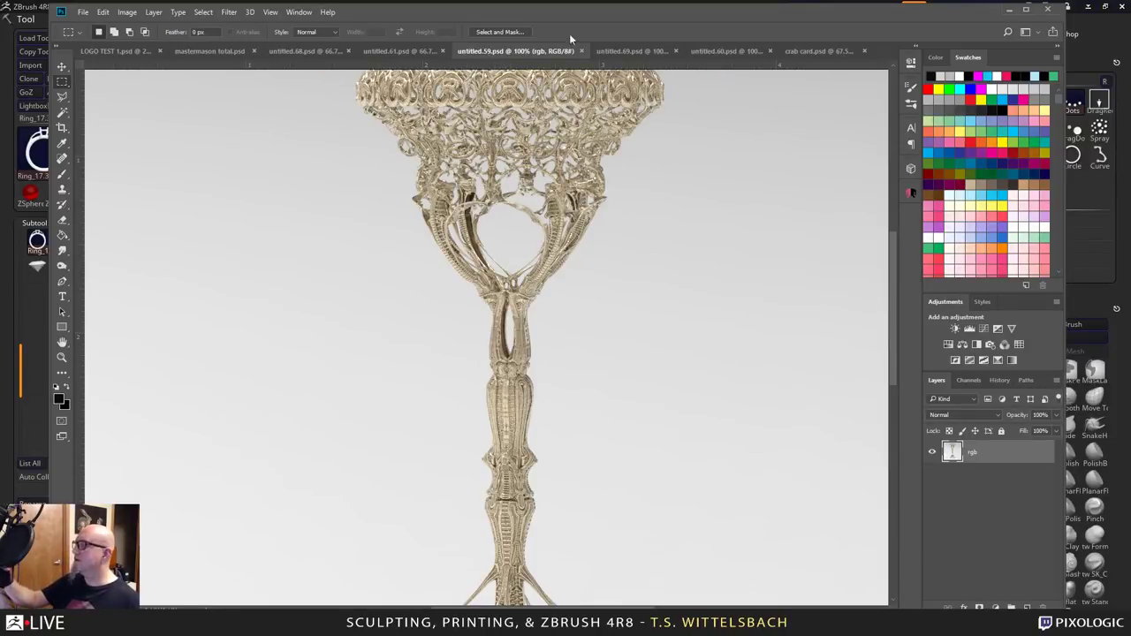
click(625, 50)
click(724, 51)
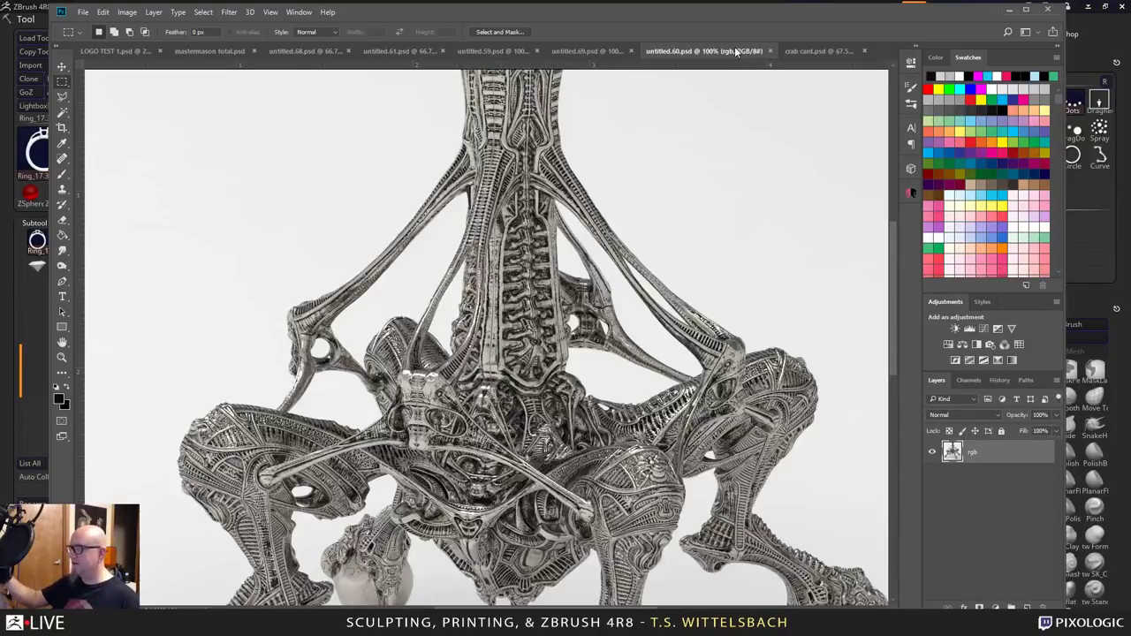
click(816, 50)
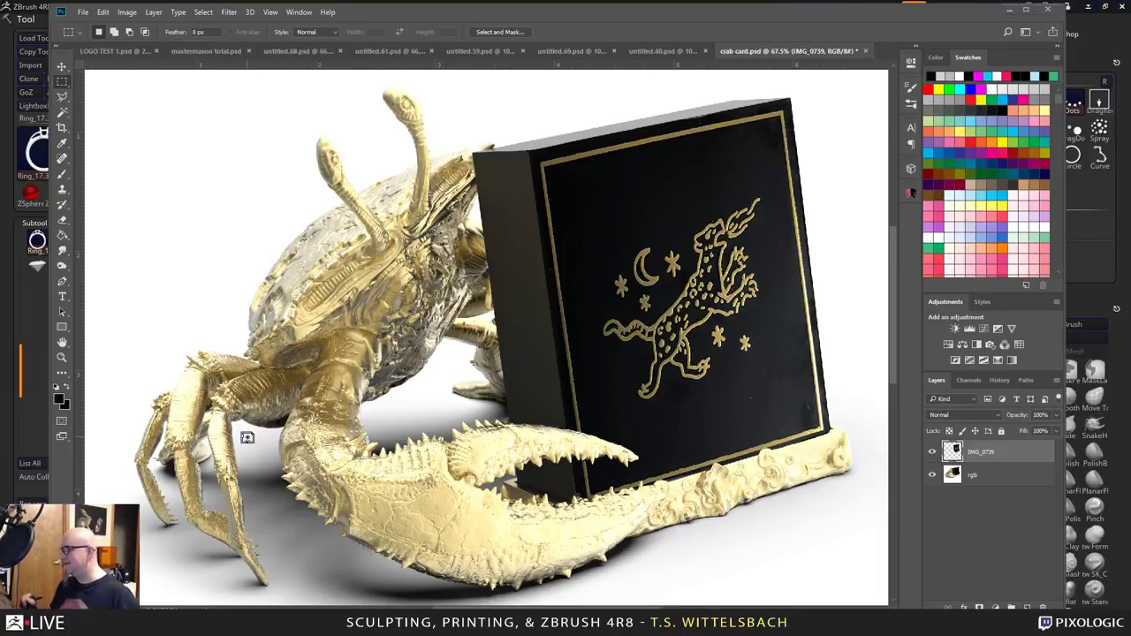
Switch back to ZBrush and QuickSave the ring project.
key(alt+Tab)
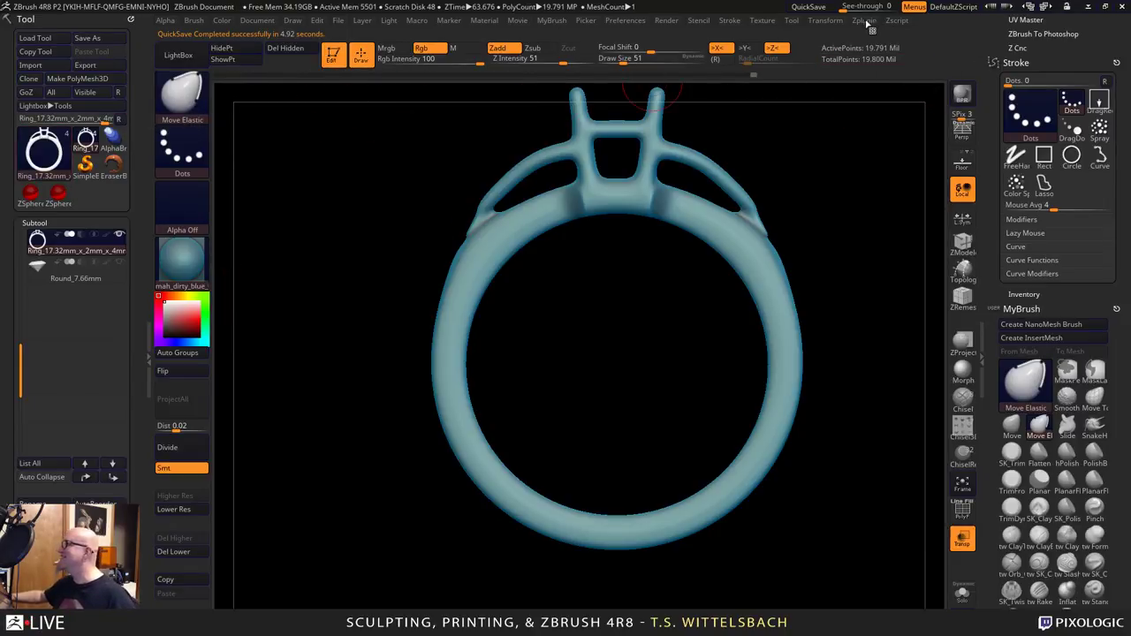
click(808, 6)
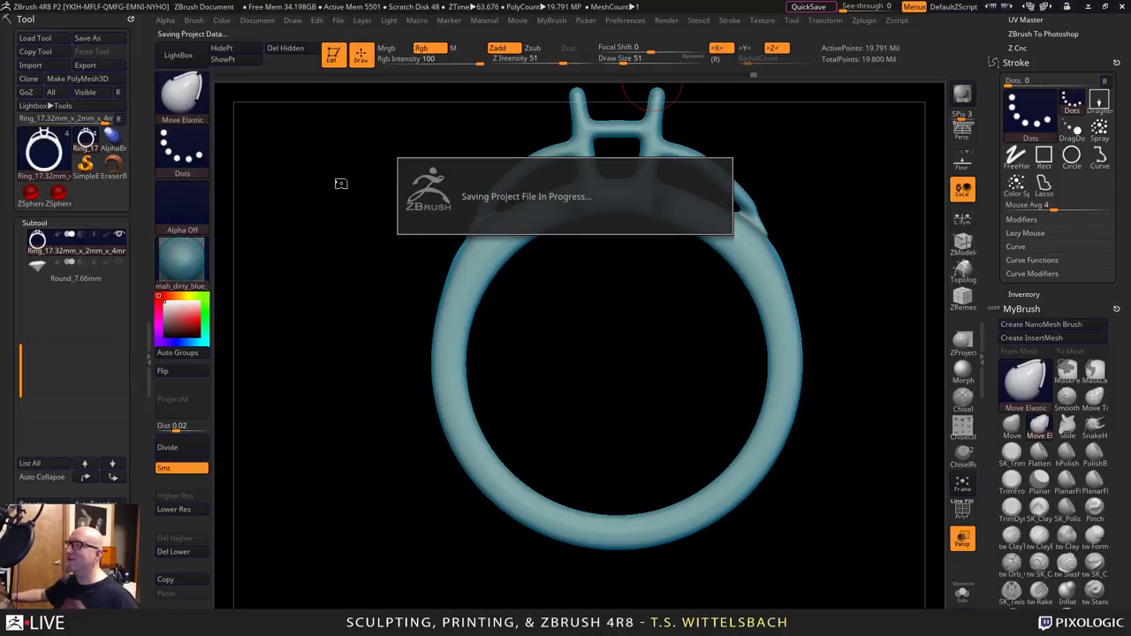
Open the crab project QS_43747.ZPR from the QuickSave files without saving changes to the current project.
click(177, 56)
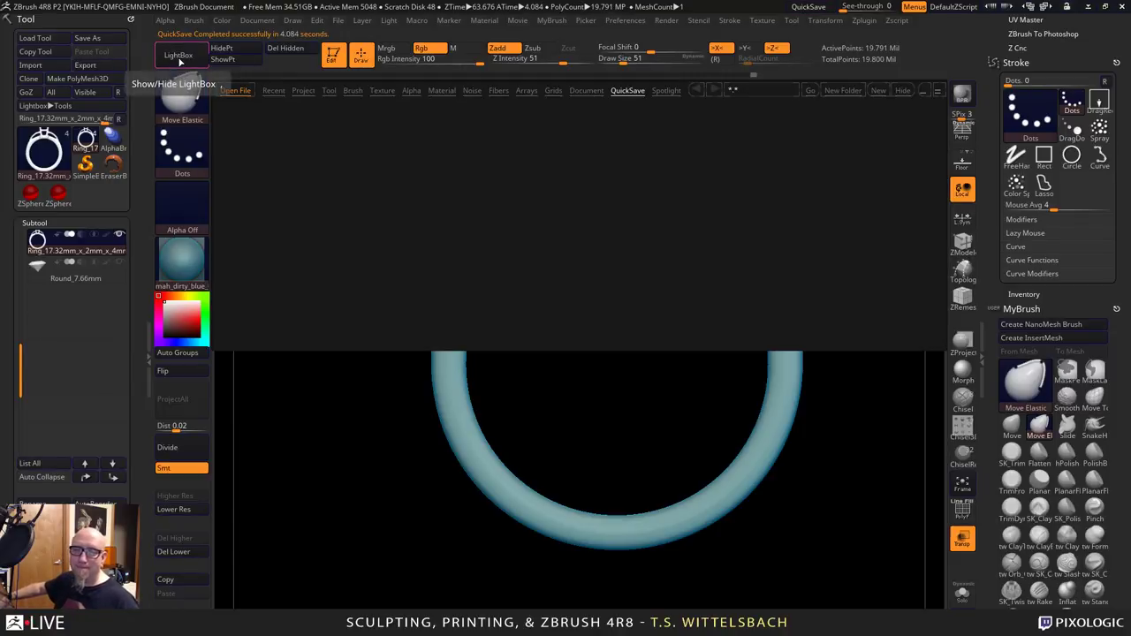
drag(911, 174, 614, 270)
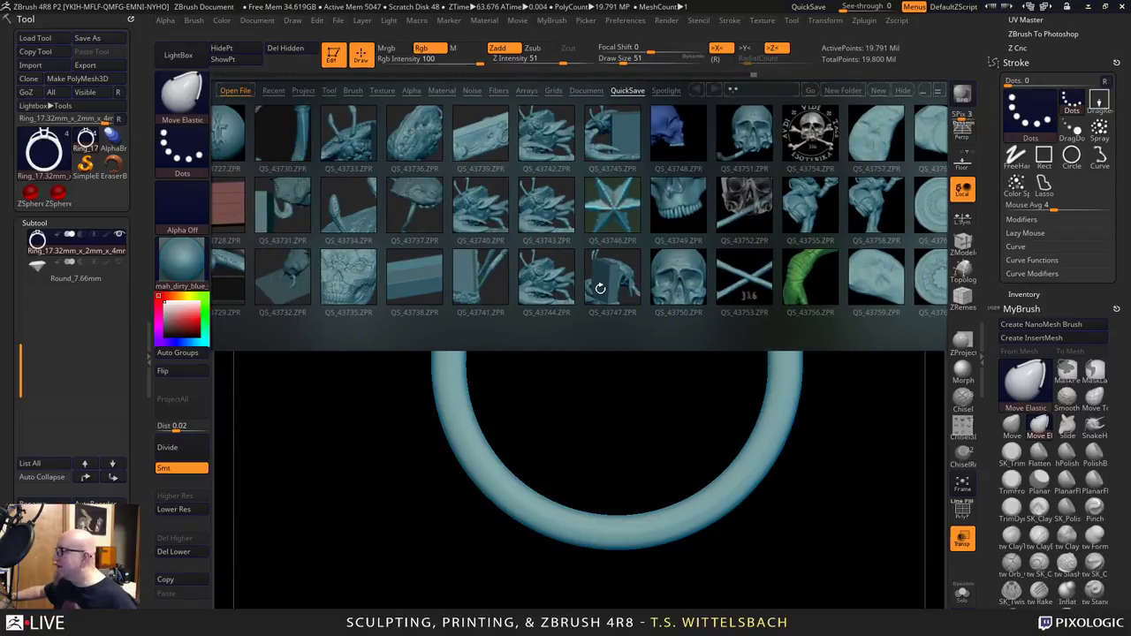
double_click(598, 288)
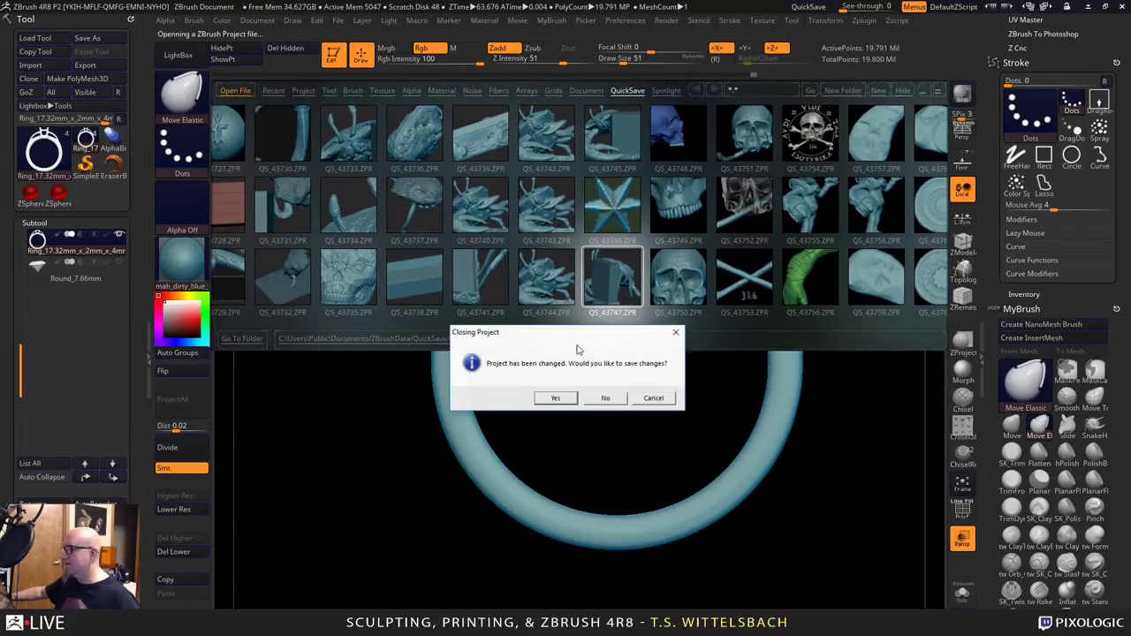
click(606, 399)
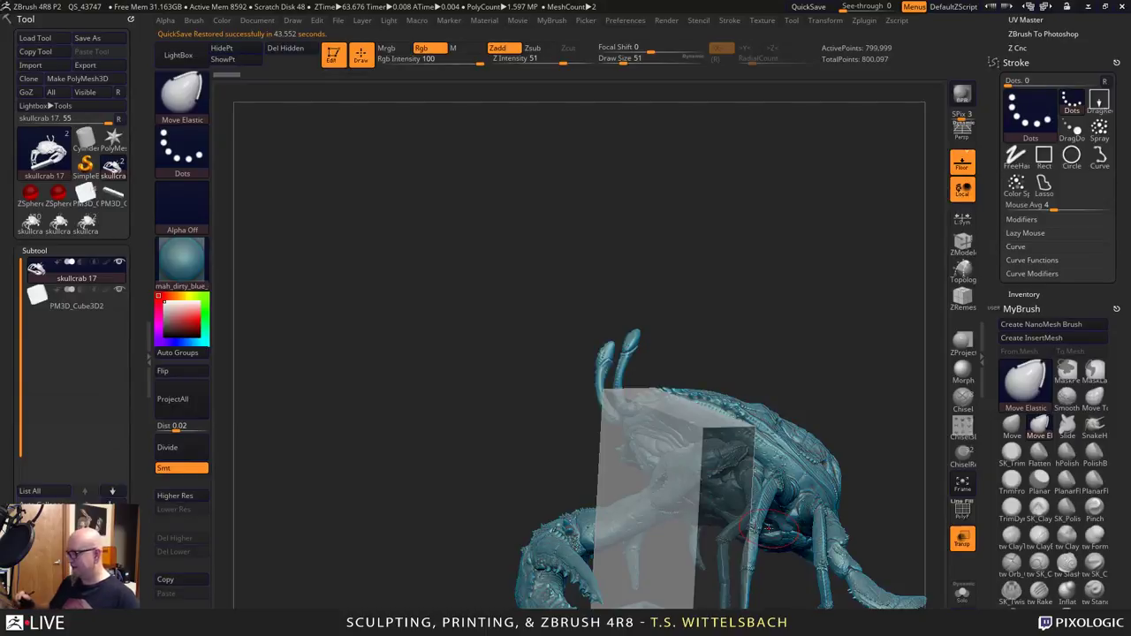
shift+drag(769, 529, 843, 369)
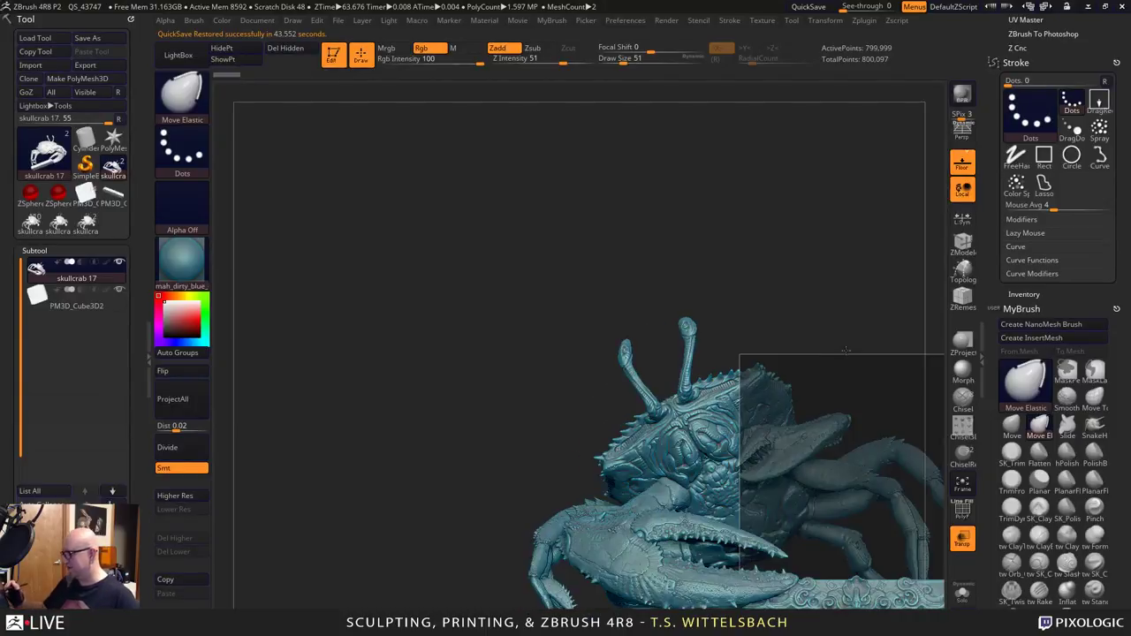
Hide the PM3D_Cube3D2 subtool and examine the crab's claws, legs and skull-carved shell.
alt+drag(421, 598, 239, 497)
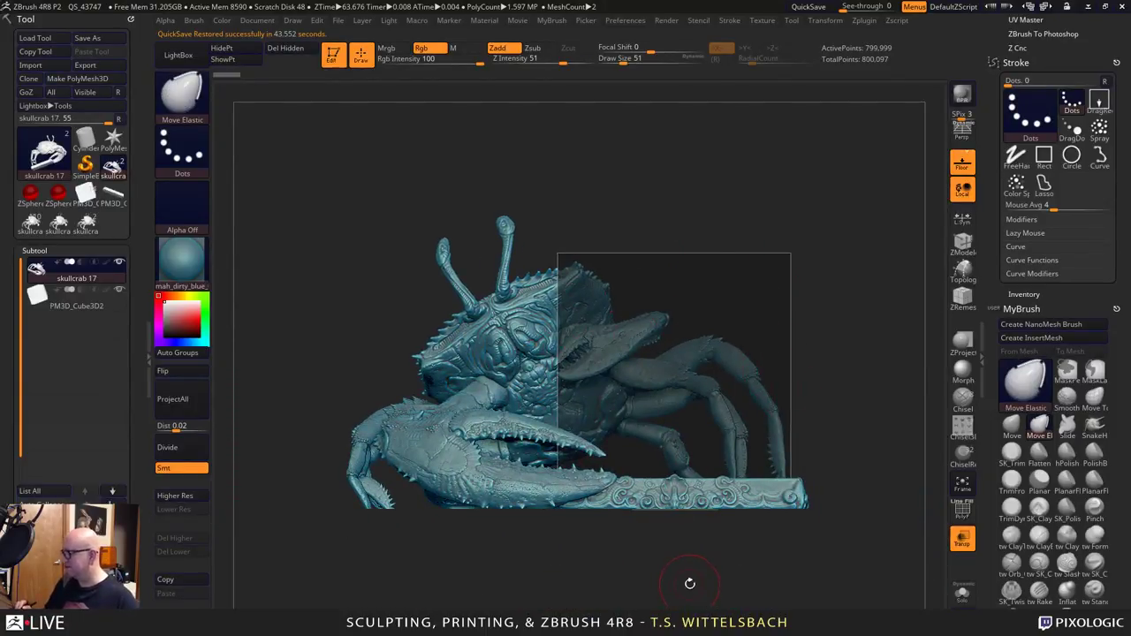
click(119, 290)
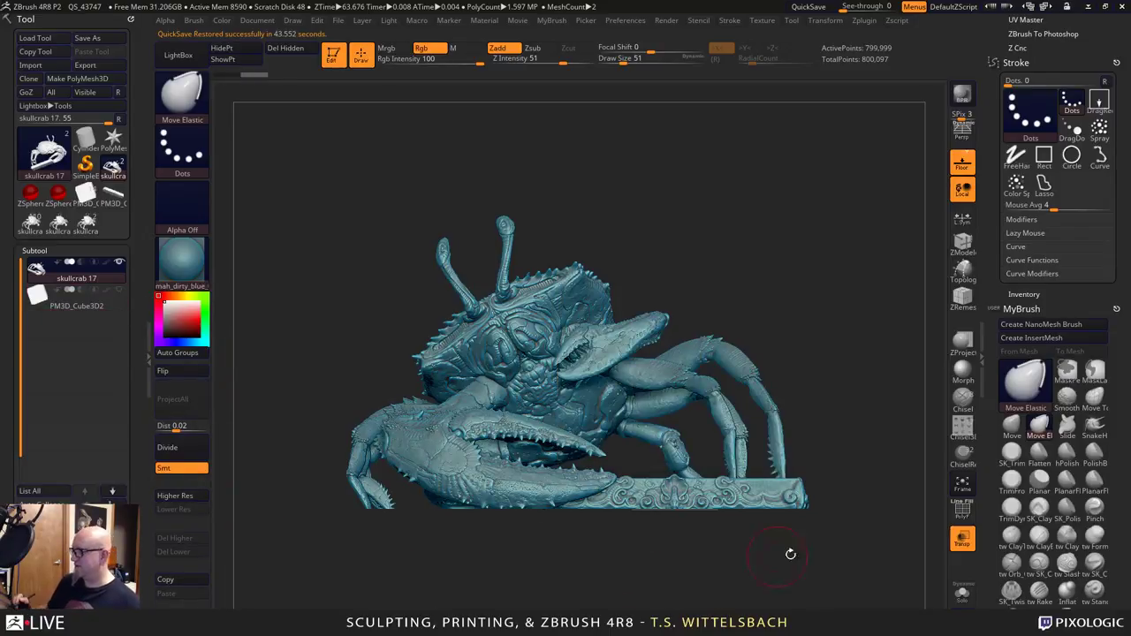
drag(858, 559, 778, 527)
drag(823, 566, 800, 545)
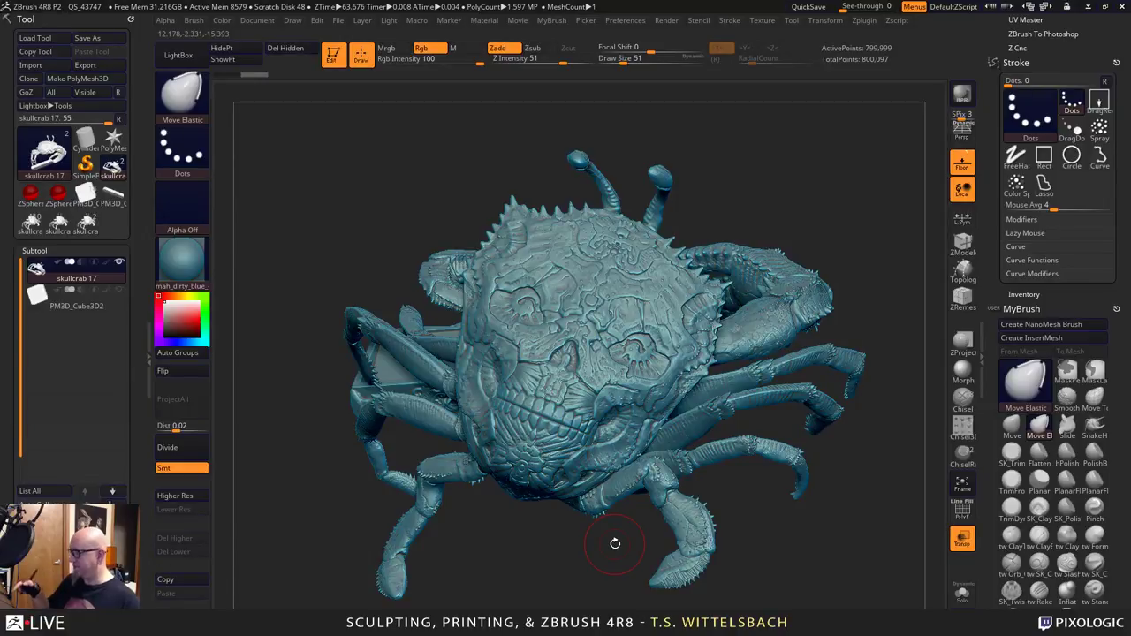
drag(834, 543, 815, 529)
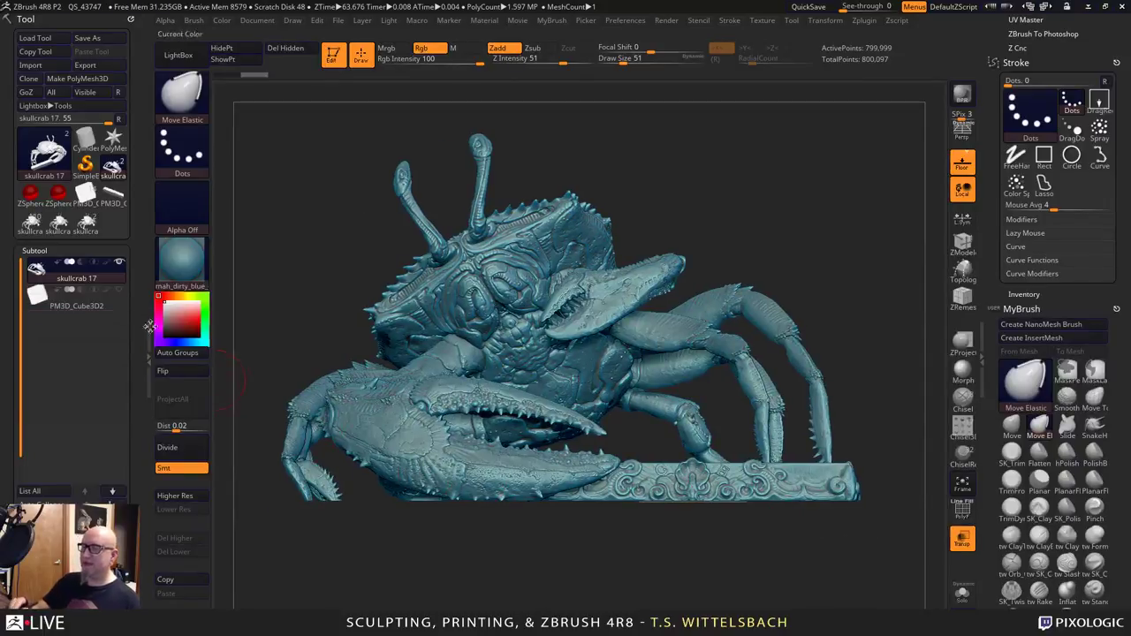
Show the PM3D_Cube3D2 subtool again and examine how the block sits in the ornate holder beside the crab.
click(118, 290)
drag(631, 551, 639, 600)
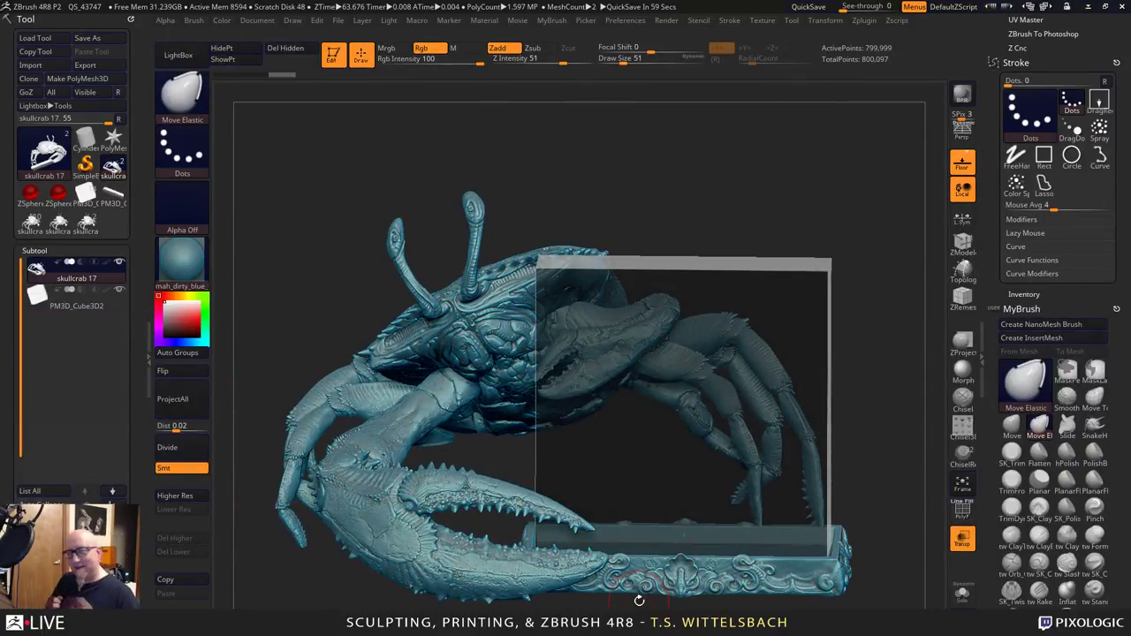
drag(856, 589, 875, 594)
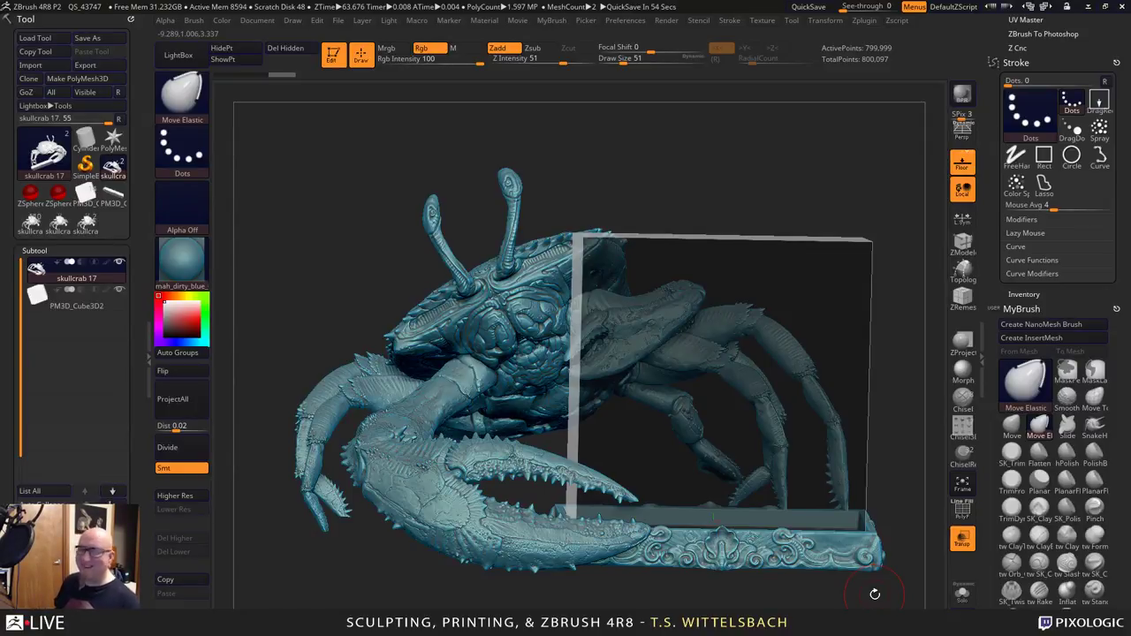
drag(583, 601, 813, 617)
drag(830, 579, 731, 591)
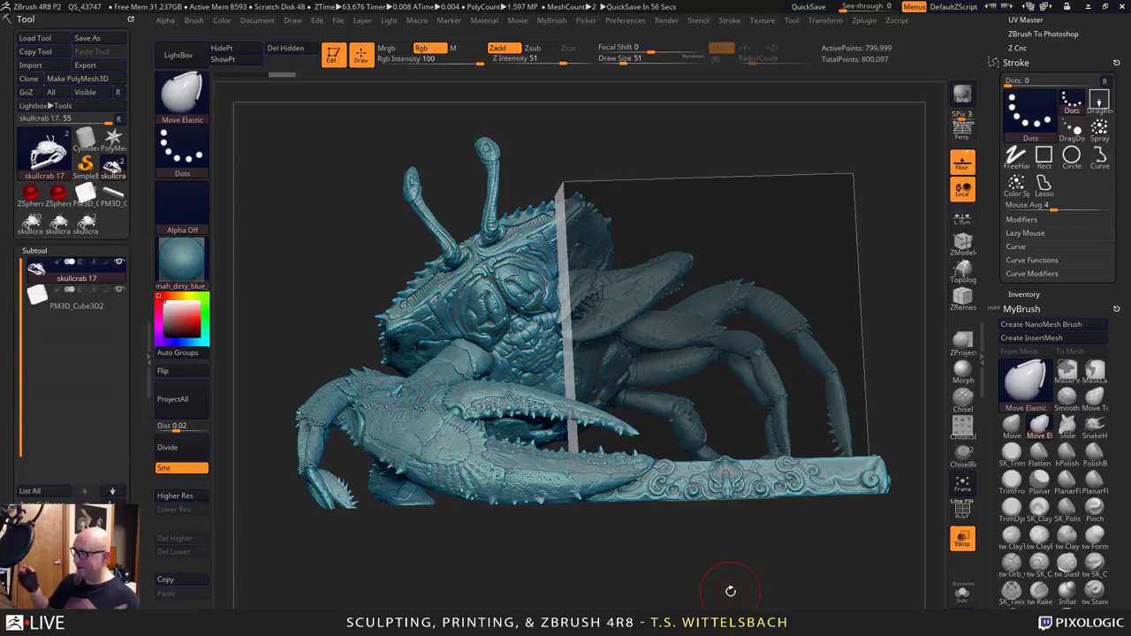
drag(678, 601, 691, 578)
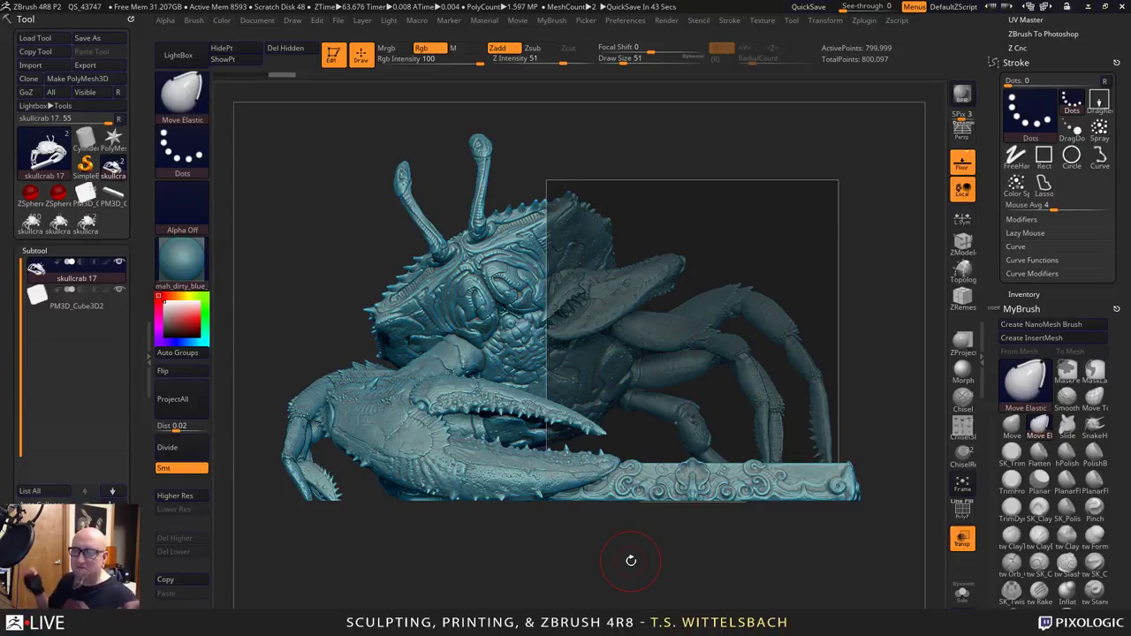
mouse_move(631, 560)
mouse_down()
mouse_move(820, 541)
mouse_move(880, 603)
mouse_move(883, 586)
mouse_move(846, 605)
mouse_move(541, 601)
mouse_up()
key(shift)
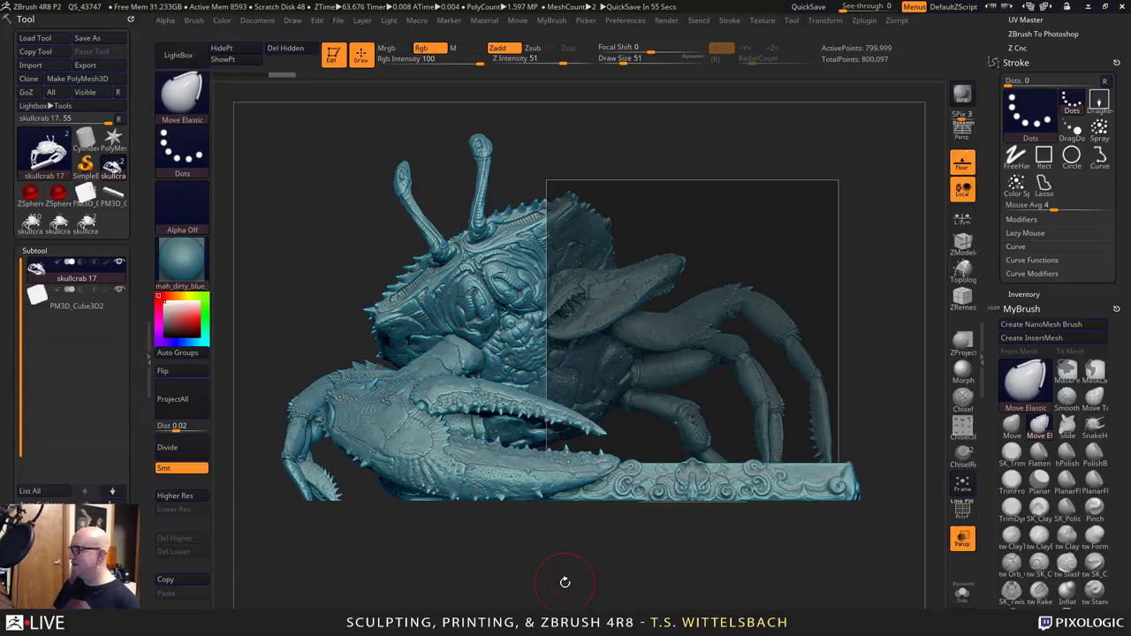
drag(457, 566, 449, 569)
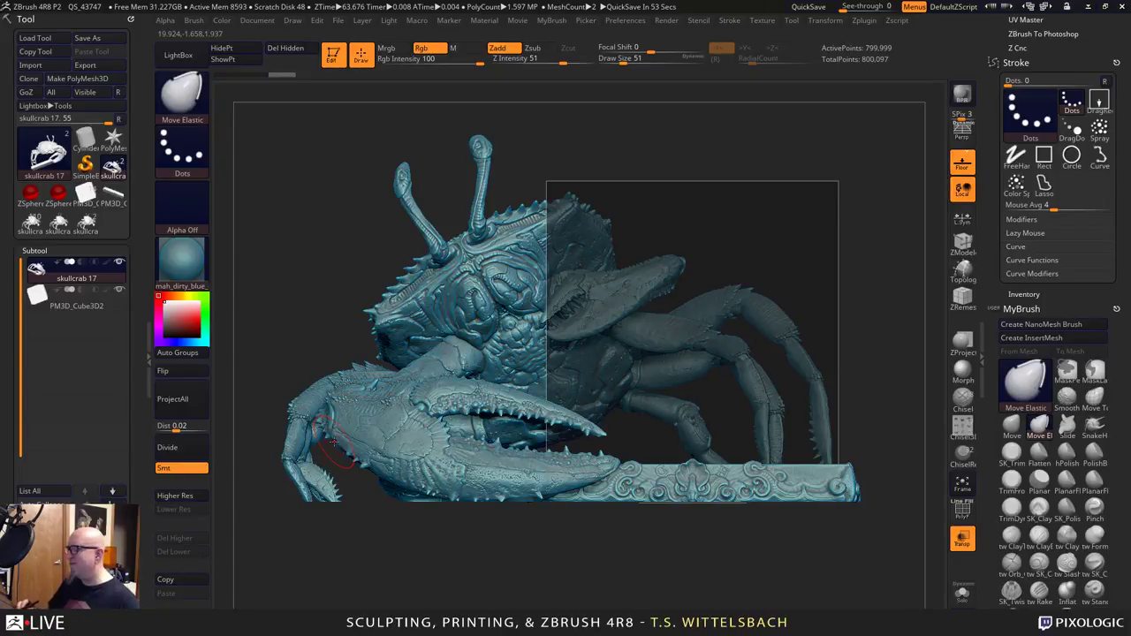
drag(539, 556, 863, 569)
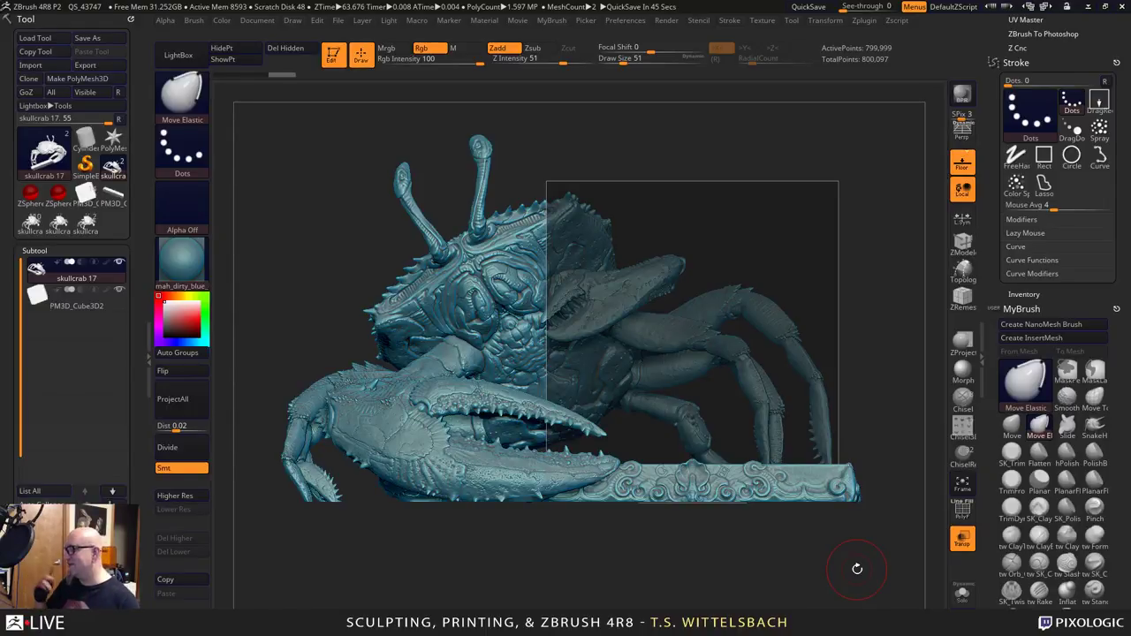
right_click(456, 400)
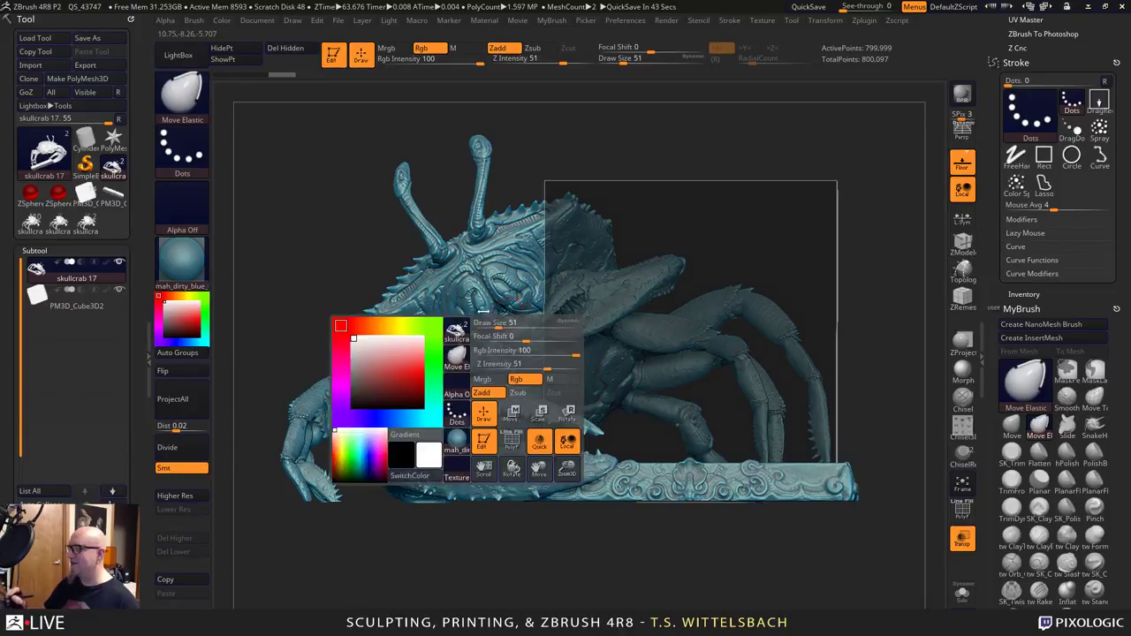
Examine the underside of the crab and its ornate holder, ending in a straight front view.
drag(580, 571, 569, 619)
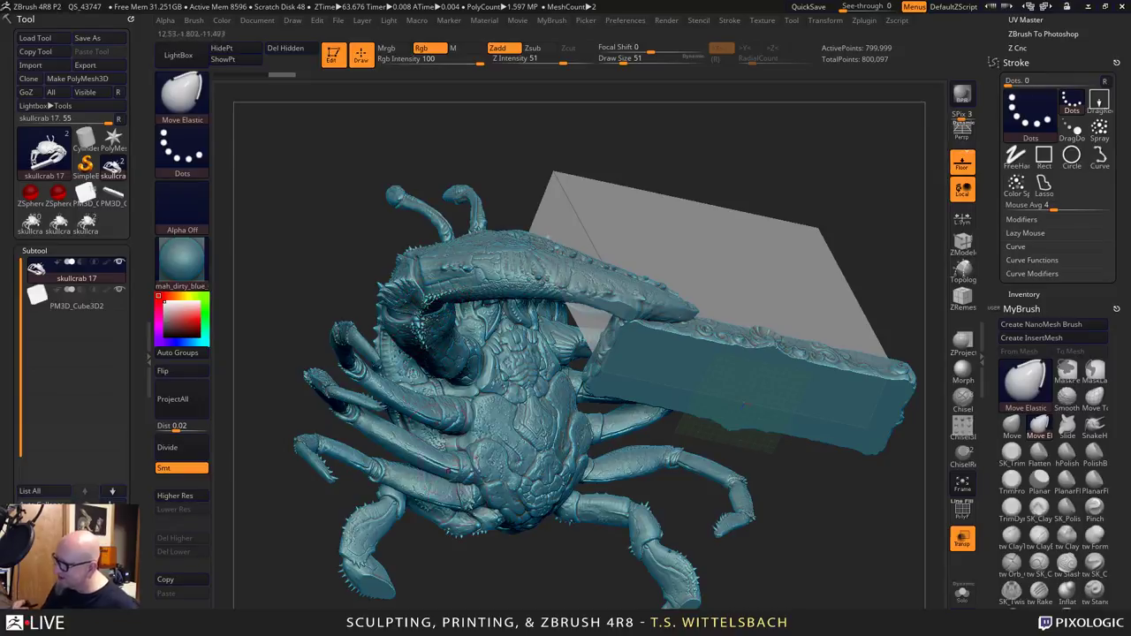
shift+drag(834, 513, 809, 608)
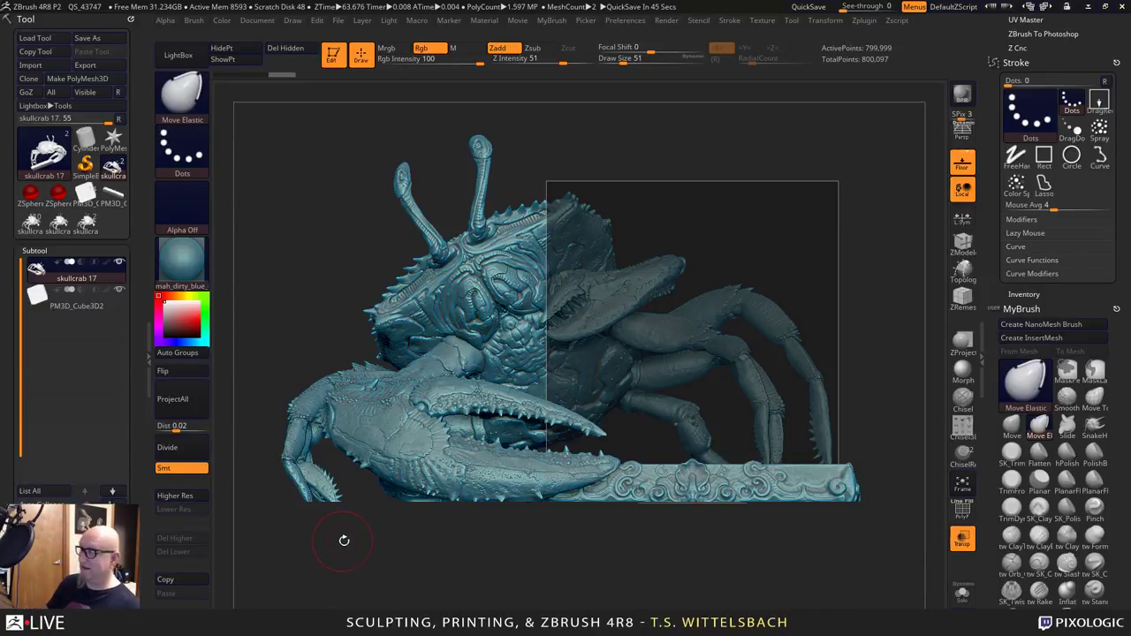
drag(345, 541, 390, 541)
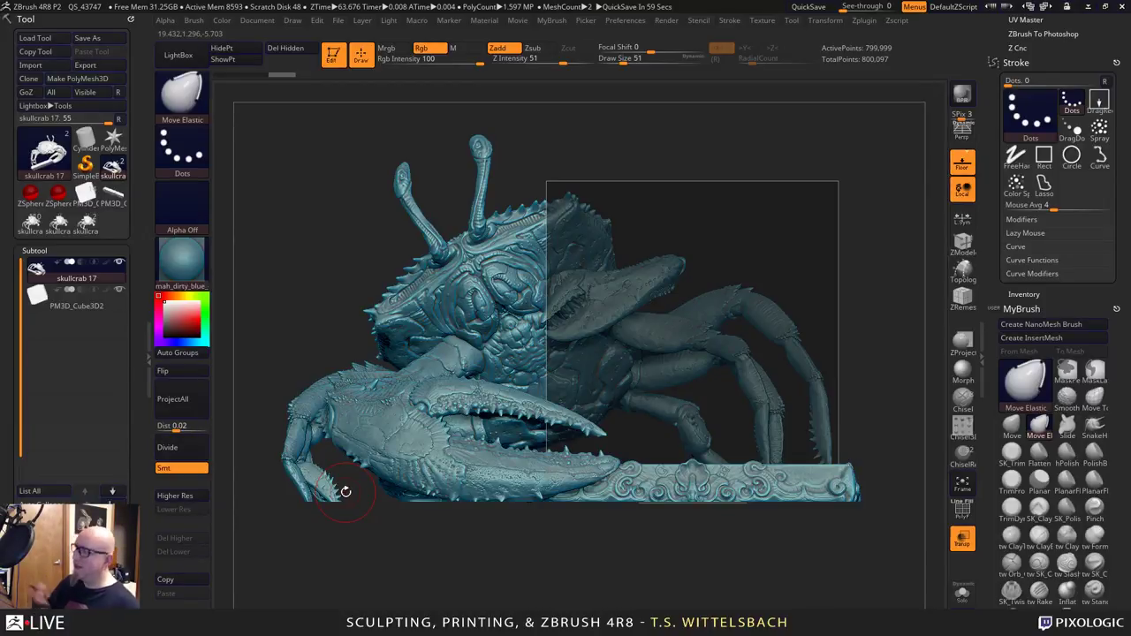
Open the project QS_43769.ZPR from the QuickSave files without saving changes to the crab project.
click(179, 54)
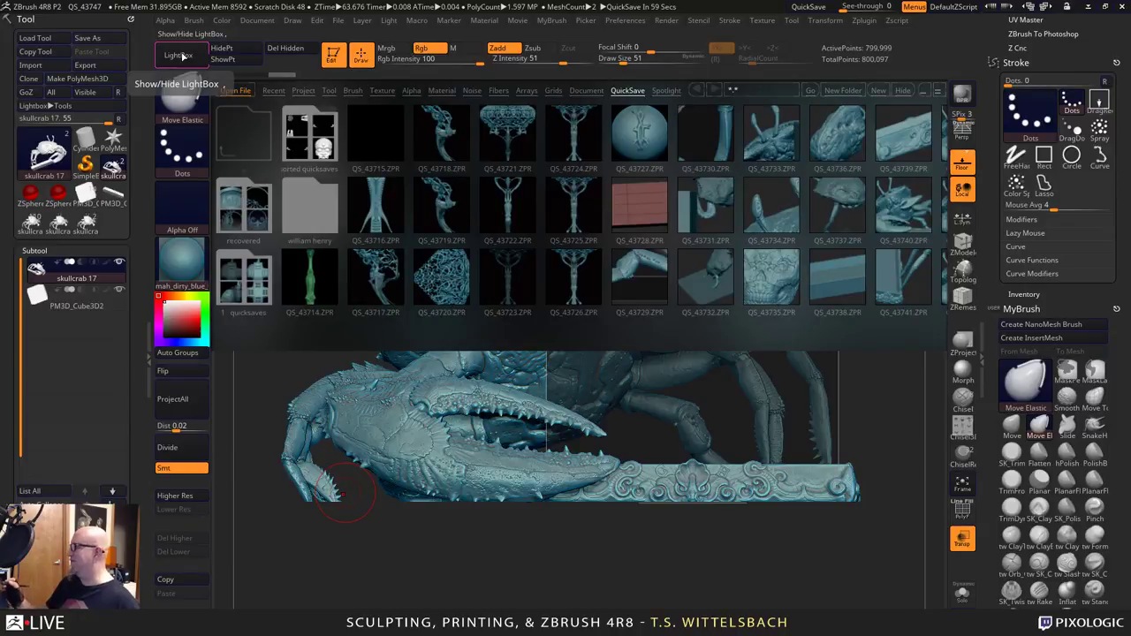
drag(896, 239, 638, 321)
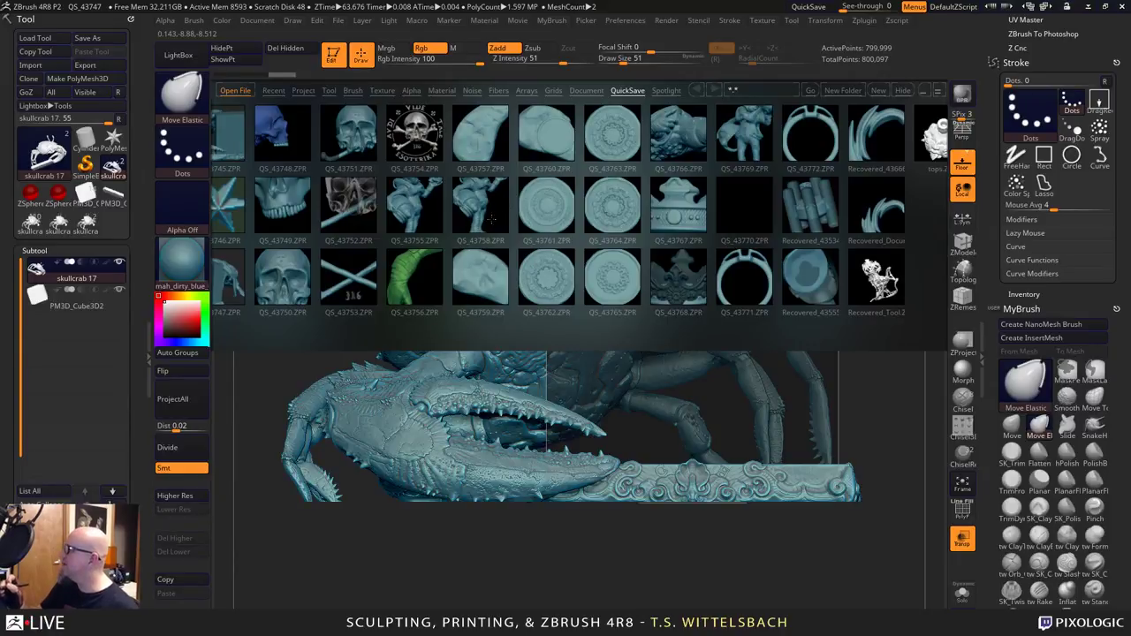
drag(786, 243, 733, 219)
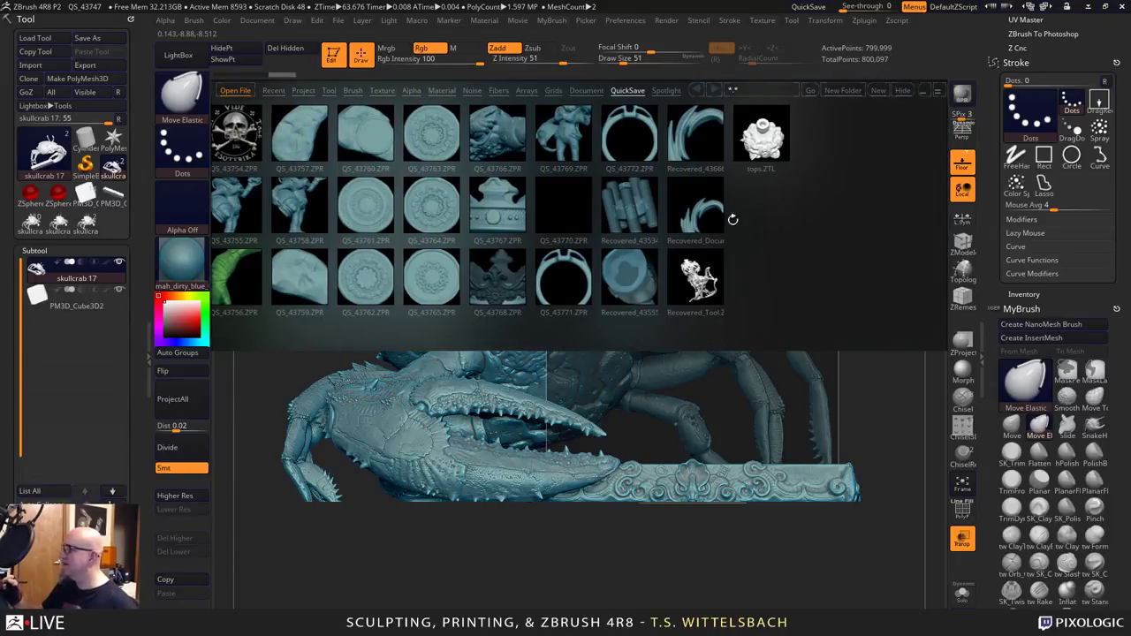
double_click(563, 132)
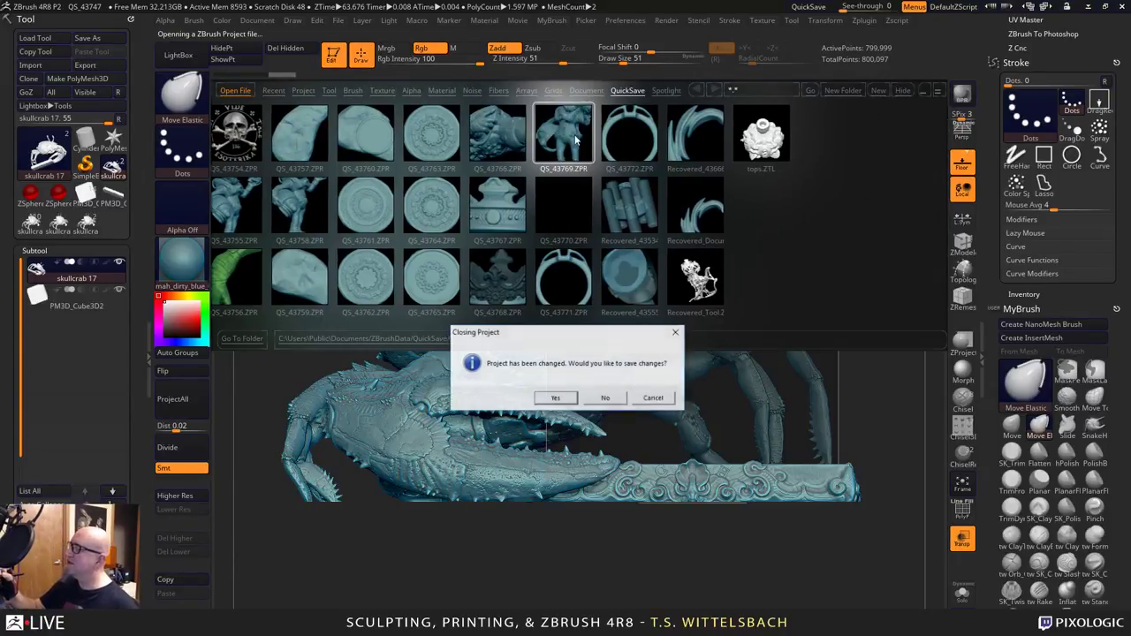
click(612, 396)
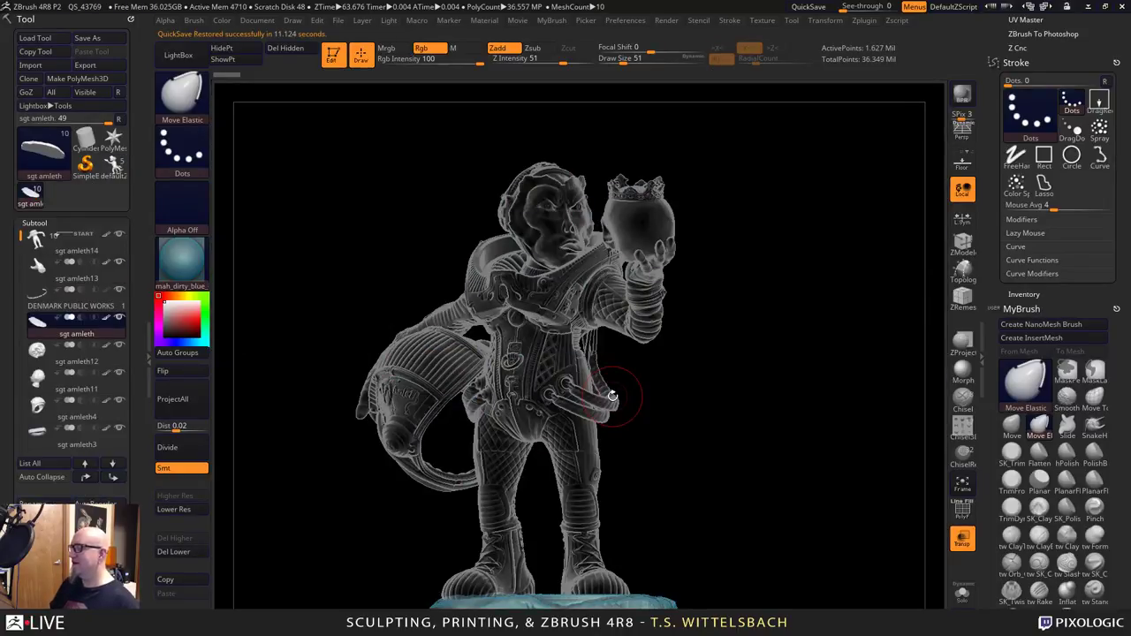
Turn off the transparent display so every subtool of the space-suited figure is shown solid.
drag(725, 543, 730, 475)
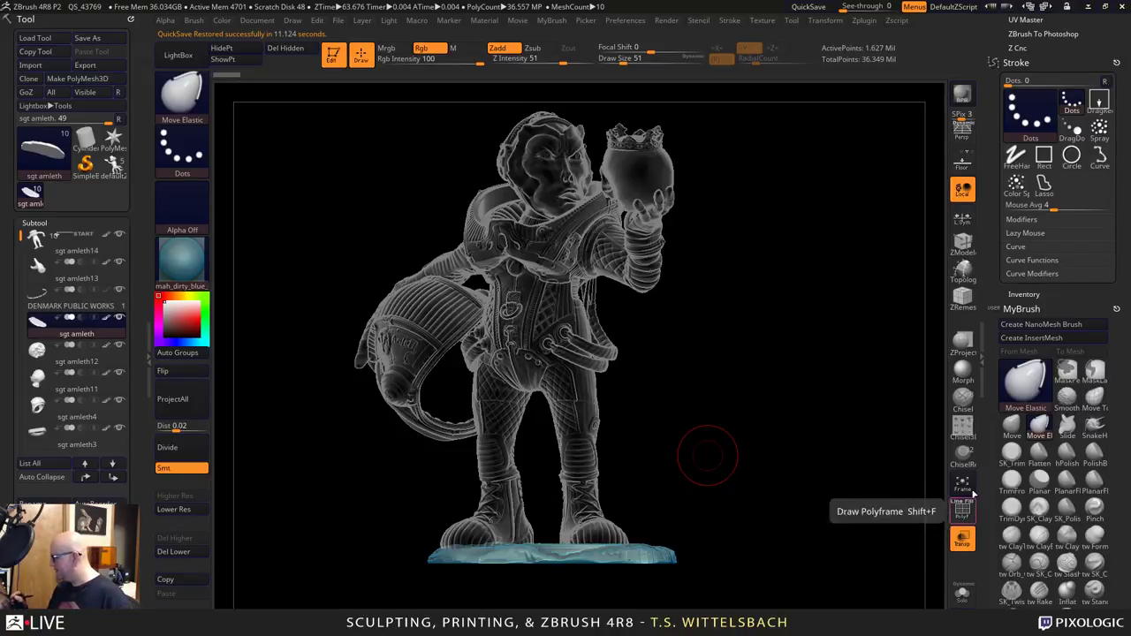
click(962, 537)
mouse_move(776, 411)
mouse_down()
mouse_move(765, 437)
mouse_move(766, 424)
mouse_up()
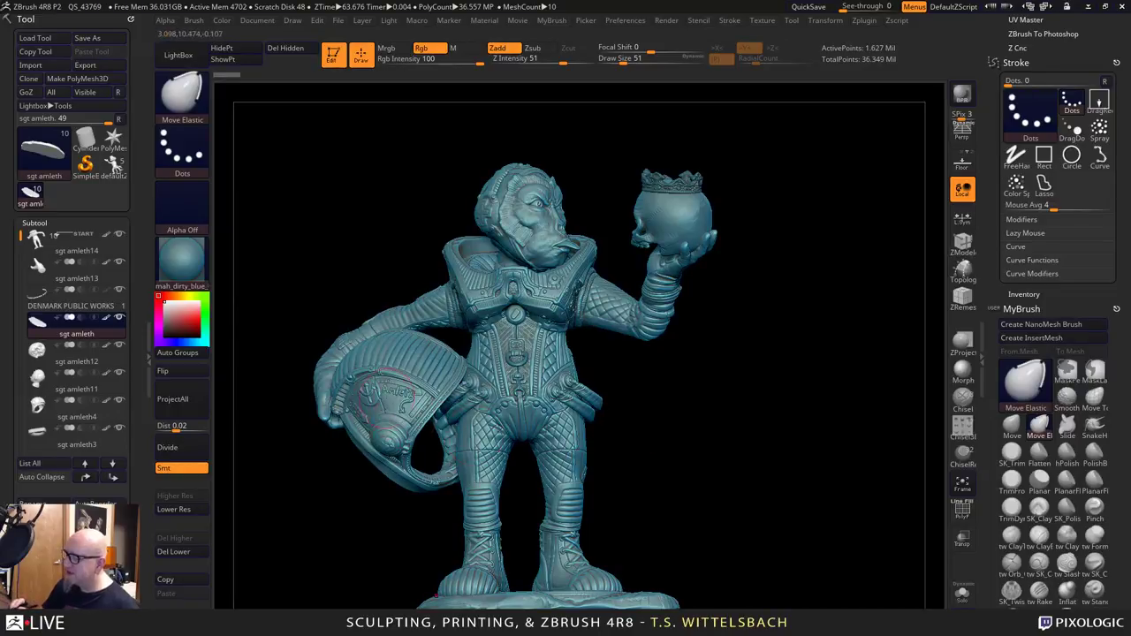
Examine the space-suited figure's details, including the chest, helmet, crowned skull, boots, base, arm patch and back hoses.
alt+drag(389, 532, 418, 601)
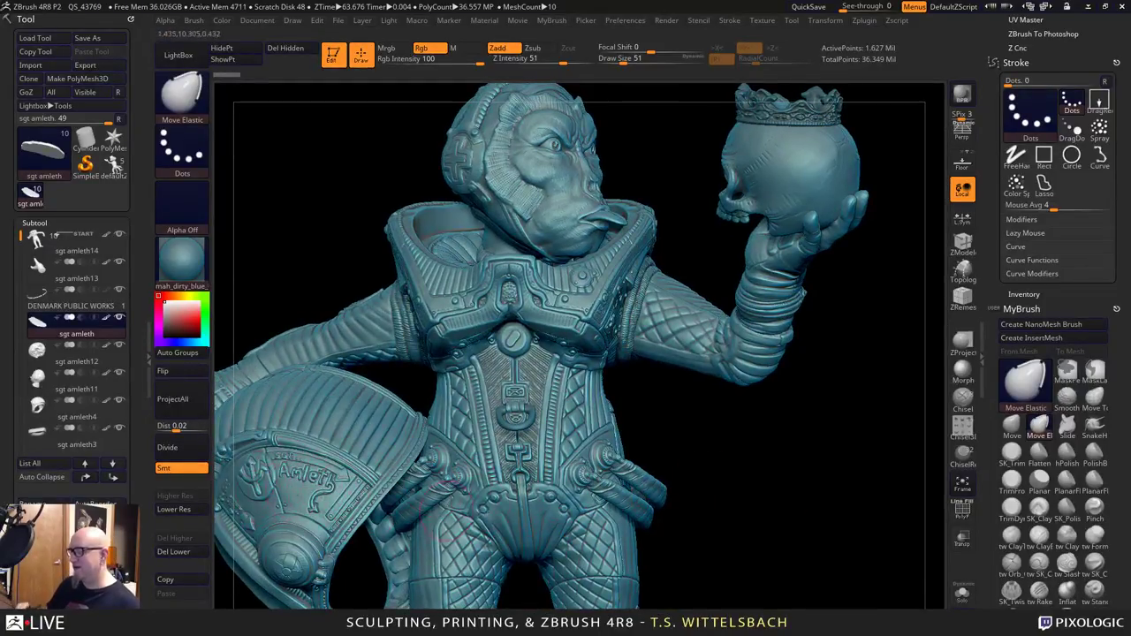
drag(800, 481, 784, 474)
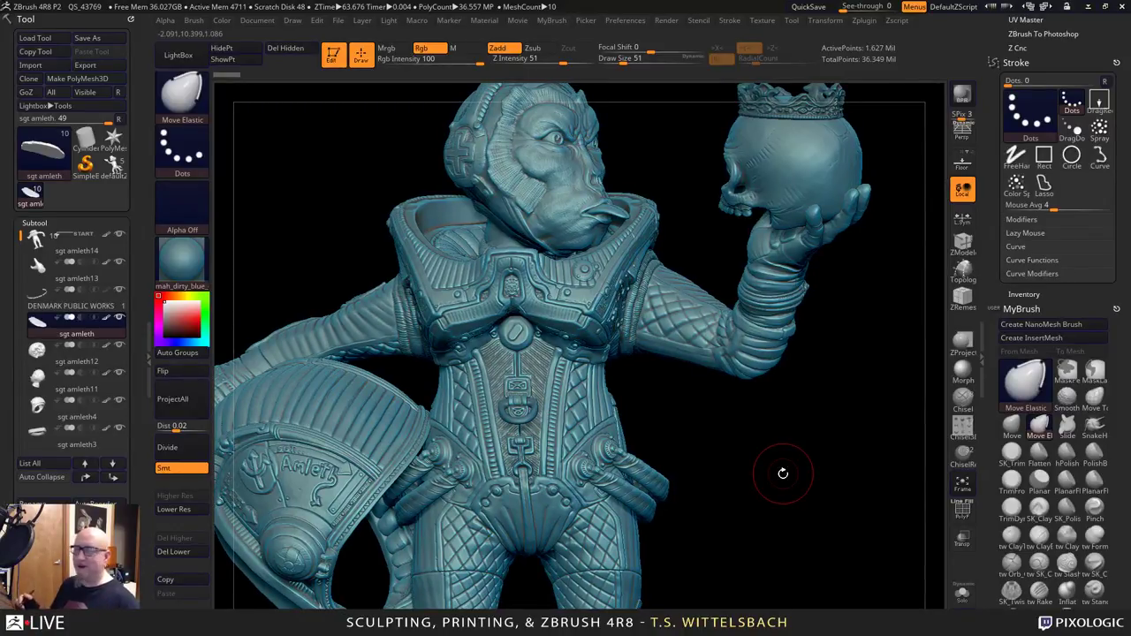
mouse_move(782, 472)
mouse_down()
mouse_move(762, 477)
mouse_move(771, 502)
mouse_move(798, 492)
mouse_move(733, 392)
mouse_up()
mouse_move(739, 500)
mouse_down()
mouse_move(749, 496)
mouse_move(737, 458)
mouse_up()
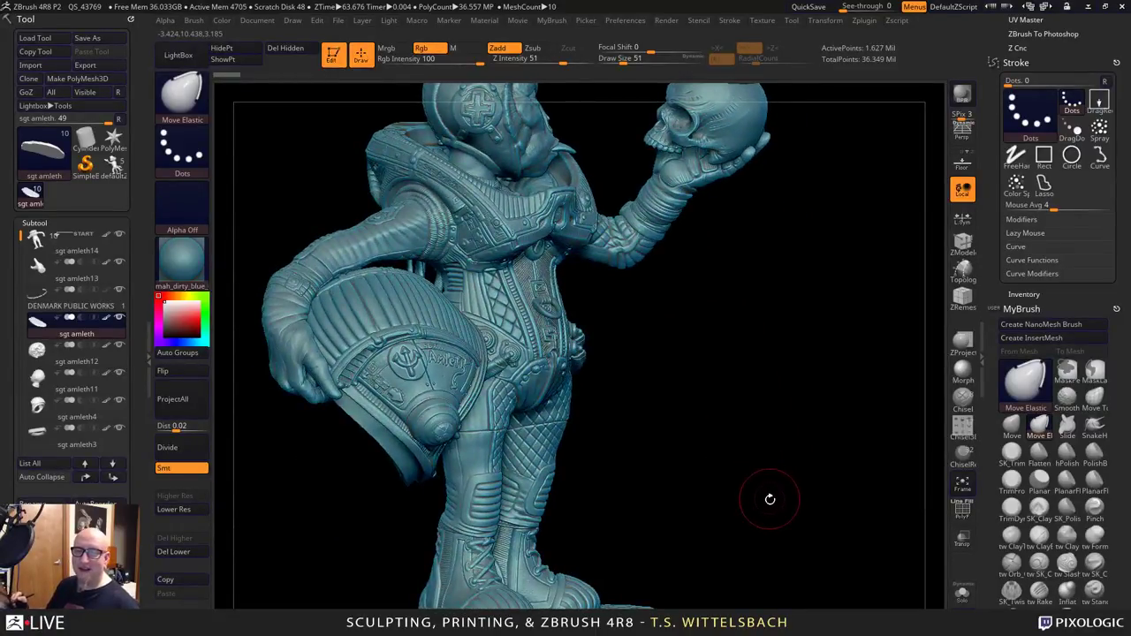
mouse_move(788, 493)
mouse_down()
mouse_move(804, 486)
mouse_move(779, 488)
mouse_move(790, 497)
mouse_move(755, 363)
mouse_move(714, 521)
mouse_move(806, 603)
mouse_up()
mouse_move(800, 446)
mouse_down()
mouse_move(816, 427)
mouse_move(783, 206)
mouse_move(763, 338)
mouse_up()
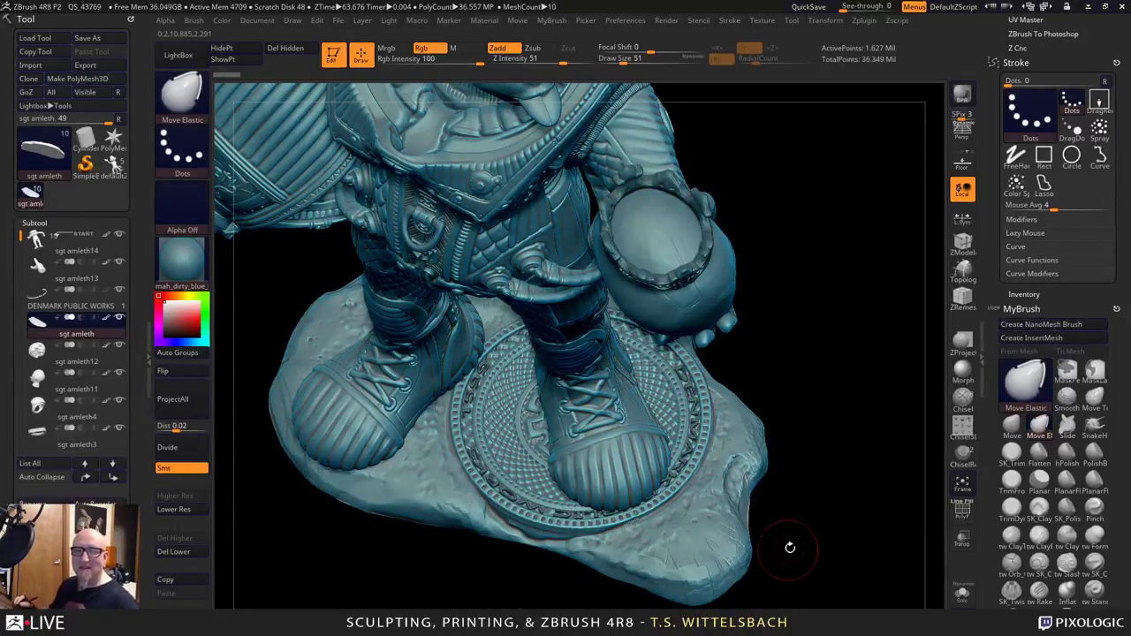
drag(793, 540, 718, 287)
mouse_move(743, 353)
alt+mouse_down()
mouse_move(893, 539)
mouse_move(930, 502)
mouse_move(841, 213)
alt+mouse_up()
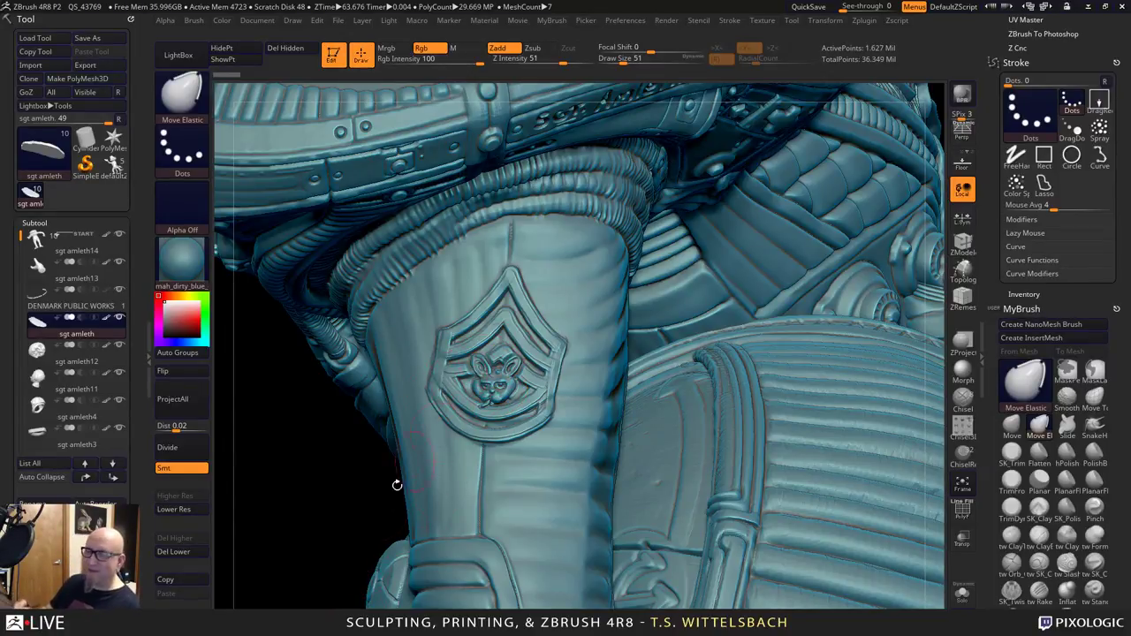
drag(378, 504, 290, 458)
drag(890, 581, 761, 452)
drag(786, 520, 867, 502)
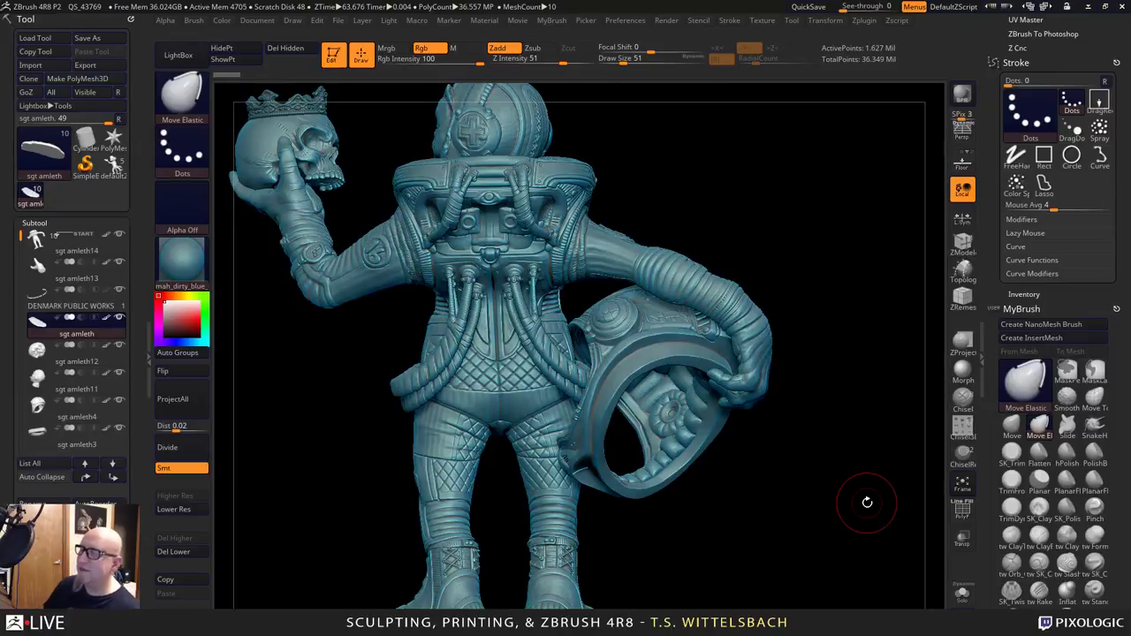
Switch to the default2 monkey tool and show its PolyMesh3D_3 and PolyMesh3D_1 cymbal subtools.
click(111, 165)
alt+drag(847, 384, 771, 460)
click(120, 321)
click(120, 348)
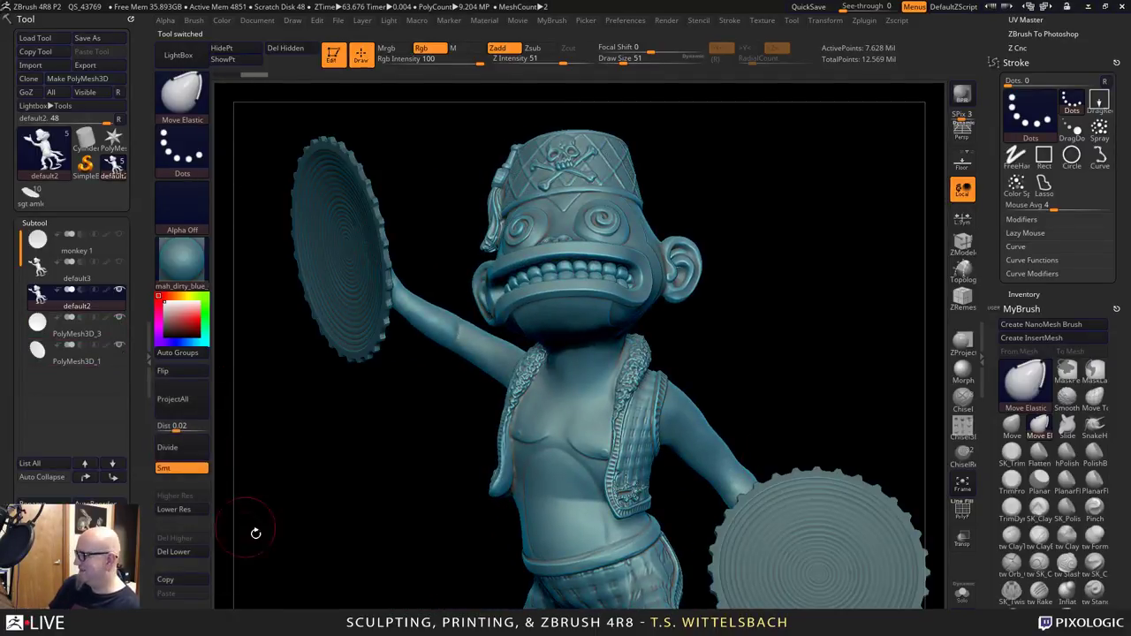
Examine the cymbal monkey from several angles, from the face and vest to the full figure.
alt+drag(273, 544, 293, 494)
mouse_move(827, 443)
mouse_down()
mouse_move(816, 469)
mouse_move(836, 447)
mouse_move(835, 496)
mouse_move(851, 497)
mouse_move(850, 585)
mouse_move(820, 474)
mouse_move(866, 419)
mouse_move(858, 430)
mouse_up()
alt+drag(842, 530, 769, 412)
drag(474, 575, 521, 566)
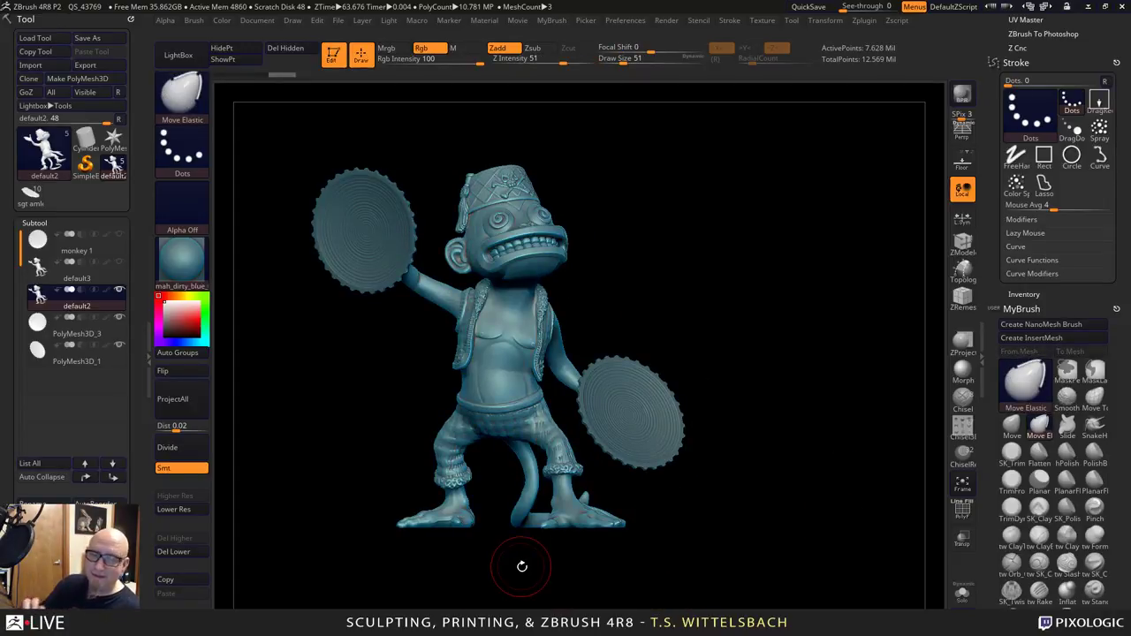
Open the QS_43772 ring quicksave from LightBox without saving changes to the current project.
click(190, 55)
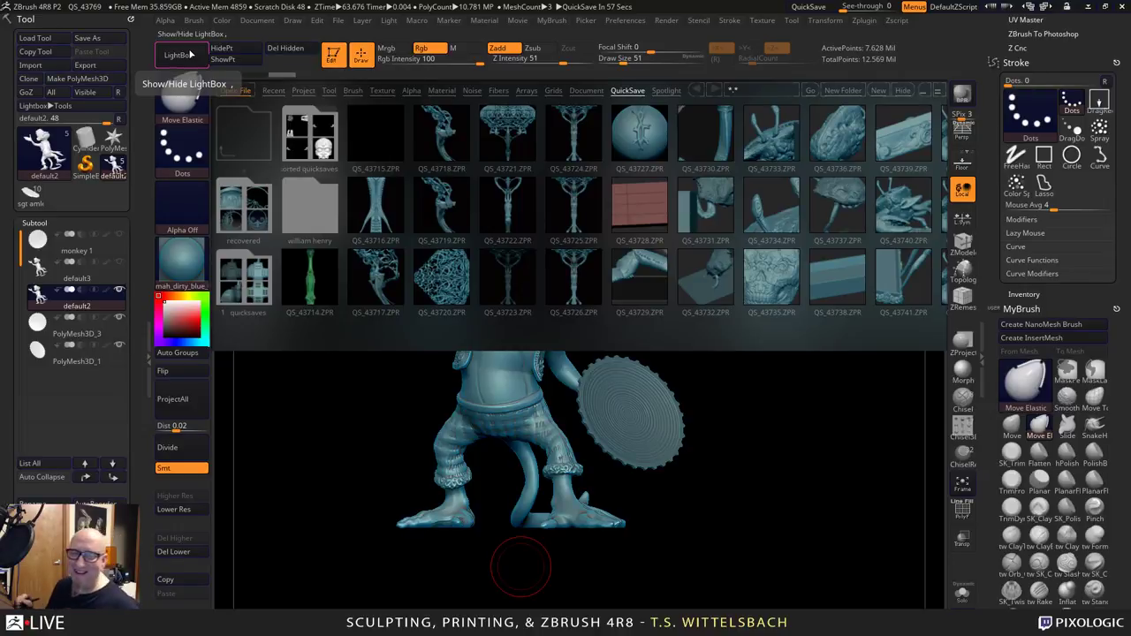
drag(859, 236, 775, 256)
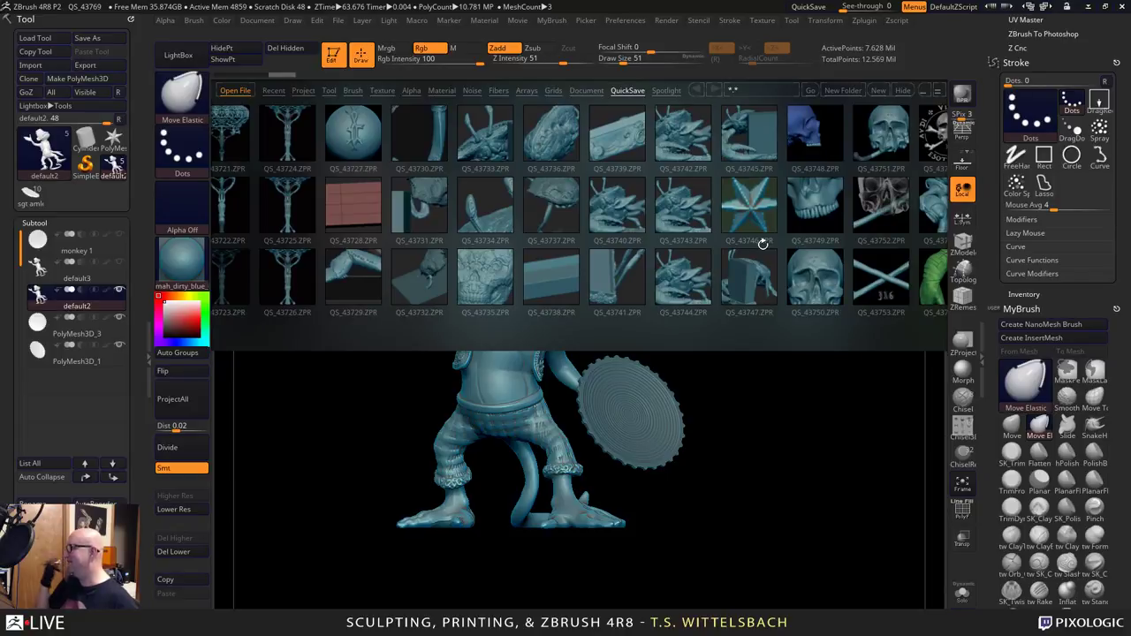
drag(763, 244, 701, 294)
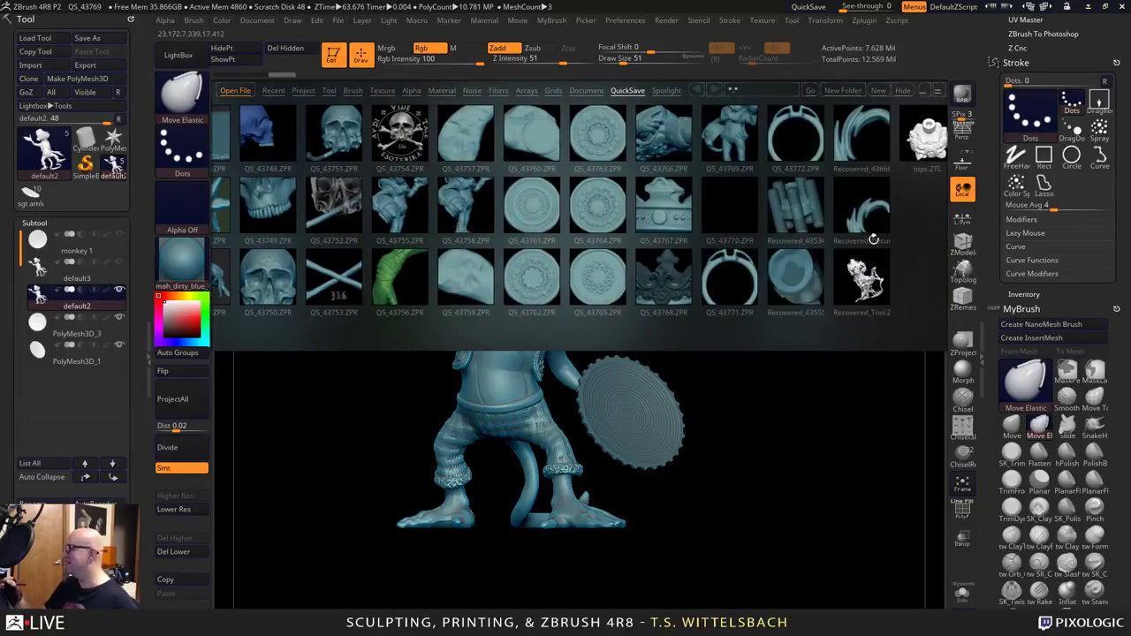
drag(870, 237, 812, 246)
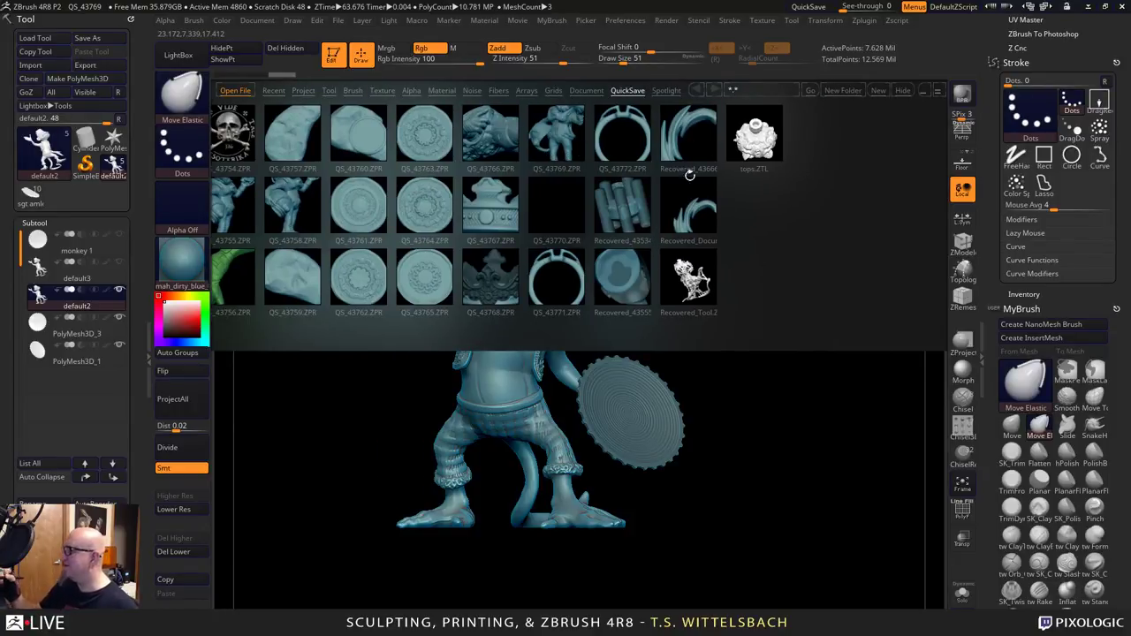
double_click(642, 145)
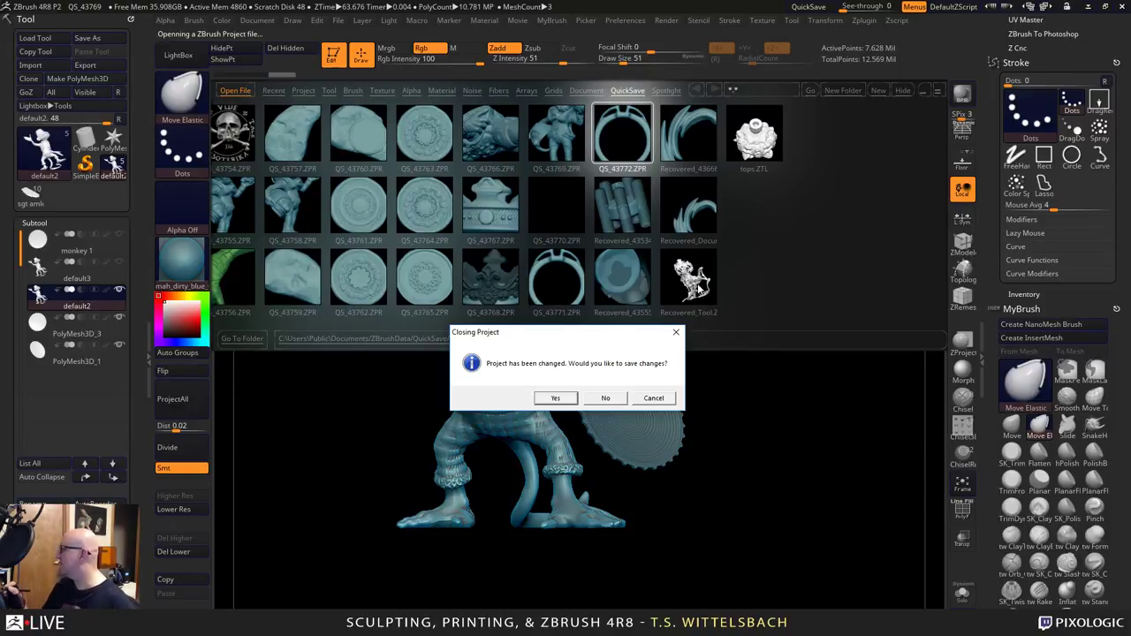
click(605, 399)
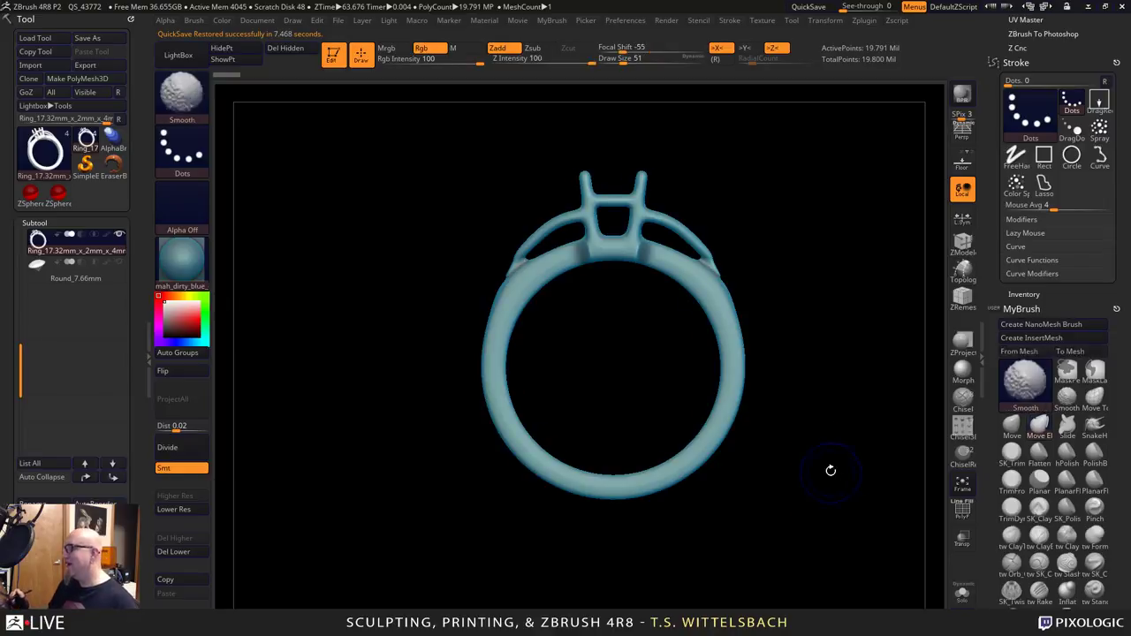
Examine the ring from the front and at an angle, focusing on the four prongs and split shoulders in perspective.
alt+drag(813, 417, 769, 471)
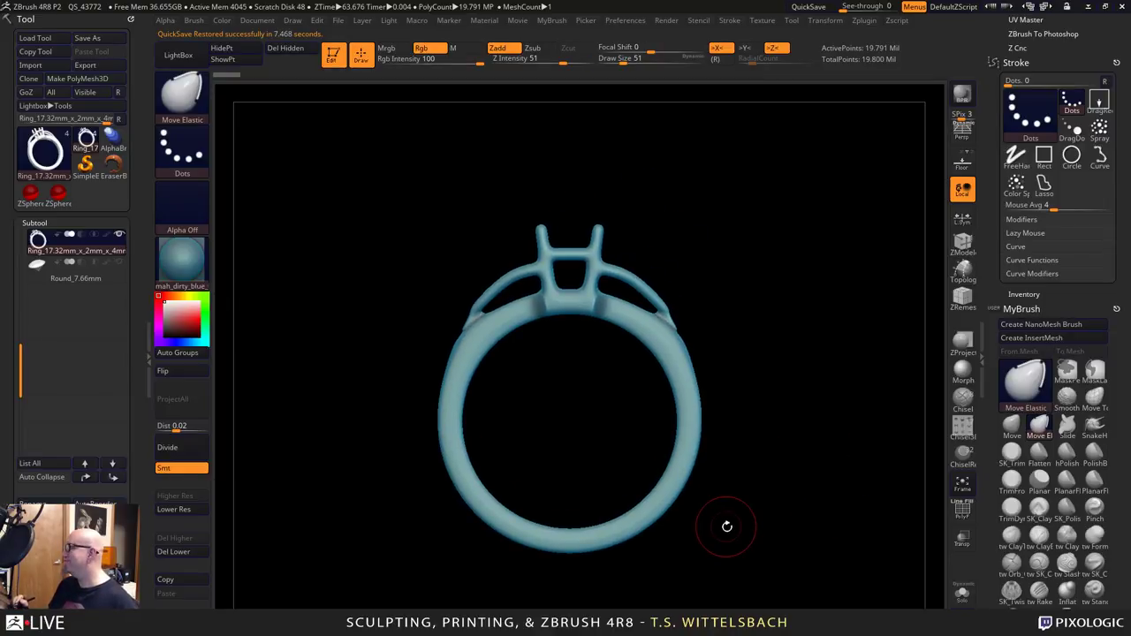
drag(725, 527, 772, 499)
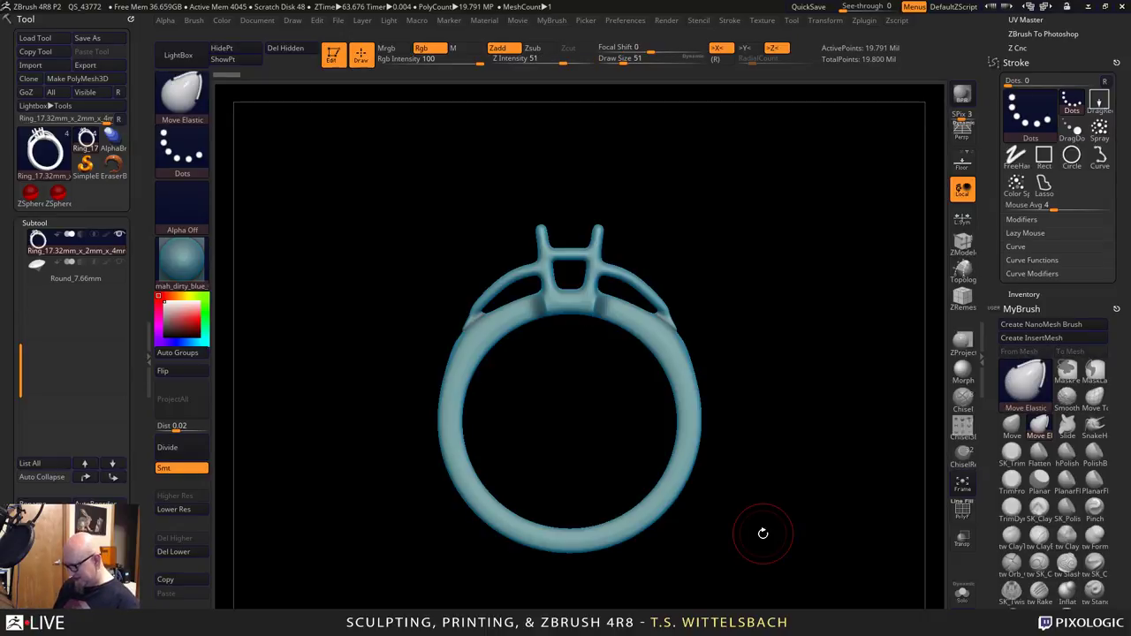
key(p)
drag(762, 533, 712, 474)
key(p)
drag(800, 381, 704, 389)
alt+drag(579, 368, 704, 485)
alt+drag(704, 485, 608, 413)
drag(525, 413, 494, 491)
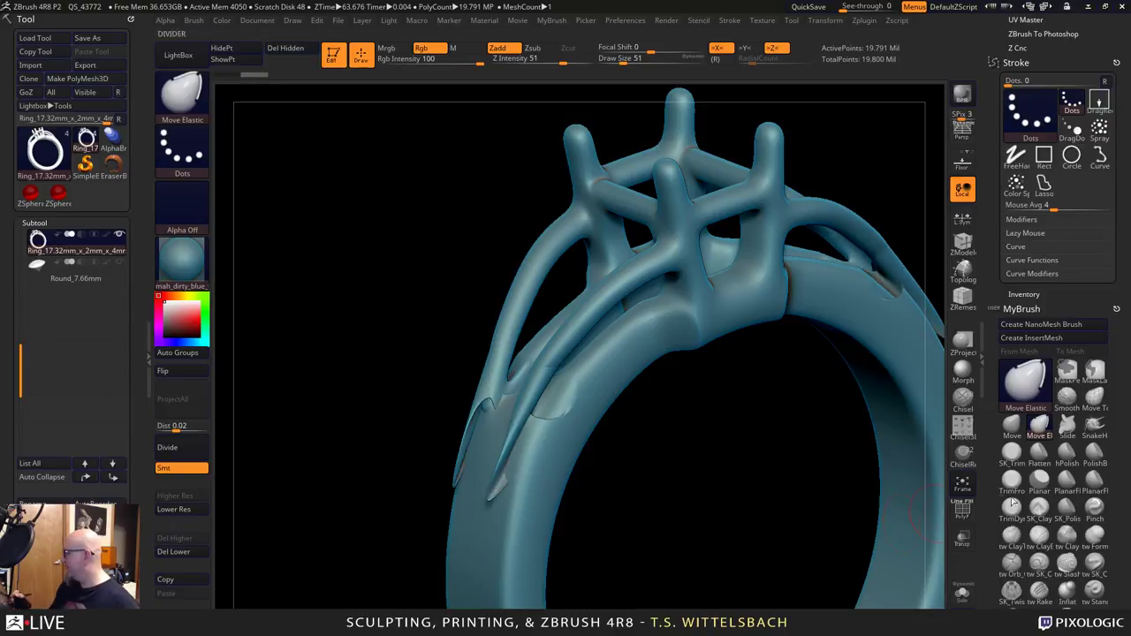
Choose the tw ClayTubes brush, set its draw size to 59 and build up clay where the shank splits.
click(1012, 535)
drag(698, 491, 546, 528)
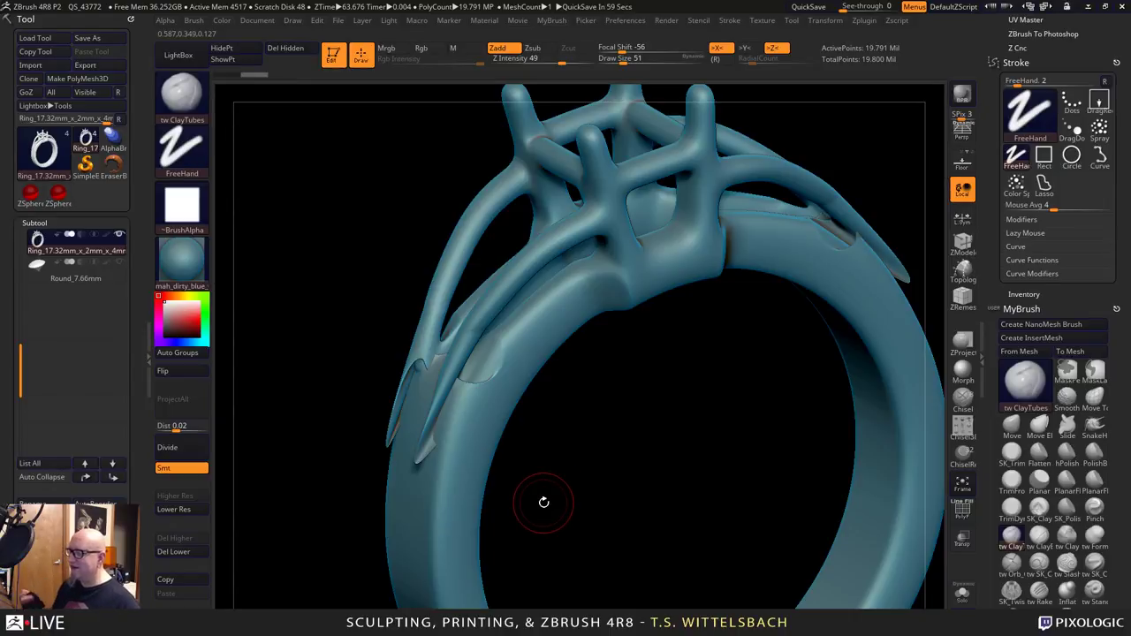
key(ctrl)
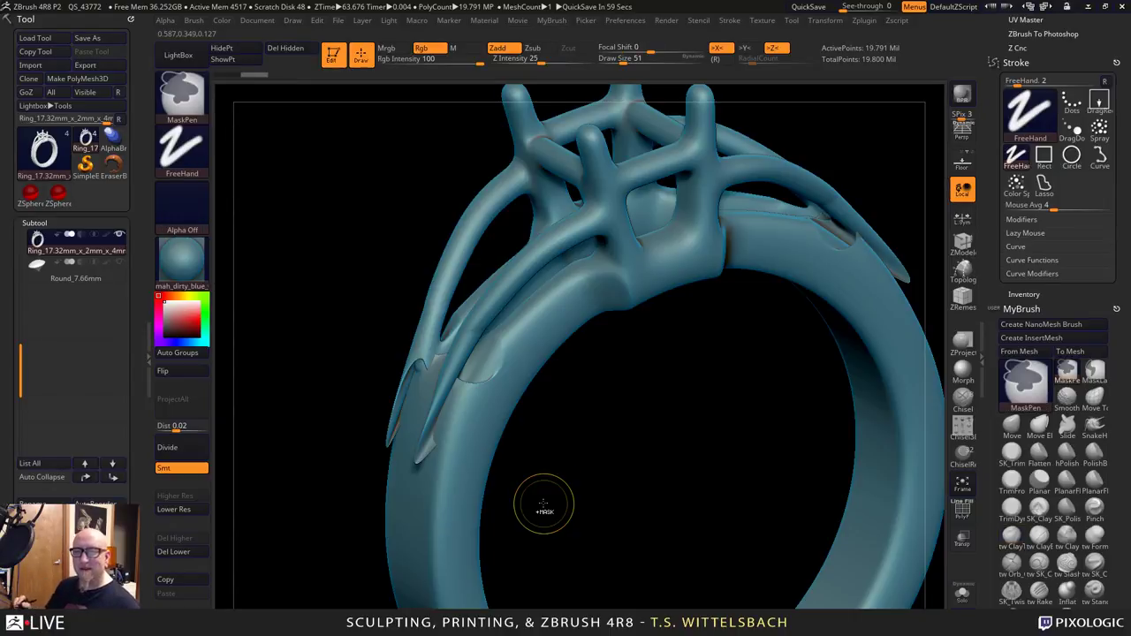
key(ctrl+z)
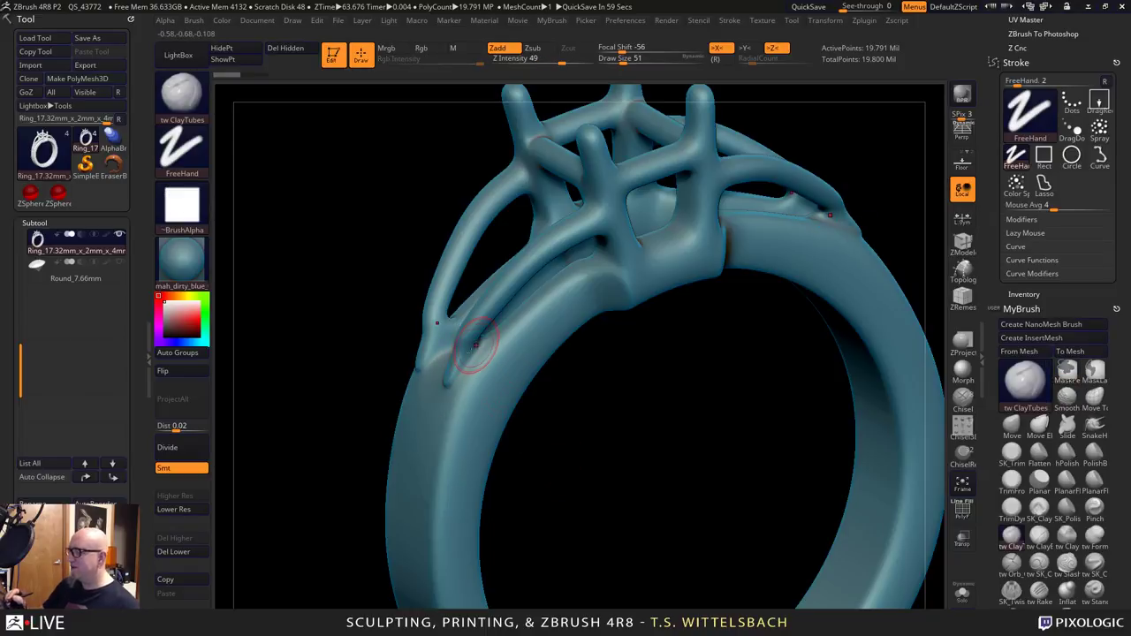
alt+drag(556, 445, 532, 449)
key(space)
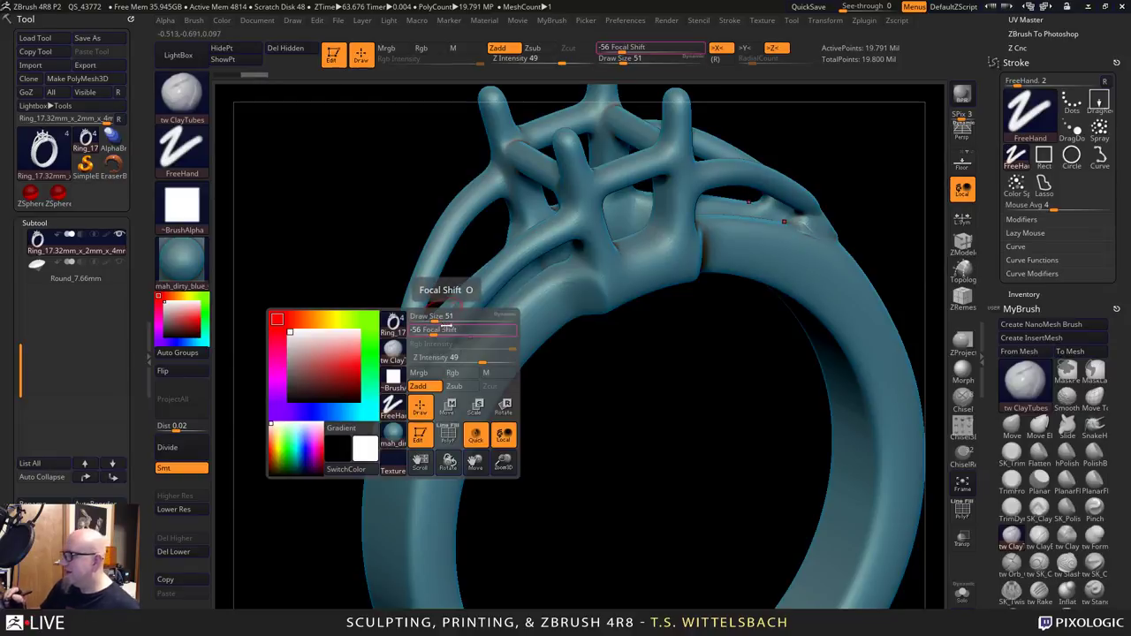
click(431, 318)
mouse_move(447, 337)
mouse_down()
mouse_move(451, 380)
mouse_move(477, 371)
mouse_move(452, 371)
mouse_move(449, 386)
mouse_move(550, 287)
mouse_move(468, 362)
mouse_move(447, 402)
mouse_up()
key(space)
key(space)
mouse_move(479, 442)
mouse_down()
mouse_move(504, 434)
mouse_move(550, 512)
mouse_move(574, 491)
mouse_up()
Set the smoothing brush to Smooth Stronger and blend the fresh clay at the split junction.
key(shift)
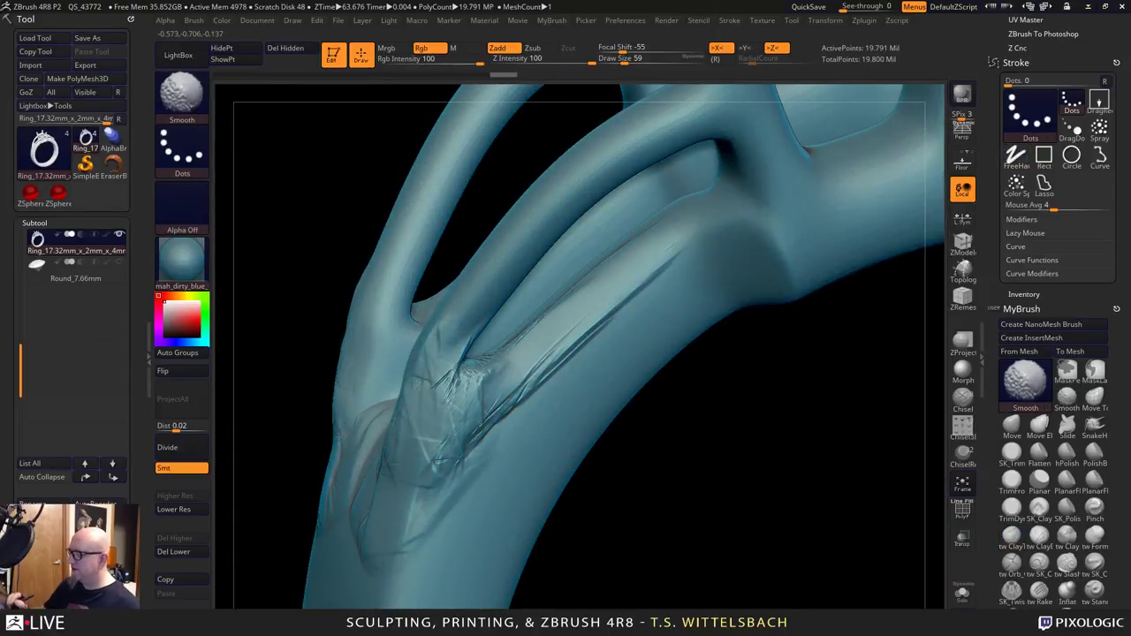
click(1067, 398)
click(1008, 425)
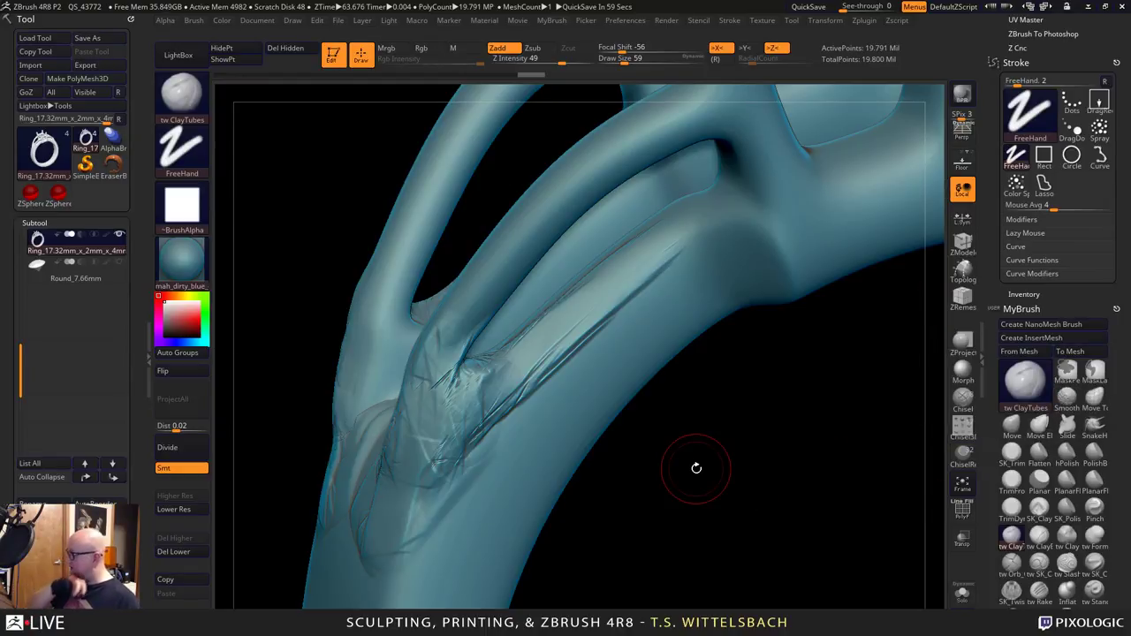
mouse_move(462, 389)
mouse_down()
mouse_move(457, 356)
mouse_move(481, 393)
mouse_up()
key(shift)
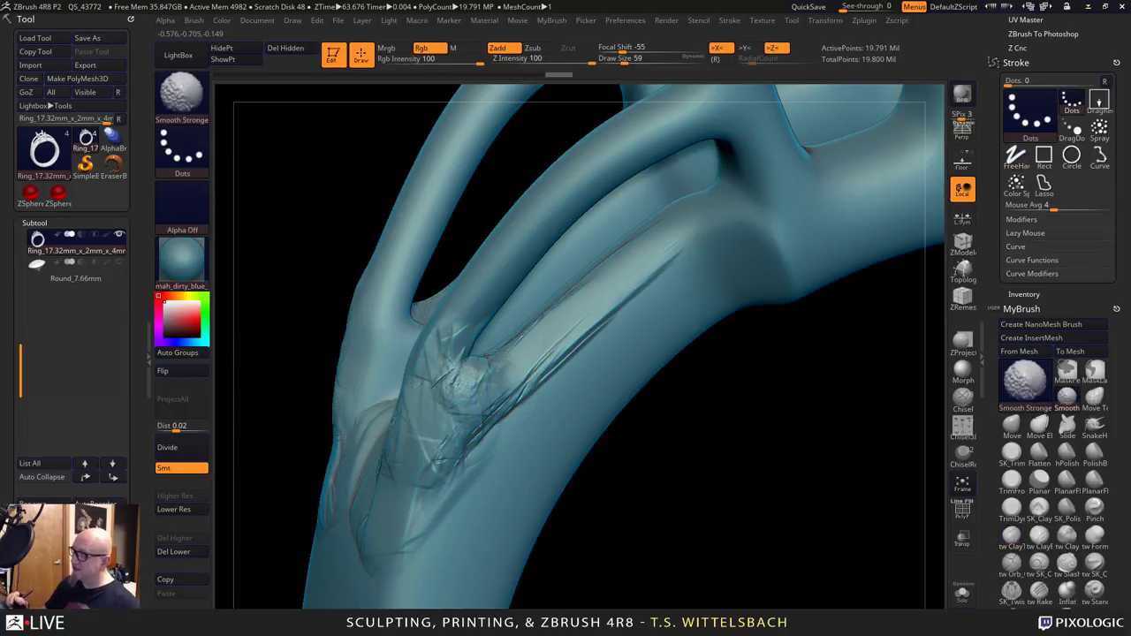
Add and smooth further tw ClayTubes strokes around the split junction and the top of the shank.
mouse_move(649, 525)
mouse_down()
mouse_move(692, 483)
mouse_move(652, 487)
mouse_move(652, 469)
mouse_move(643, 494)
mouse_up()
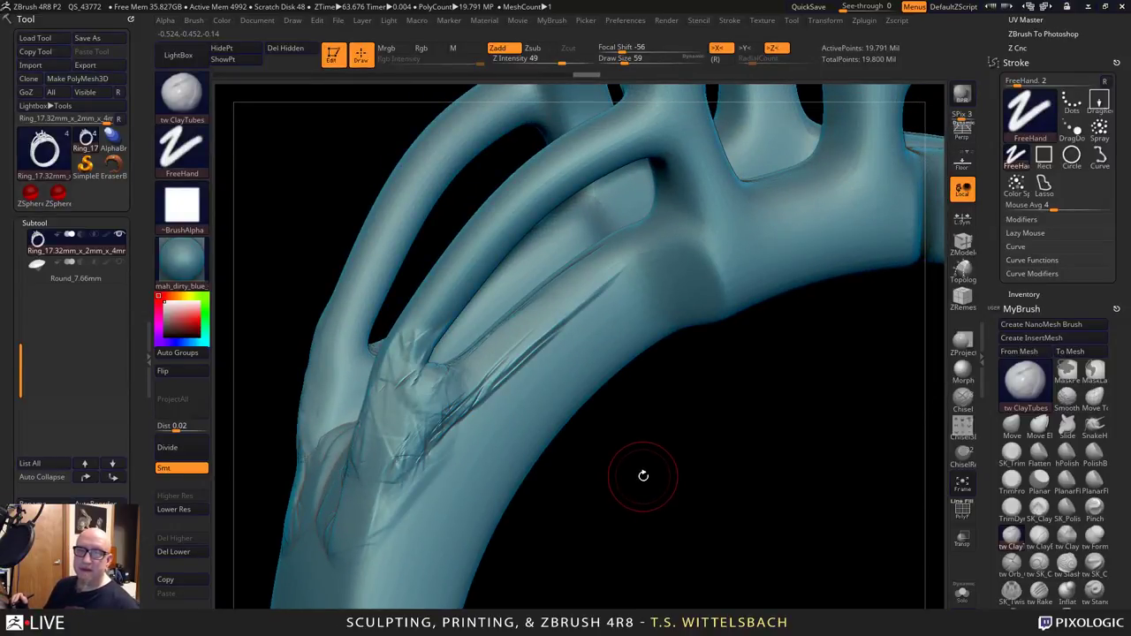
drag(640, 479, 636, 426)
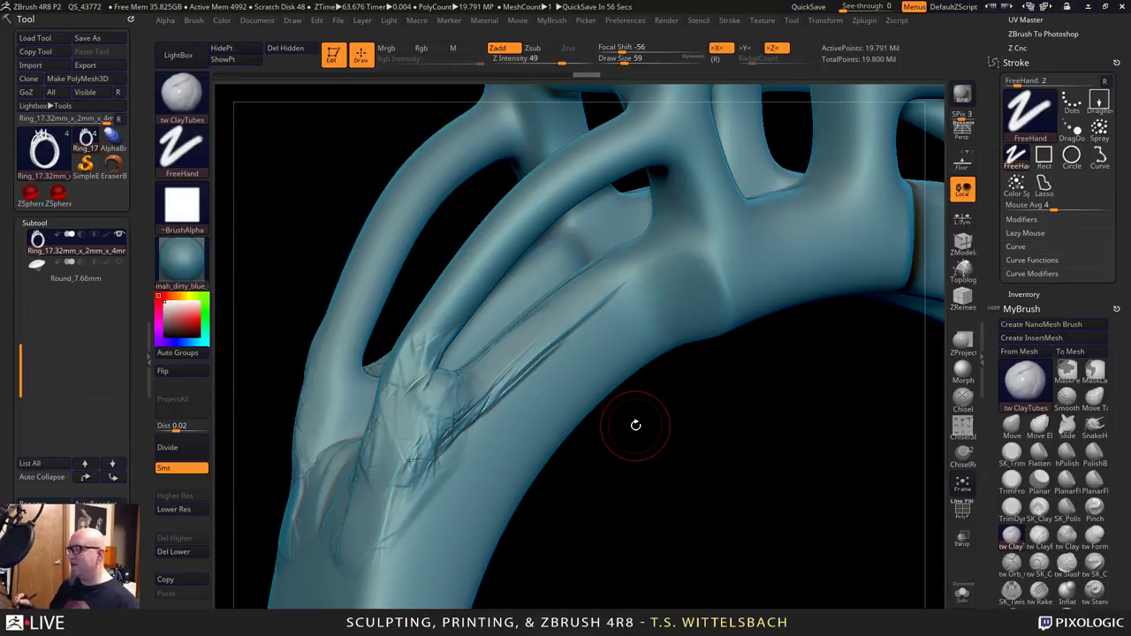
drag(635, 425, 714, 478)
drag(565, 465, 599, 412)
drag(533, 385, 475, 441)
mouse_move(520, 530)
shift+mouse_down()
mouse_move(540, 475)
mouse_move(527, 397)
mouse_move(535, 407)
shift+mouse_up()
alt+drag(599, 515, 602, 475)
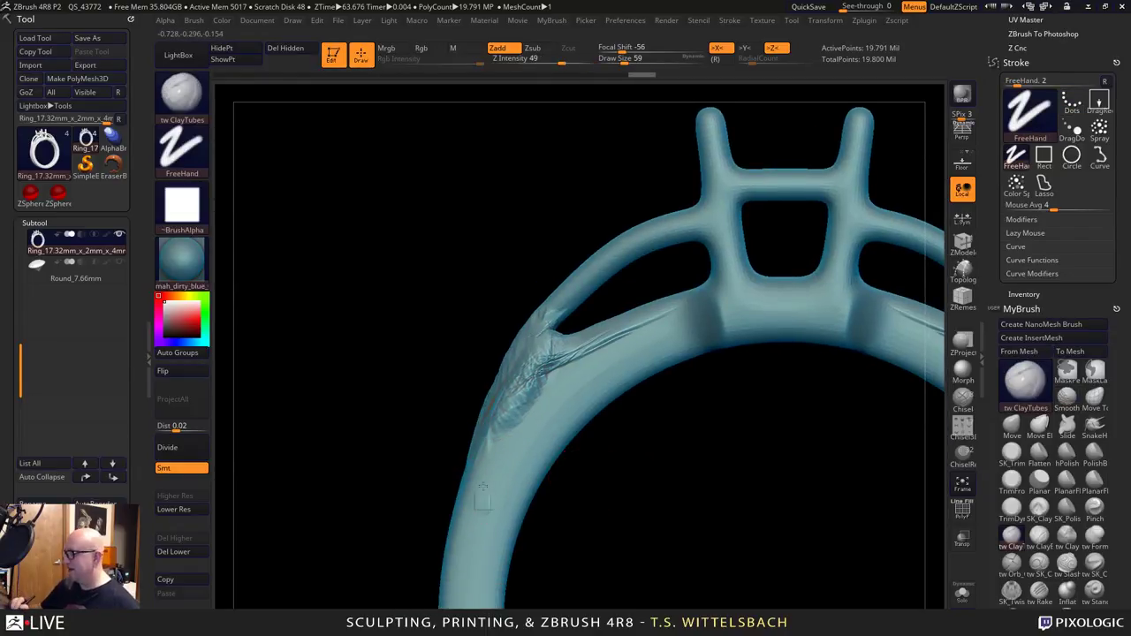
Lay tw ClayTubes strokes along the shank's side, from below the split up to the base of the prong head.
mouse_move(485, 469)
mouse_down()
mouse_move(603, 343)
mouse_move(669, 319)
mouse_up()
drag(613, 346, 689, 310)
mouse_move(612, 433)
mouse_down()
mouse_move(662, 417)
mouse_move(653, 421)
mouse_up()
drag(717, 309, 643, 345)
mouse_move(661, 414)
mouse_down()
mouse_move(654, 432)
mouse_move(629, 433)
mouse_up()
mouse_move(715, 313)
mouse_down()
mouse_move(675, 327)
mouse_move(698, 305)
mouse_move(633, 342)
mouse_move(555, 417)
mouse_up()
drag(685, 334, 520, 513)
shift+drag(550, 550, 644, 465)
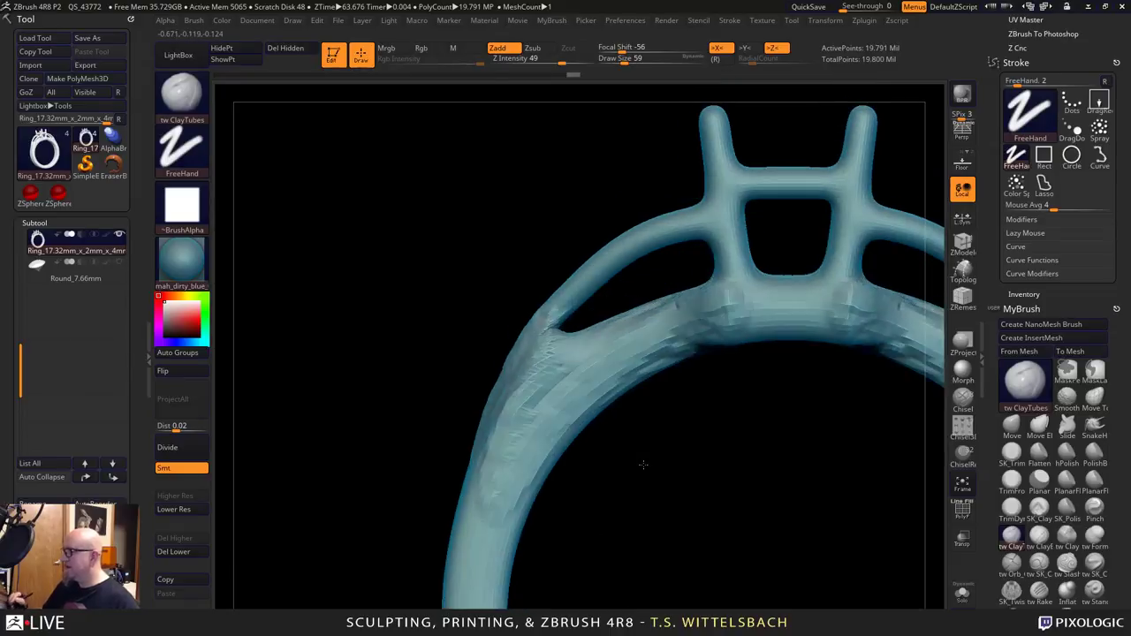
Build up clay on the prong head's base, the lower prongs and the upper shoulder arms with tw ClayTubes.
drag(712, 311, 633, 361)
mouse_move(654, 387)
mouse_down()
mouse_move(620, 325)
mouse_move(569, 324)
mouse_move(562, 336)
mouse_up()
mouse_move(645, 425)
mouse_down()
mouse_move(686, 477)
mouse_move(659, 422)
mouse_up()
key(shift)
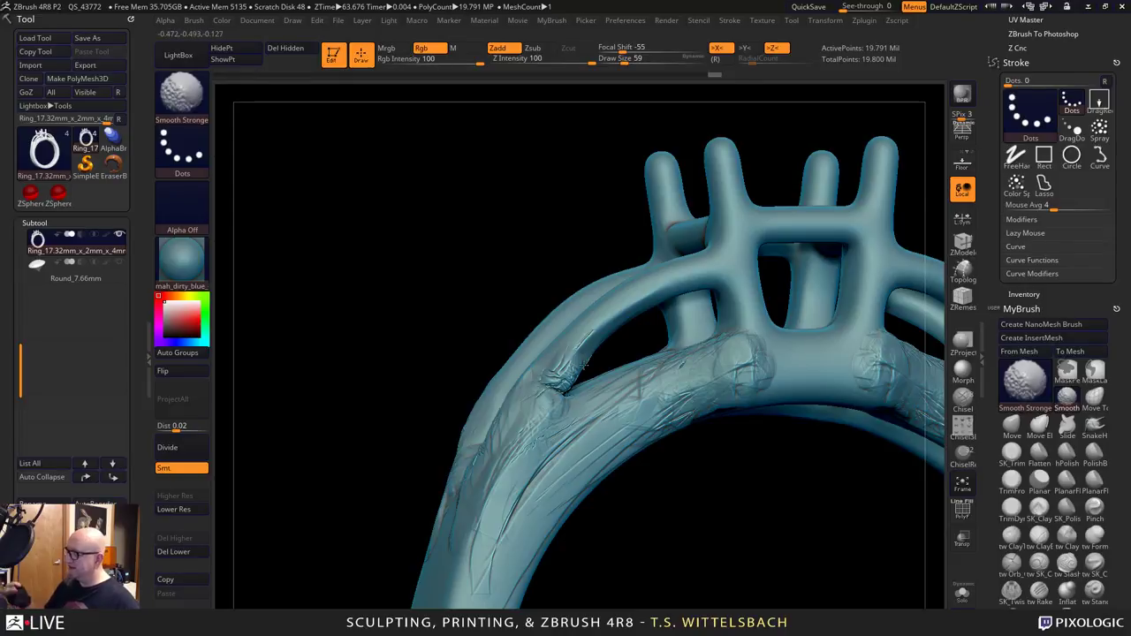
mouse_move(672, 495)
mouse_down()
mouse_move(682, 518)
mouse_move(754, 514)
mouse_move(780, 497)
mouse_move(669, 467)
mouse_move(661, 500)
mouse_move(612, 527)
mouse_up()
mouse_move(524, 389)
mouse_down()
mouse_move(647, 336)
mouse_move(653, 301)
mouse_move(605, 316)
mouse_move(606, 291)
mouse_move(493, 371)
mouse_move(640, 371)
mouse_move(654, 349)
mouse_move(671, 389)
mouse_move(716, 406)
mouse_up()
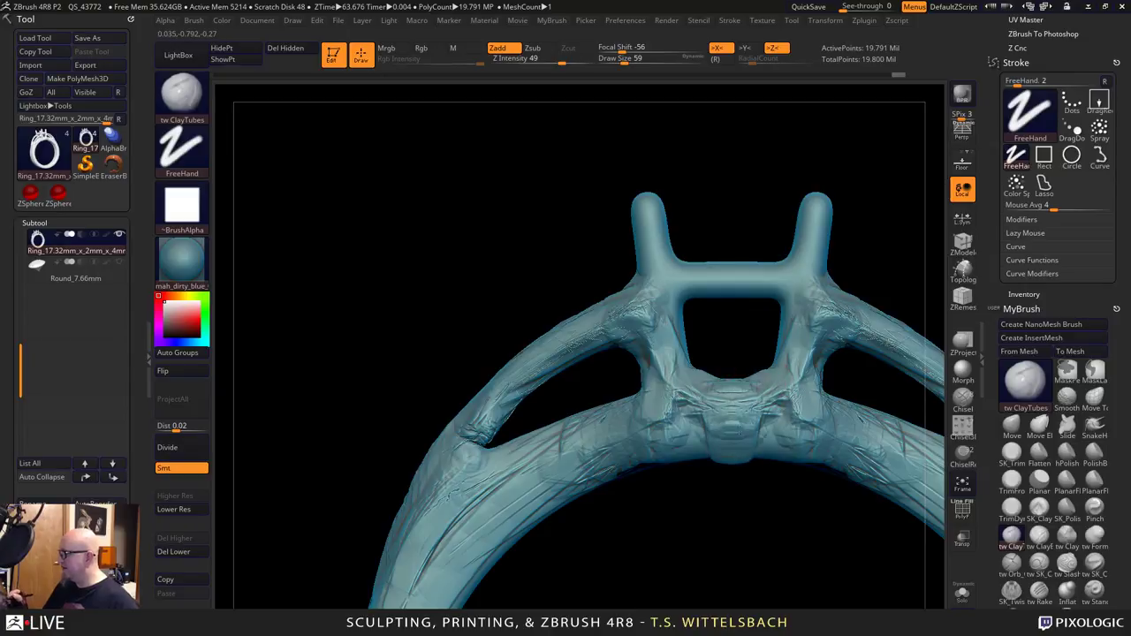
mouse_move(783, 542)
mouse_down()
mouse_move(669, 527)
mouse_move(658, 556)
mouse_move(640, 533)
mouse_move(680, 557)
mouse_move(698, 329)
mouse_up()
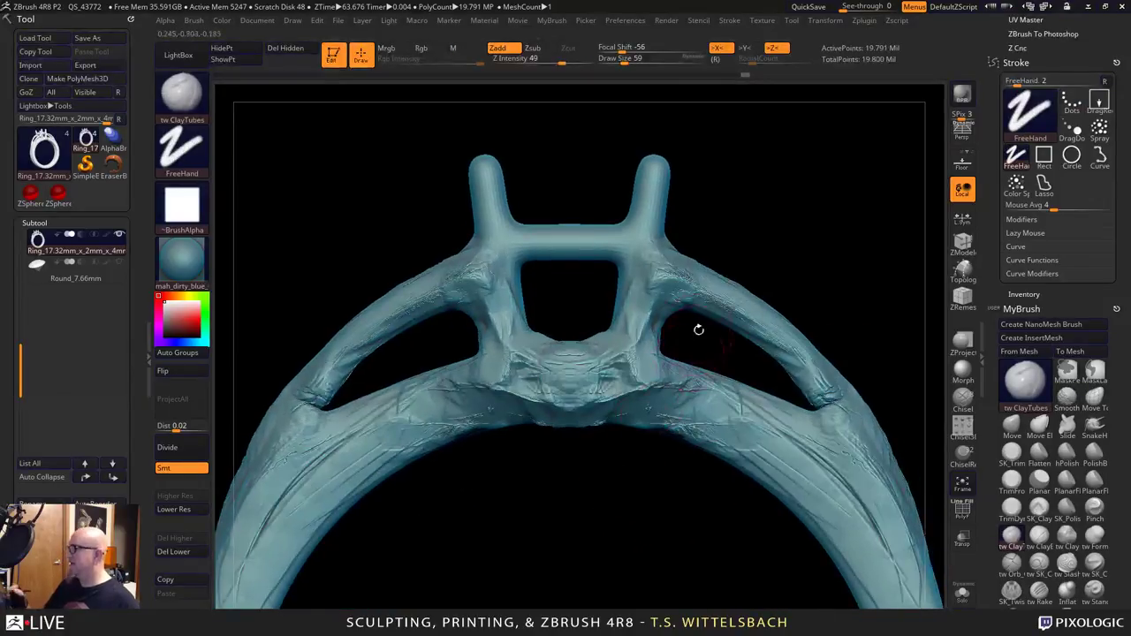
Lower the ring by three subdivision levels and smooth the clay across the prong head, shoulders and shank.
click(182, 511)
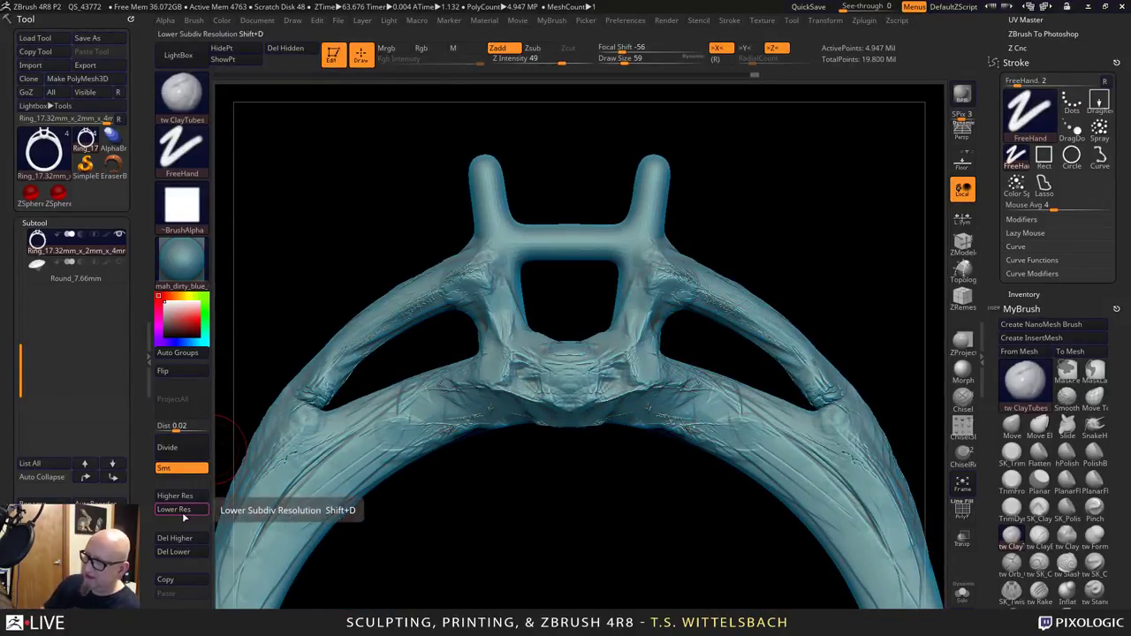
click(182, 511)
click(182, 511)
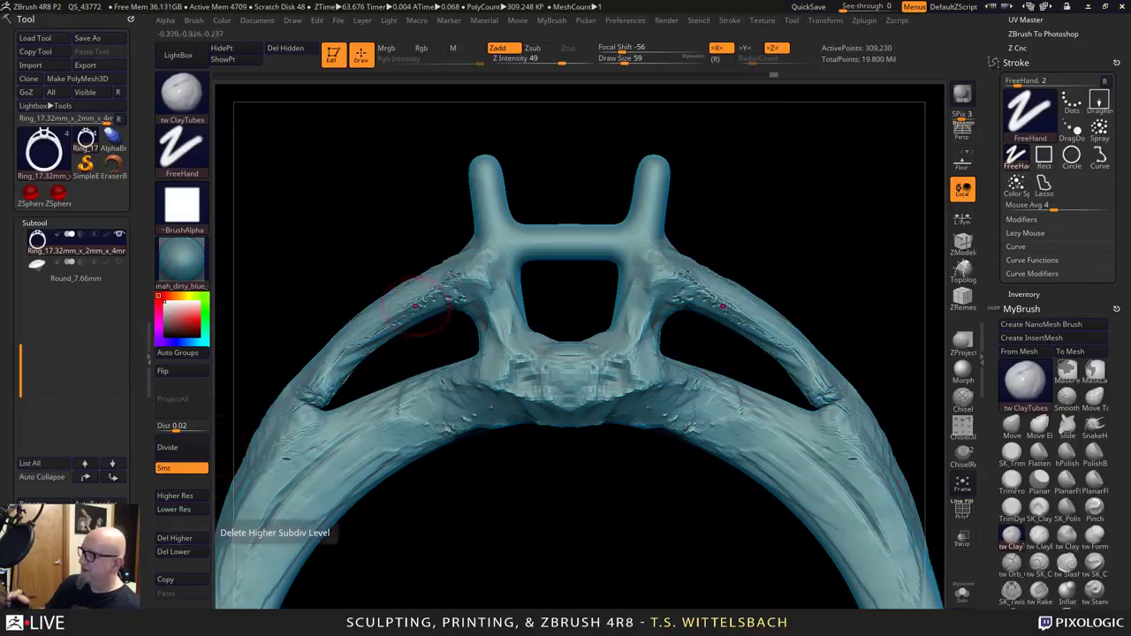
mouse_move(322, 398)
shift+mouse_down()
mouse_move(309, 395)
mouse_move(398, 327)
mouse_move(426, 282)
mouse_move(451, 385)
mouse_move(308, 406)
mouse_move(618, 380)
mouse_move(652, 349)
mouse_move(601, 424)
mouse_move(704, 424)
shift+mouse_up()
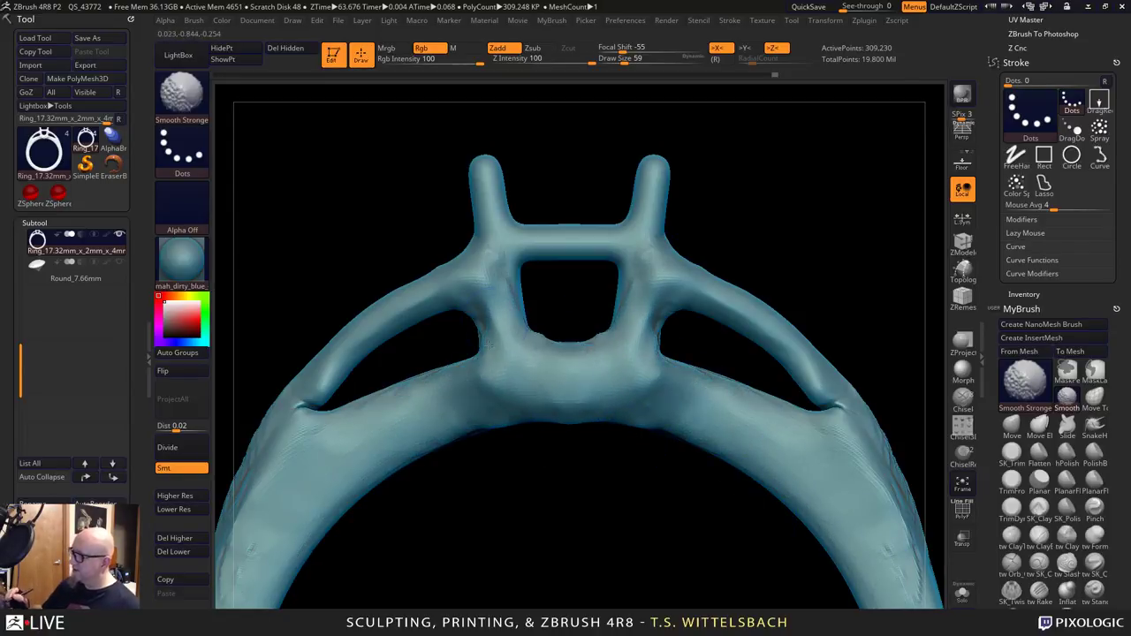
shift+drag(302, 422, 325, 399)
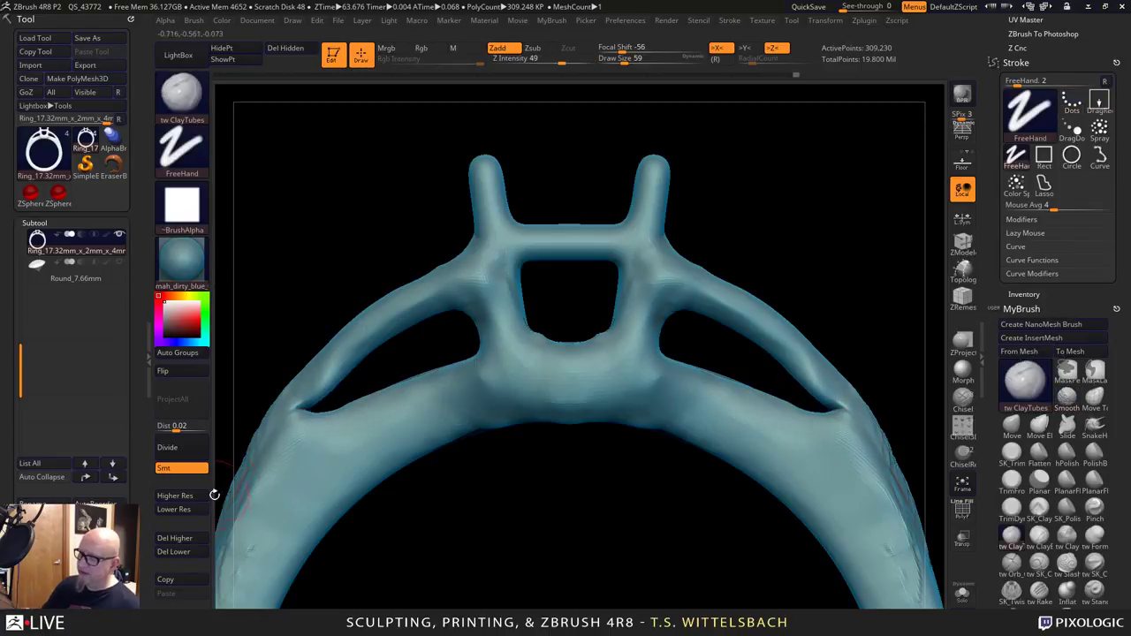
Reshape the crotch of the shank split with Move Elastic and smooth the surrounding surface.
alt+drag(496, 490, 629, 445)
mouse_move(595, 464)
mouse_down()
mouse_move(590, 489)
mouse_move(575, 491)
mouse_up()
mouse_move(428, 381)
shift+mouse_down()
mouse_move(449, 366)
mouse_move(463, 386)
mouse_move(478, 347)
mouse_move(467, 359)
shift+mouse_up()
click(1045, 430)
drag(533, 488, 574, 447)
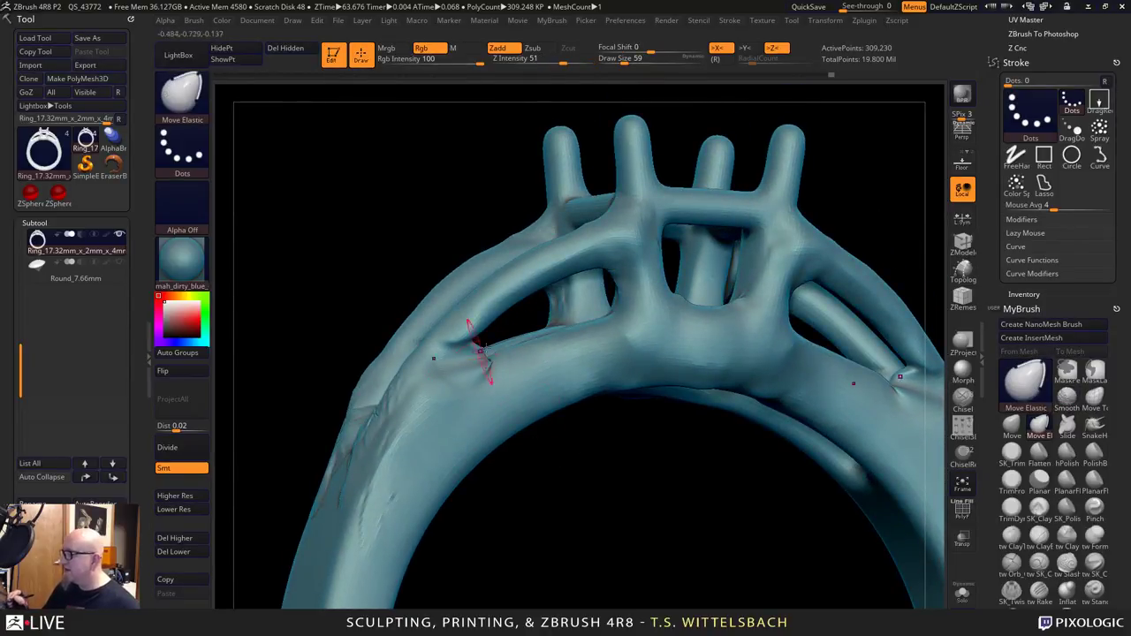
mouse_move(489, 349)
shift+mouse_down()
mouse_move(488, 359)
mouse_move(468, 347)
mouse_move(475, 353)
shift+mouse_up()
drag(699, 450, 841, 546)
Fill the area around the split and the outer shank below it with tw ClayTubes strokes.
click(1012, 535)
drag(712, 557, 707, 530)
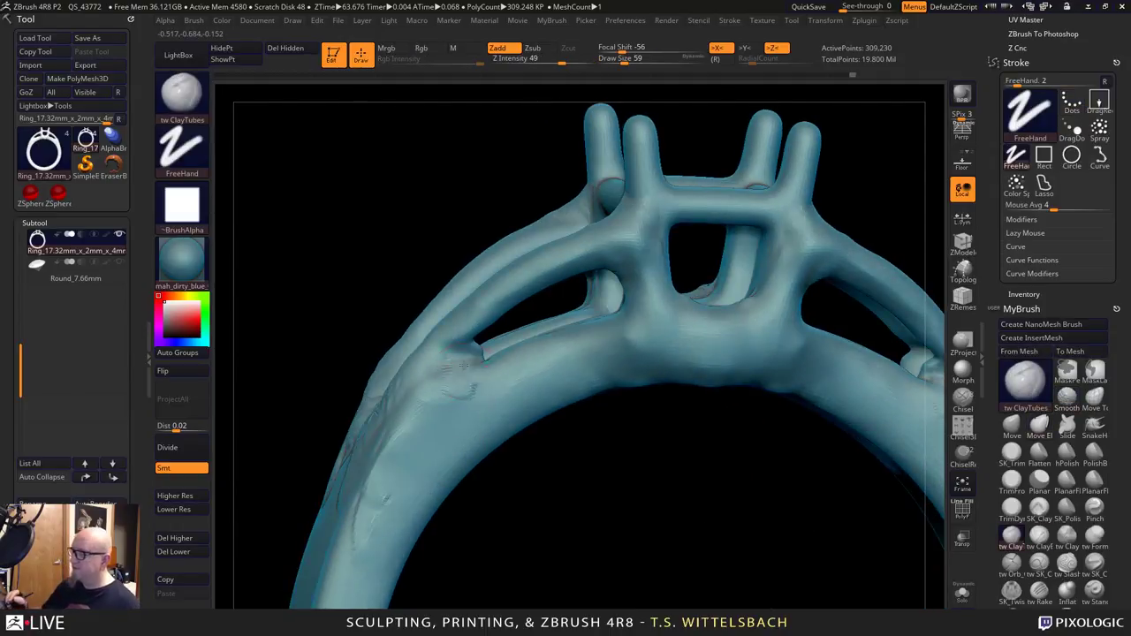
mouse_move(467, 361)
mouse_down()
mouse_move(469, 349)
mouse_move(506, 364)
mouse_move(486, 358)
mouse_move(473, 322)
mouse_up()
mouse_move(446, 389)
mouse_down()
mouse_move(464, 319)
mouse_move(468, 362)
mouse_move(397, 442)
mouse_move(372, 521)
mouse_up()
mouse_move(464, 486)
mouse_down()
mouse_move(472, 505)
mouse_move(353, 495)
mouse_up()
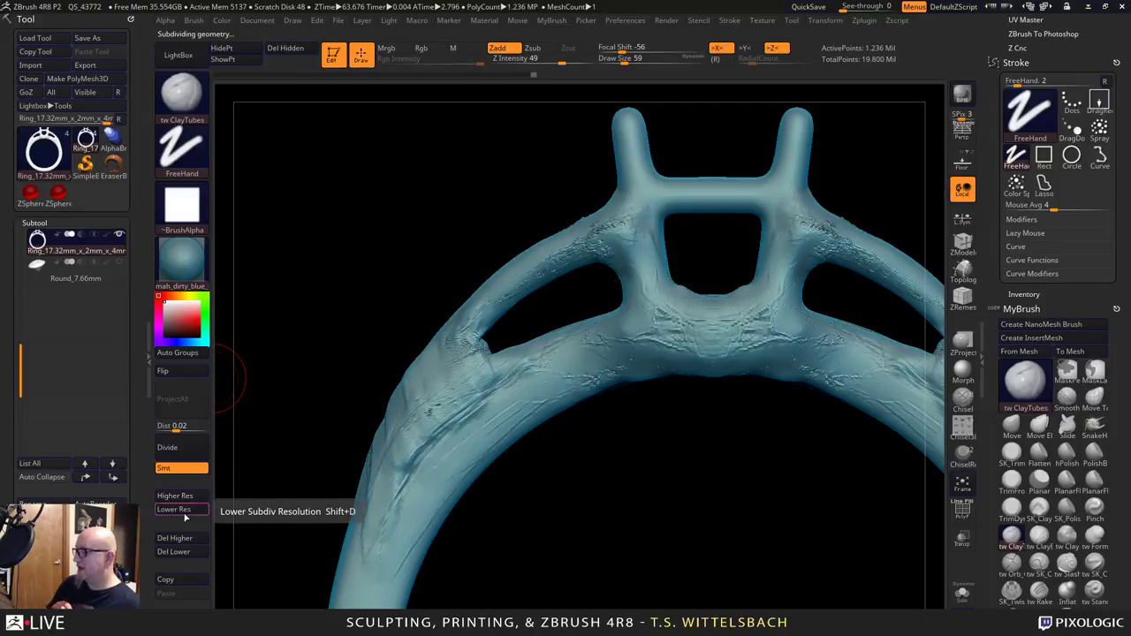
Smooth the rough clay texture on the prong head and shoulders at the next higher subdivision level.
alt+drag(686, 491, 588, 477)
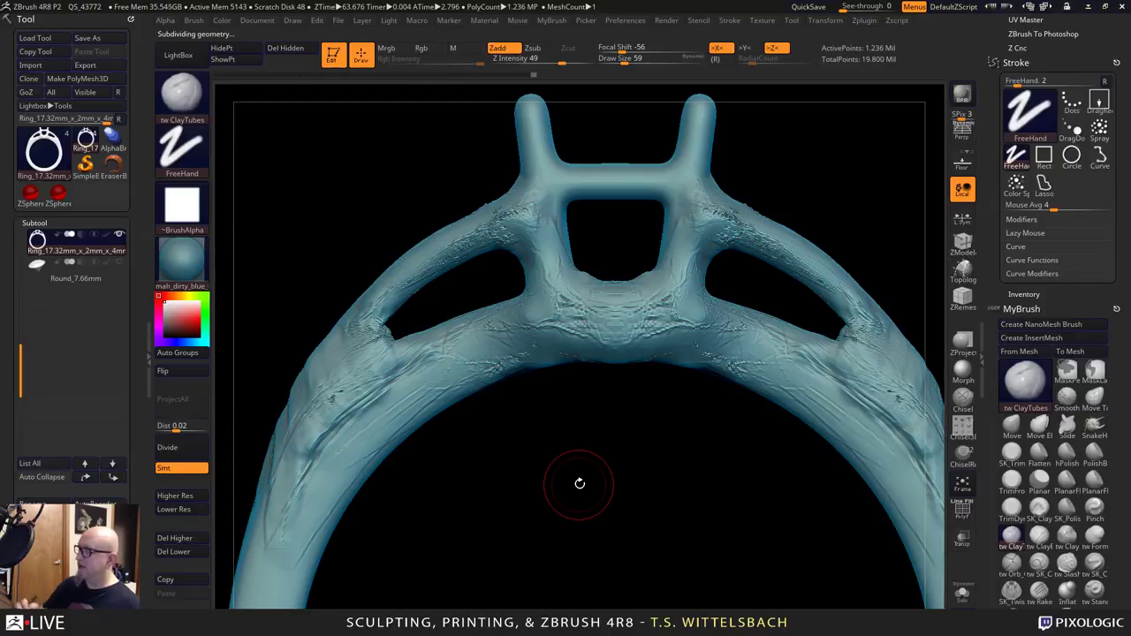
mouse_move(894, 405)
shift+mouse_down()
mouse_move(871, 384)
mouse_move(856, 331)
mouse_move(682, 305)
mouse_move(651, 323)
shift+mouse_up()
shift+drag(855, 376, 913, 460)
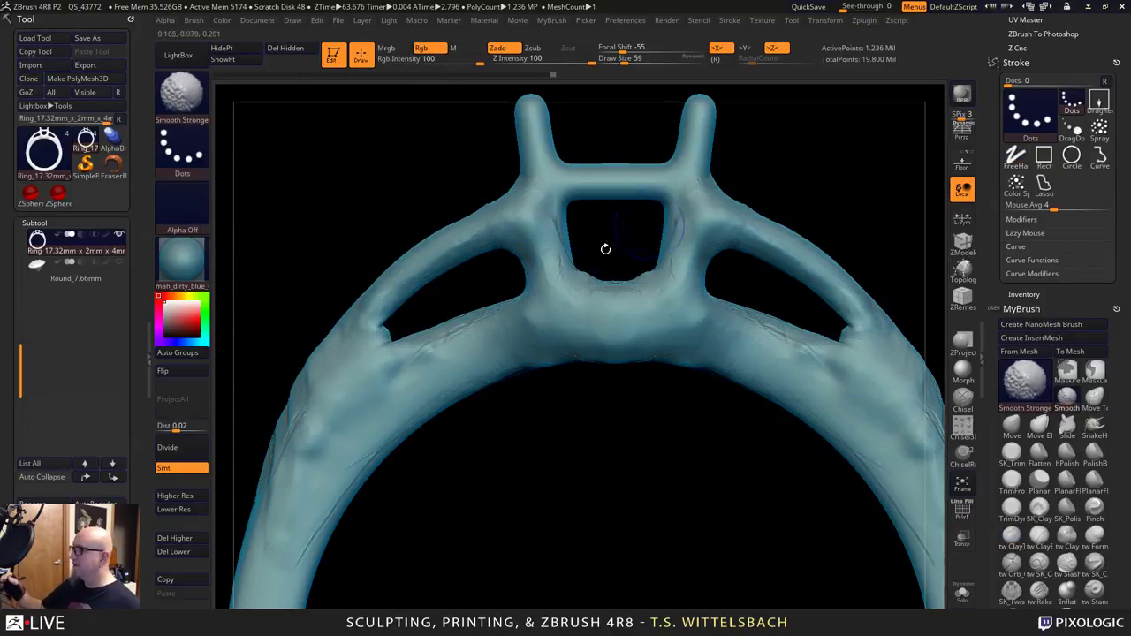
Raise the ring one subdivision level and smooth the rough clay strokes on its shoulders and centre bridge.
click(192, 495)
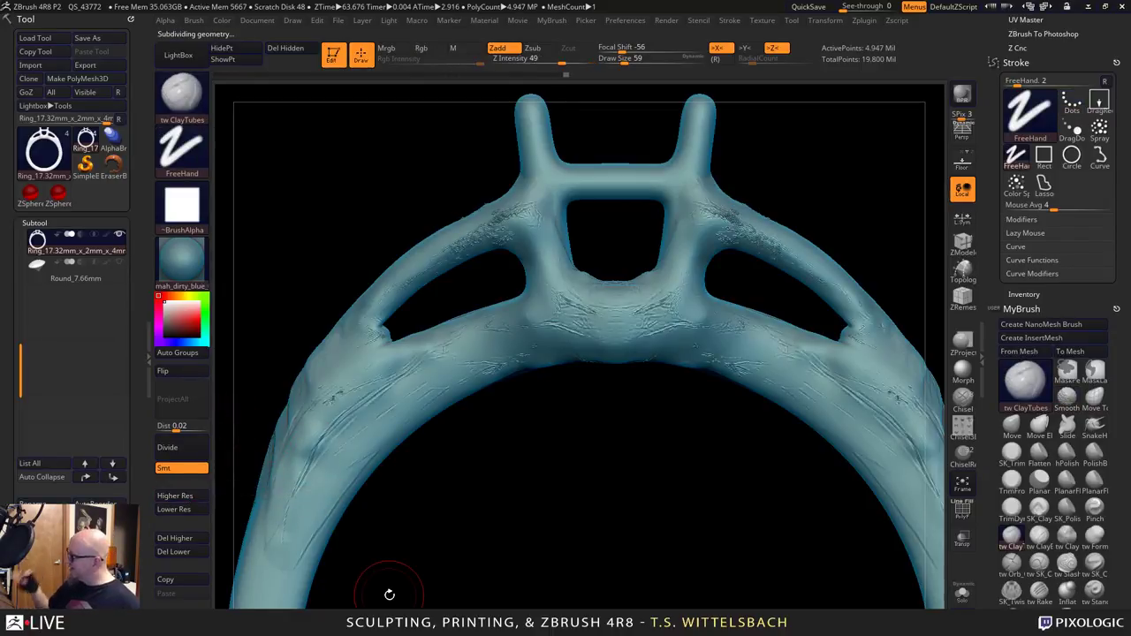
drag(389, 595, 398, 534)
shift+drag(576, 393, 495, 375)
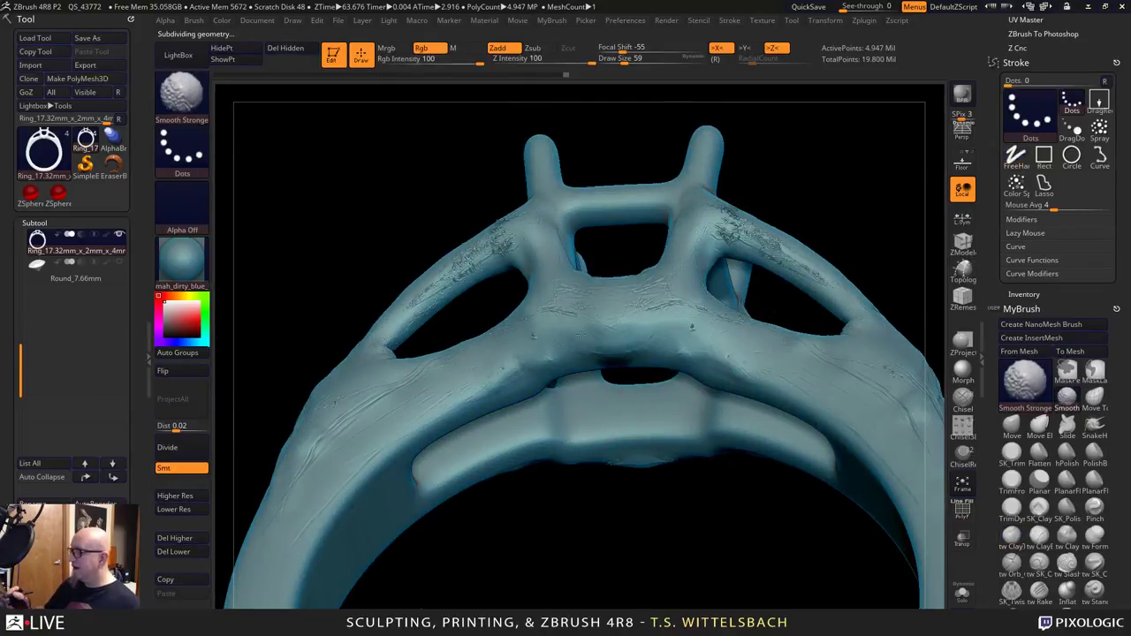
shift+drag(509, 237, 449, 275)
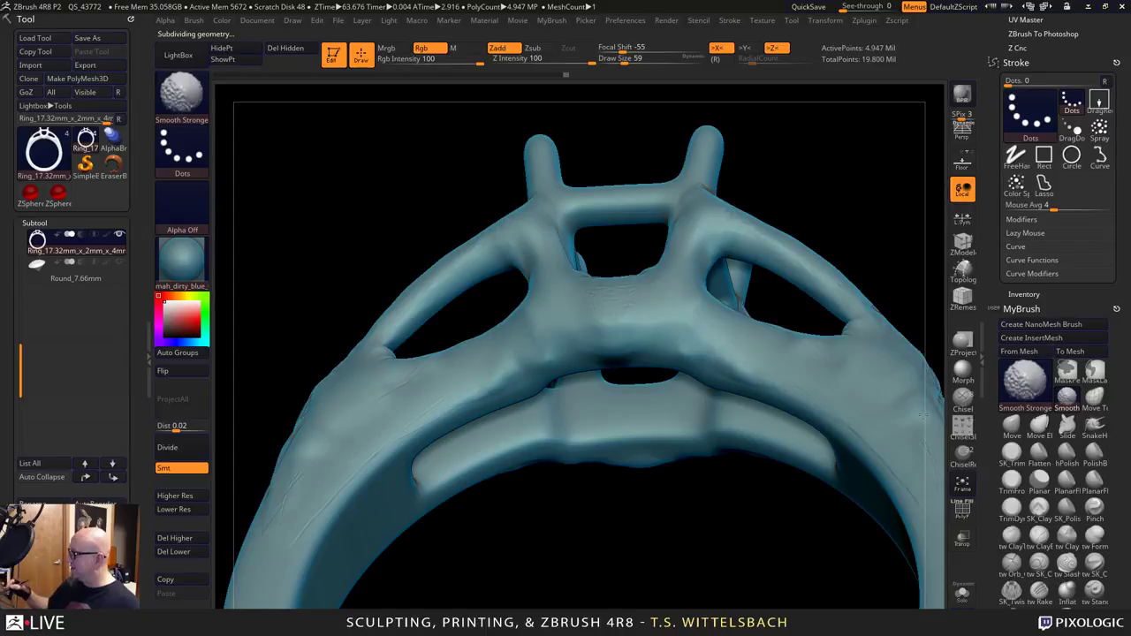
Build up the joints where the front prongs meet the ring's upper shoulder struts with tw ClayTubes strokes.
mouse_move(652, 531)
mouse_down()
mouse_move(627, 573)
mouse_move(603, 522)
mouse_move(549, 477)
mouse_up()
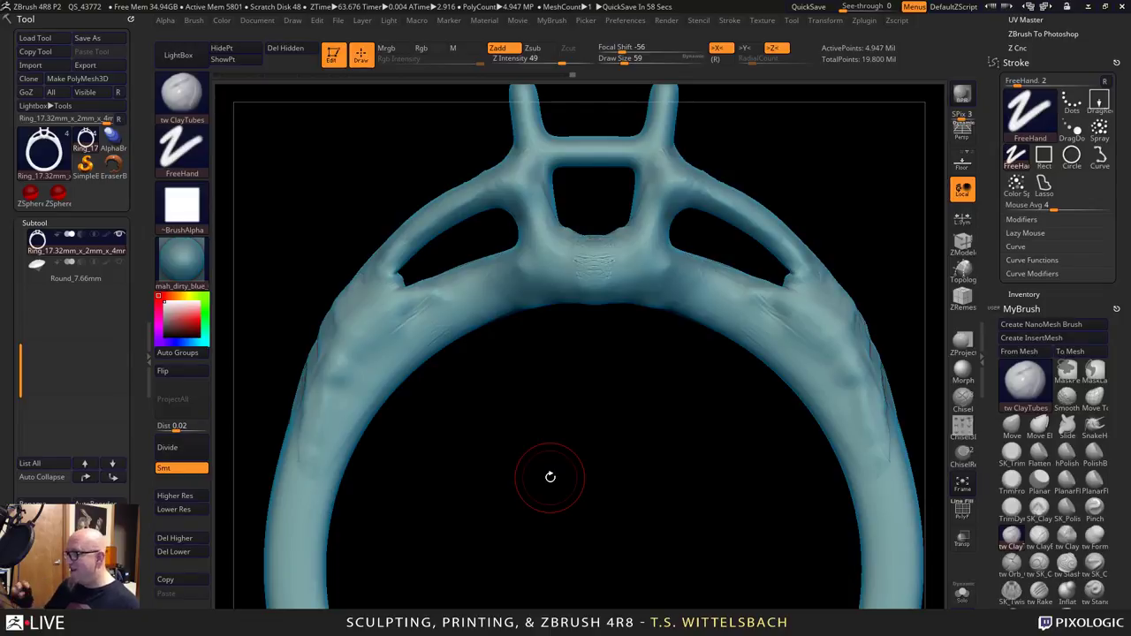
drag(538, 353, 566, 430)
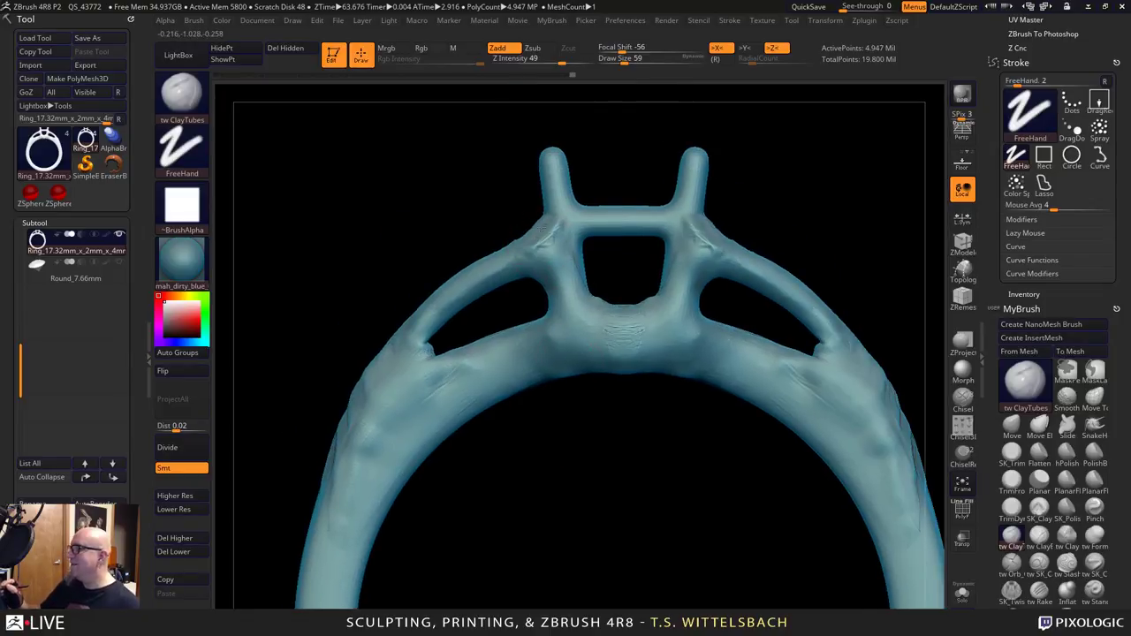
drag(549, 219, 502, 254)
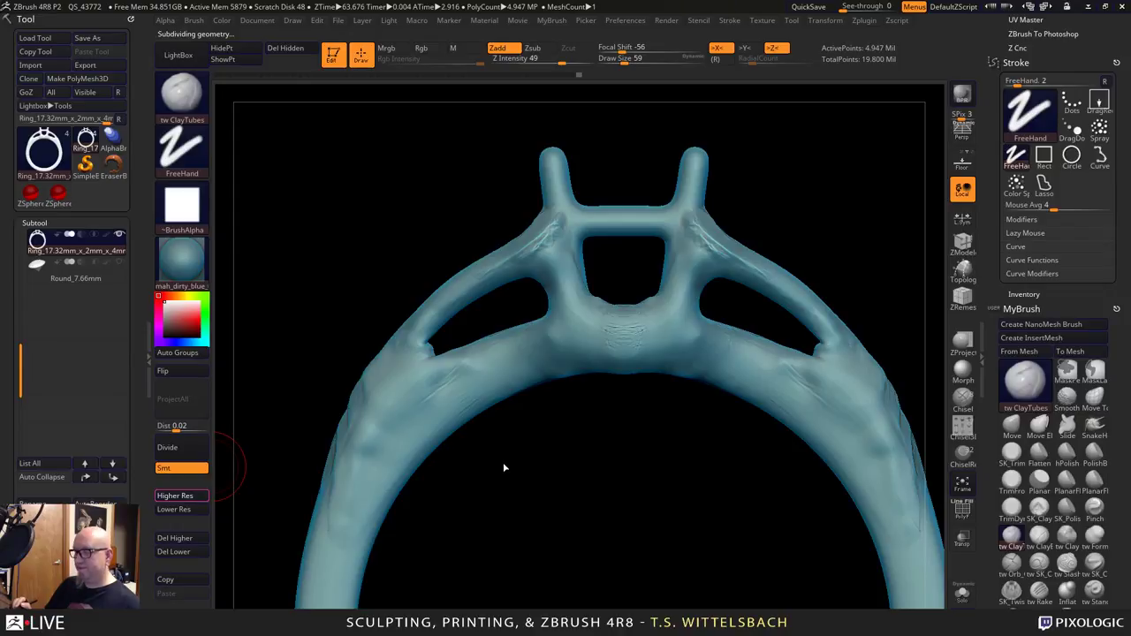
Switch to Photoshop to view the crab card render, and minimize its window.
key(alt+Tab)
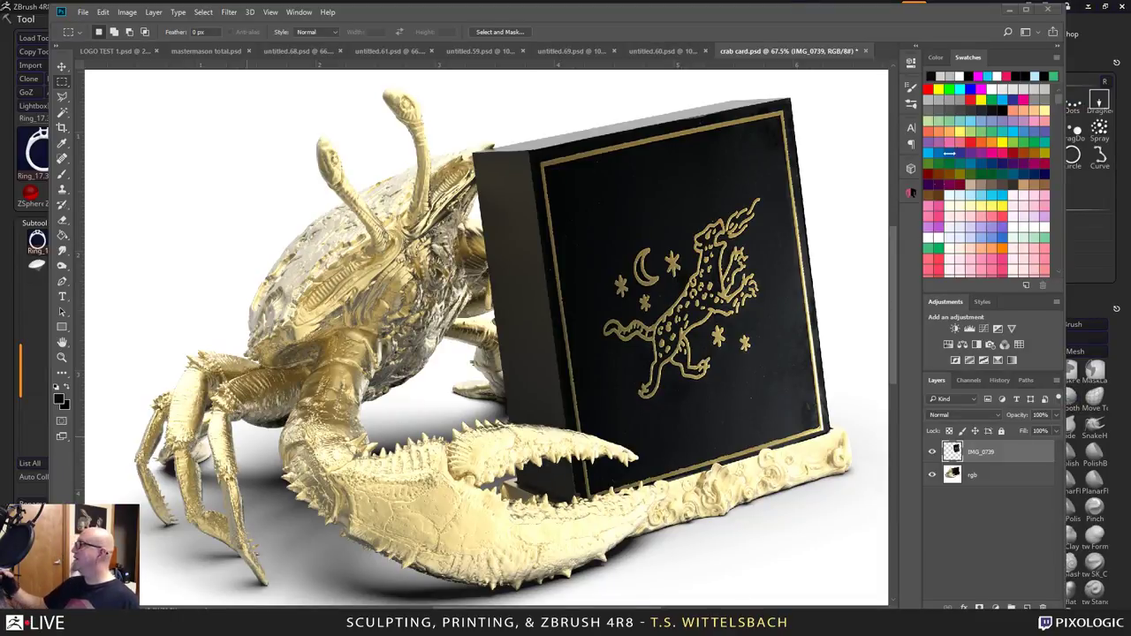
click(1013, 13)
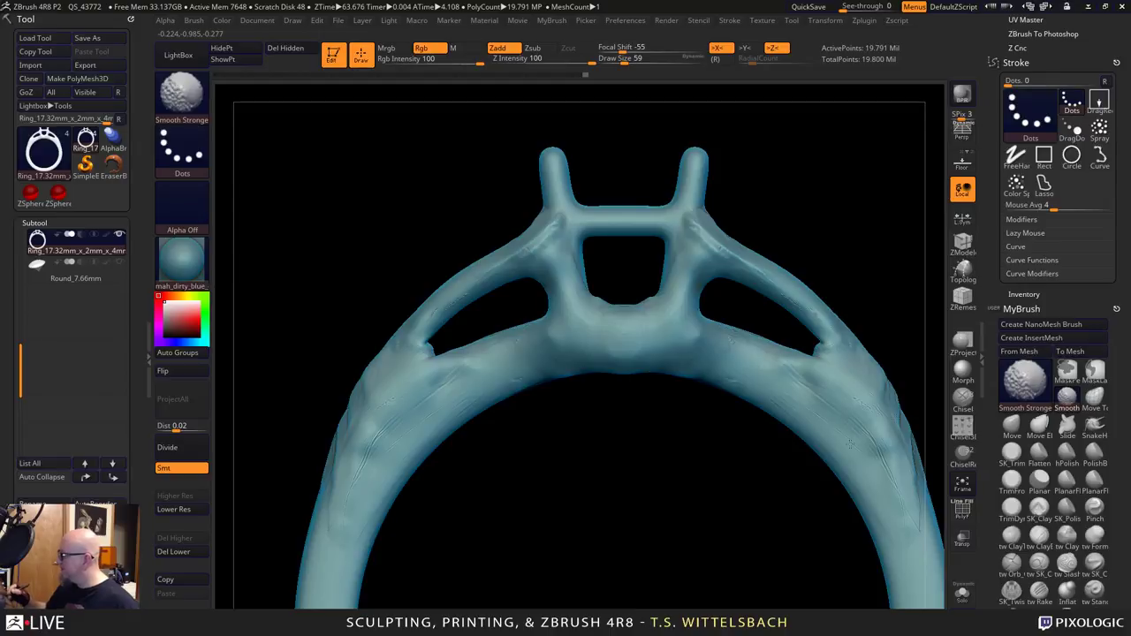
Add tw ClayTubes strokes to the notches where the split shoulder struts join the band.
mouse_move(524, 495)
mouse_down()
mouse_move(654, 516)
mouse_move(560, 513)
mouse_move(624, 504)
mouse_up()
drag(624, 503, 871, 416)
key(shift)
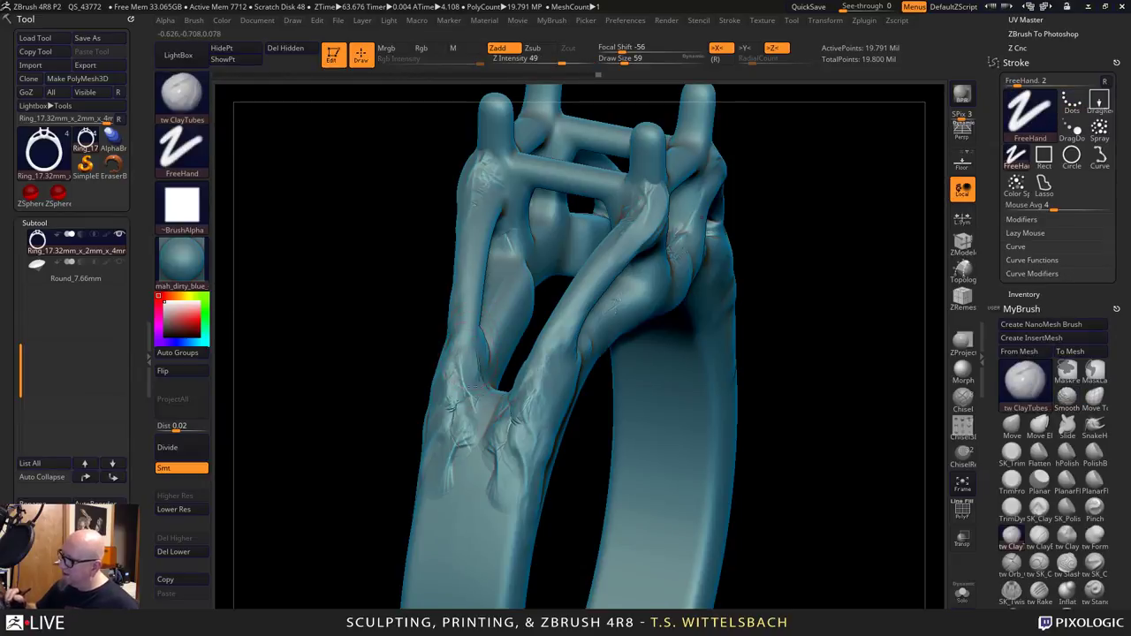
shift+drag(821, 316, 560, 473)
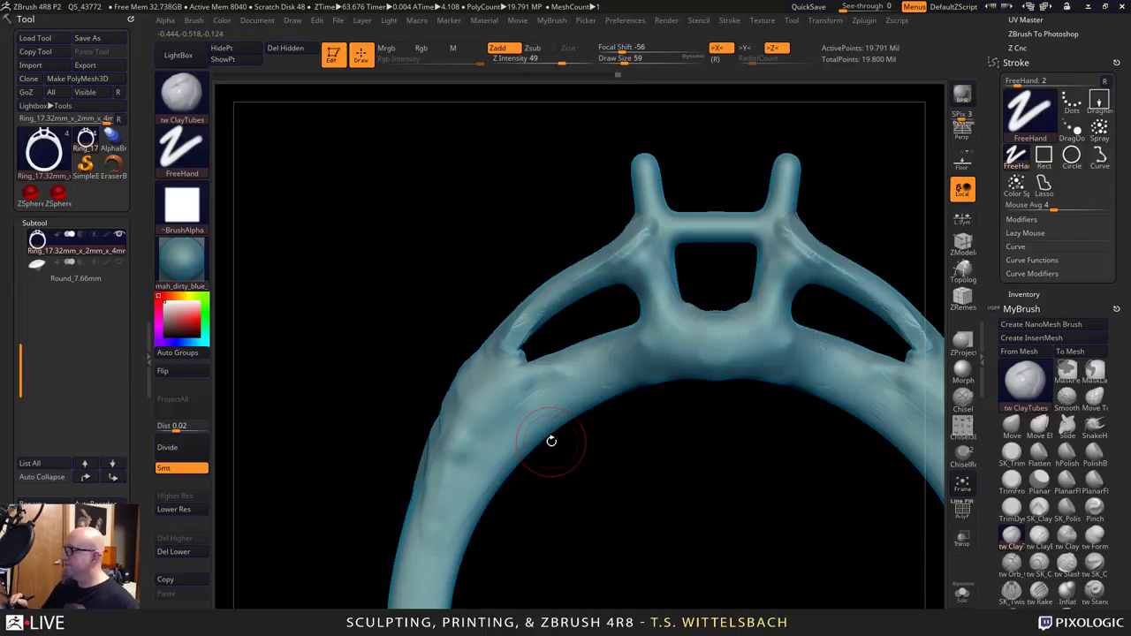
drag(529, 322, 518, 359)
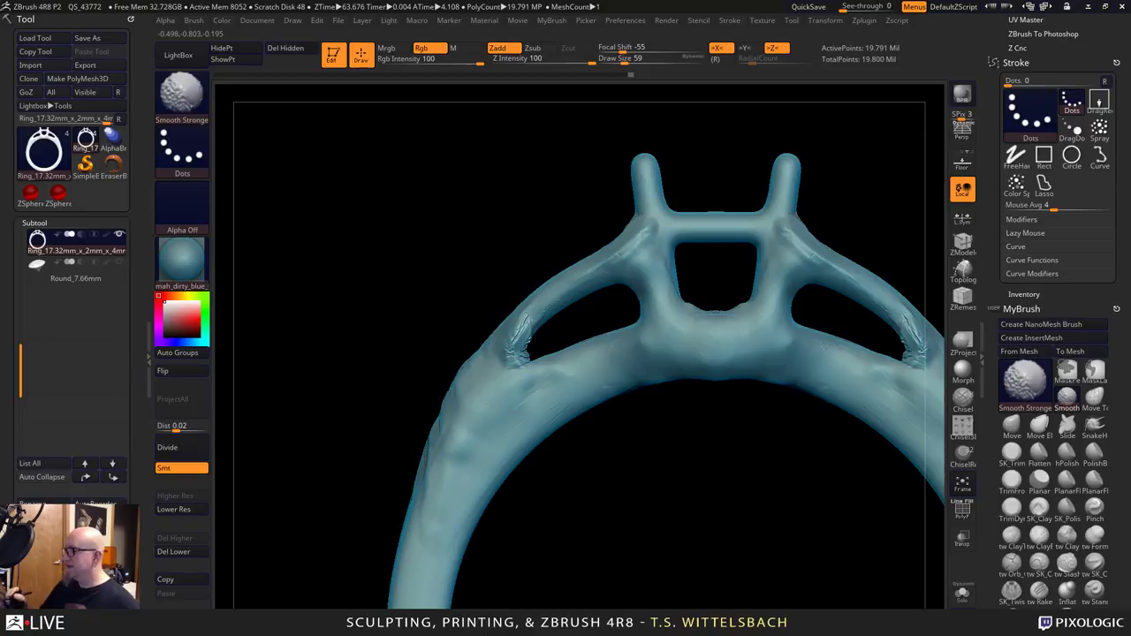
alt+drag(551, 468, 575, 500)
mouse_move(523, 327)
mouse_down()
mouse_move(510, 366)
mouse_move(520, 346)
mouse_move(540, 366)
mouse_move(524, 406)
mouse_up()
Layer crossing tw ClayTubes strokes over the lower shoulder struts and the centre bridge below the prong opening.
drag(573, 364, 601, 356)
drag(594, 412, 643, 432)
mouse_move(547, 389)
mouse_down()
mouse_move(613, 334)
mouse_move(647, 354)
mouse_up()
drag(843, 295, 870, 279)
mouse_move(554, 386)
mouse_down()
mouse_move(637, 347)
mouse_move(658, 352)
mouse_move(657, 335)
mouse_up()
mouse_move(651, 341)
mouse_down()
mouse_move(664, 358)
mouse_move(668, 342)
mouse_move(663, 355)
mouse_up()
drag(774, 314, 841, 308)
mouse_move(707, 349)
mouse_down()
mouse_move(695, 355)
mouse_move(751, 379)
mouse_up()
Lower the tw ClayTubes brush's Z Intensity to 11 and stroke lightly along the shoulders and lower struts.
drag(561, 60, 562, 61)
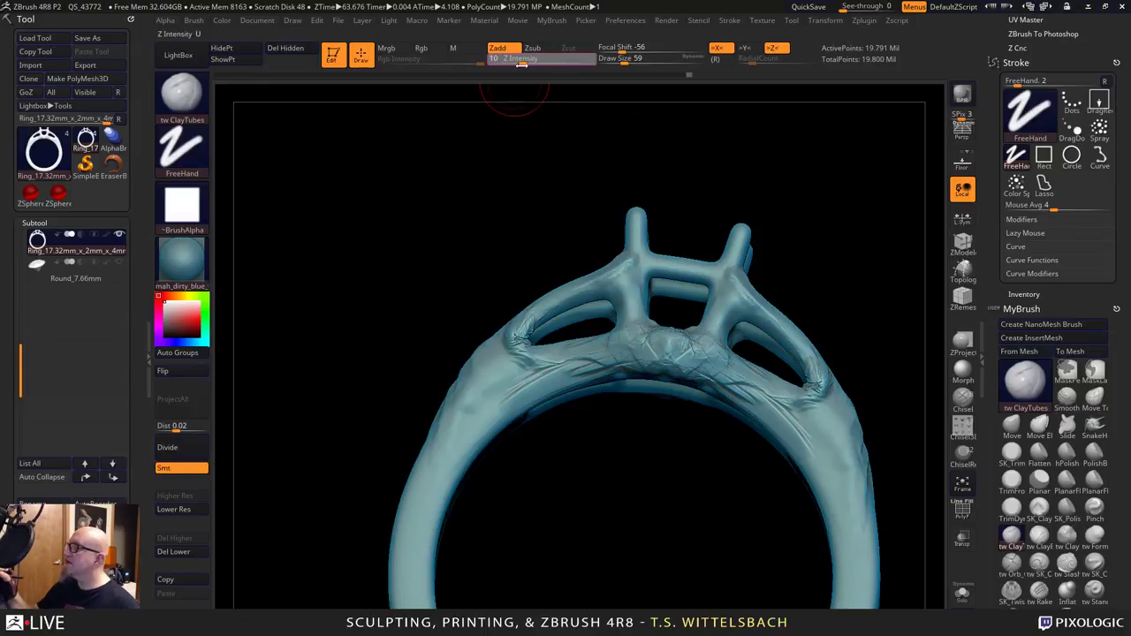
alt+drag(553, 434, 594, 369)
drag(624, 309, 585, 321)
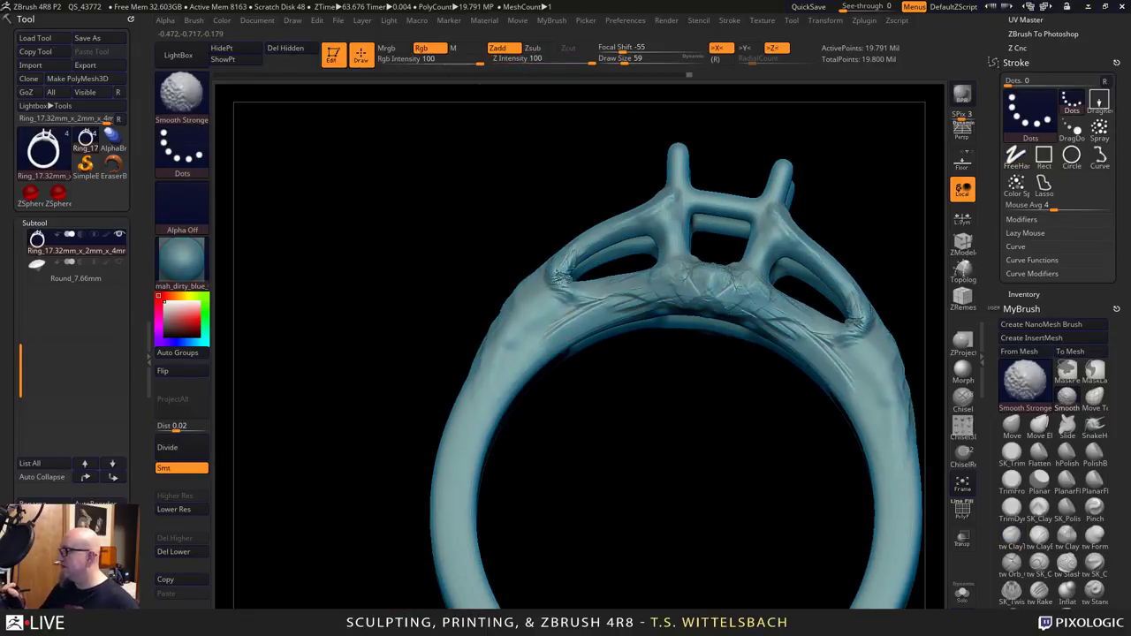
mouse_move(503, 377)
shift+mouse_down()
mouse_move(479, 400)
mouse_move(550, 327)
mouse_move(528, 349)
shift+mouse_up()
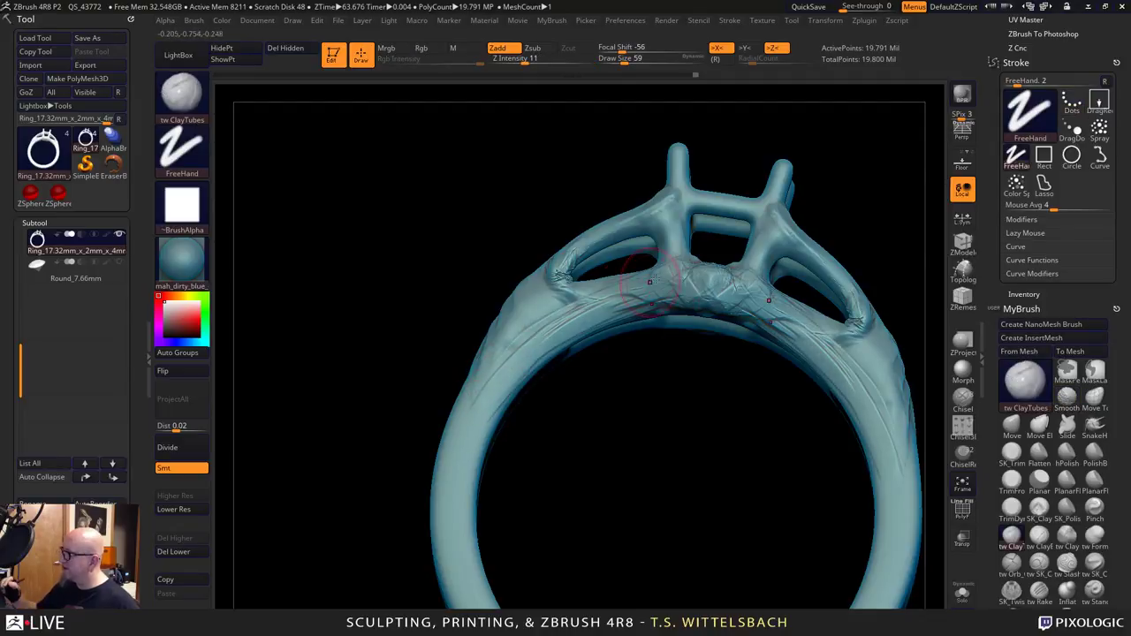
mouse_move(638, 290)
mouse_down()
mouse_move(610, 306)
mouse_move(522, 305)
mouse_move(523, 371)
mouse_move(509, 394)
mouse_up()
Sculpt long clay strokes from the shoulder split down the outer face of the band.
drag(565, 434, 606, 432)
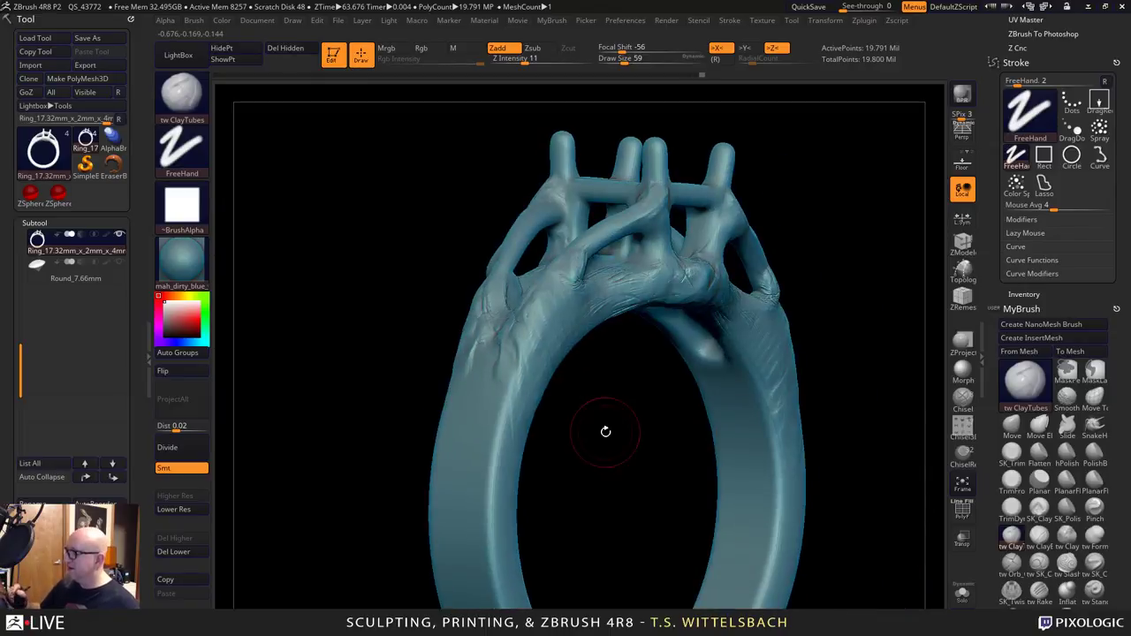
drag(533, 307, 491, 380)
drag(532, 329, 485, 468)
drag(545, 299, 518, 341)
key(shift)
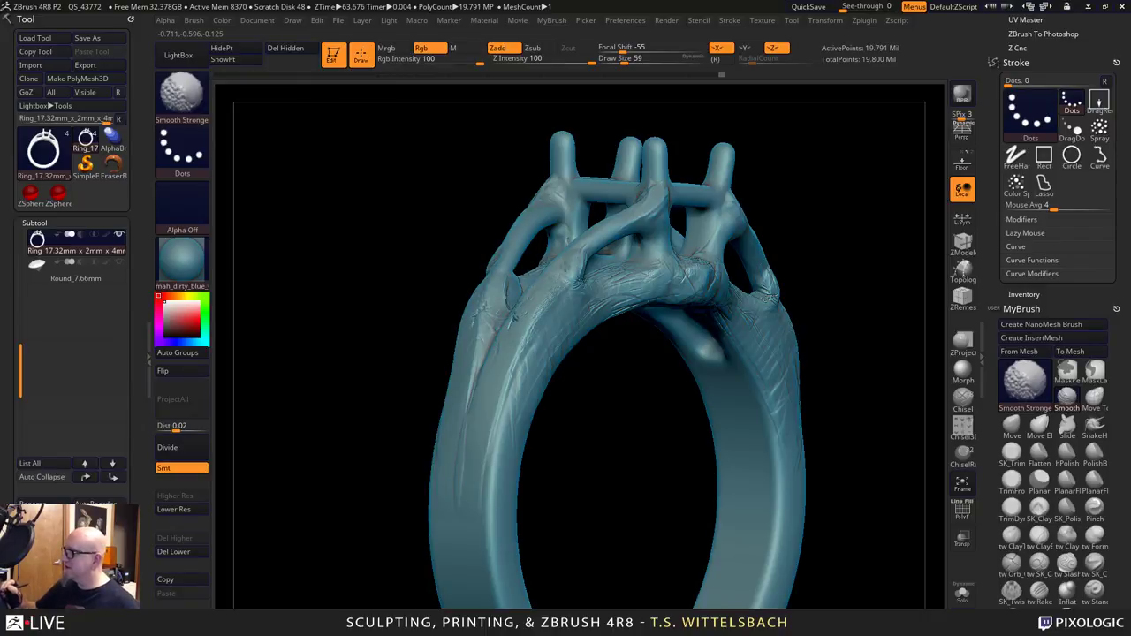
Smooth the clay texture on the upper struts, centre bridge and shoulders with the Smooth Stronger brush.
mouse_move(584, 250)
shift+mouse_down()
mouse_move(566, 281)
mouse_move(634, 303)
mouse_move(647, 265)
shift+mouse_up()
shift+drag(851, 160, 821, 150)
alt+drag(720, 355, 628, 417)
mouse_move(631, 322)
mouse_down()
mouse_move(634, 339)
mouse_move(645, 336)
mouse_move(635, 335)
mouse_up()
key(shift)
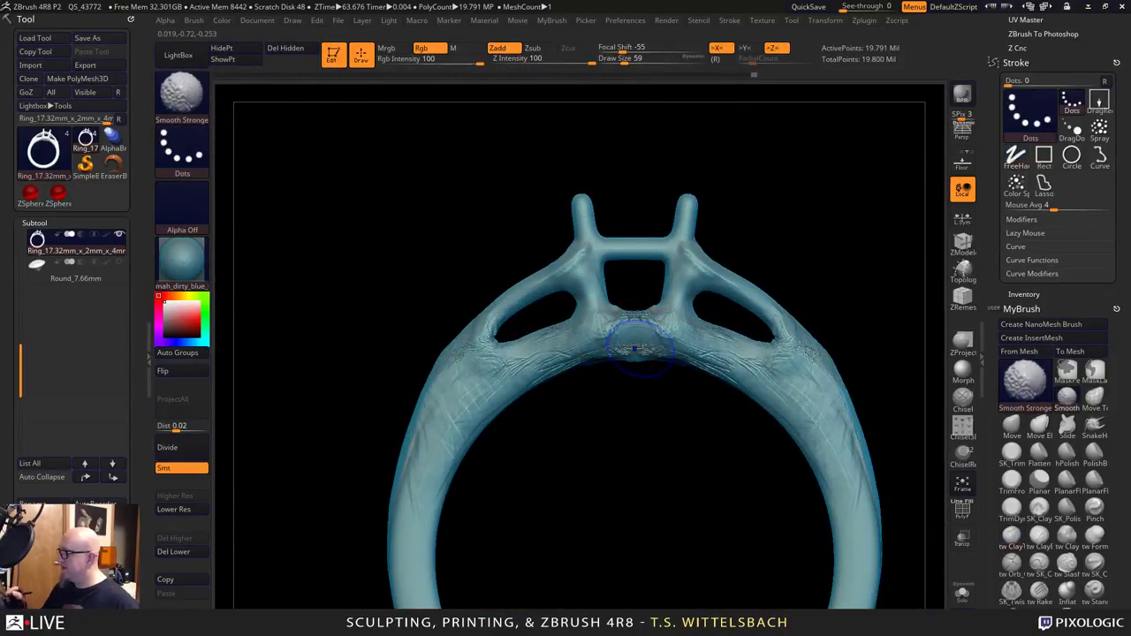
shift+drag(454, 386, 520, 365)
Replace the X and Z symmetry with radial symmetry about the Y axis, using a radial count of 2.
drag(599, 517, 725, 594)
shift+drag(761, 448, 768, 603)
alt+drag(741, 495, 618, 391)
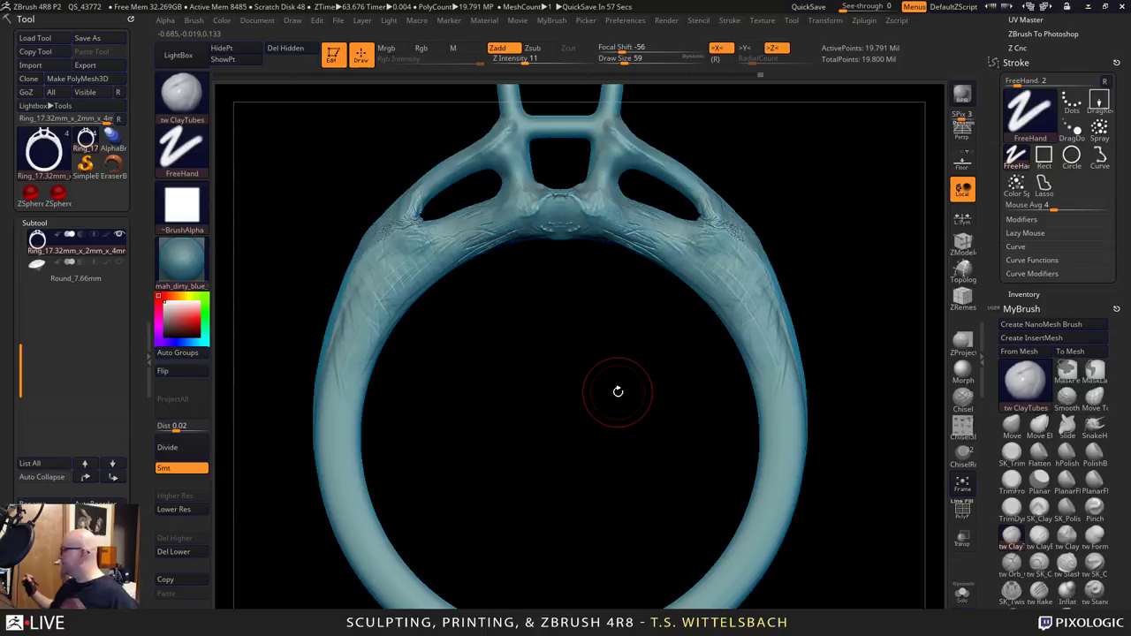
alt+drag(565, 473, 551, 379)
drag(770, 326, 789, 297)
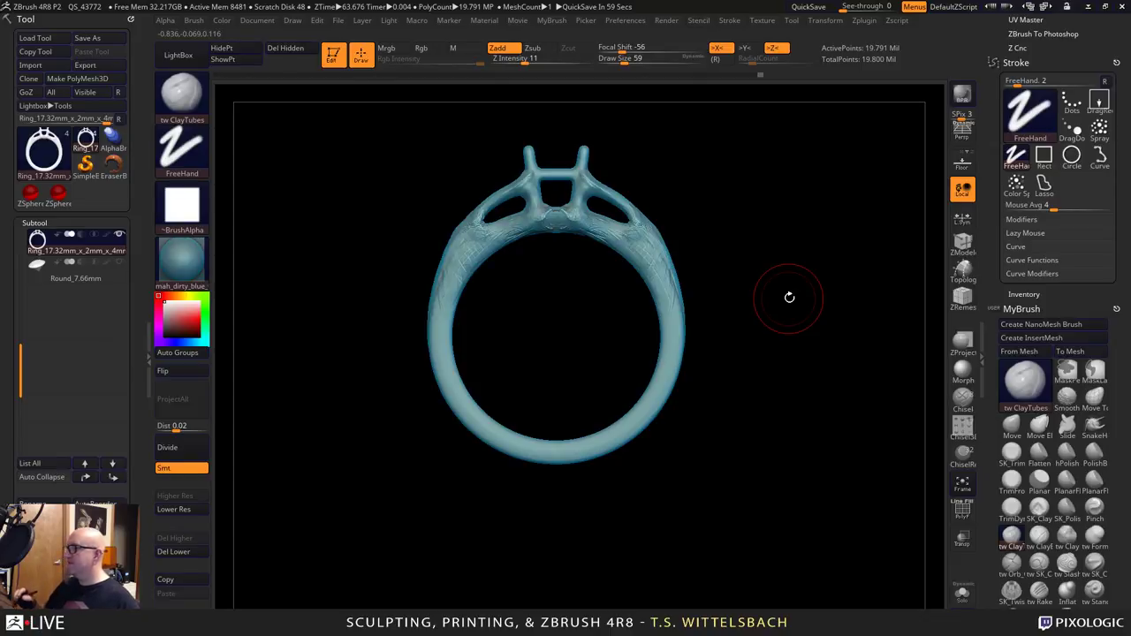
mouse_move(789, 297)
mouse_down()
mouse_move(632, 510)
mouse_move(787, 437)
mouse_move(795, 463)
mouse_move(774, 481)
mouse_move(605, 501)
mouse_move(605, 408)
mouse_up()
alt+drag(727, 203, 694, 361)
click(732, 50)
click(776, 50)
click(747, 50)
click(720, 59)
drag(749, 60, 735, 60)
Twist the four prongs and their crossbars around the ring's vertical axis with the Move brush at draw size 125.
mouse_move(654, 357)
alt+mouse_down()
mouse_move(639, 286)
mouse_move(661, 286)
alt+mouse_up()
key(space)
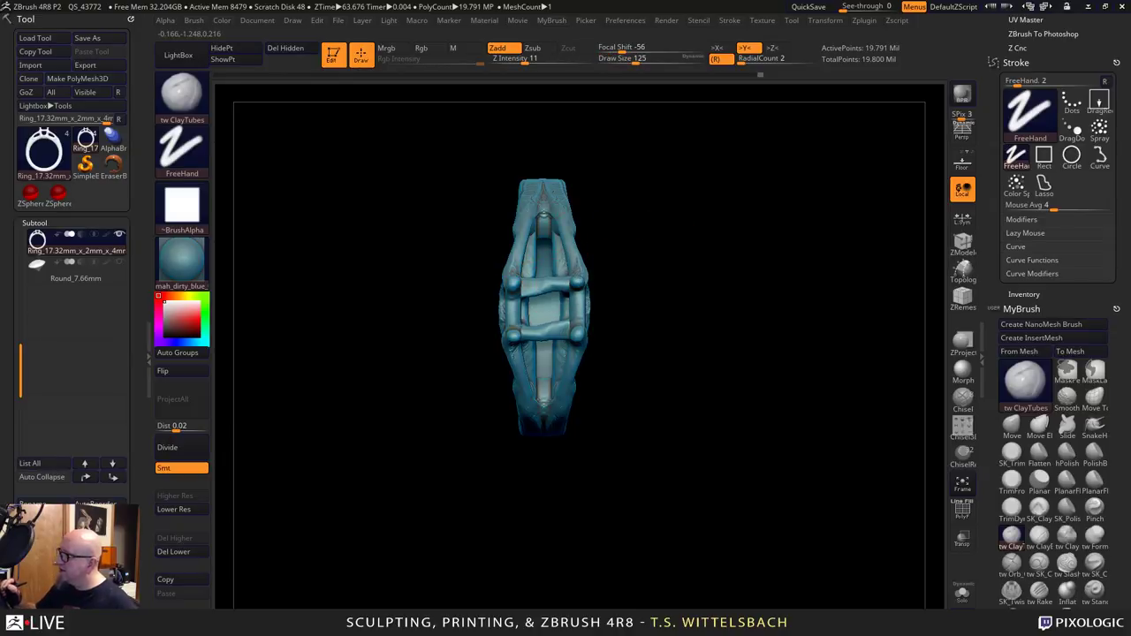
key(ctrl)
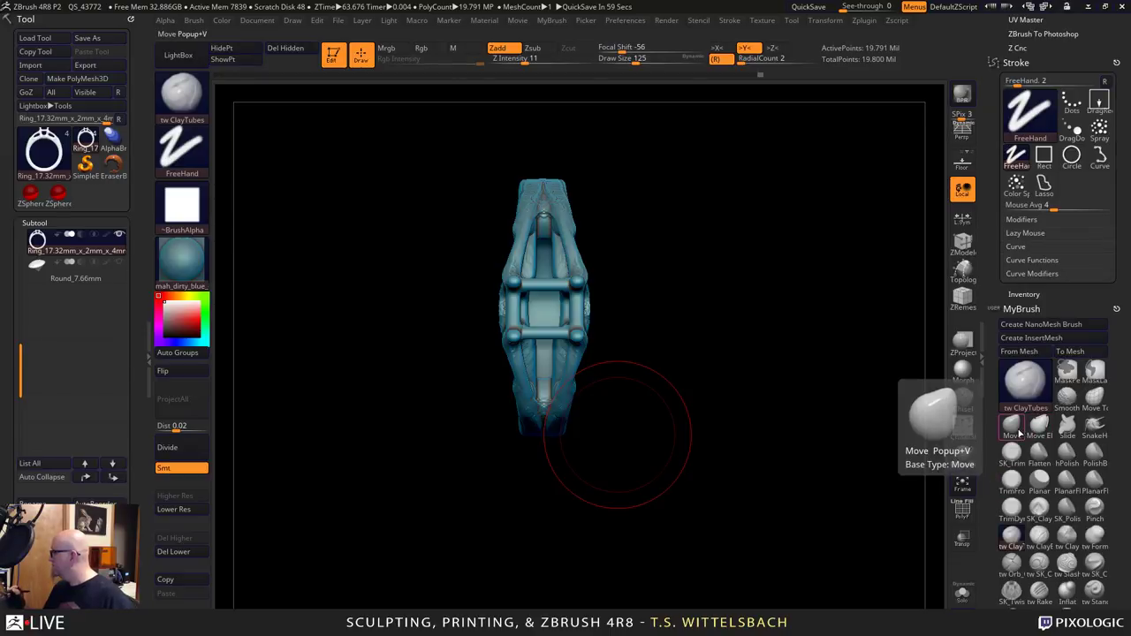
click(1012, 426)
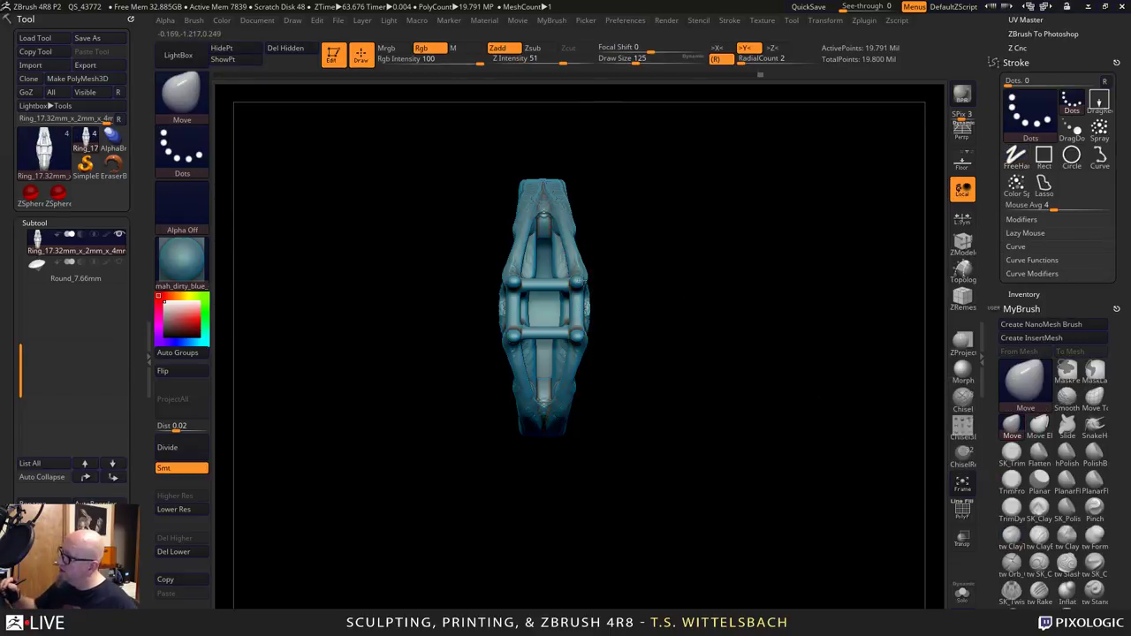
drag(576, 285, 545, 253)
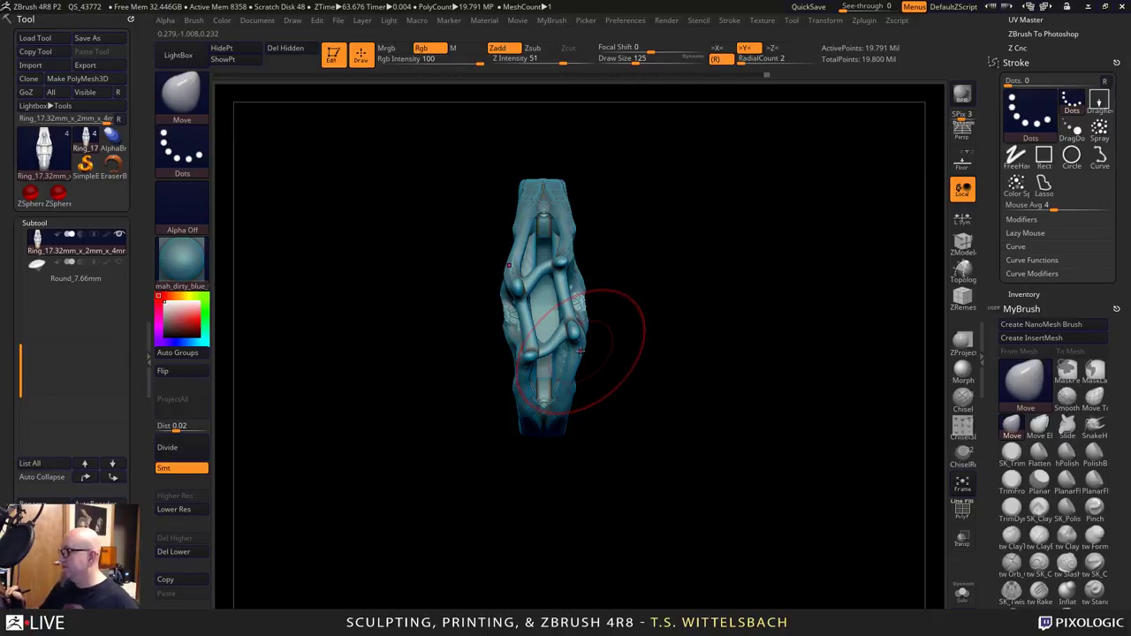
drag(596, 327, 599, 325)
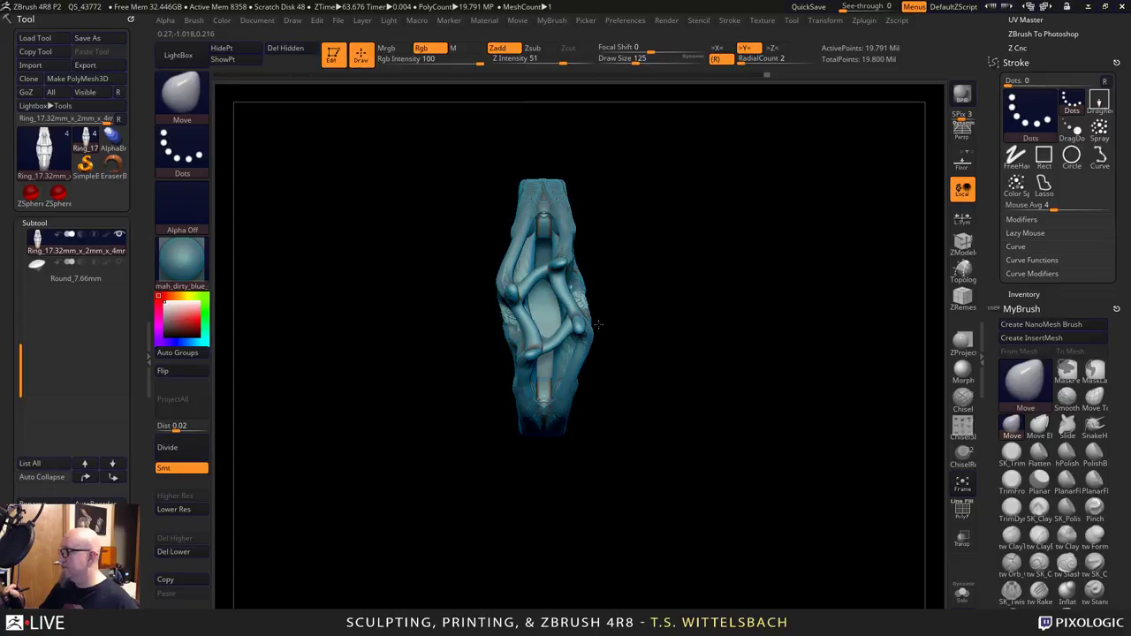
drag(543, 350, 546, 356)
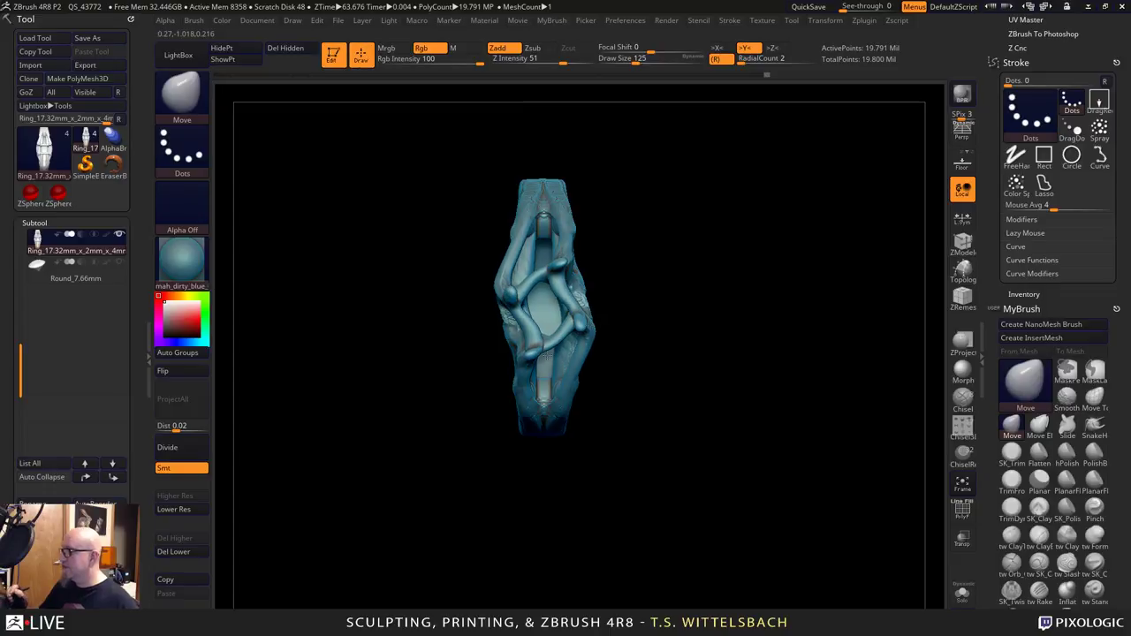
Drop the ring two subdivision levels and pull the prongs and side struts further into a swirl.
click(185, 511)
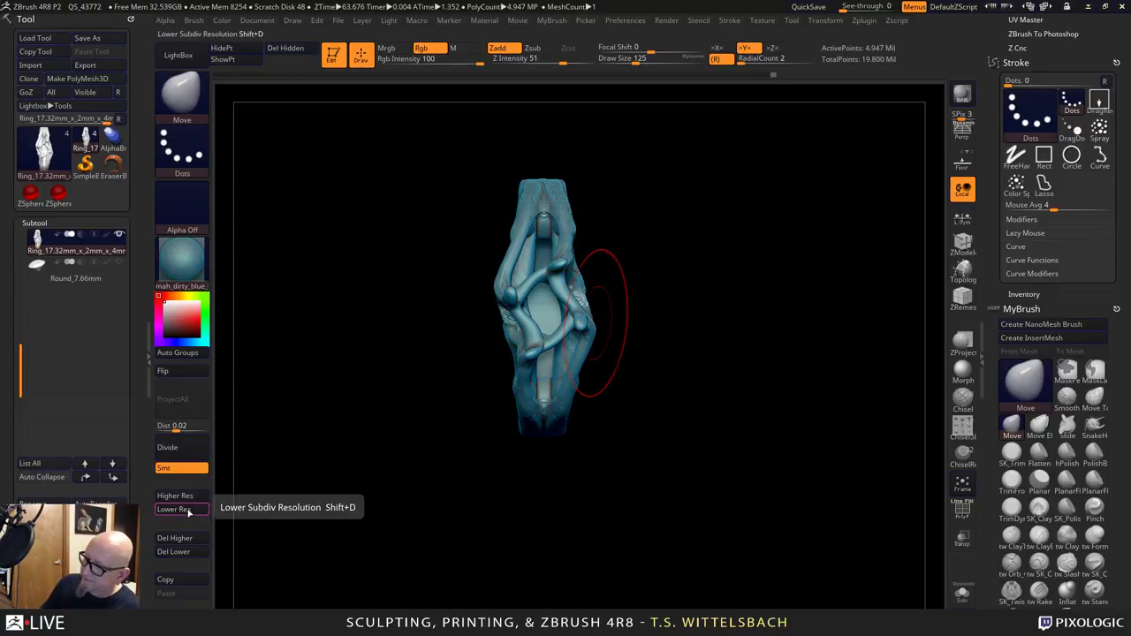
mouse_move(582, 328)
mouse_down()
mouse_move(588, 314)
mouse_move(566, 334)
mouse_up()
drag(559, 269, 540, 259)
drag(585, 347, 590, 373)
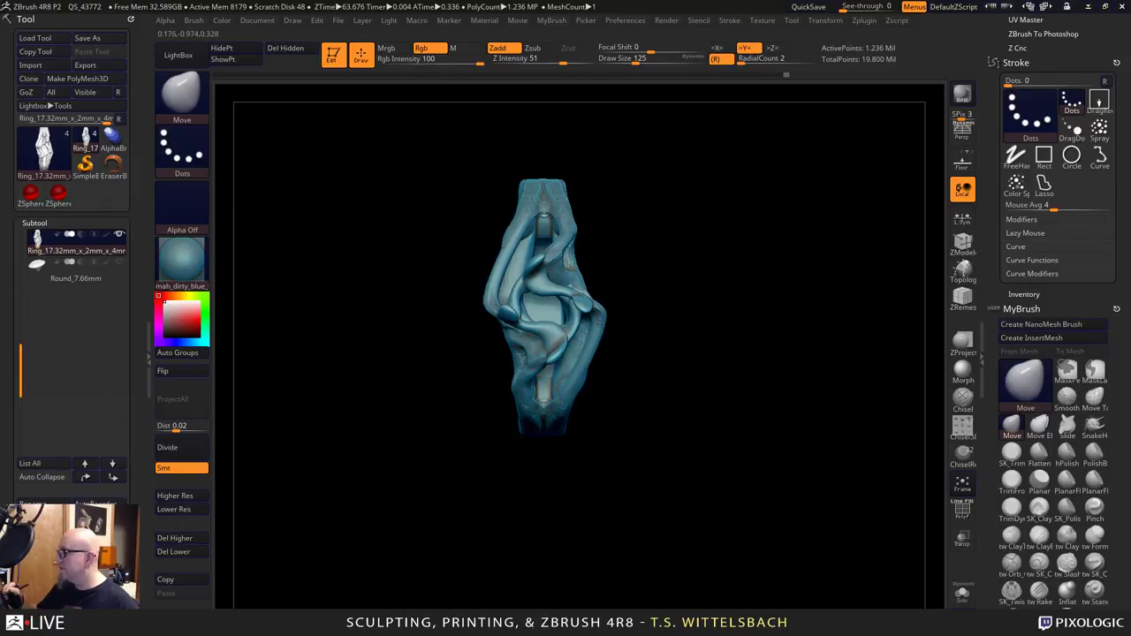
Reduce the Move brush's draw size to 51 and shape the inner bars into a rounded setting opening.
key(space)
drag(573, 331, 560, 329)
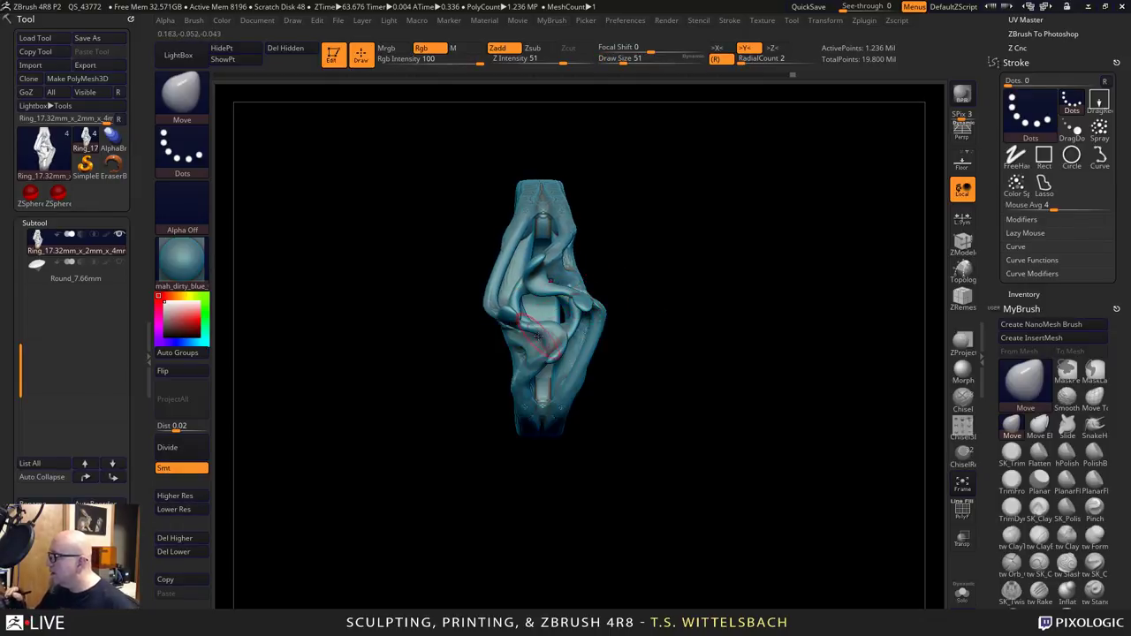
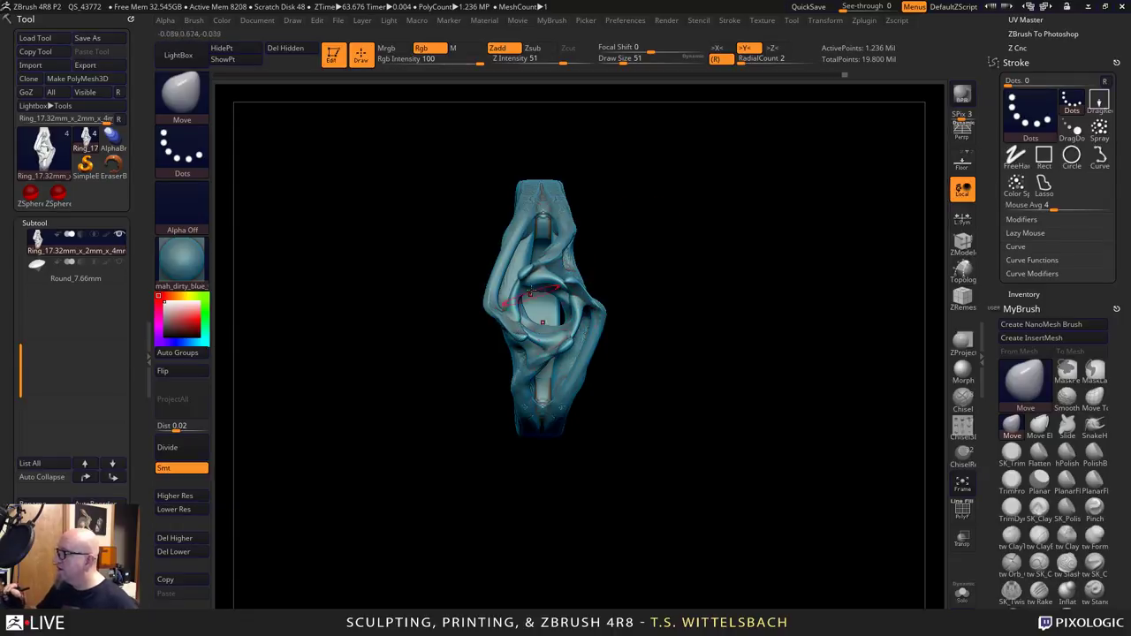
mouse_move(663, 362)
mouse_down()
mouse_move(698, 292)
mouse_move(707, 348)
mouse_move(619, 386)
mouse_up()
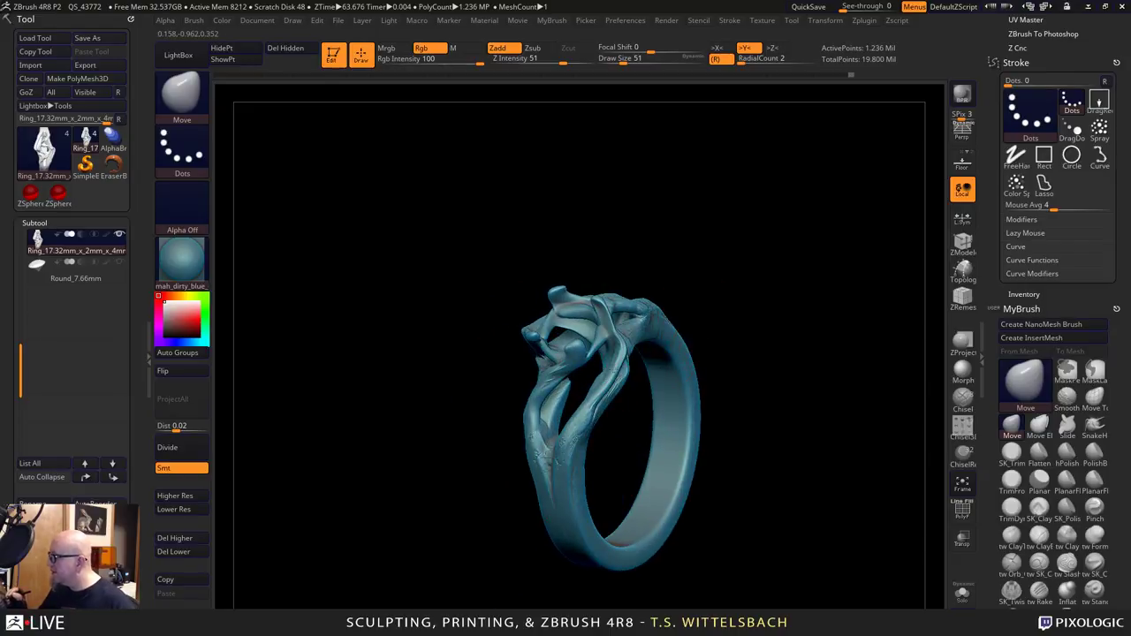
mouse_move(752, 318)
mouse_down()
mouse_move(772, 320)
mouse_move(732, 359)
mouse_up()
Set the Move brush's draw size to 91 and reshape the outer struts into smoother curves around the setting.
key(space)
drag(619, 364, 631, 364)
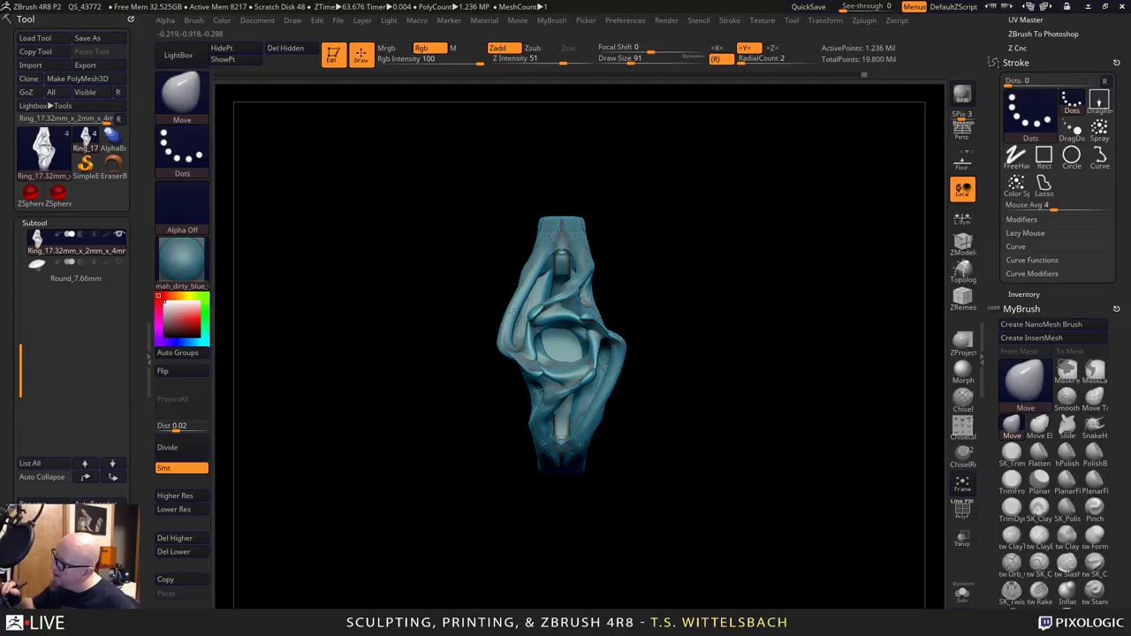
drag(618, 495, 608, 384)
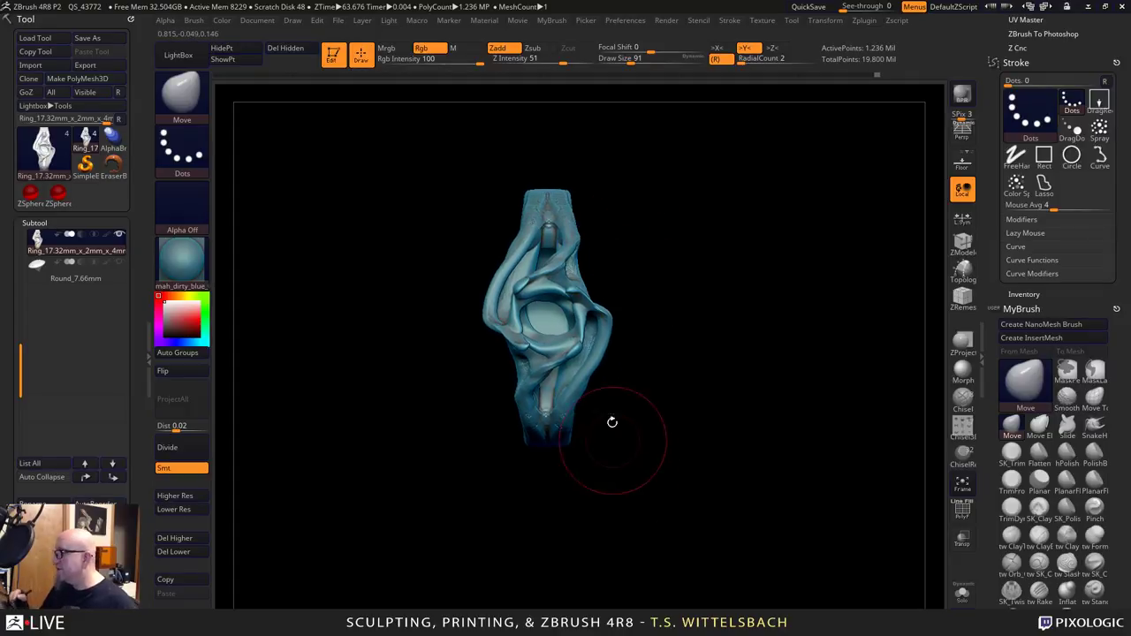
drag(508, 256, 491, 305)
drag(612, 333, 587, 365)
drag(597, 456, 639, 397)
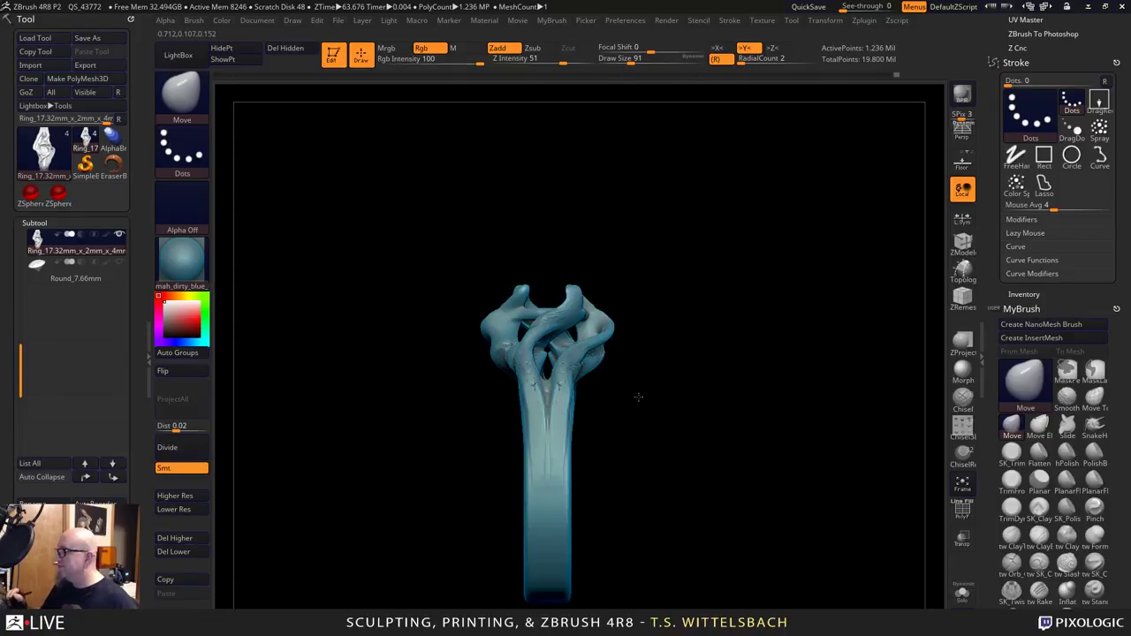
drag(716, 289, 672, 392)
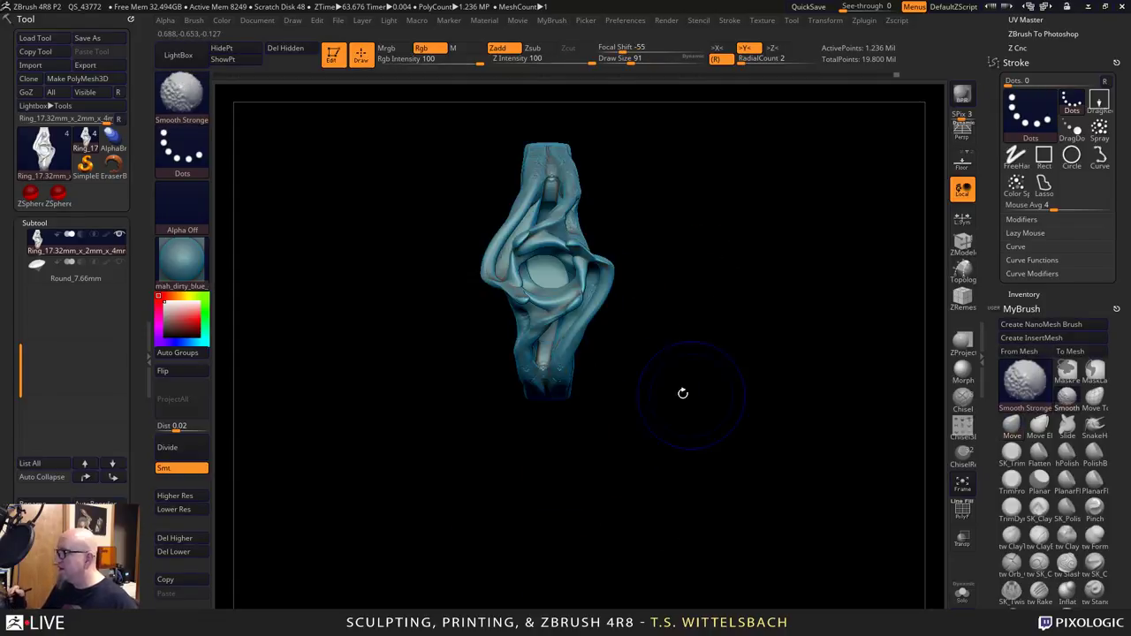
drag(624, 174, 772, 96)
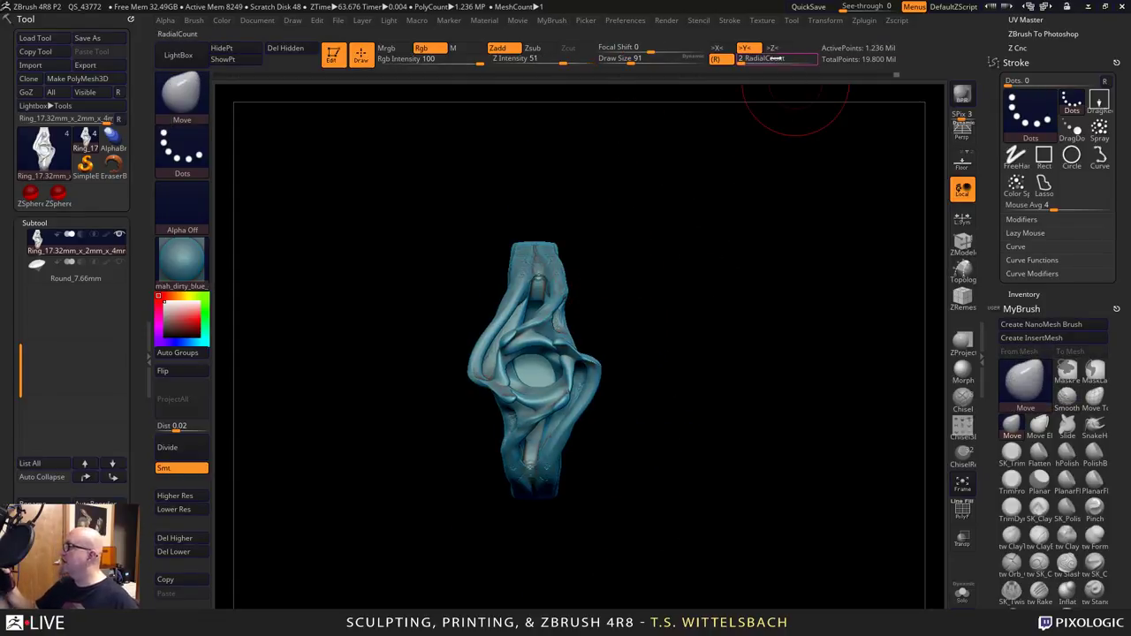
Reduce the Move brush's draw size to 65 and refine the curves of the upper strut and outer side struts.
drag(567, 241, 578, 243)
key(space)
drag(539, 304, 533, 304)
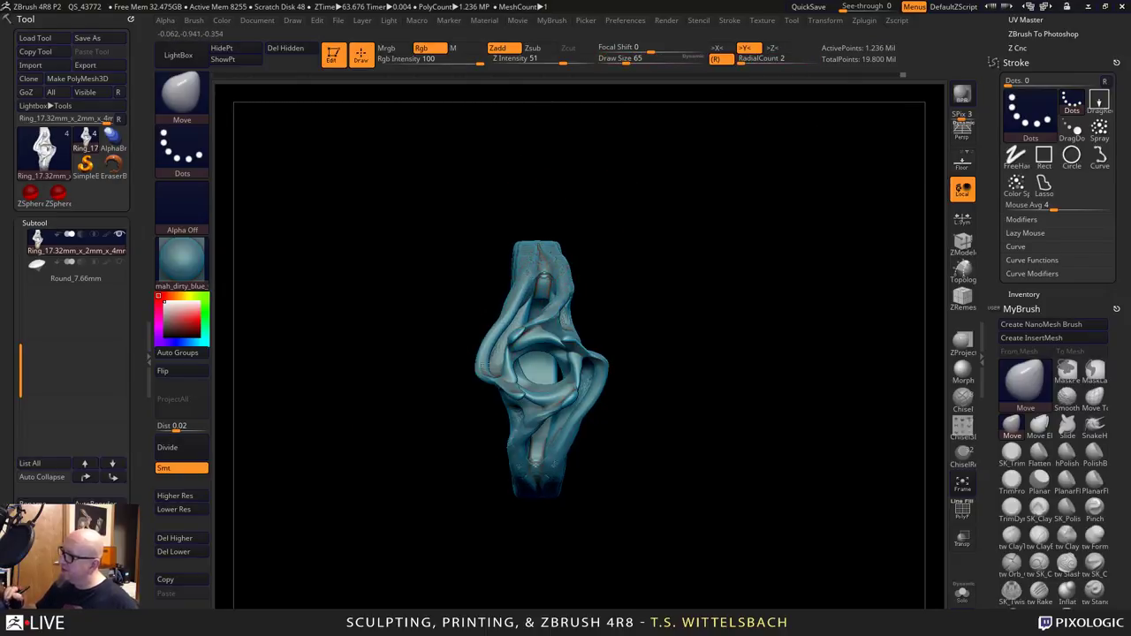
drag(486, 367, 483, 366)
drag(492, 341, 488, 339)
drag(495, 327, 491, 325)
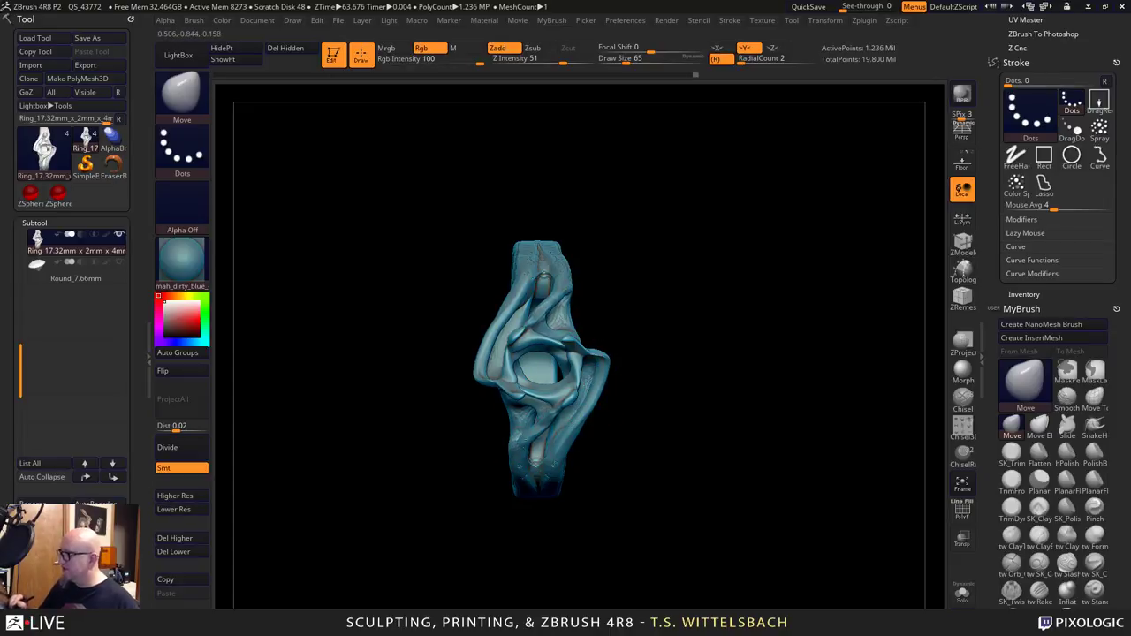
mouse_move(1120, 566)
mouse_down()
mouse_move(1120, 352)
mouse_move(1120, 380)
mouse_up()
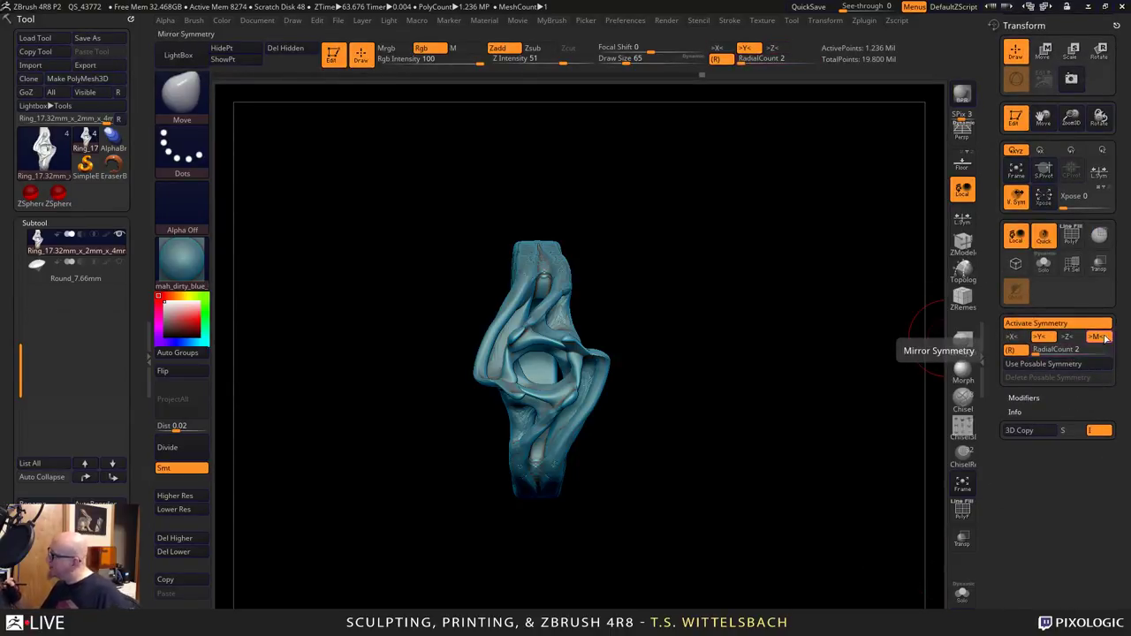
scroll(999, 510, up, 5)
scroll(999, 510, up, 5)
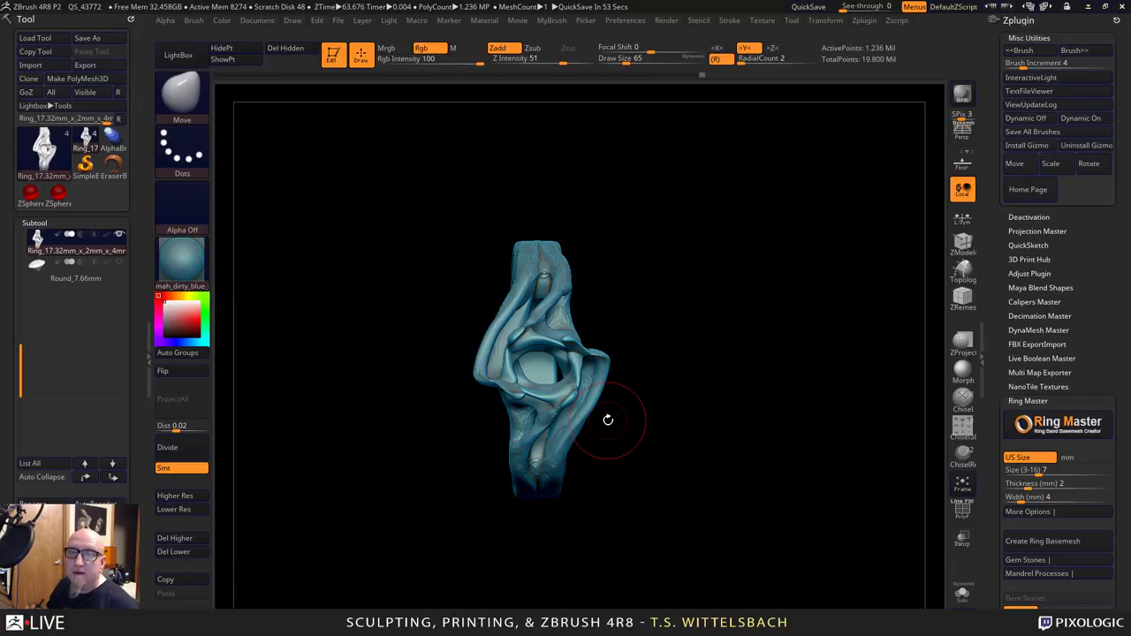
Adjust the side struts where they bulge beyond the band with the Move brush, working from the ring's back.
drag(609, 420, 654, 467)
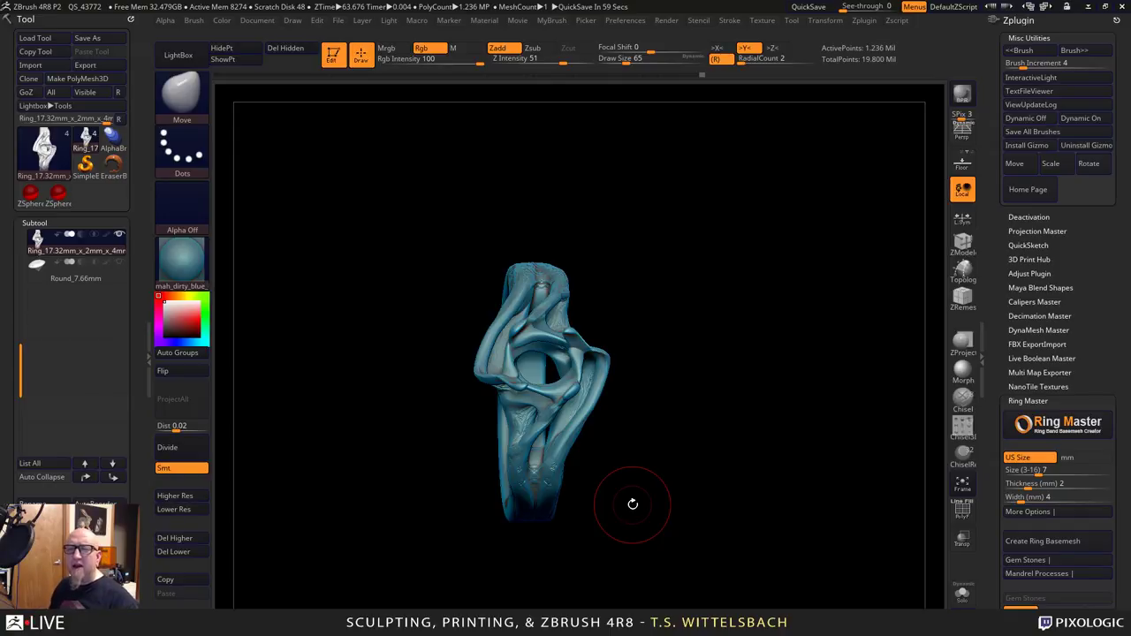
drag(633, 504, 687, 309)
drag(581, 514, 578, 544)
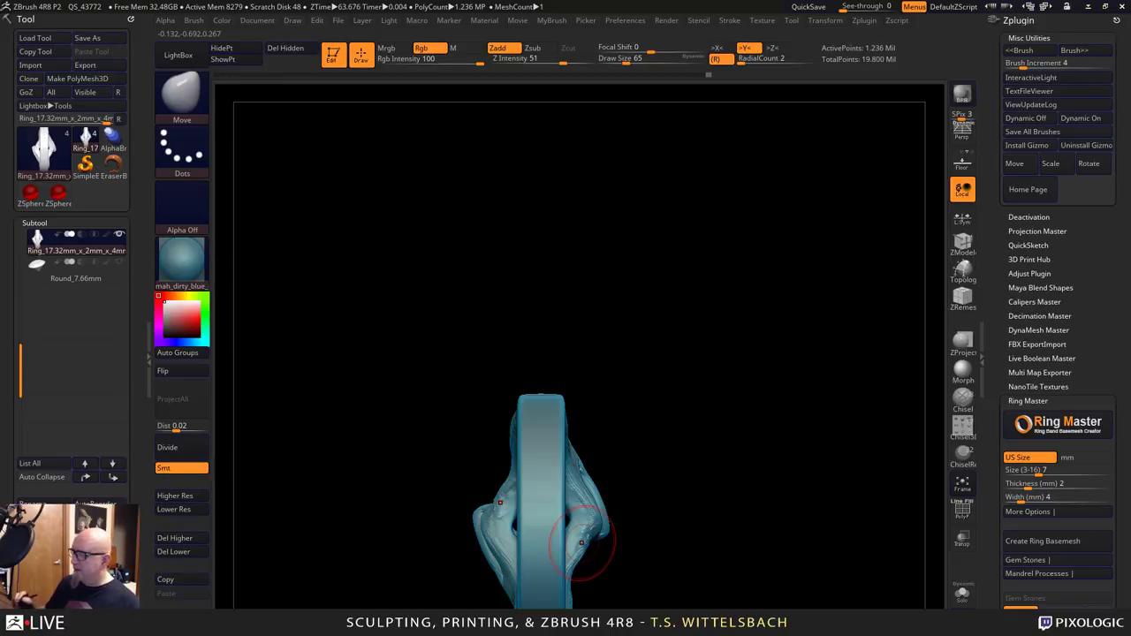
mouse_move(579, 528)
mouse_down()
mouse_move(581, 552)
mouse_move(592, 510)
mouse_up()
mouse_move(665, 480)
mouse_down()
mouse_move(699, 483)
mouse_move(624, 468)
mouse_up()
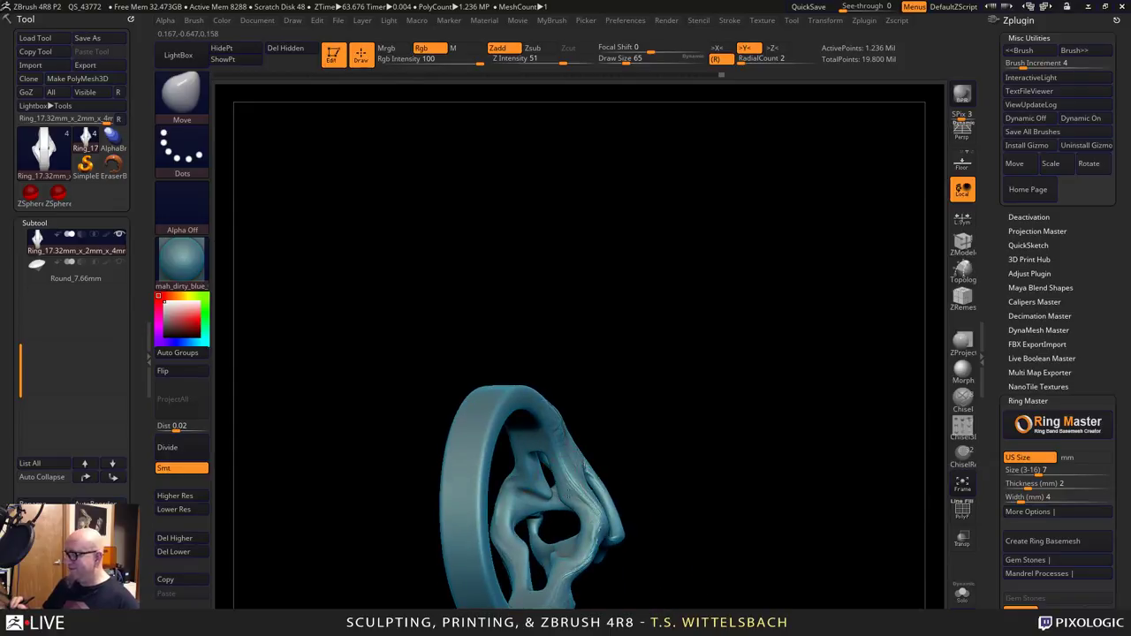
Try to hide the plain rear half of the band with a rectangular selection in side view.
mouse_move(667, 416)
mouse_down()
mouse_move(708, 394)
mouse_move(722, 465)
mouse_move(724, 427)
mouse_move(748, 447)
mouse_move(741, 430)
mouse_move(866, 409)
mouse_move(777, 339)
mouse_up()
mouse_move(829, 241)
ctrl+shift+mouse_down()
mouse_move(591, 591)
mouse_move(523, 610)
mouse_move(533, 606)
ctrl+shift+mouse_up()
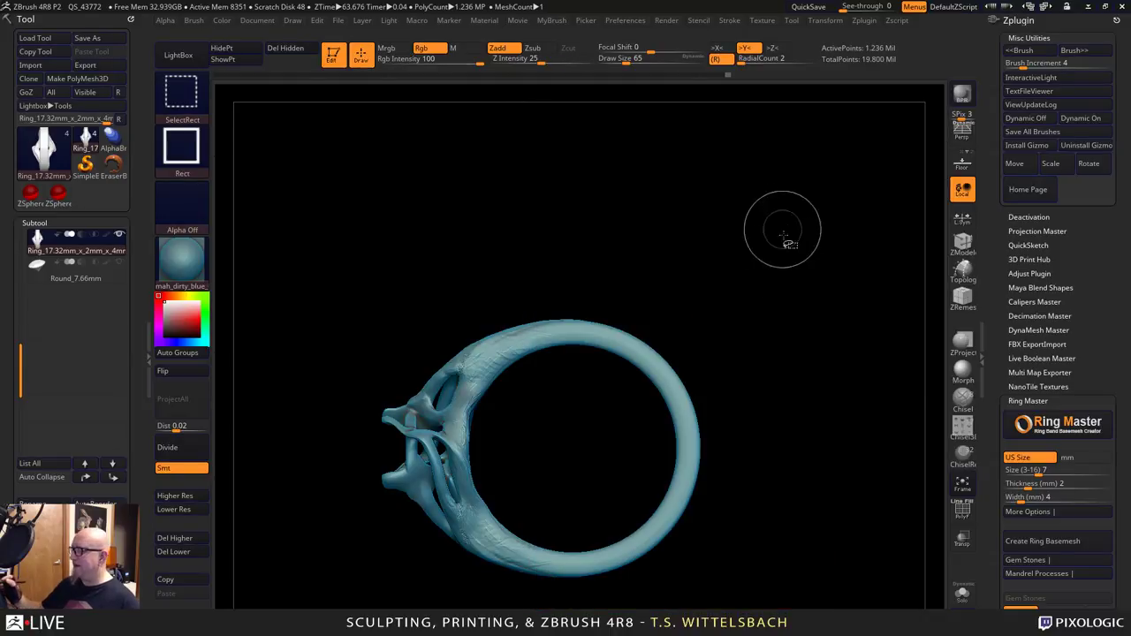
ctrl+shift+drag(782, 237, 539, 606)
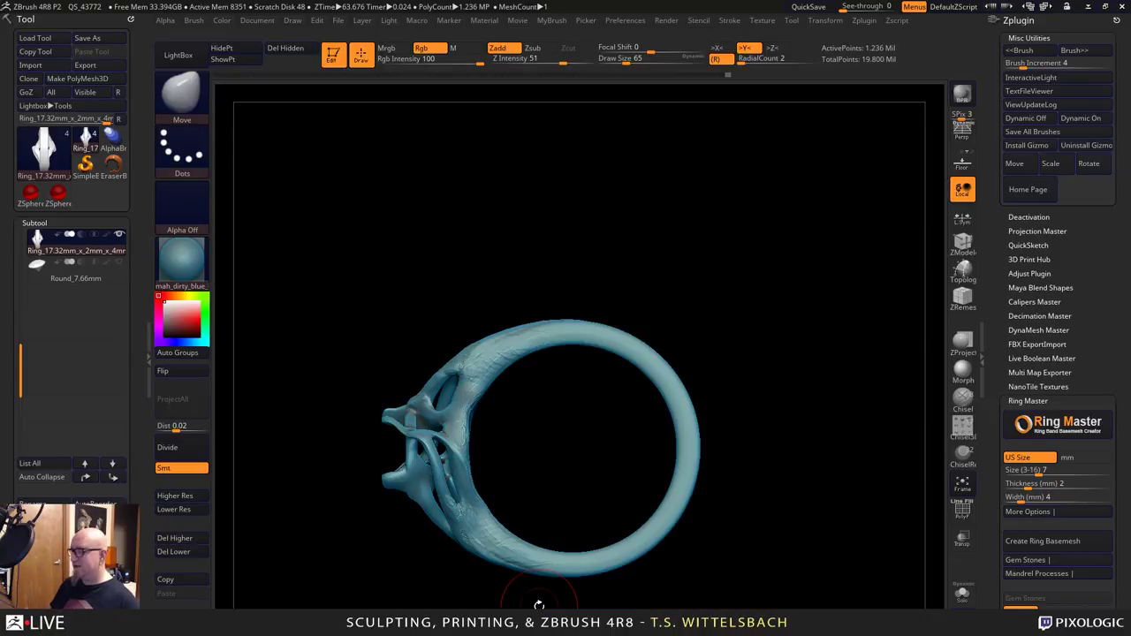
ctrl+shift+drag(846, 216, 539, 602)
drag(740, 533, 717, 452)
drag(630, 396, 643, 408)
Set the Move brush's draw size to 32 and hide the plain rear half of the band, isolating the setting.
key(space)
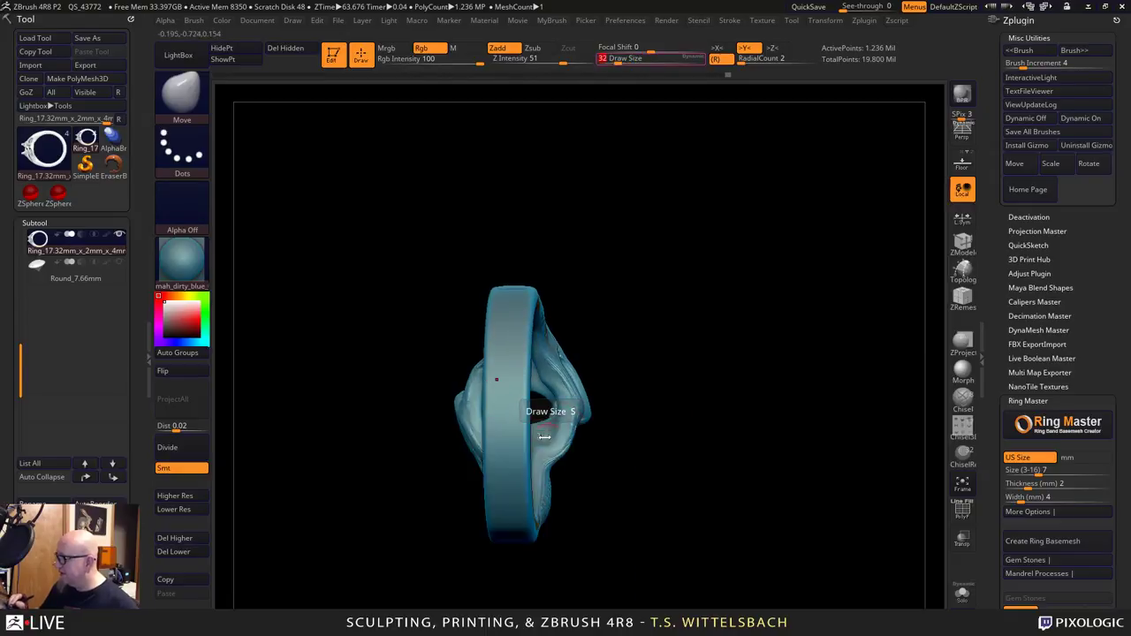
drag(556, 436, 546, 437)
drag(631, 410, 602, 417)
drag(537, 446, 717, 362)
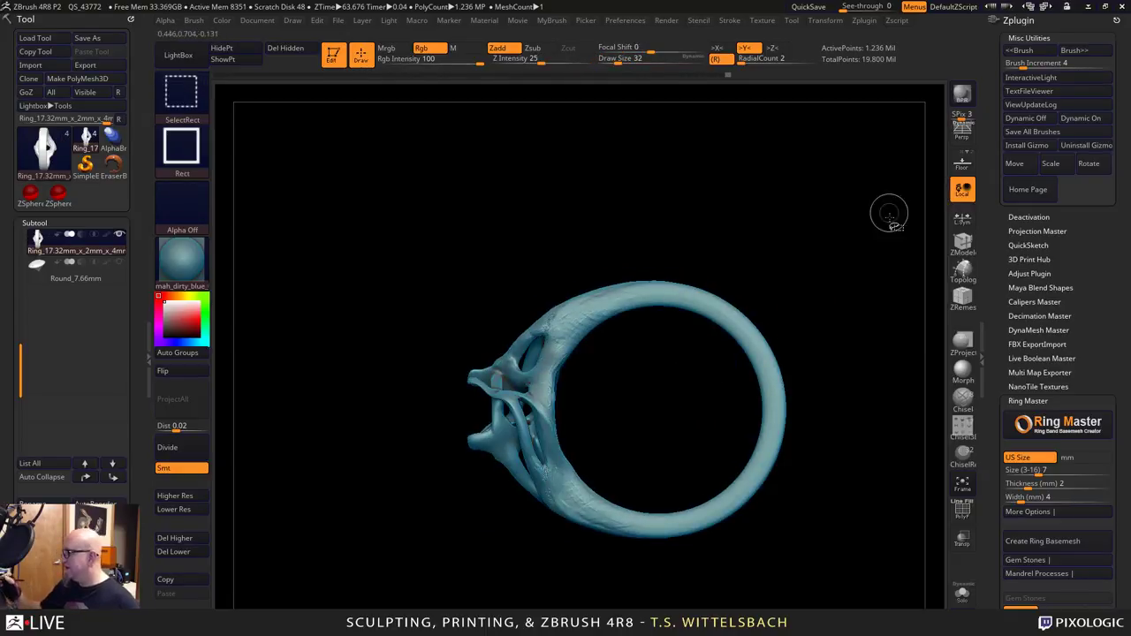
mouse_move(889, 229)
ctrl+shift+mouse_down()
mouse_move(737, 507)
mouse_move(657, 590)
mouse_move(662, 572)
ctrl+shift+mouse_up()
ctrl+shift+click(658, 573)
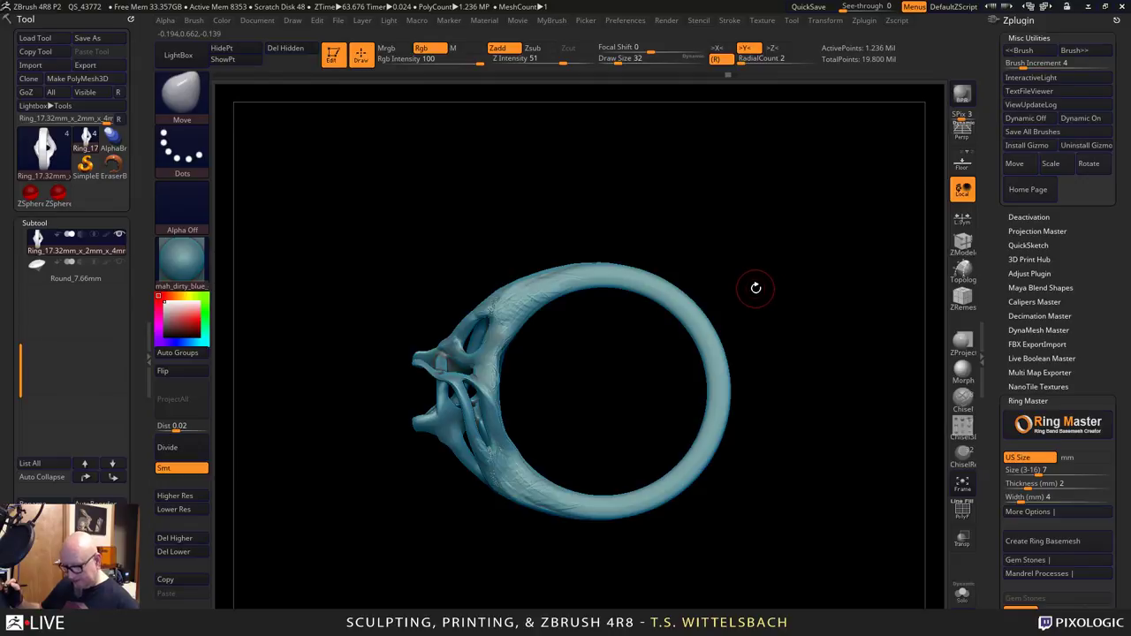
ctrl+shift+drag(846, 145, 612, 586)
drag(790, 539, 715, 352)
Reshape the bars on the setting's underside into a rounded opening with the Move brush.
key(x)
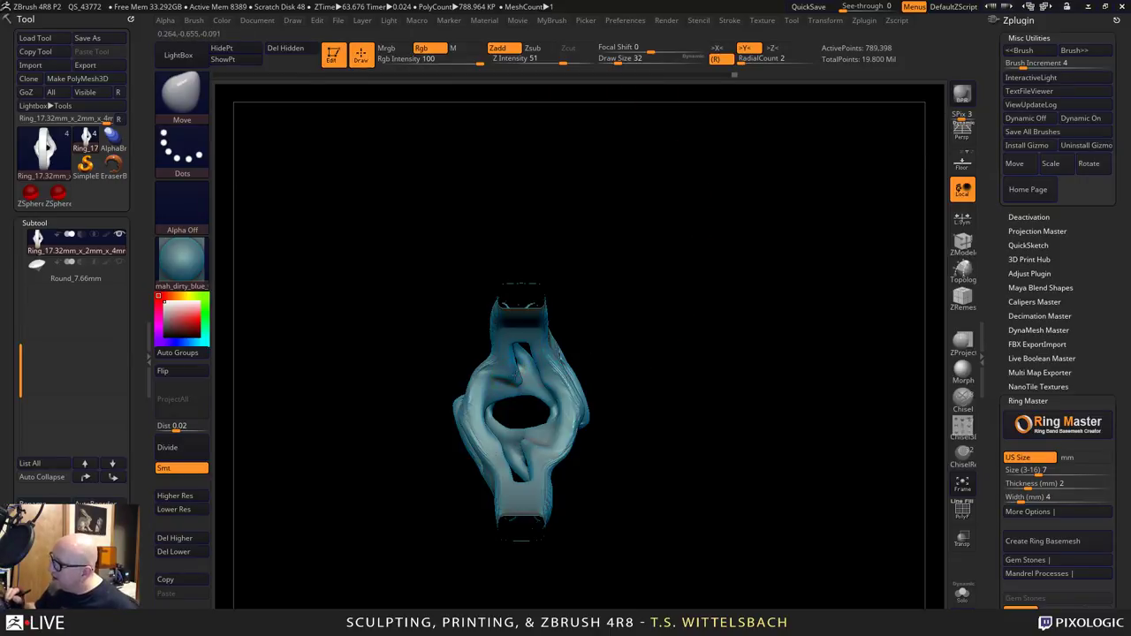
mouse_move(519, 380)
mouse_down()
mouse_move(613, 430)
mouse_move(617, 407)
mouse_move(704, 354)
mouse_up()
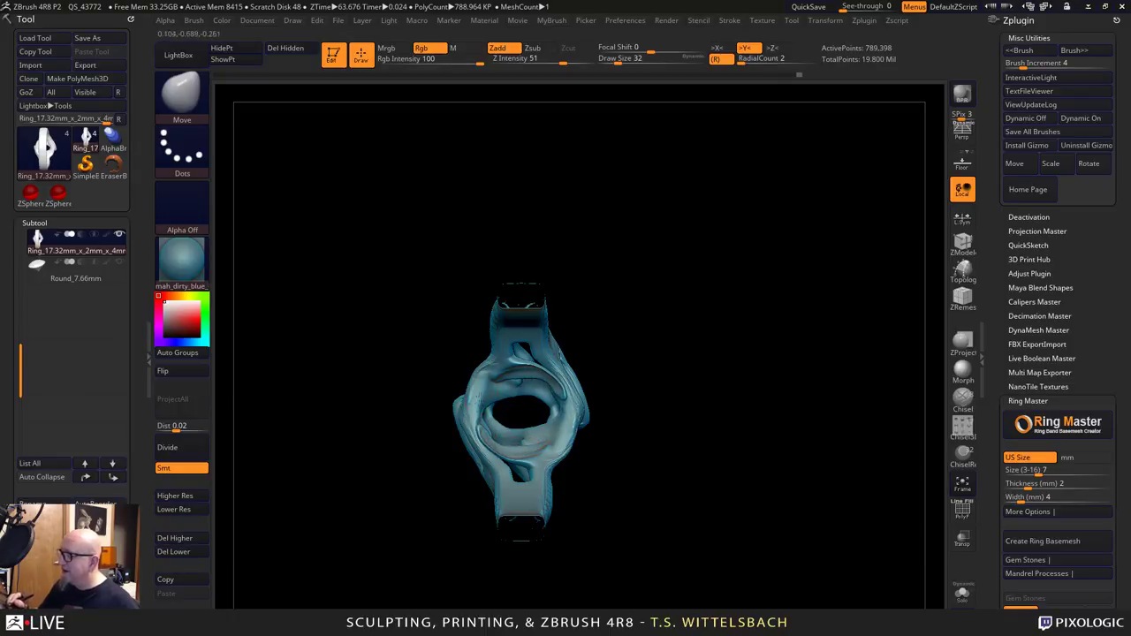
drag(677, 442, 669, 507)
drag(669, 460, 662, 409)
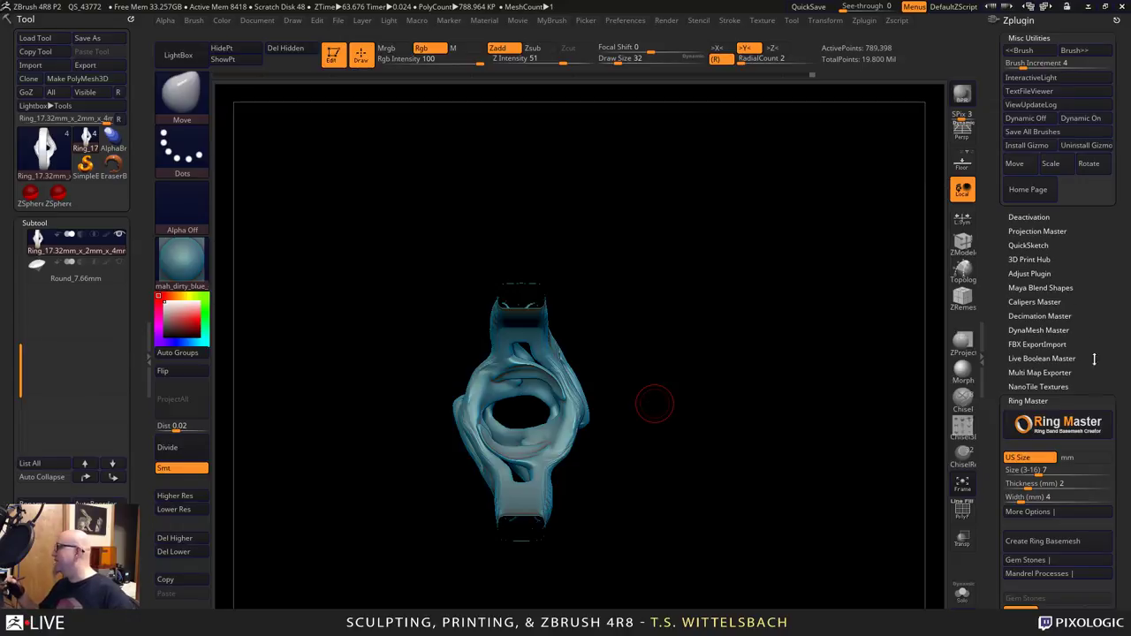
Switch to the tw ClayTubes brush at draw size 43 and build up the side walls of the underside opening.
drag(1110, 360, 1095, 150)
click(1012, 301)
drag(619, 327, 624, 362)
key(space)
click(504, 388)
drag(669, 291, 585, 294)
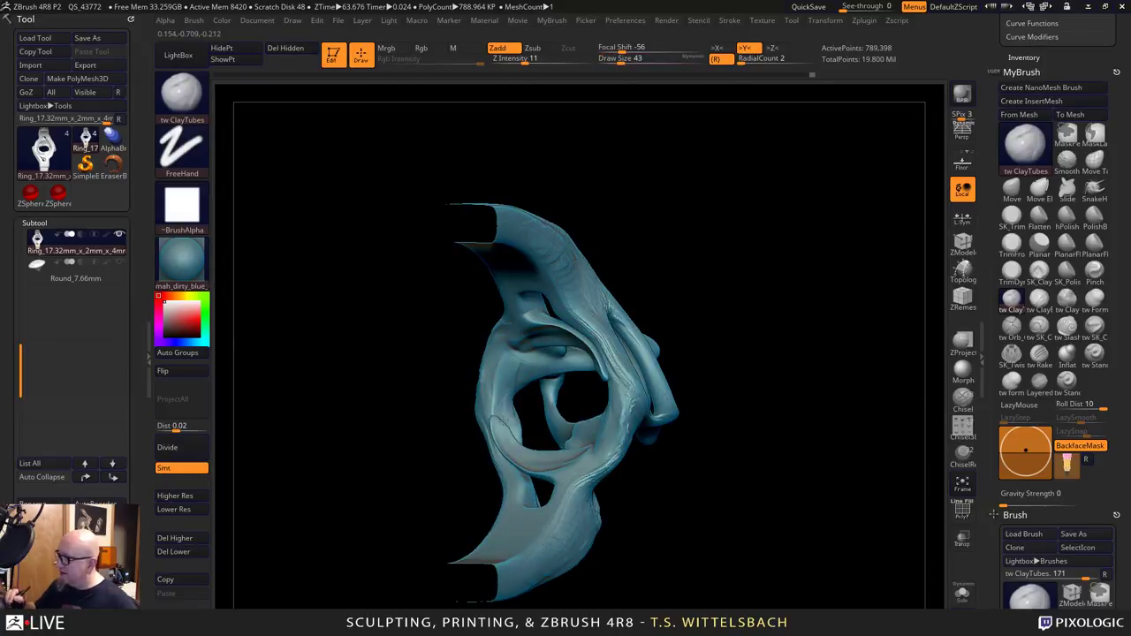
drag(514, 356, 509, 431)
drag(507, 380, 510, 421)
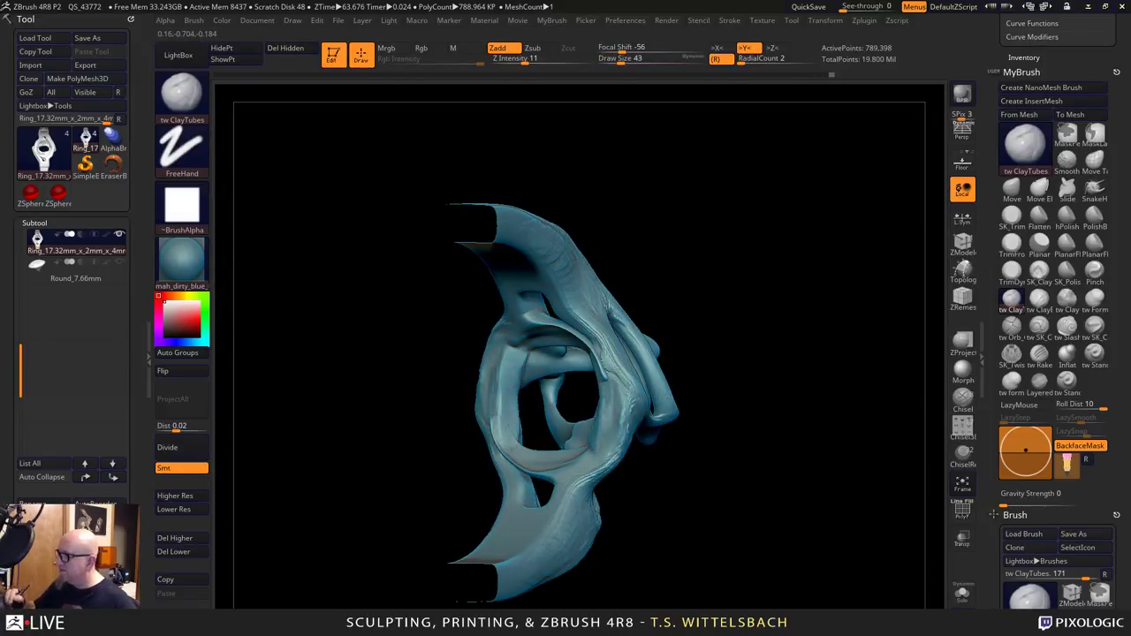
Fill out the rest of the underside opening's rim with clay strokes to form an even, circular collar.
mouse_move(703, 380)
mouse_down()
mouse_move(751, 345)
mouse_move(740, 341)
mouse_up()
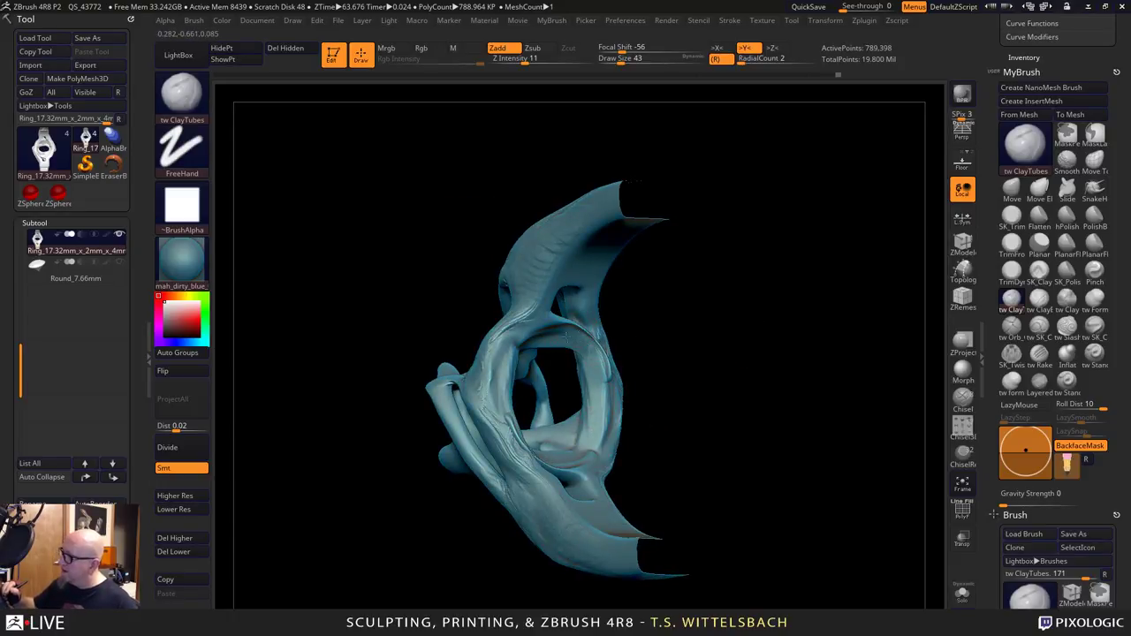
drag(512, 389, 511, 433)
drag(715, 357, 669, 382)
drag(521, 345, 505, 358)
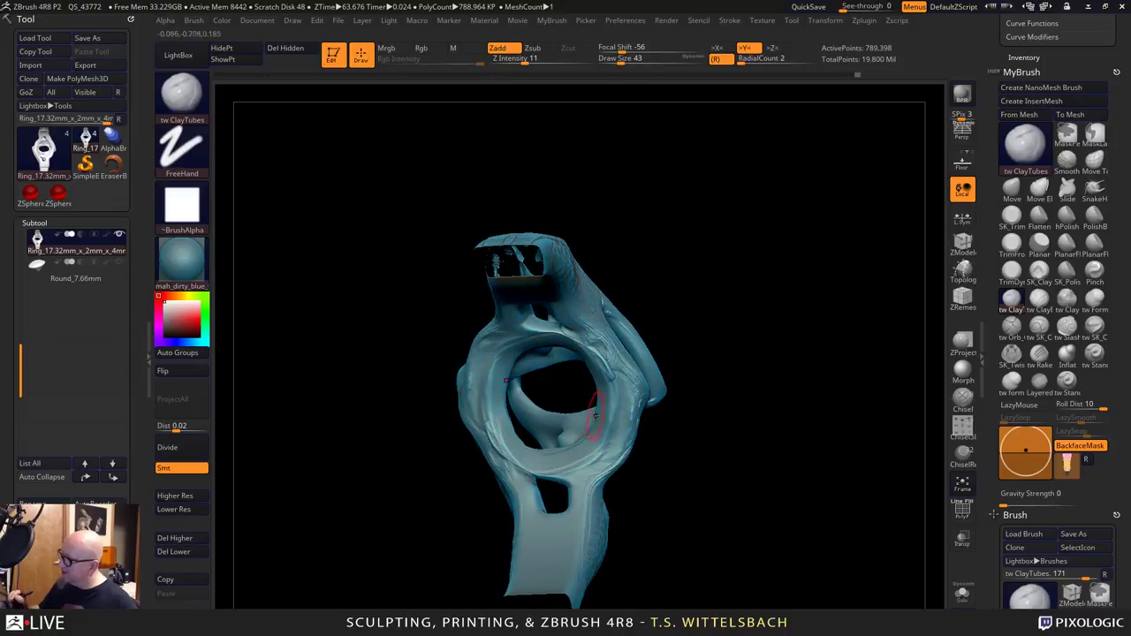
Add clay strokes along the inner edge of the shoulders where the lower collar joins the band.
drag(714, 359, 619, 300)
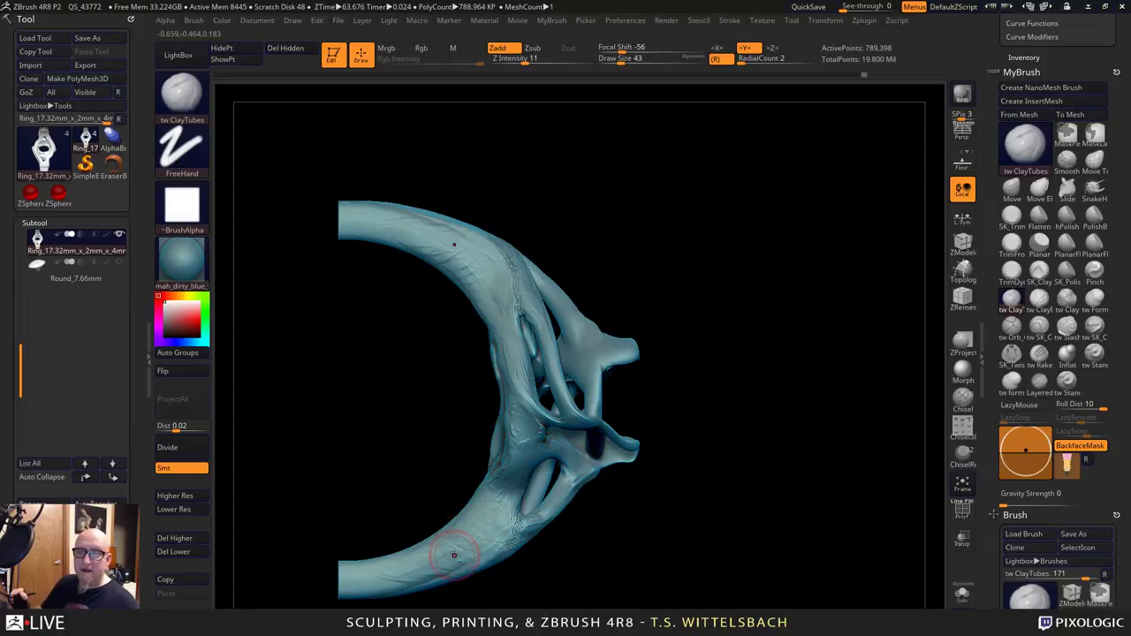
drag(716, 355, 710, 358)
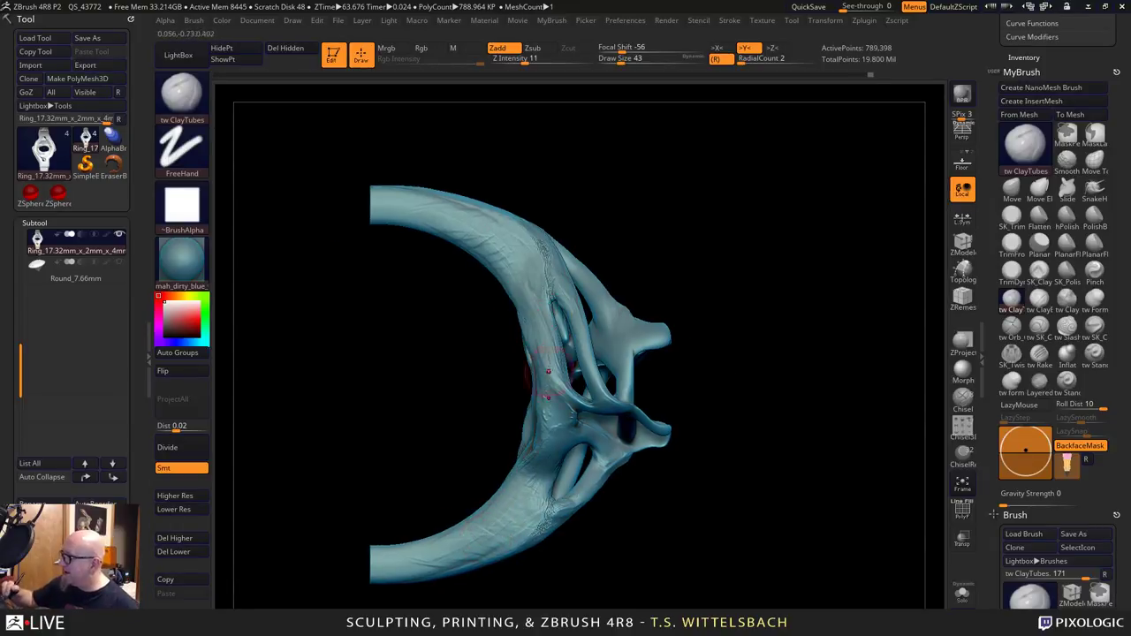
drag(726, 311, 650, 282)
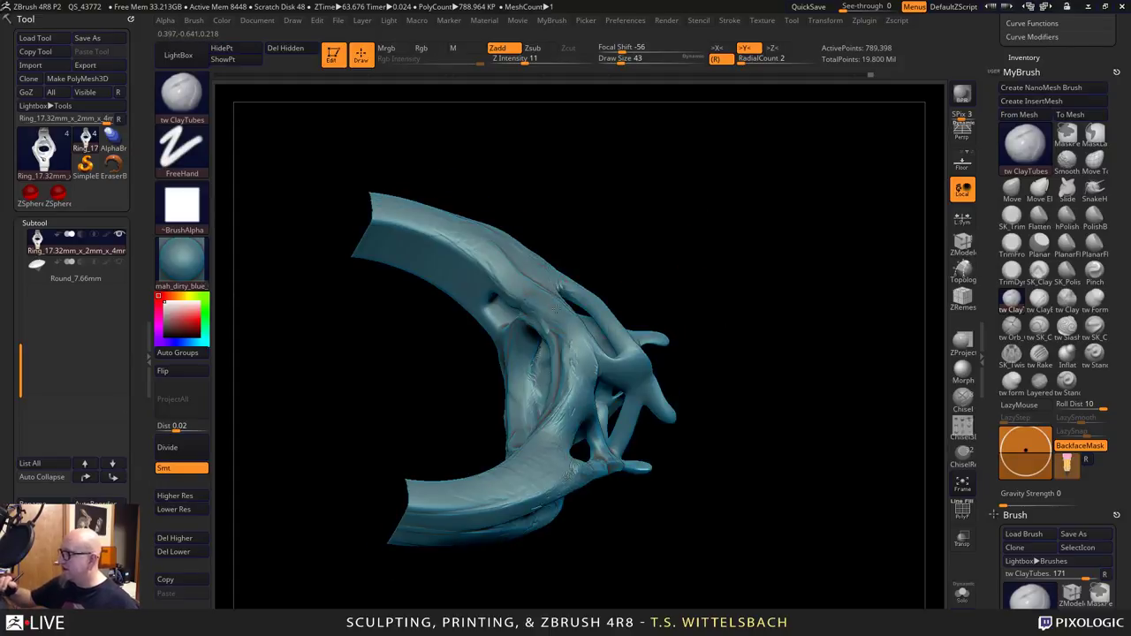
mouse_move(570, 345)
mouse_down()
mouse_move(647, 328)
mouse_move(646, 472)
mouse_move(633, 414)
mouse_up()
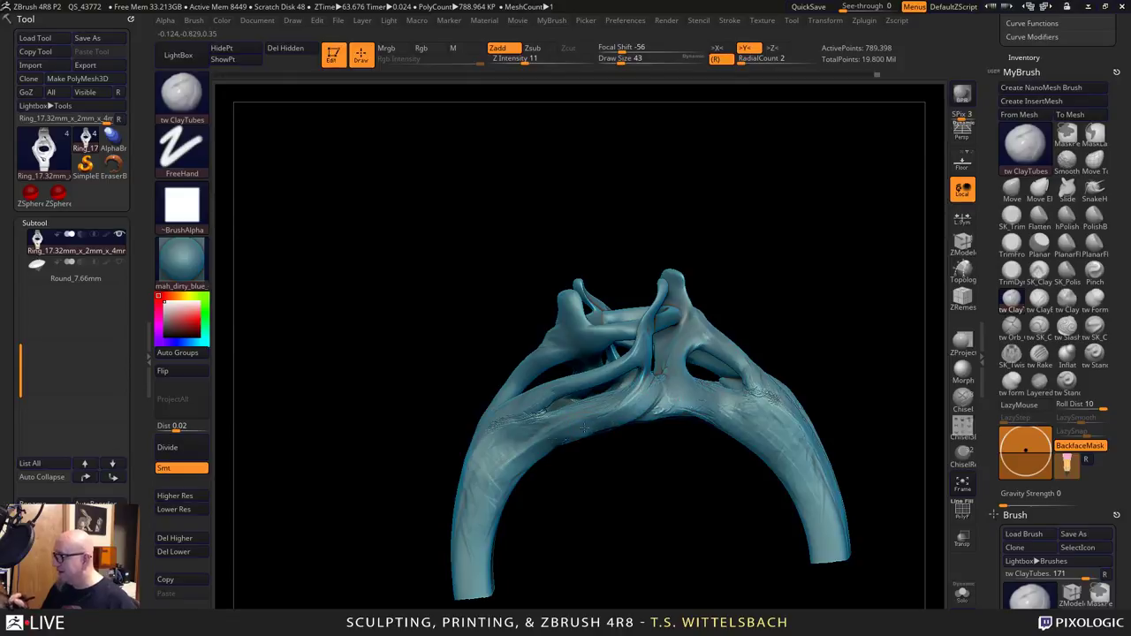
drag(613, 465, 585, 447)
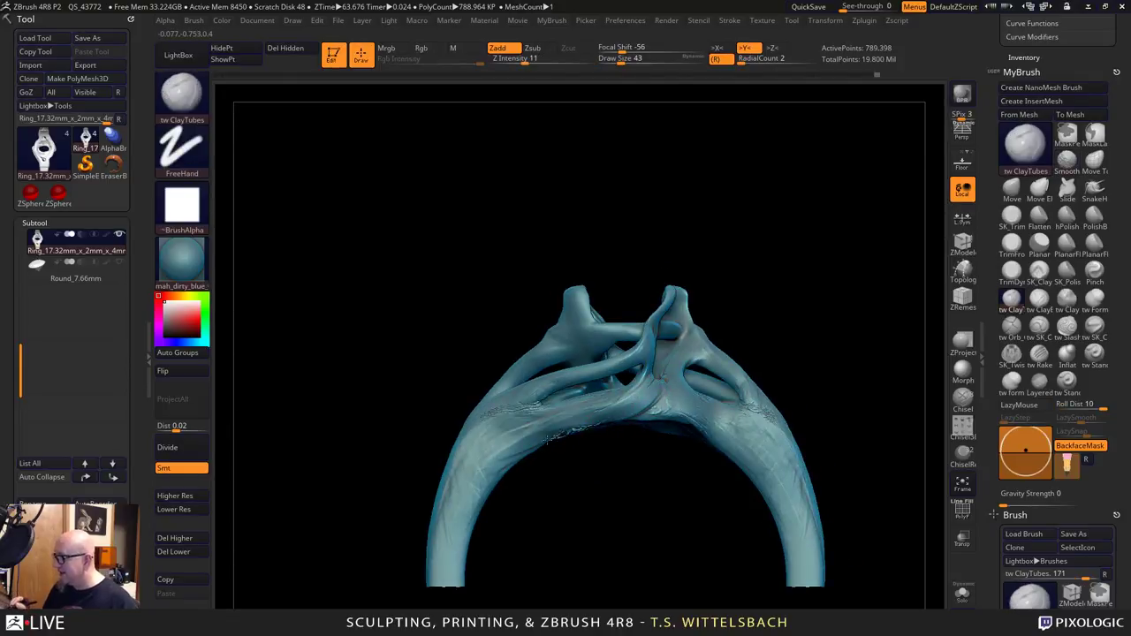
Build up and smooth the arched collar beneath the prongs, blending it into both shoulders.
drag(589, 512, 608, 431)
key(shift)
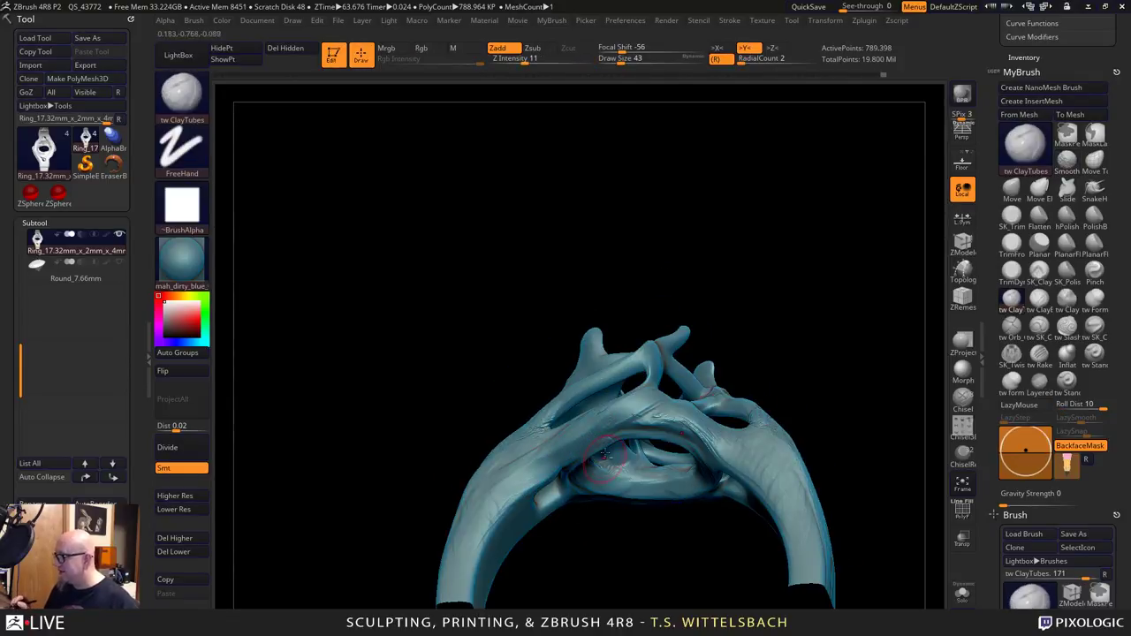
mouse_move(594, 522)
mouse_down()
mouse_move(586, 586)
mouse_move(590, 574)
mouse_up()
drag(633, 502, 633, 424)
mouse_move(676, 364)
mouse_down()
mouse_move(723, 334)
mouse_move(829, 381)
mouse_move(881, 377)
mouse_move(691, 374)
mouse_up()
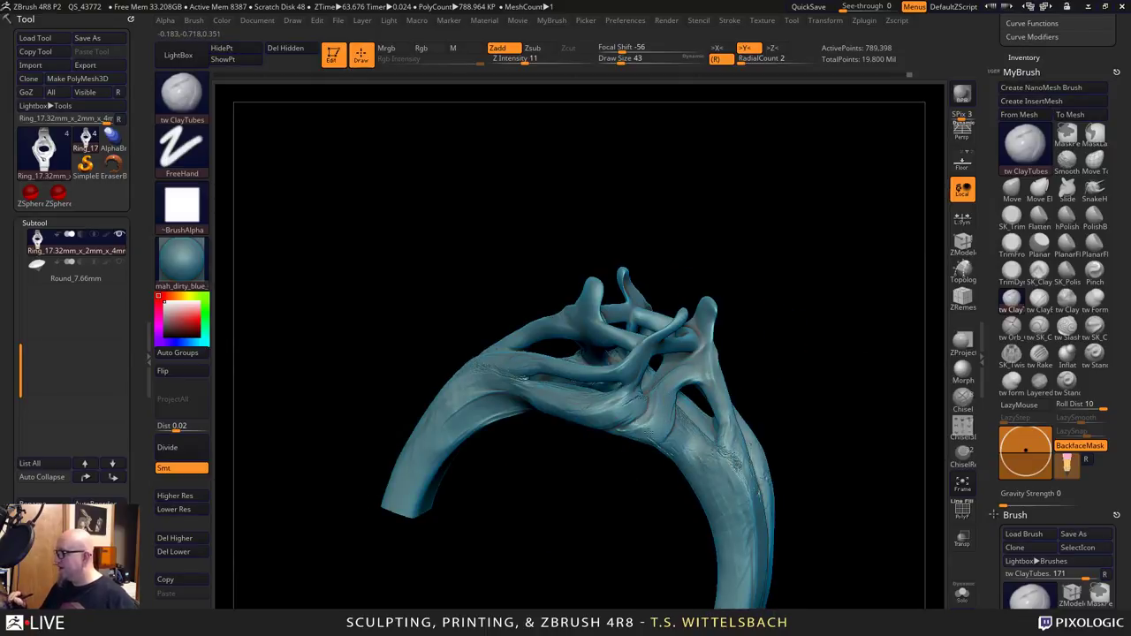
Thicken the rough shoulder strut with clay and smooth its lower end down into the band.
drag(644, 414, 831, 383)
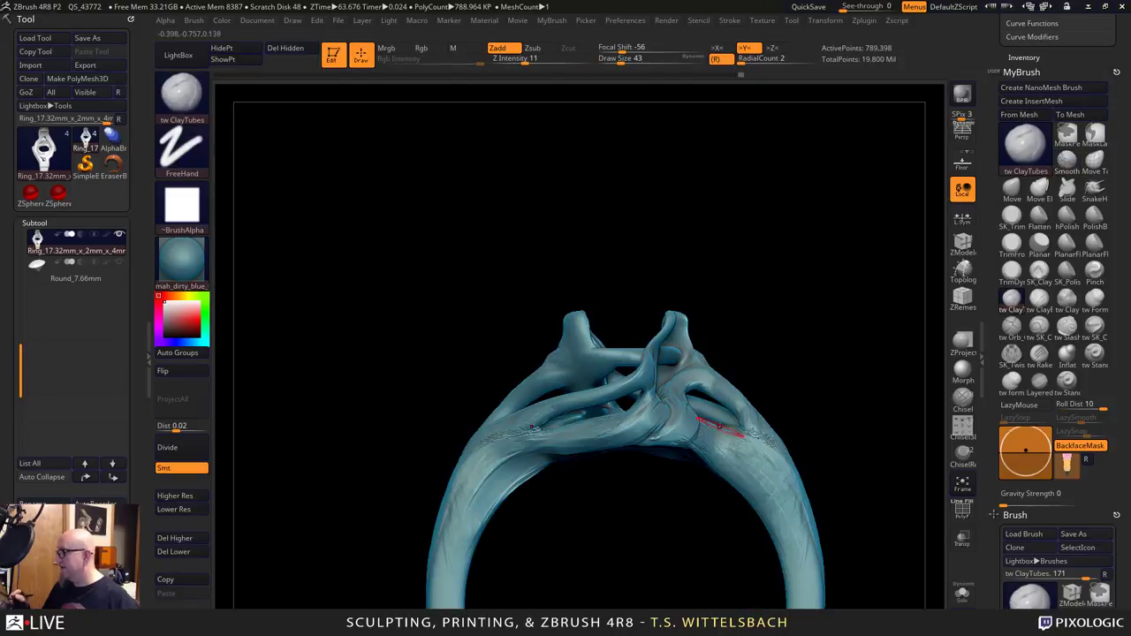
drag(841, 445, 698, 402)
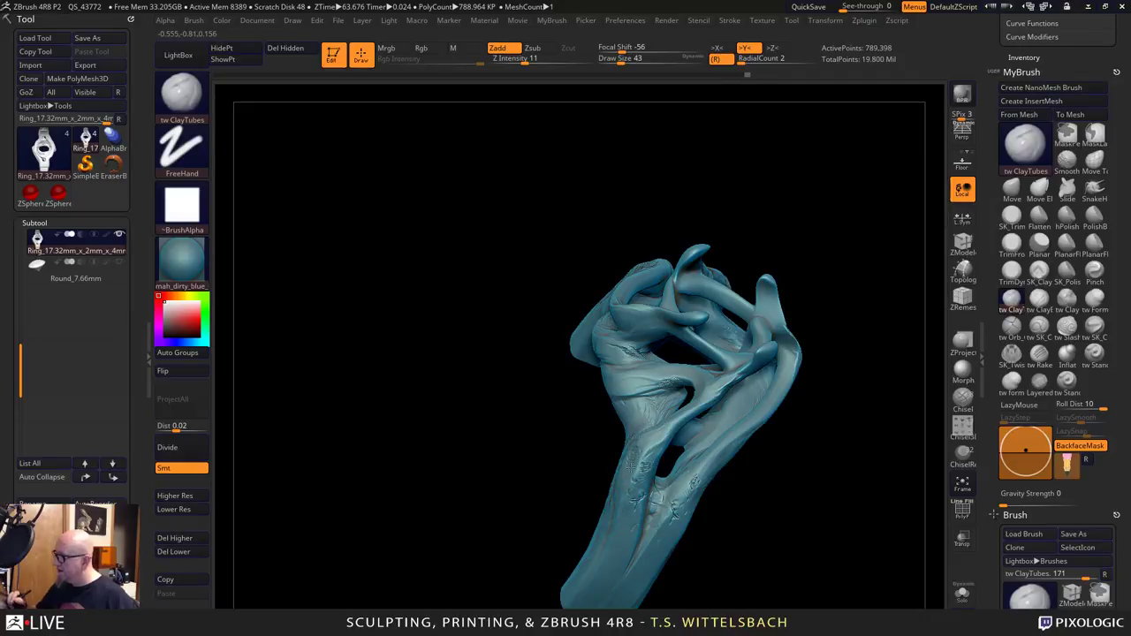
key(shift)
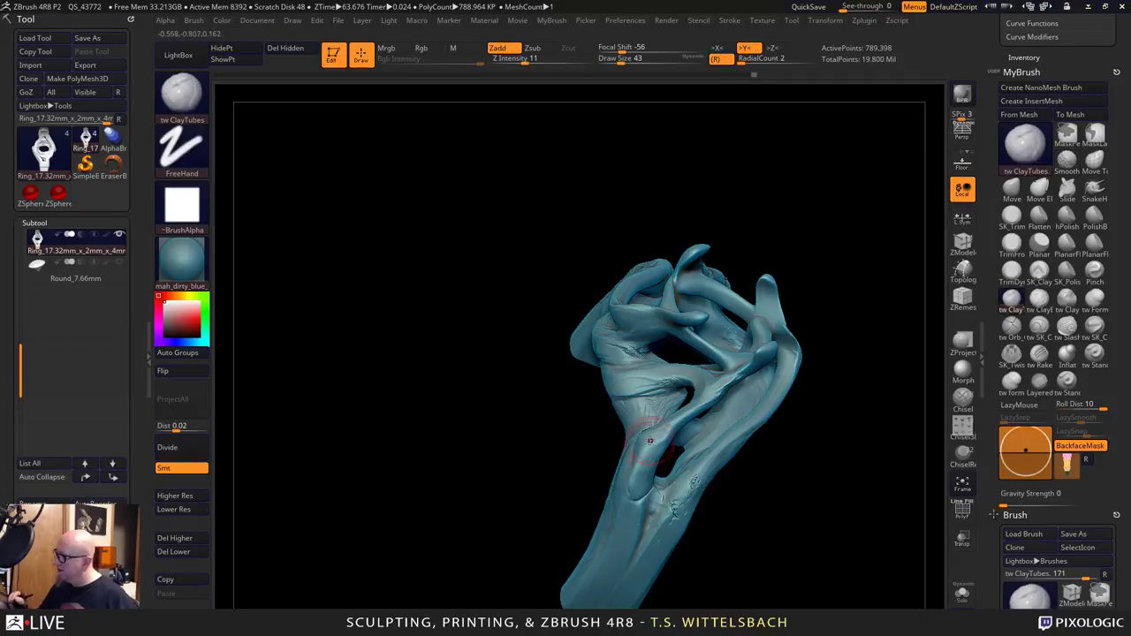
drag(652, 436, 617, 550)
drag(634, 458, 610, 539)
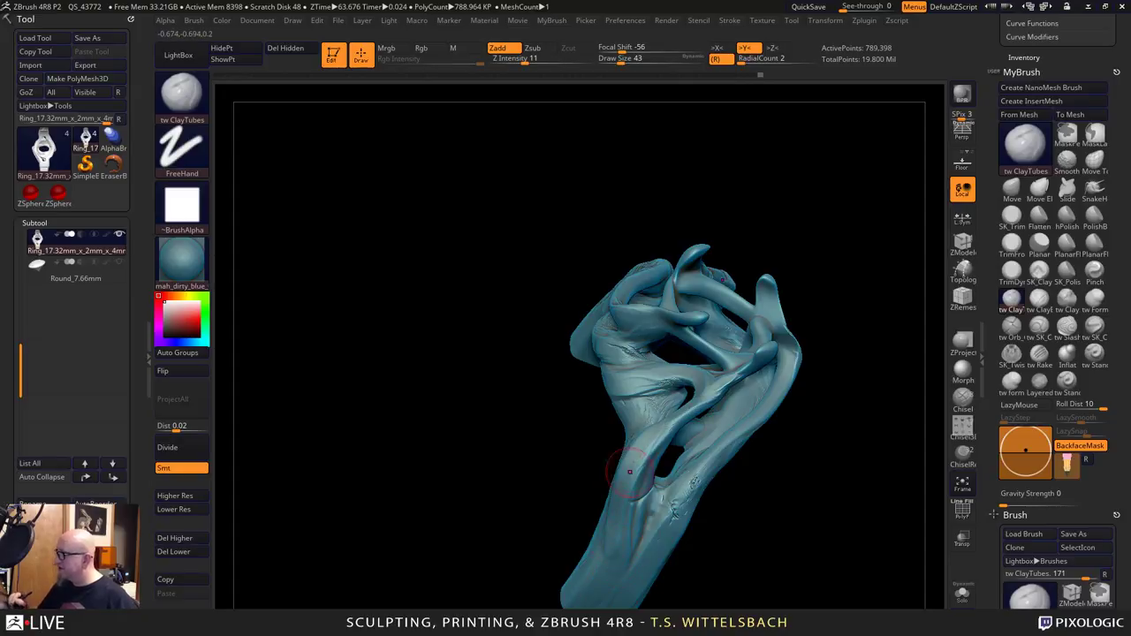
Build up the four prongs and the struts at their bases with tw ClayTubes strokes, rounding the prong tips.
mouse_move(813, 389)
mouse_down()
mouse_move(887, 506)
mouse_move(657, 448)
mouse_up()
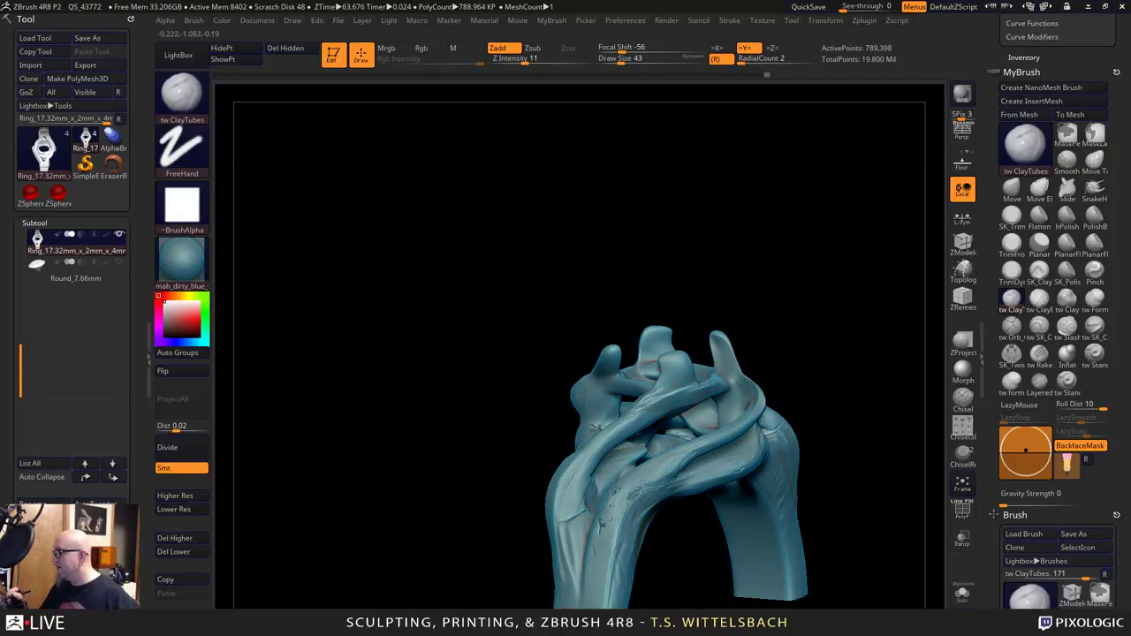
drag(665, 405, 744, 329)
drag(680, 365, 775, 352)
mouse_move(873, 306)
mouse_down()
mouse_move(836, 293)
mouse_move(752, 348)
mouse_up()
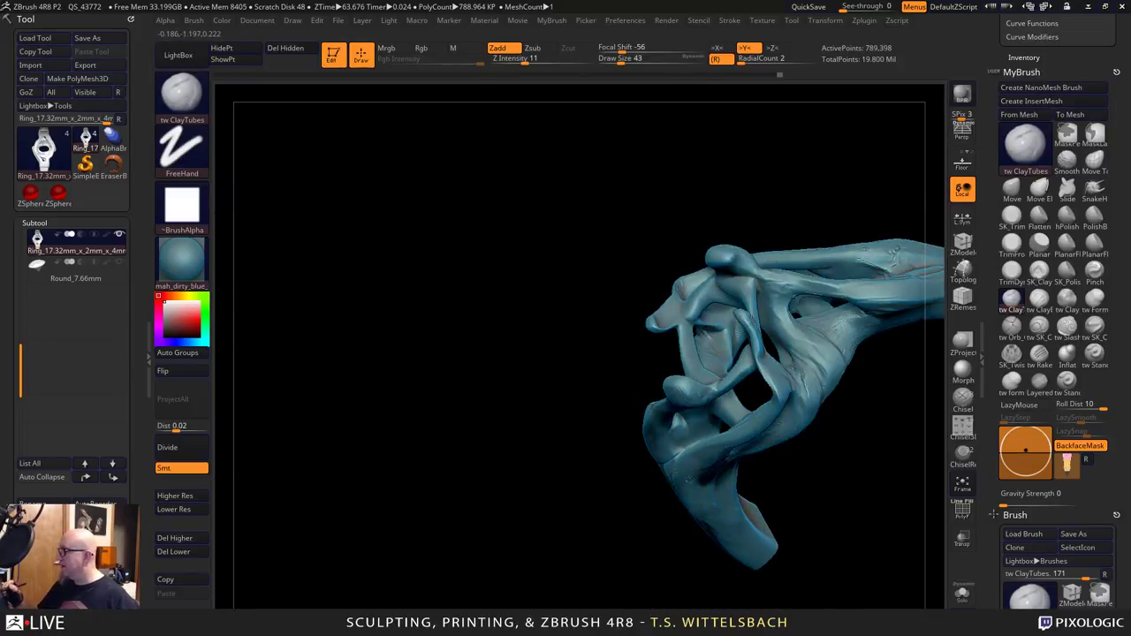
drag(859, 350, 779, 373)
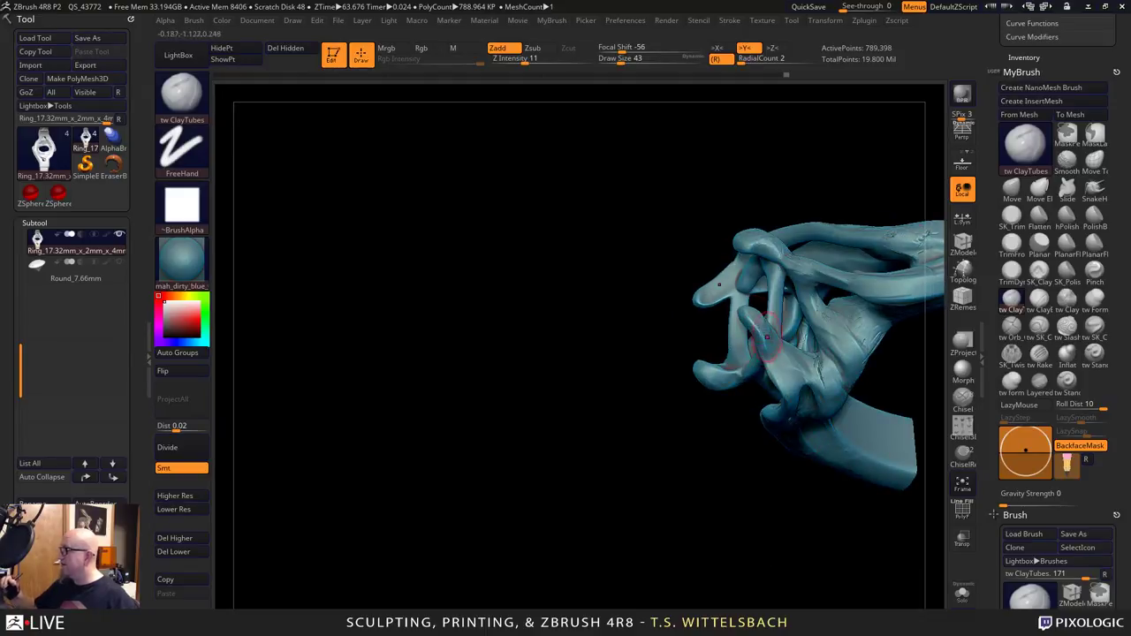
drag(708, 297, 724, 283)
drag(751, 461, 649, 442)
mouse_move(743, 274)
mouse_down()
mouse_move(718, 292)
mouse_move(754, 263)
mouse_move(732, 299)
mouse_move(729, 340)
mouse_up()
mouse_move(680, 482)
mouse_down()
mouse_move(831, 458)
mouse_move(831, 428)
mouse_up()
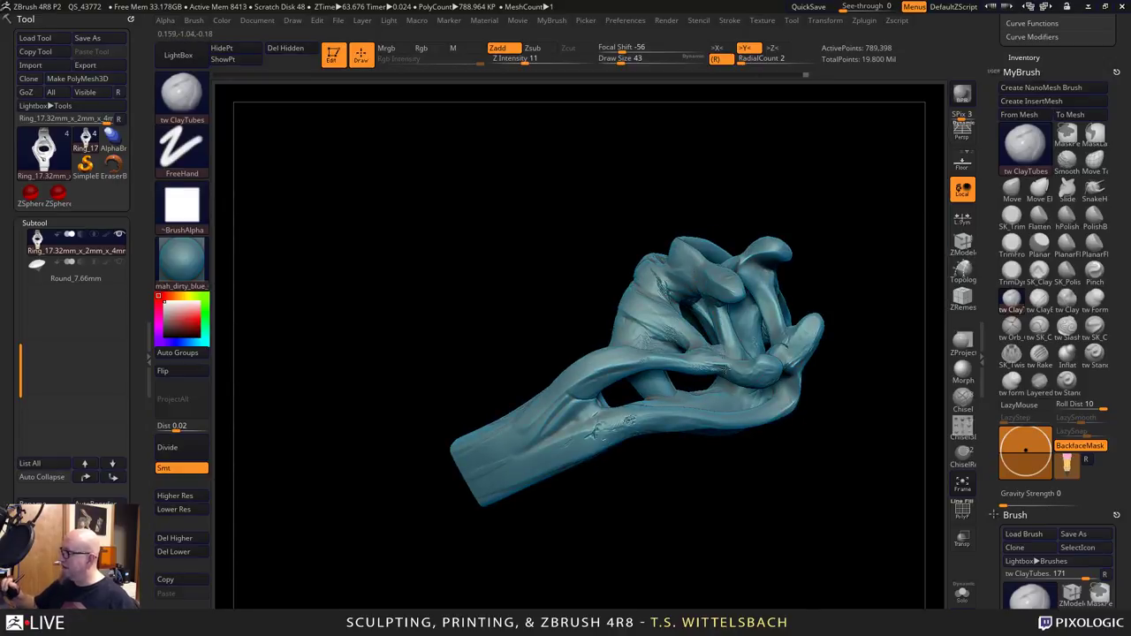
mouse_move(587, 542)
mouse_down()
mouse_move(715, 513)
mouse_move(695, 442)
mouse_up()
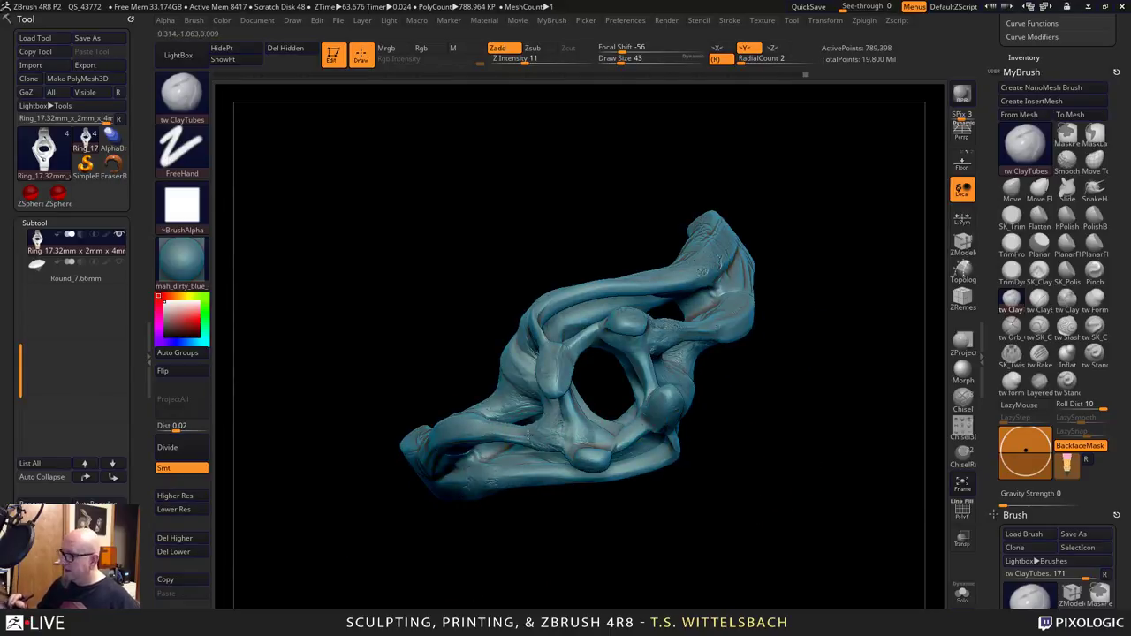
Plump up the thin struts linking the prongs with the Inflat brush at draw size 56.
mouse_move(448, 510)
mouse_down()
mouse_move(521, 506)
mouse_move(550, 482)
mouse_up()
mouse_move(536, 433)
mouse_down()
mouse_move(517, 451)
mouse_move(508, 438)
mouse_move(549, 442)
mouse_move(464, 443)
mouse_move(552, 436)
mouse_up()
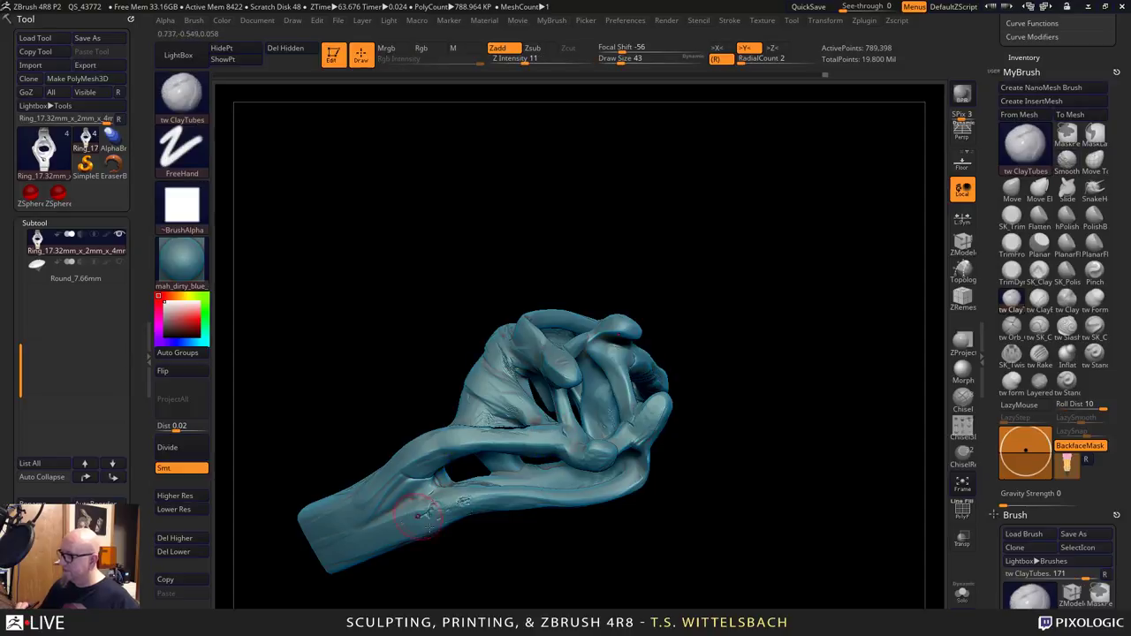
mouse_move(449, 536)
mouse_down()
mouse_move(733, 447)
mouse_move(614, 404)
mouse_up()
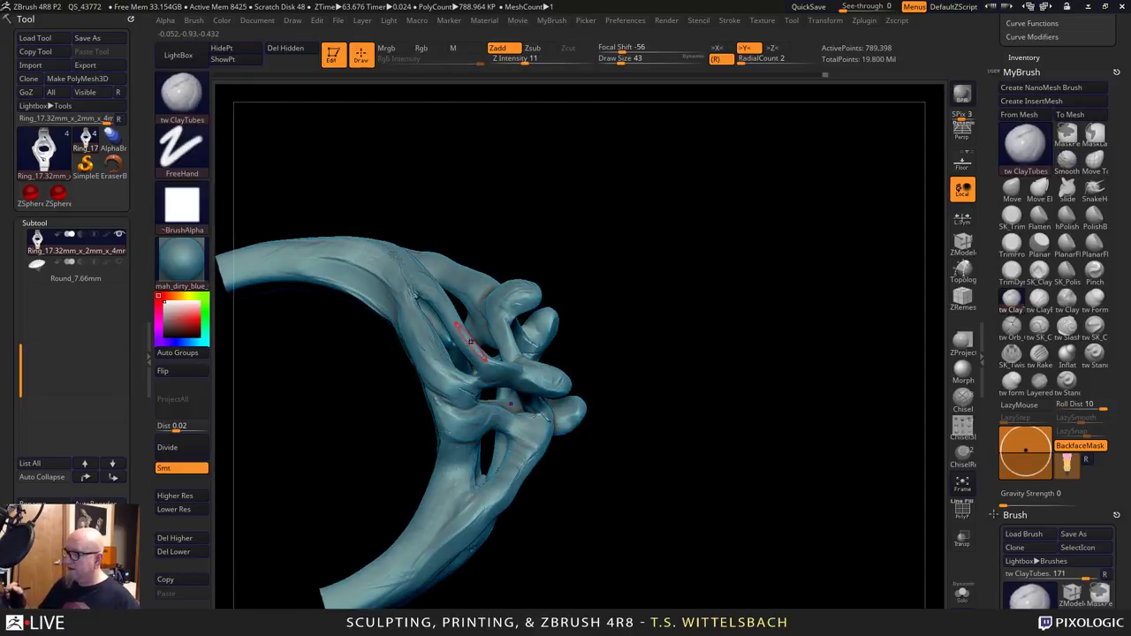
mouse_move(701, 313)
mouse_down()
mouse_move(697, 448)
mouse_move(697, 392)
mouse_move(784, 364)
mouse_up()
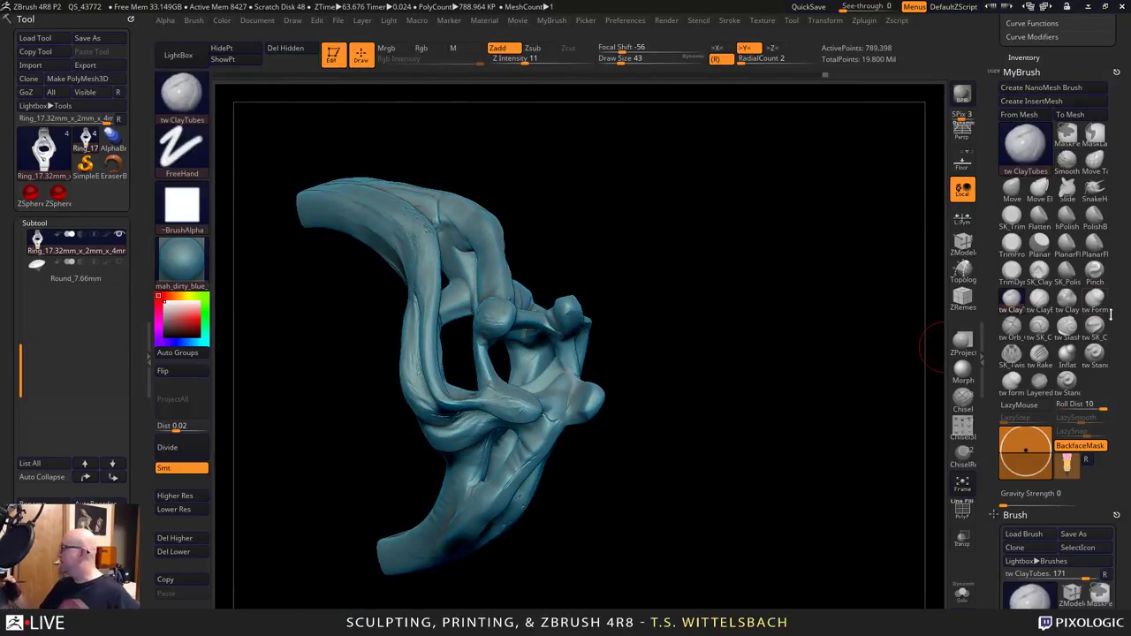
click(1067, 355)
key(space)
mouse_move(431, 329)
mouse_down()
mouse_move(442, 398)
mouse_move(493, 403)
mouse_move(487, 338)
mouse_up()
mouse_move(684, 238)
mouse_down()
mouse_move(630, 240)
mouse_move(731, 275)
mouse_up()
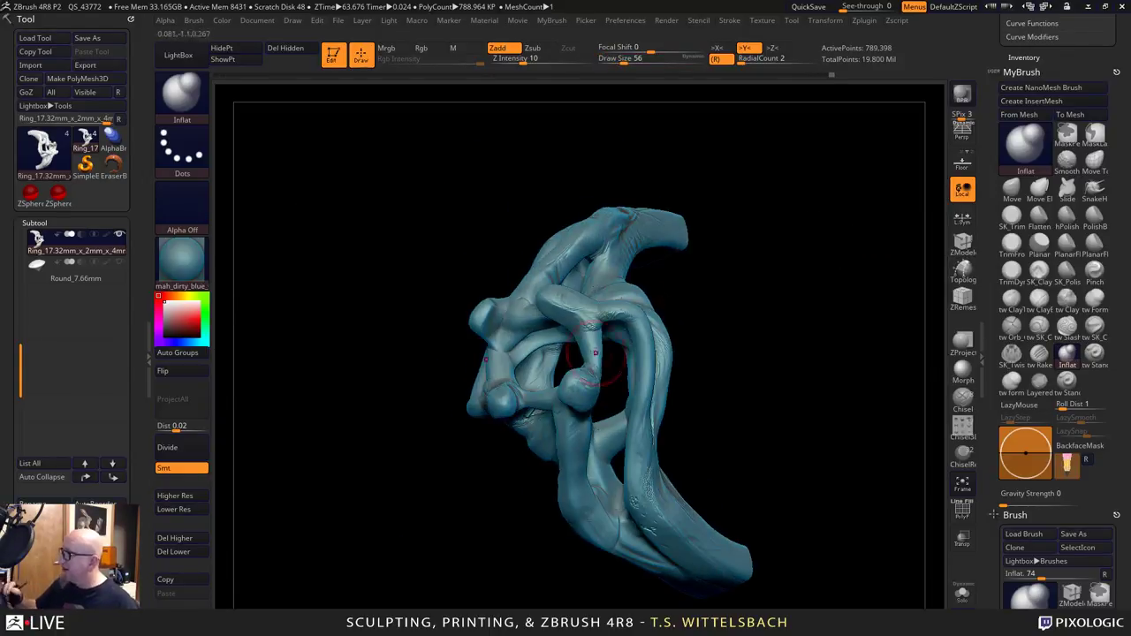
mouse_move(593, 346)
mouse_down()
mouse_move(590, 367)
mouse_move(593, 332)
mouse_up()
Inflate the four prong tips and the struts directly beneath them into fuller, rounded forms.
drag(756, 389, 762, 329)
drag(579, 400, 572, 499)
drag(695, 523, 714, 341)
drag(596, 374, 584, 387)
drag(621, 301, 607, 349)
drag(545, 302, 533, 287)
Show the round 7.66 mm gemstone and raise it slightly along Y between the prongs.
click(119, 262)
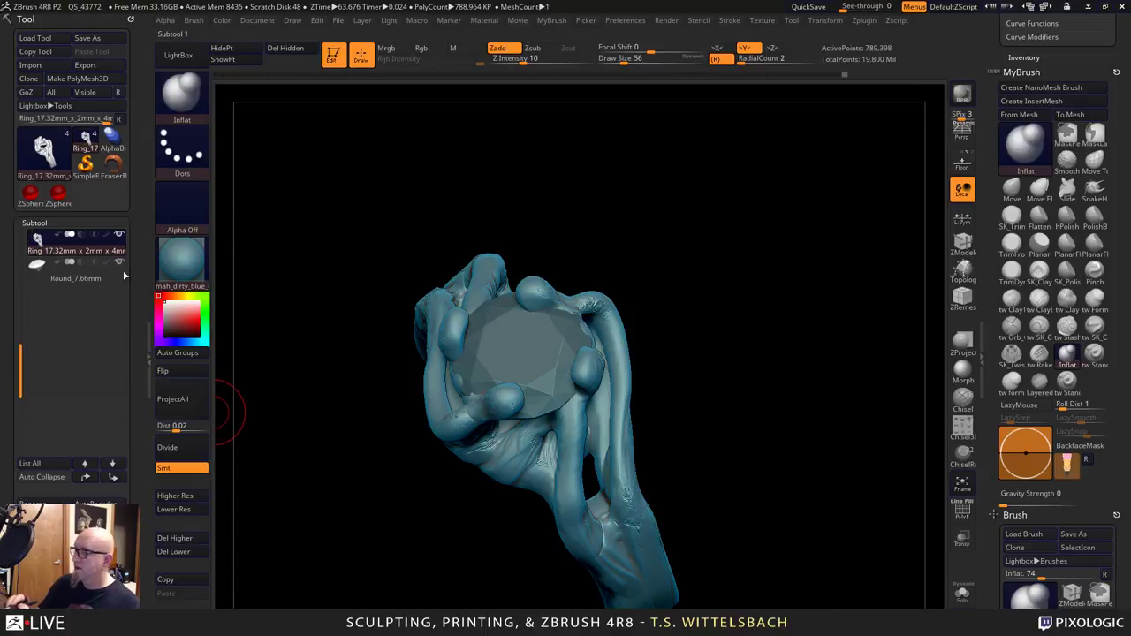
drag(266, 442, 660, 397)
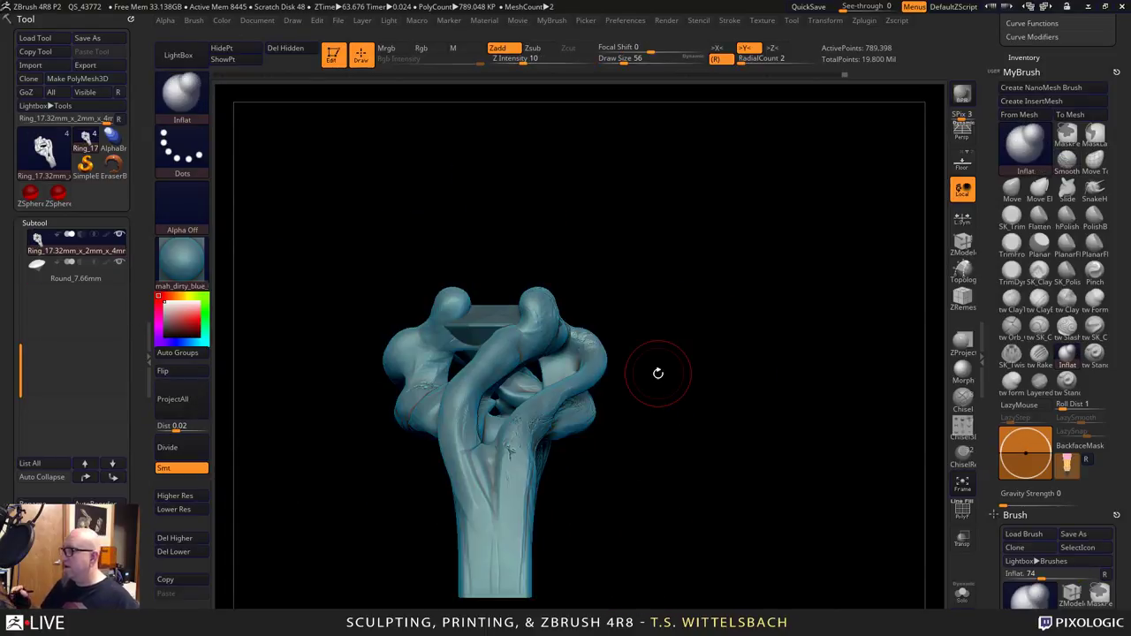
click(1012, 187)
key(space)
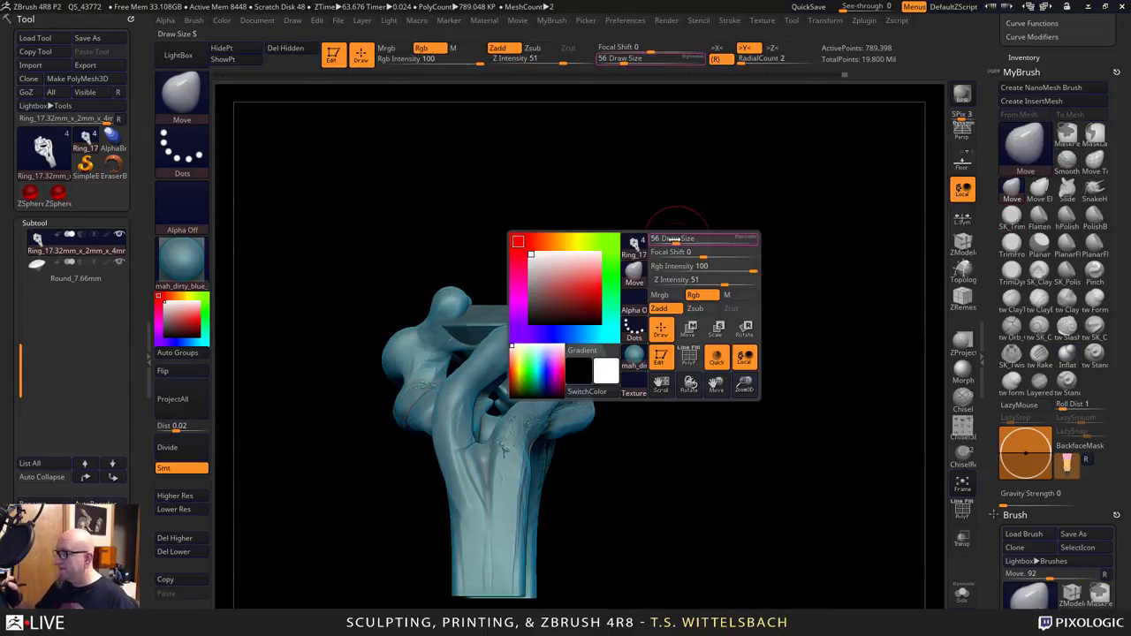
click(78, 278)
key(w)
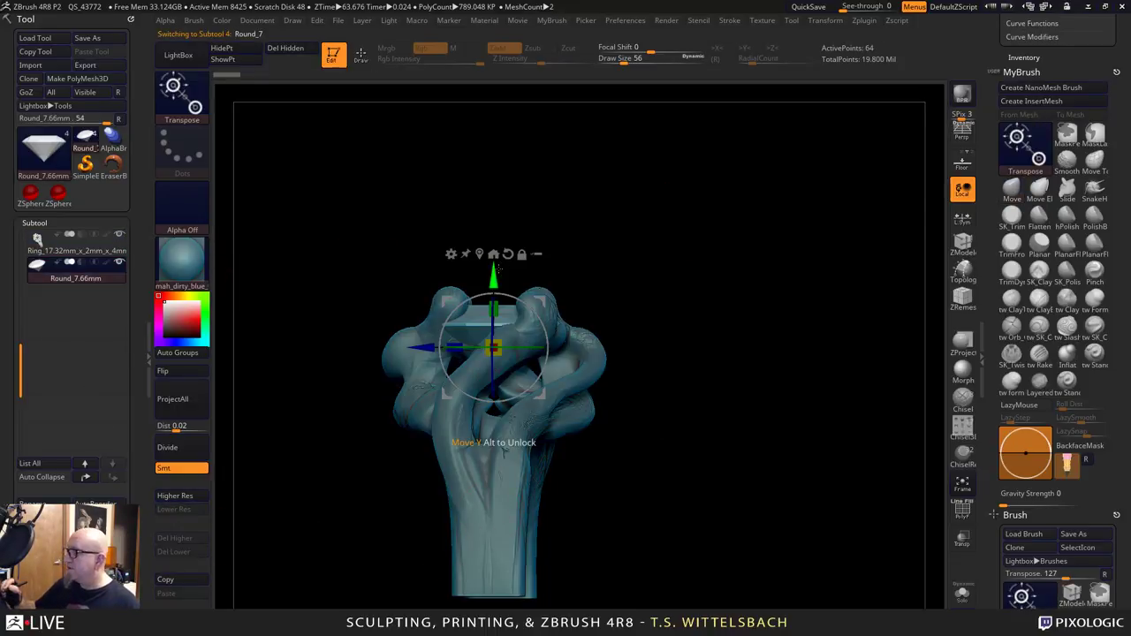
drag(498, 271, 498, 252)
drag(698, 234, 718, 332)
Reshape the ring's prongs around the gemstone's edge with the Move Elastic brush, using draw size 65.
click(89, 246)
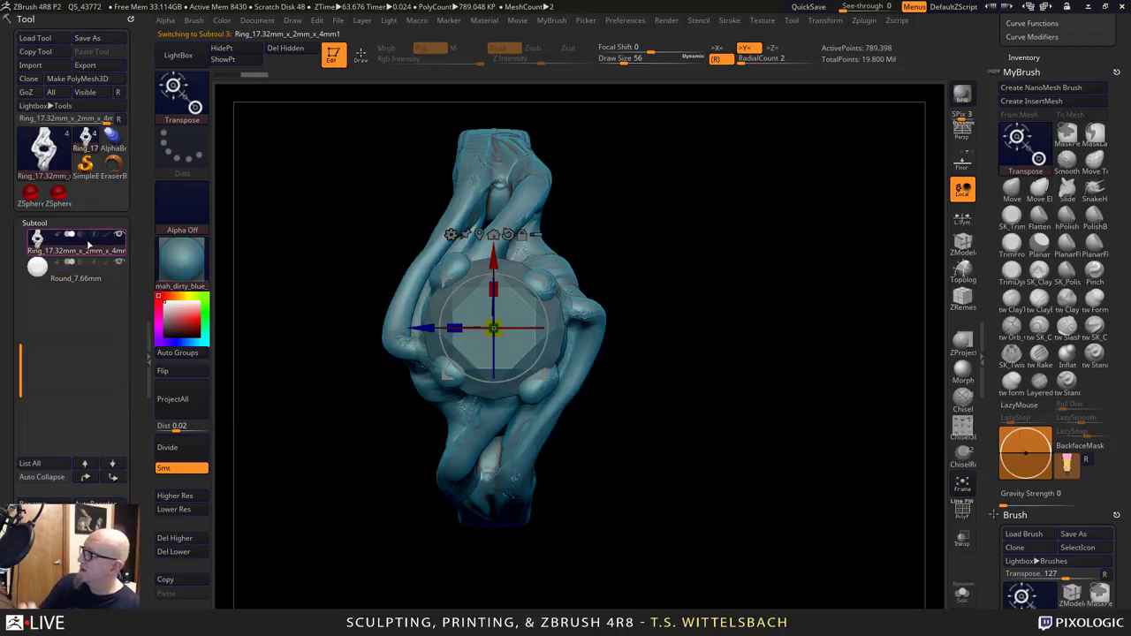
alt+drag(640, 385, 675, 452)
click(1035, 189)
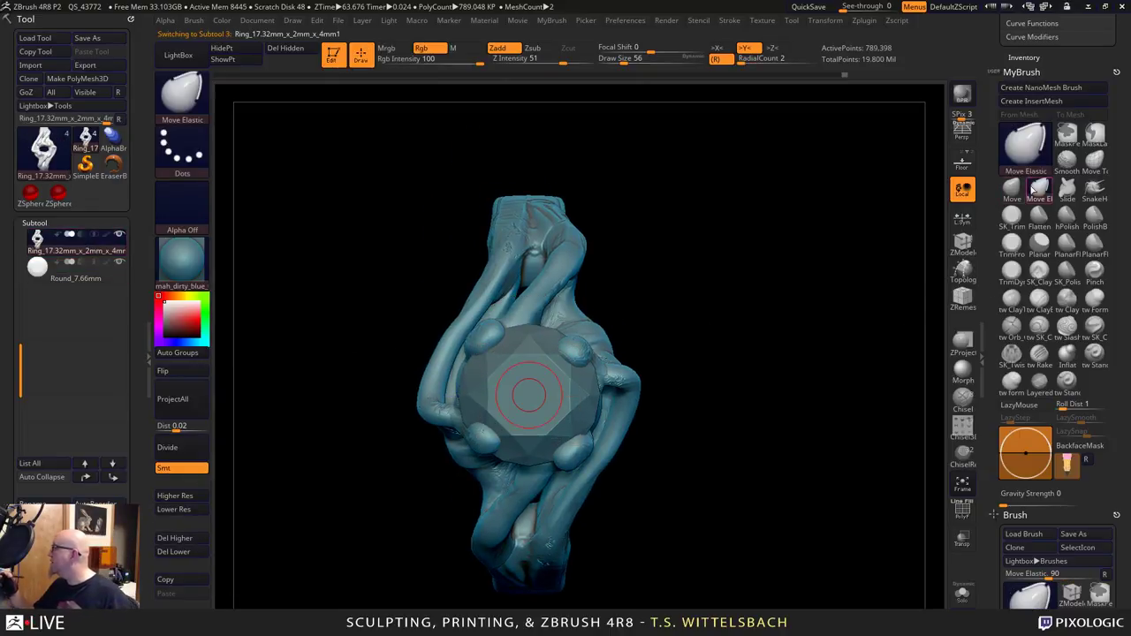
drag(663, 277, 748, 308)
key(space)
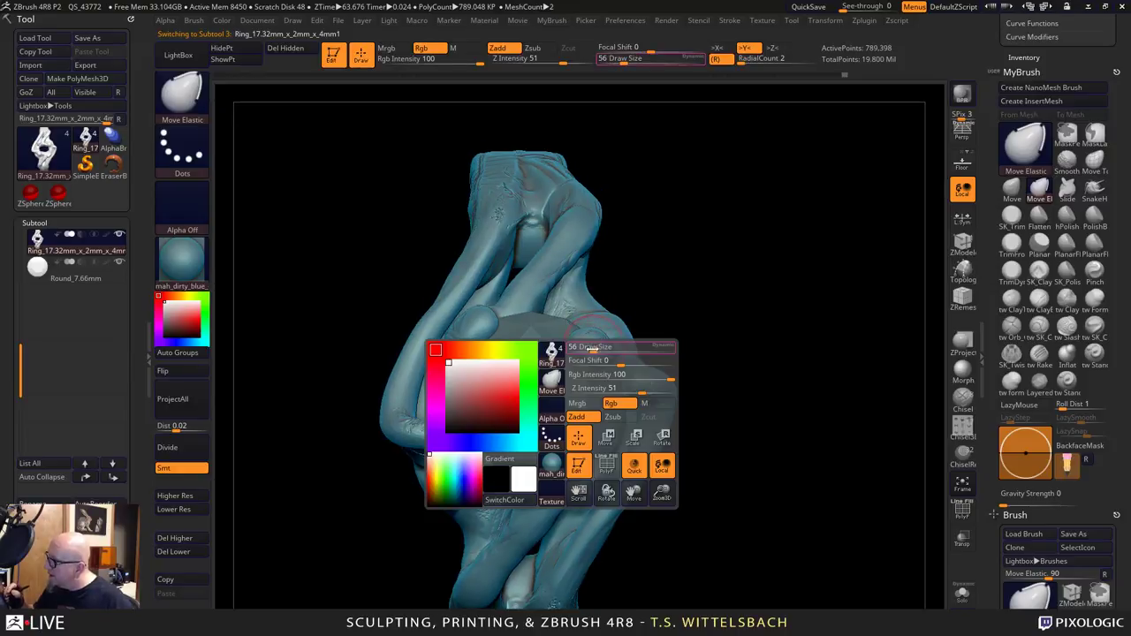
mouse_move(590, 348)
mouse_down()
mouse_move(603, 334)
mouse_move(615, 346)
mouse_up()
mouse_move(475, 345)
mouse_down()
mouse_move(460, 341)
mouse_move(479, 324)
mouse_move(455, 319)
mouse_move(440, 341)
mouse_move(459, 314)
mouse_move(442, 321)
mouse_move(479, 331)
mouse_move(474, 353)
mouse_up()
drag(587, 355, 596, 348)
drag(720, 313, 687, 277)
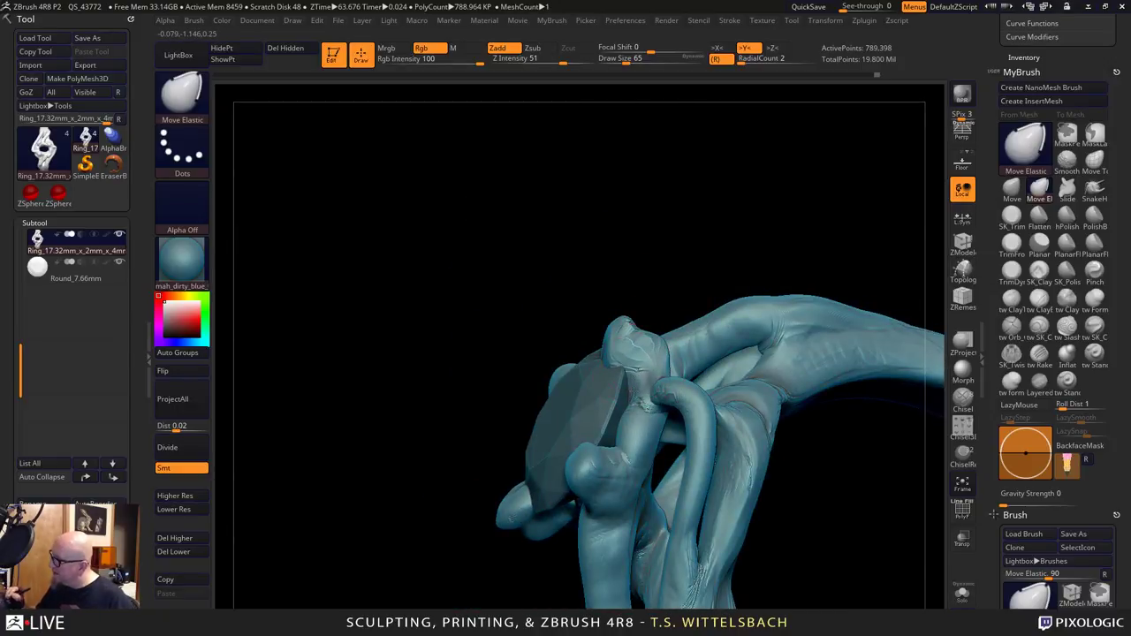
mouse_move(822, 566)
mouse_down()
mouse_move(848, 554)
mouse_move(869, 485)
mouse_move(907, 469)
mouse_move(836, 469)
mouse_move(881, 510)
mouse_move(867, 553)
mouse_move(813, 542)
mouse_up()
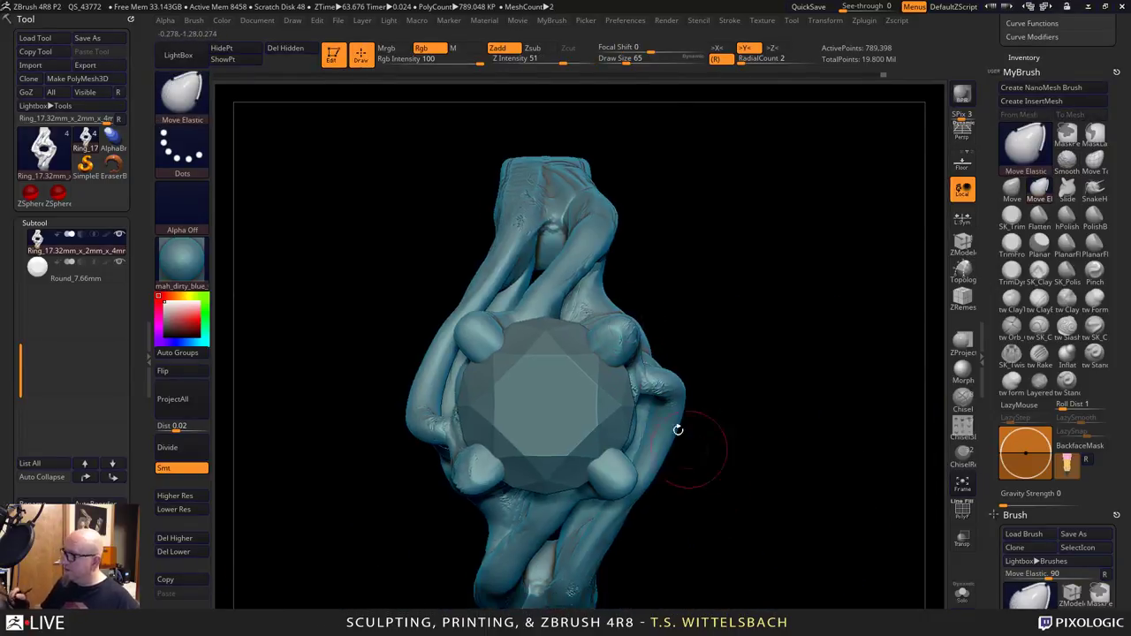
Smooth the fork where the two shoulder struts merge into the band.
mouse_move(679, 389)
mouse_down()
mouse_move(760, 419)
mouse_move(744, 368)
mouse_move(573, 433)
mouse_move(562, 426)
mouse_move(676, 522)
mouse_move(629, 509)
mouse_up()
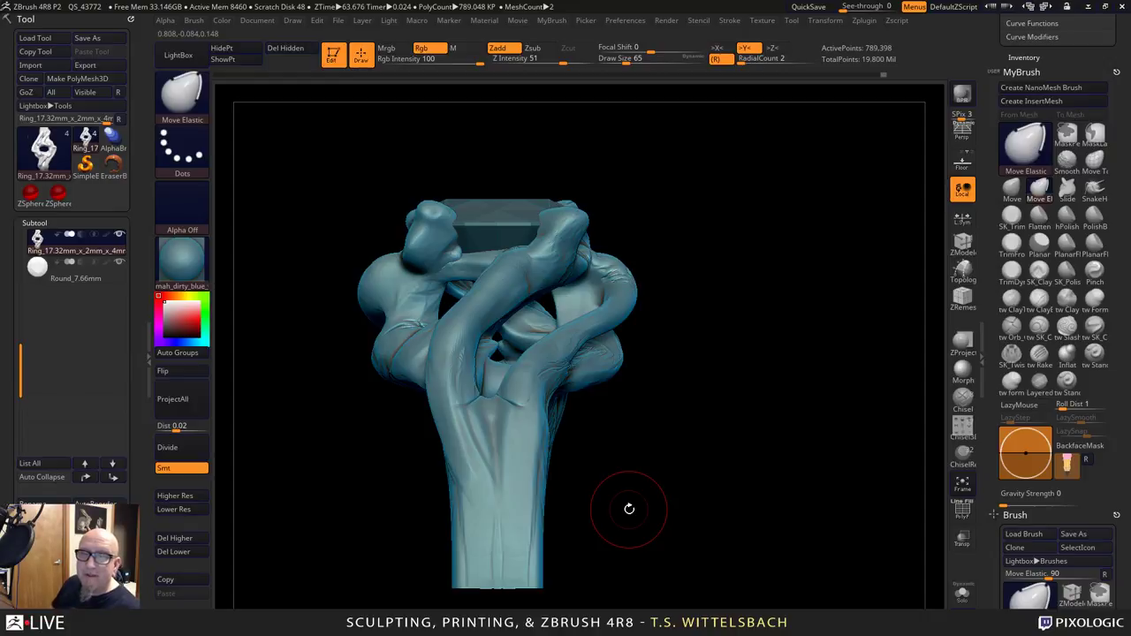
drag(629, 509, 669, 491)
shift+drag(516, 393, 503, 442)
Switch to perspective and reveal the hidden lower band to review the complete ring from the side.
mouse_move(581, 510)
mouse_down()
mouse_move(667, 502)
mouse_move(773, 442)
mouse_move(748, 566)
mouse_up()
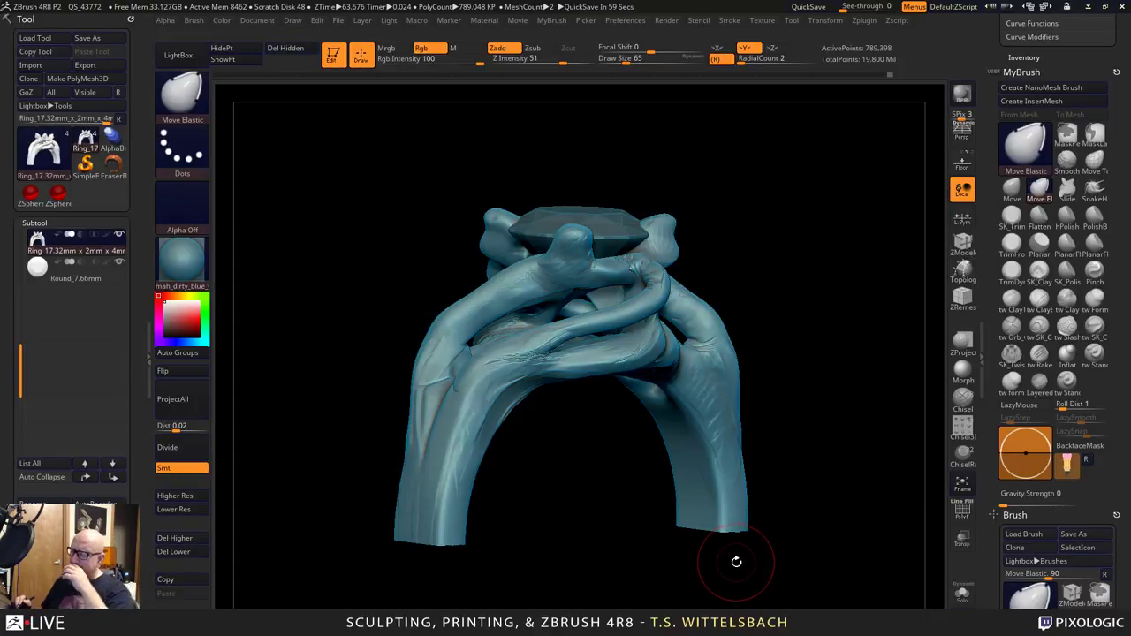
shift+drag(736, 561, 811, 500)
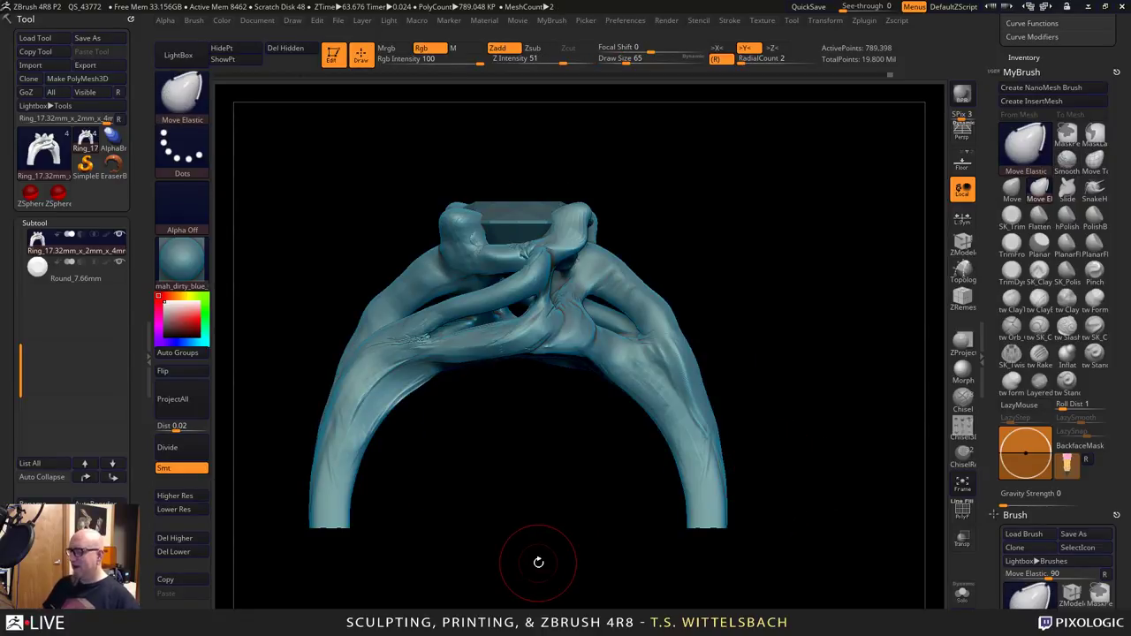
key(p)
shift+drag(831, 541, 808, 515)
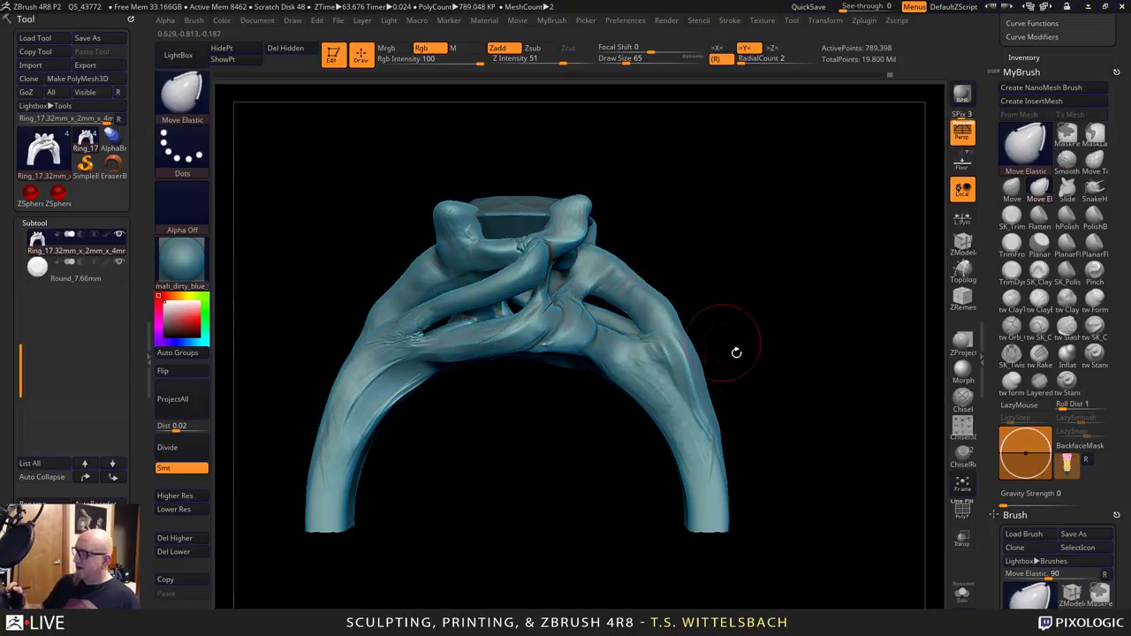
shift+drag(815, 381, 765, 374)
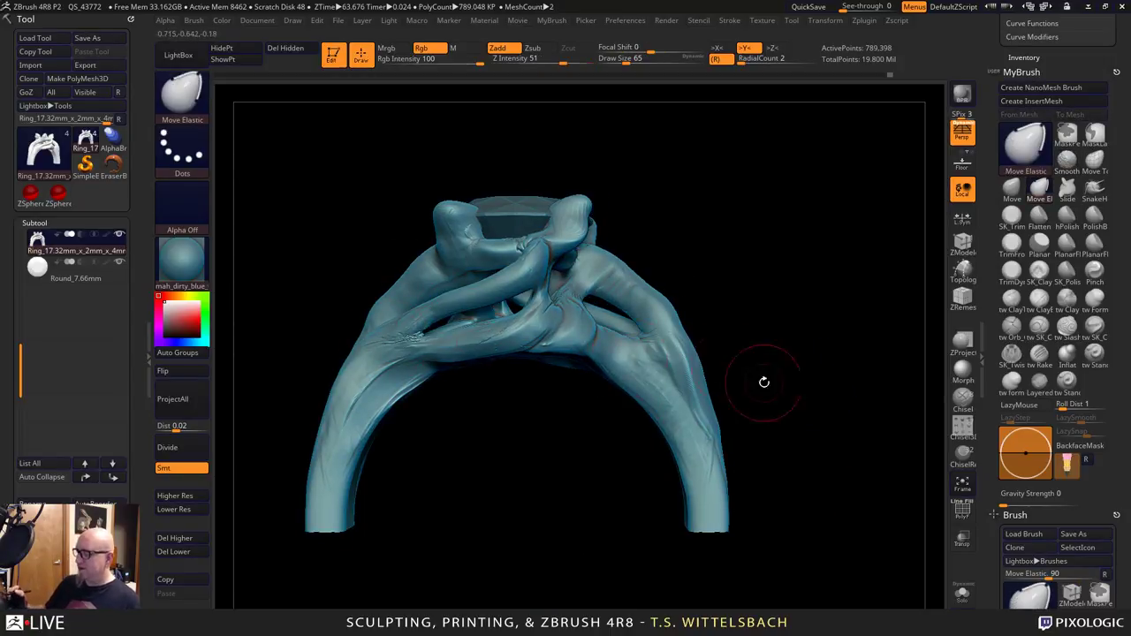
drag(774, 440, 803, 457)
shift+drag(821, 518, 928, 477)
alt+drag(875, 602, 744, 521)
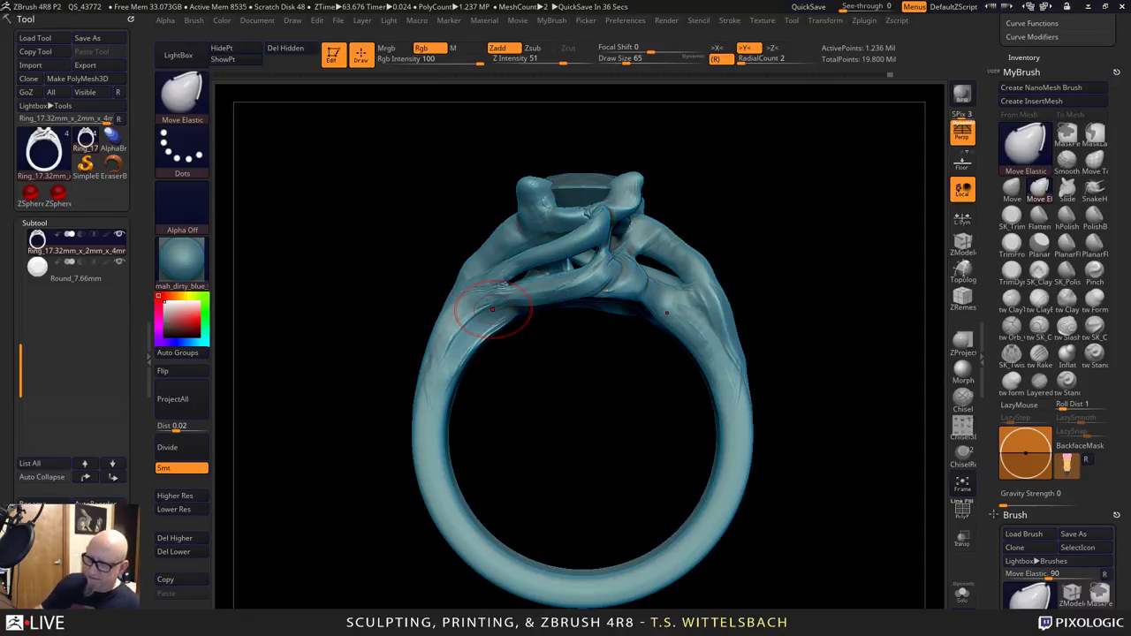
Open the ring's geometry settings to check its subdivision levels.
scroll(65, 424, down, 5)
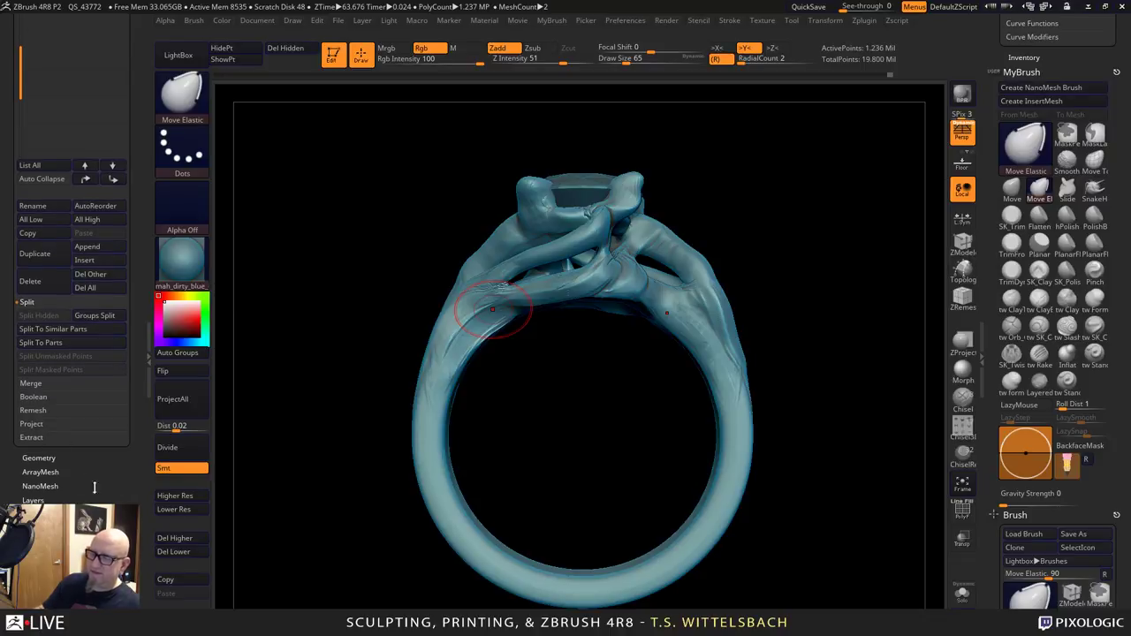
click(47, 459)
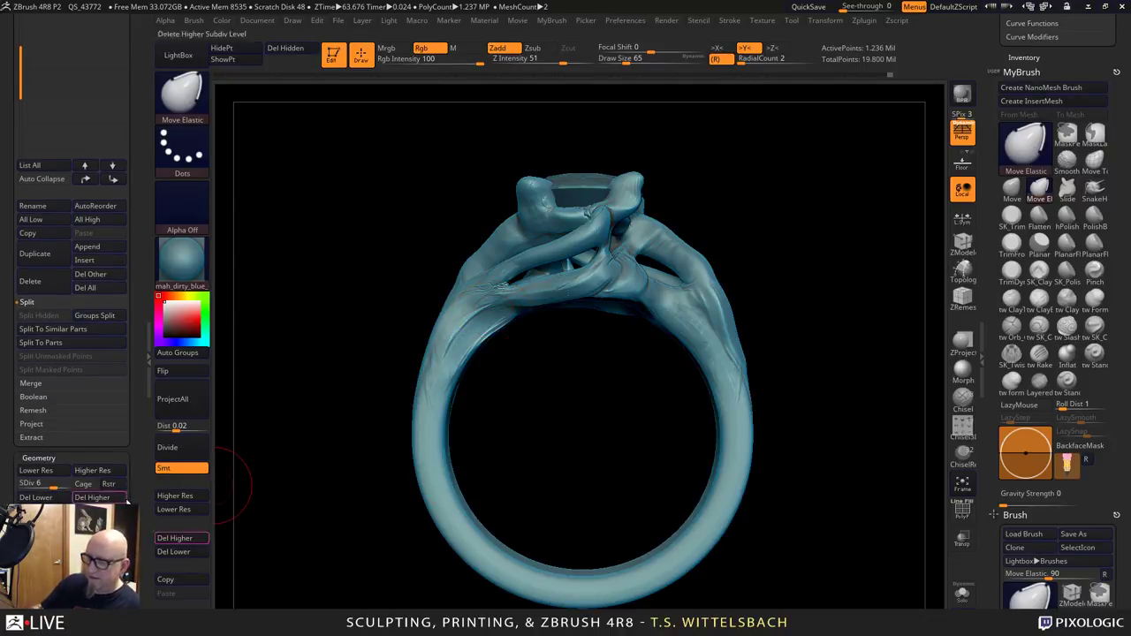
scroll(133, 457, down, 1)
scroll(133, 458, down, 1)
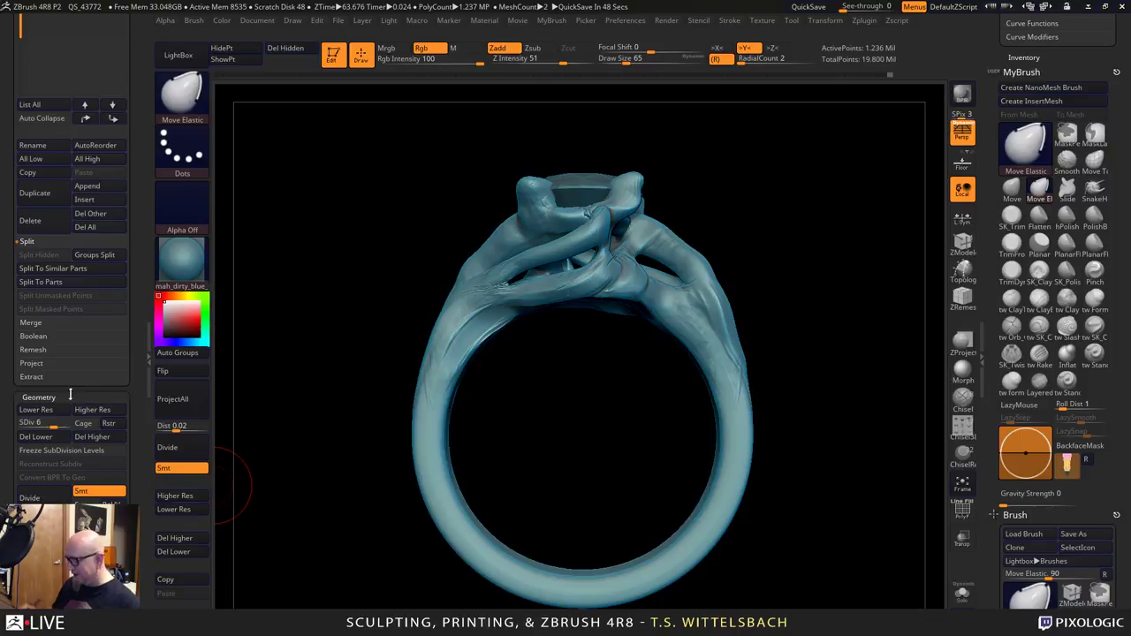
drag(790, 538, 794, 515)
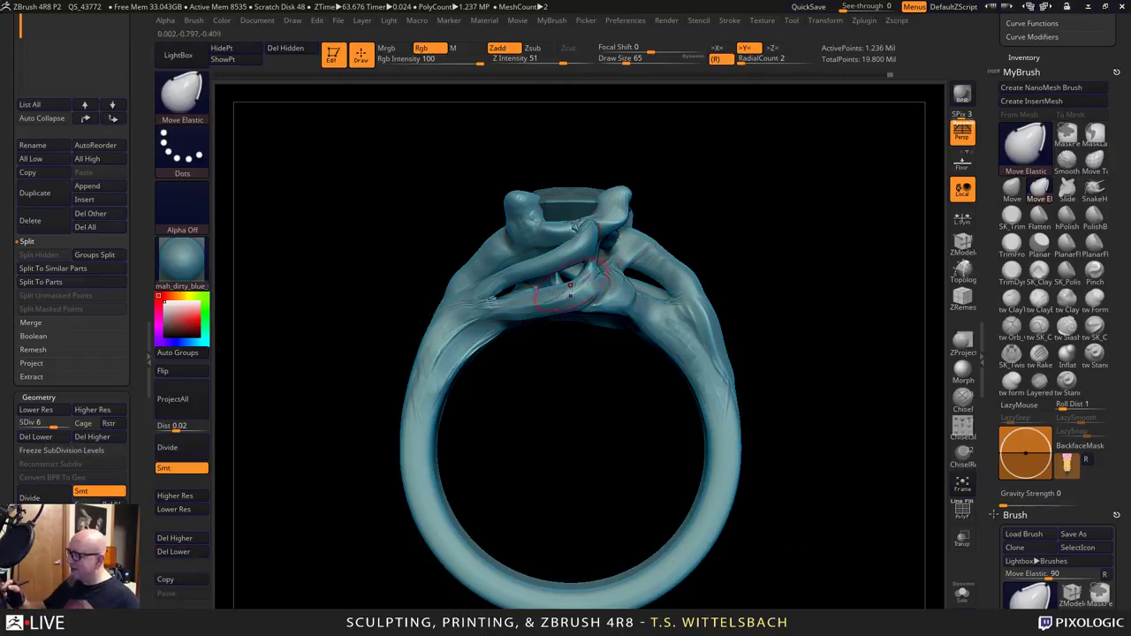
Turn off perspective and smooth the creased strut joins on the shoulders down into the band.
key(p)
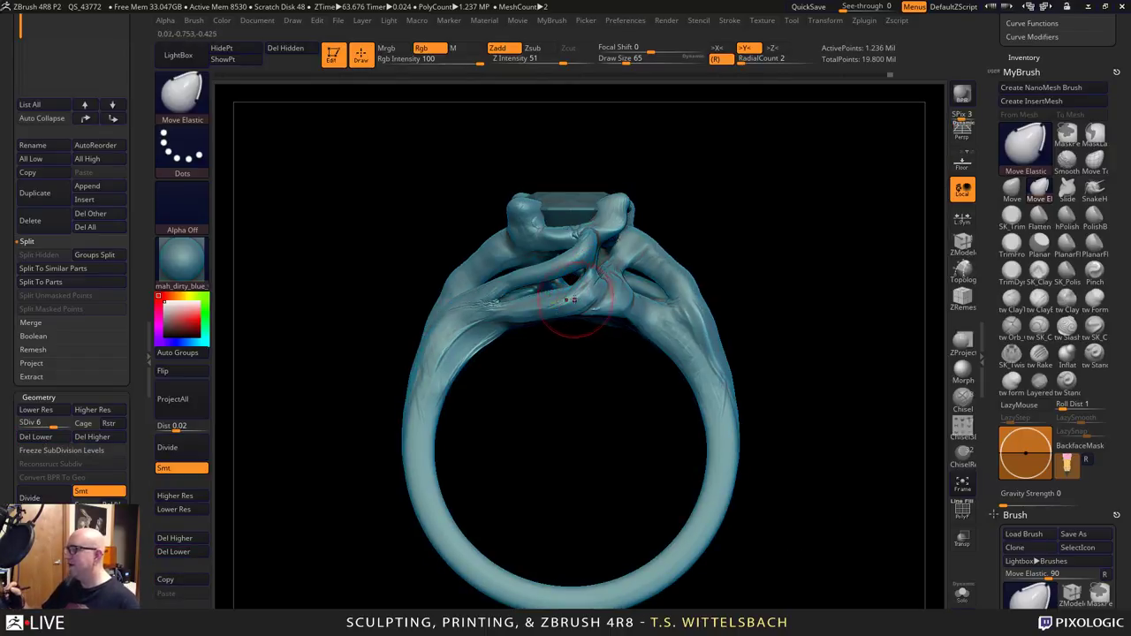
key(shift)
mouse_move(527, 302)
shift+mouse_down()
mouse_move(484, 309)
mouse_move(478, 334)
mouse_move(452, 327)
mouse_move(460, 302)
mouse_move(443, 320)
shift+mouse_up()
drag(554, 438, 630, 430)
key(shift)
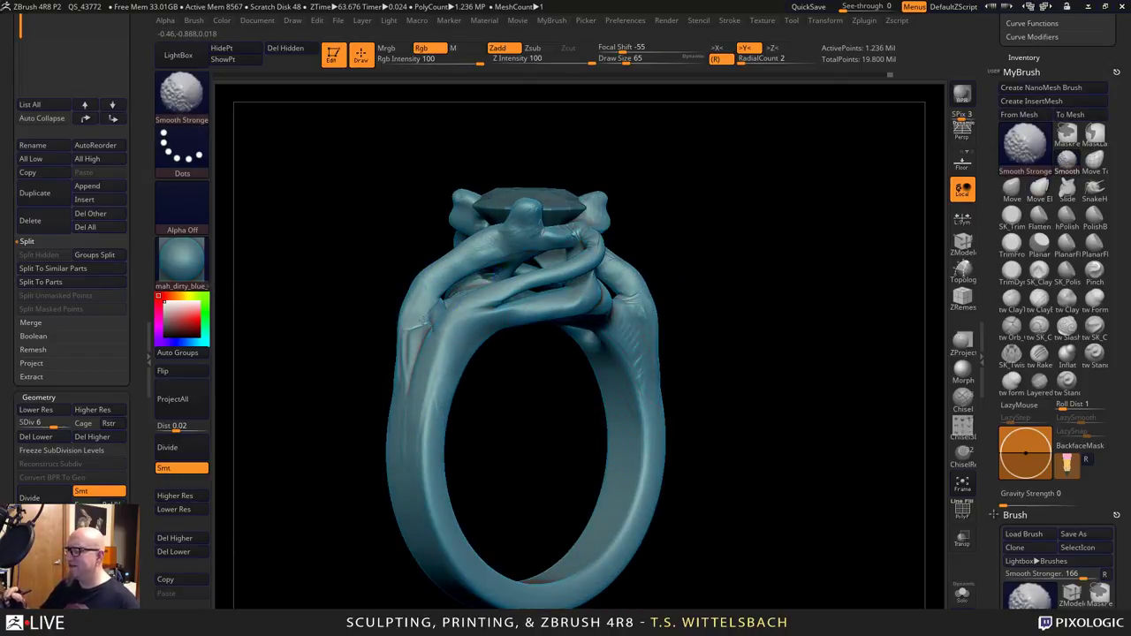
mouse_move(379, 366)
shift+mouse_down()
mouse_move(802, 354)
mouse_move(786, 336)
shift+mouse_up()
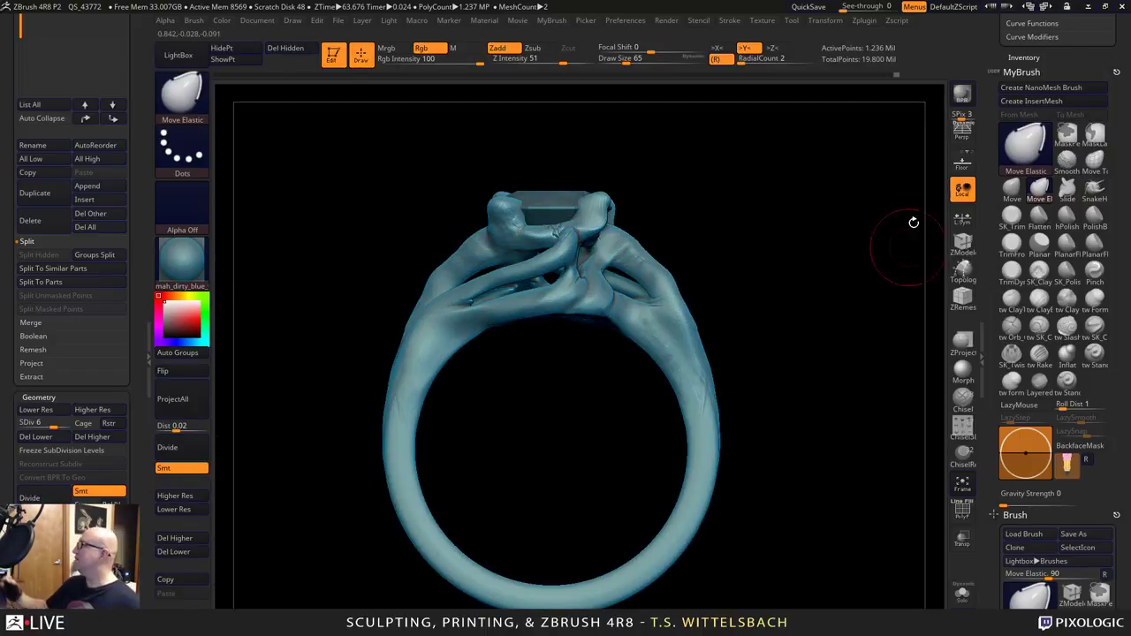
Dock the plugin tools beside the canvas and open the DynaMesh Master options.
click(868, 23)
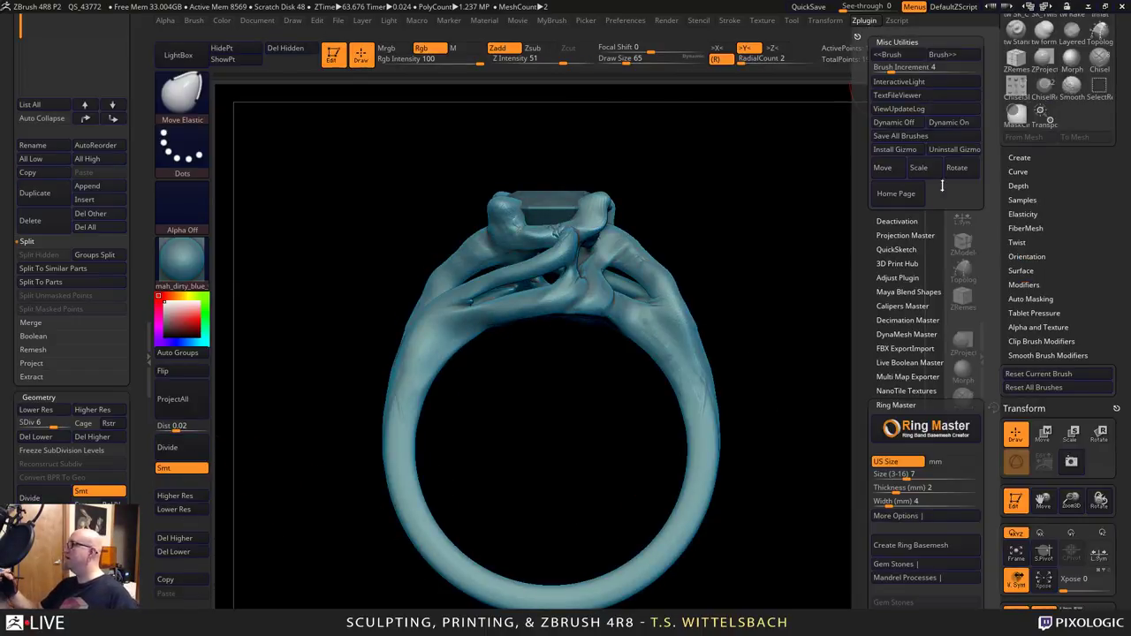
click(857, 37)
drag(1121, 106, 1129, 324)
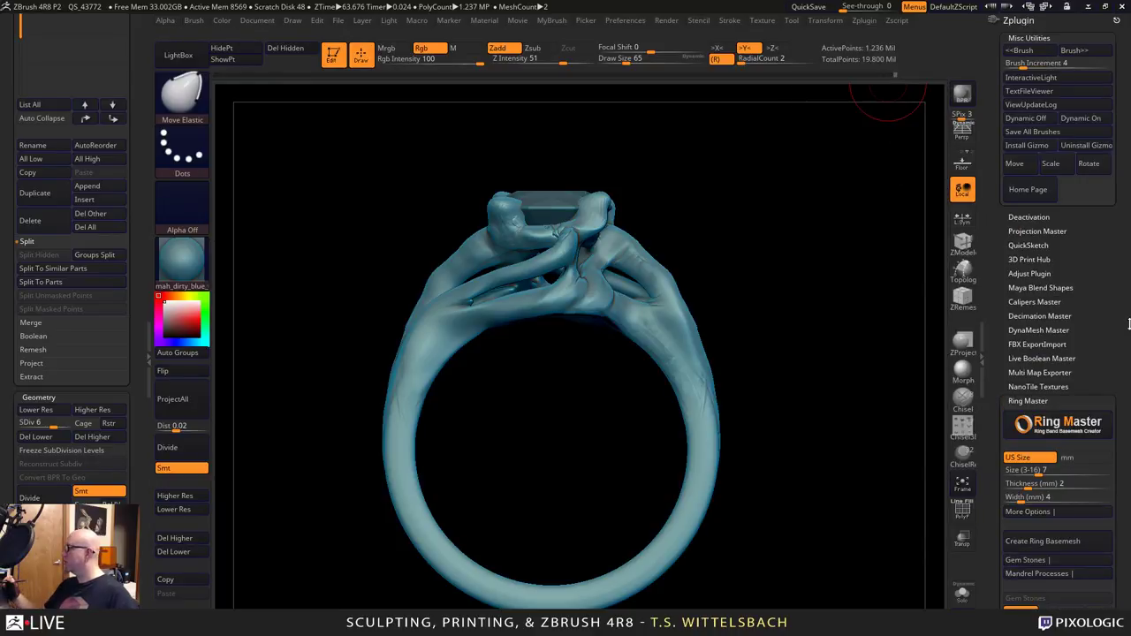
click(1053, 329)
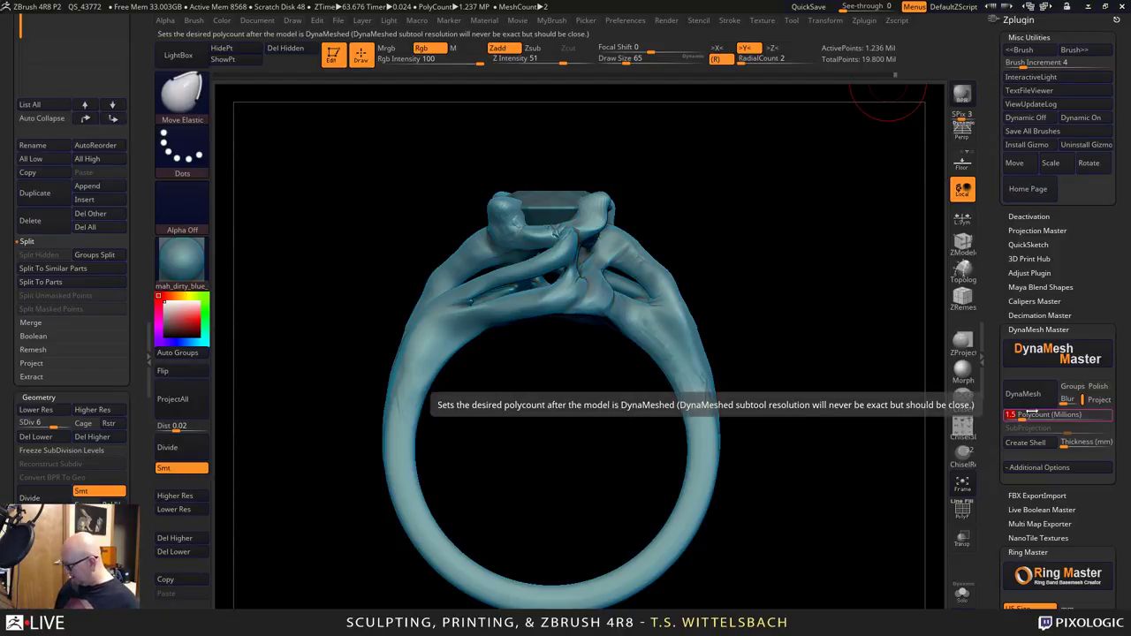
Remesh the ring with DynaMesh Master at a target polycount of 0.5 million.
key(BackSpace)
key(BackSpace)
key(BackSpace)
text(.6)
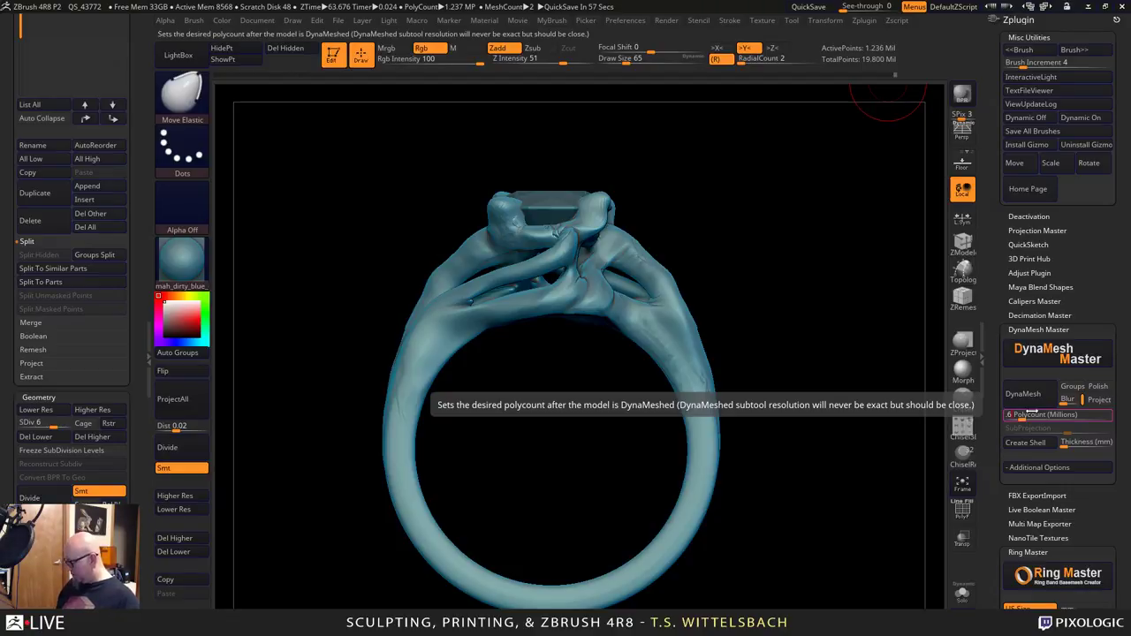
key(BackSpace)
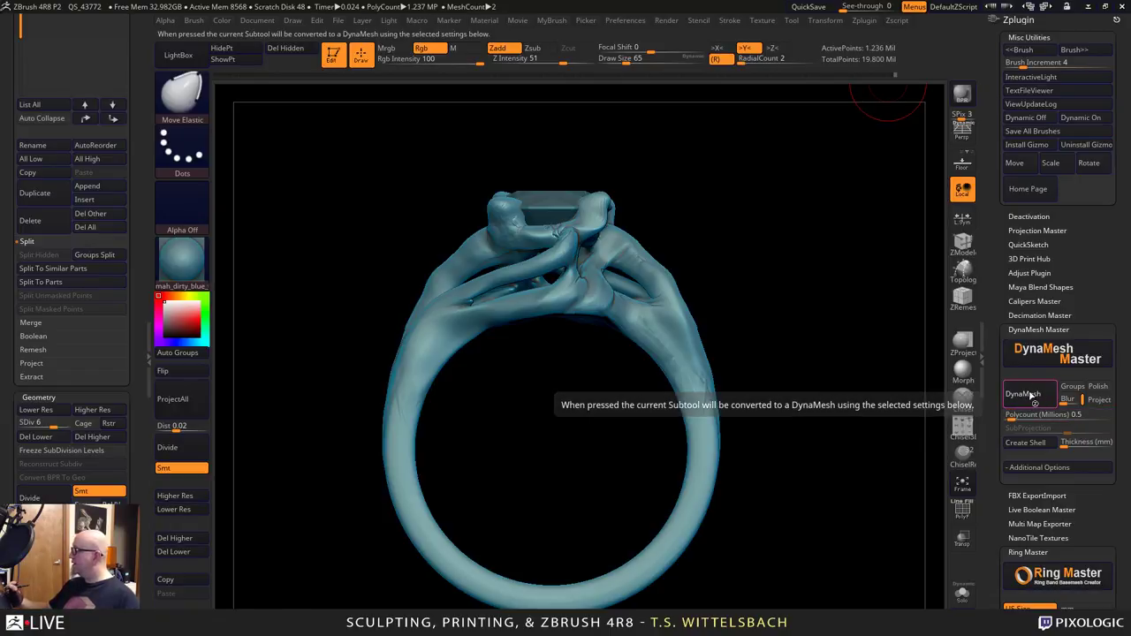
click(1030, 396)
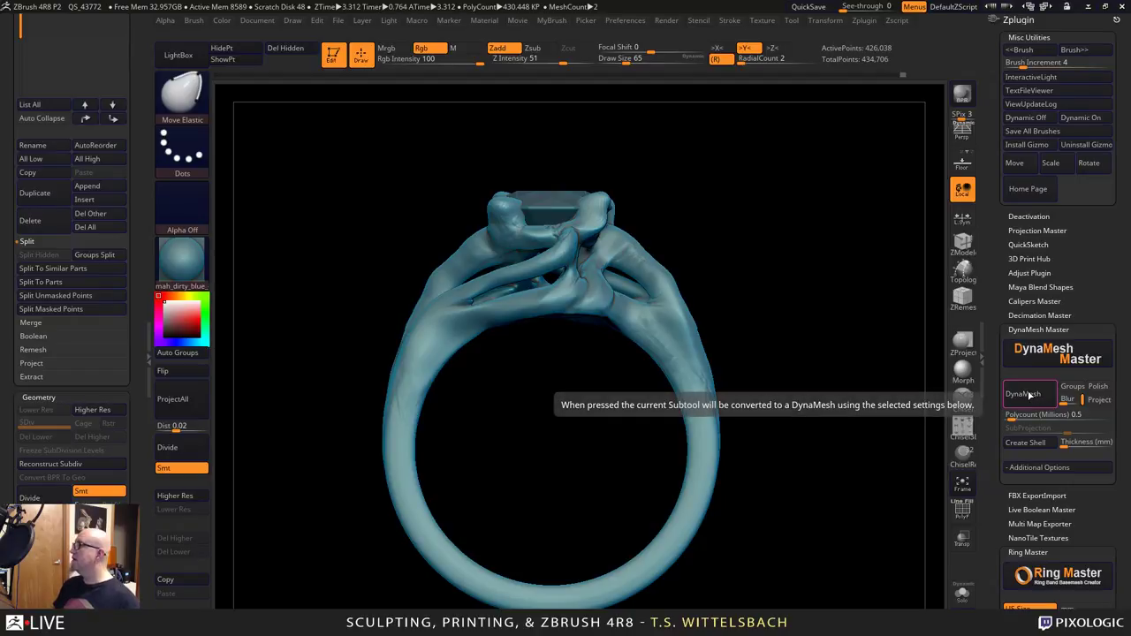
Remesh the ring with DynaMesh Master at a target polycount of 0.1 million.
drag(750, 566, 828, 411)
key(shift)
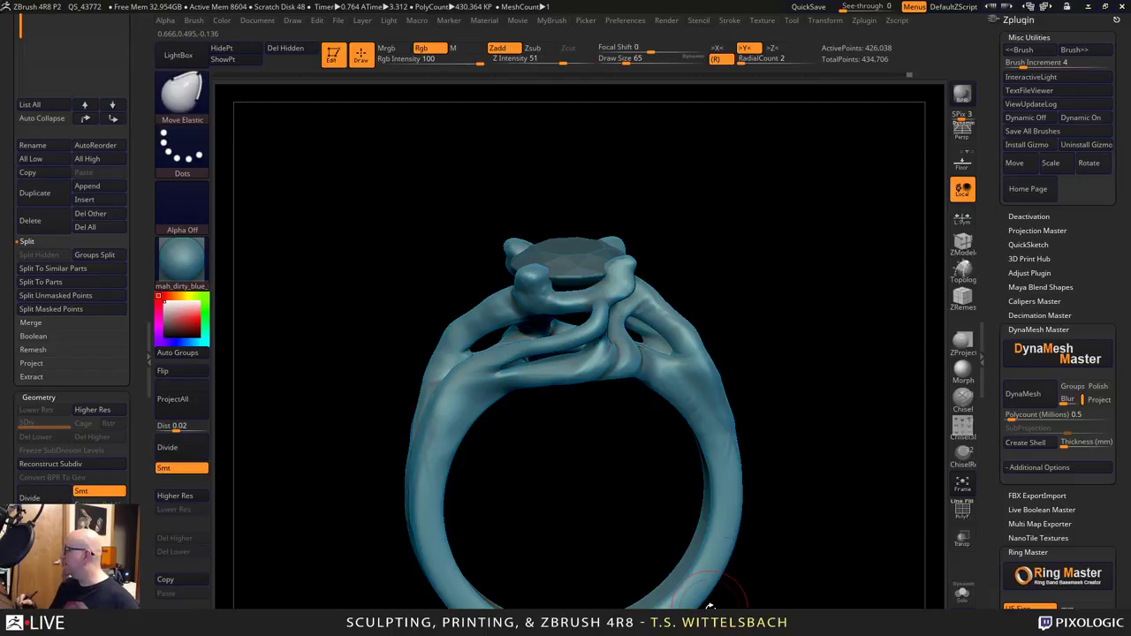
mouse_move(753, 581)
mouse_down()
mouse_move(810, 551)
mouse_move(815, 518)
mouse_up()
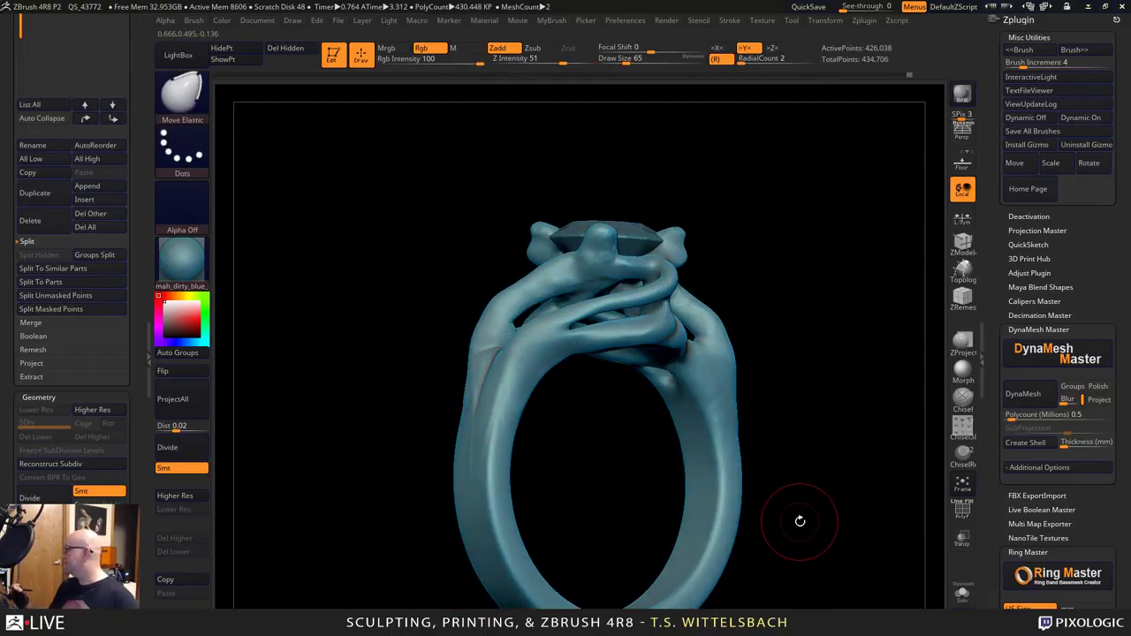
click(1077, 416)
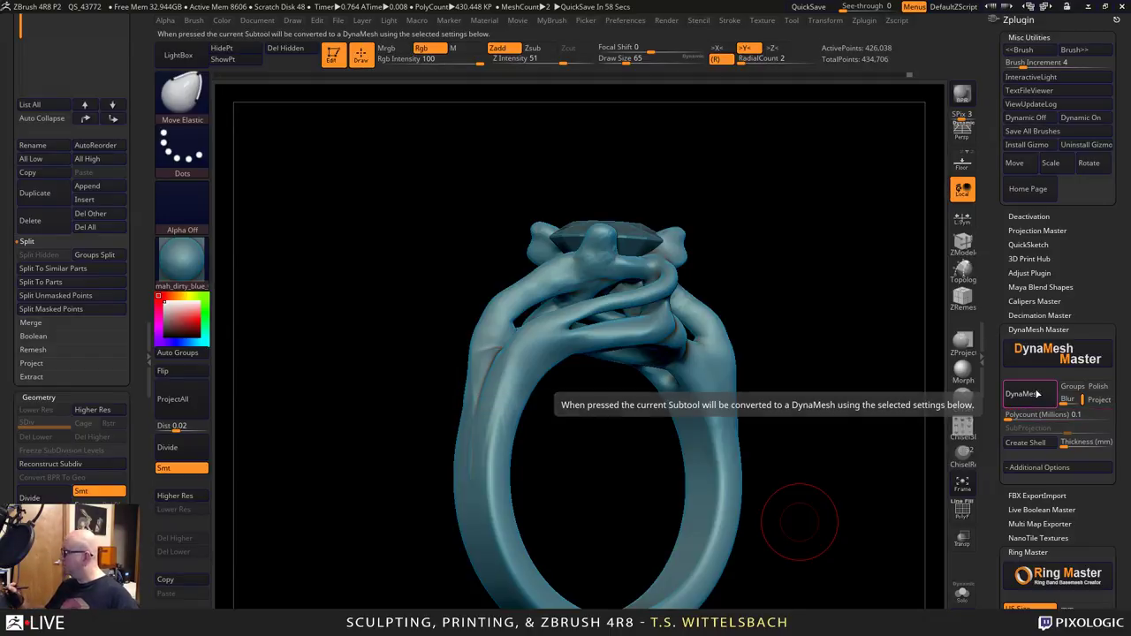
click(1039, 392)
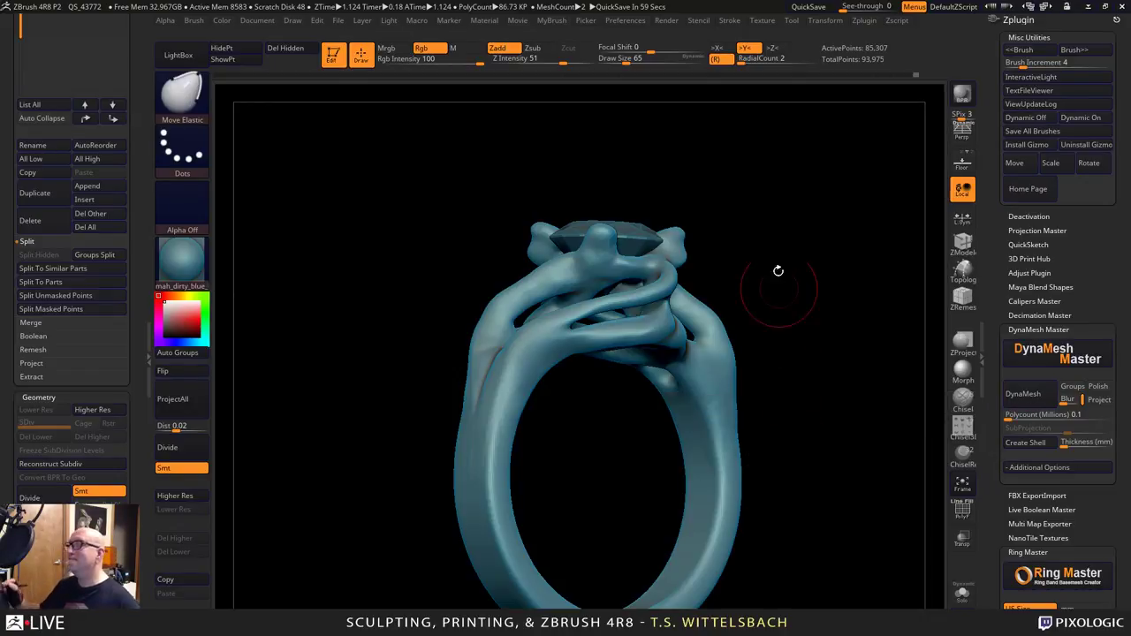
Smooth the struts below the gemstone and the creases where they join the shoulder.
drag(780, 273, 753, 275)
shift+drag(622, 307, 588, 320)
mouse_move(469, 372)
shift+mouse_down()
mouse_move(478, 331)
mouse_move(464, 358)
mouse_move(494, 306)
shift+mouse_up()
drag(800, 336, 709, 351)
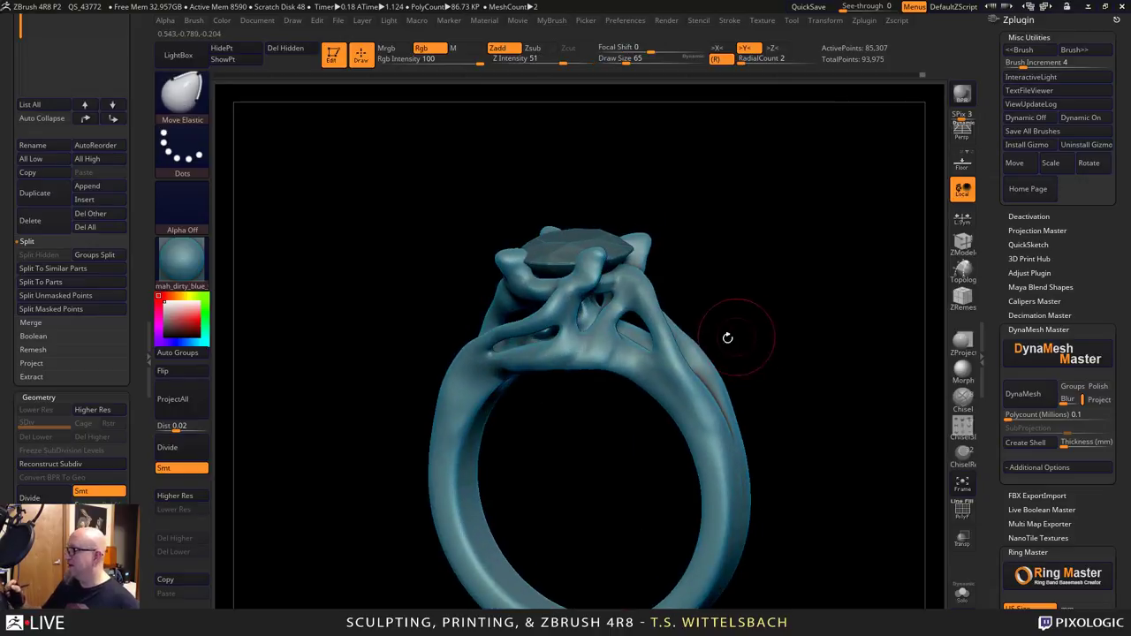
key(shift)
drag(803, 427, 655, 429)
key(shift)
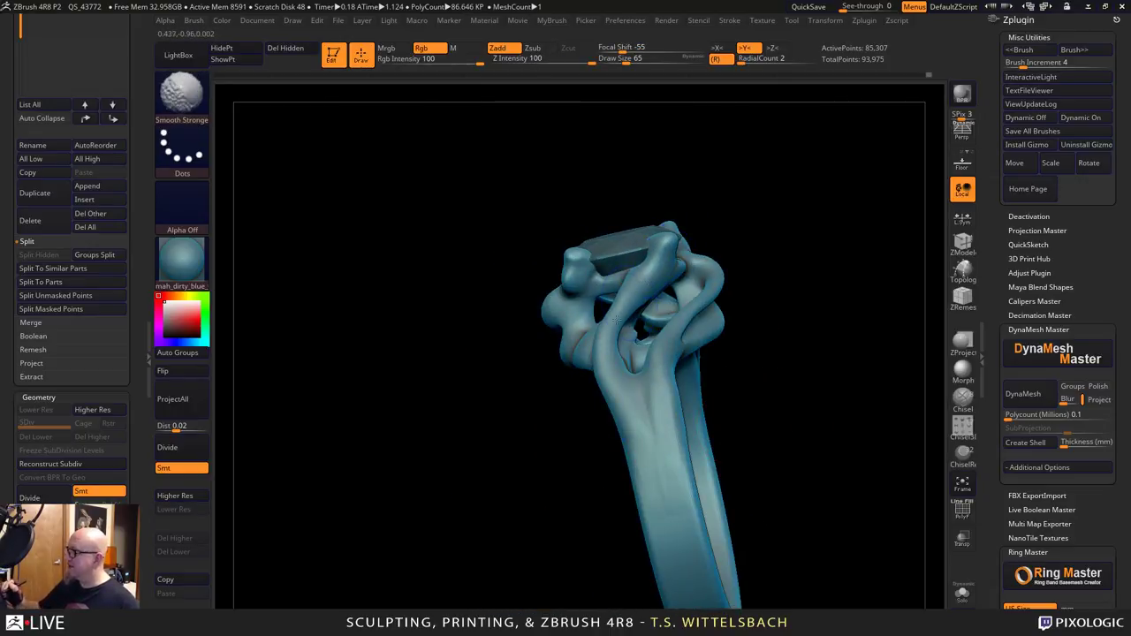
Smooth both shoulders where the struts merge into the band, and even out the band's sides.
shift+drag(833, 283, 762, 329)
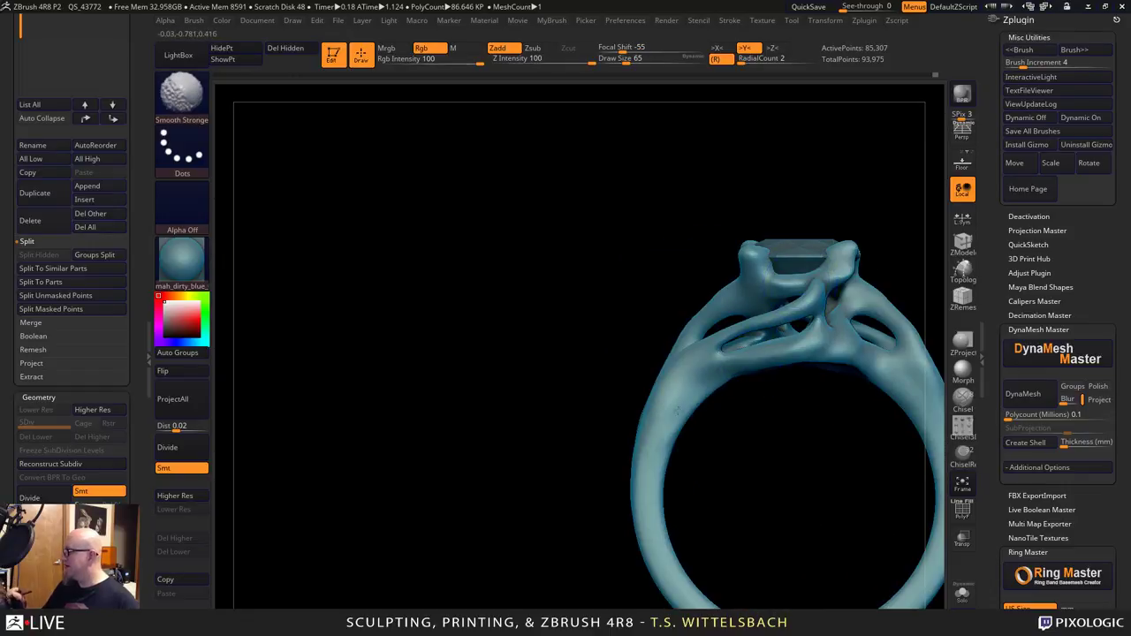
mouse_move(696, 399)
shift+mouse_down()
mouse_move(696, 365)
mouse_move(648, 442)
shift+mouse_up()
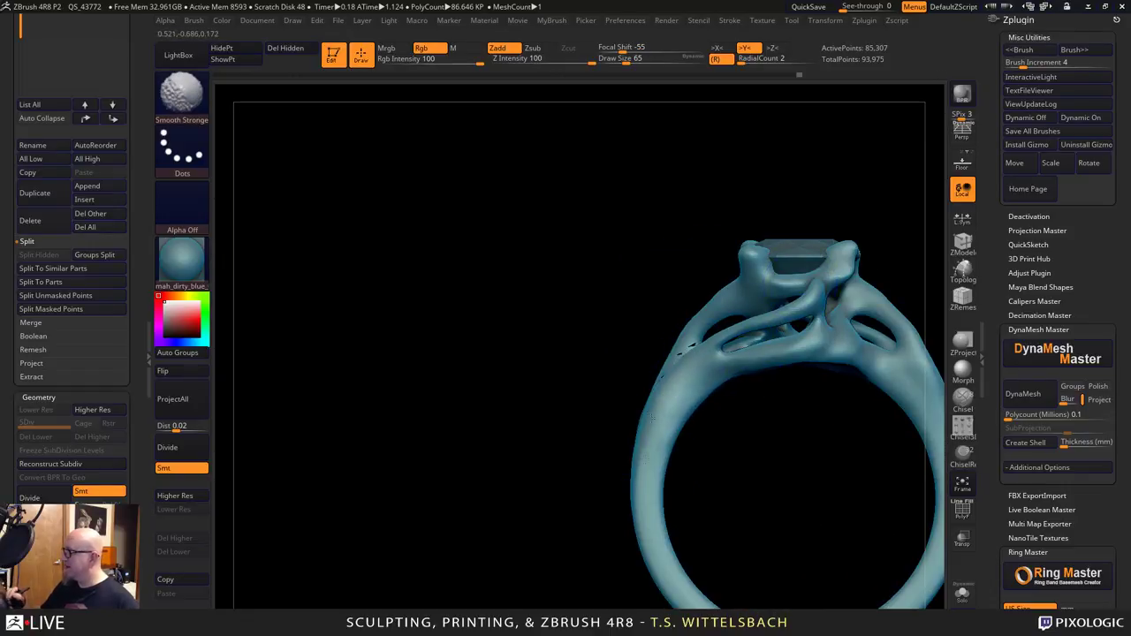
alt+drag(770, 478, 523, 504)
mouse_move(658, 343)
shift+mouse_down()
mouse_move(665, 389)
mouse_move(646, 327)
shift+mouse_up()
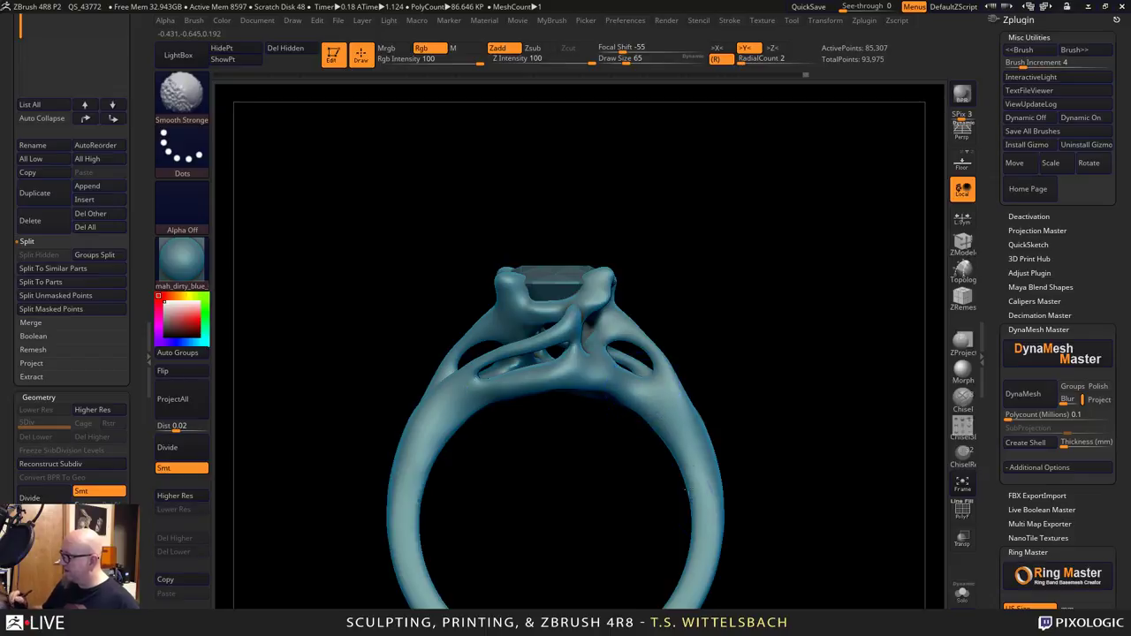
drag(753, 559, 766, 447)
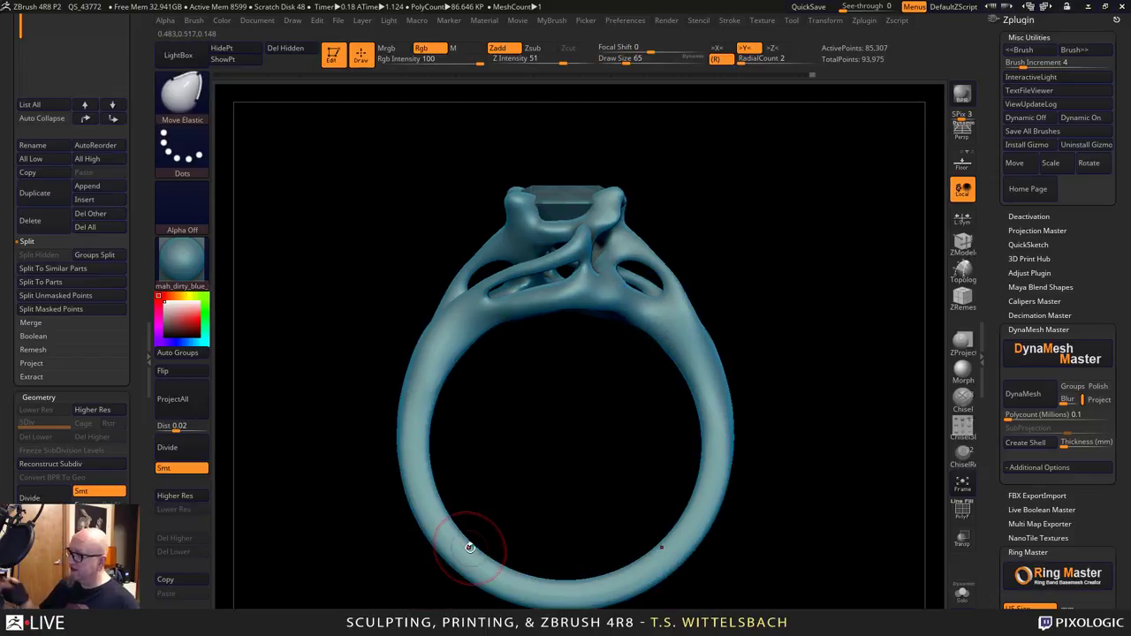
key(shift)
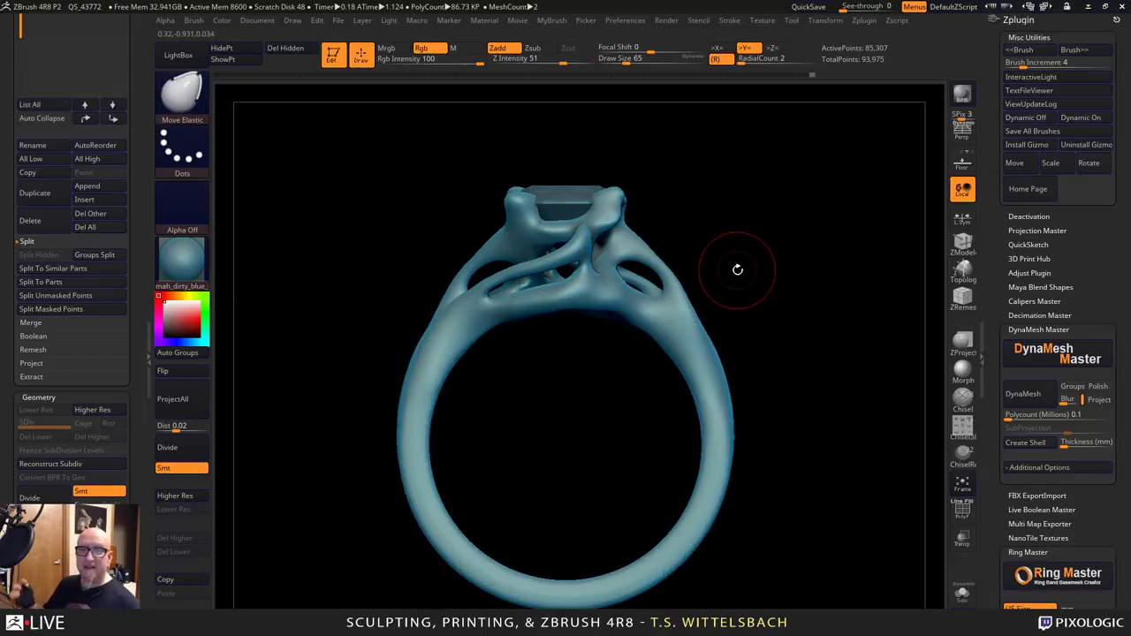
Smooth the inner side of the ring around the strut openings beneath the setting.
mouse_move(855, 509)
mouse_down()
mouse_move(710, 456)
mouse_move(695, 386)
mouse_move(710, 467)
mouse_move(730, 444)
mouse_move(725, 416)
mouse_move(587, 384)
mouse_up()
mouse_move(555, 346)
shift+mouse_down()
mouse_move(543, 329)
mouse_move(551, 403)
shift+mouse_up()
drag(770, 399, 641, 399)
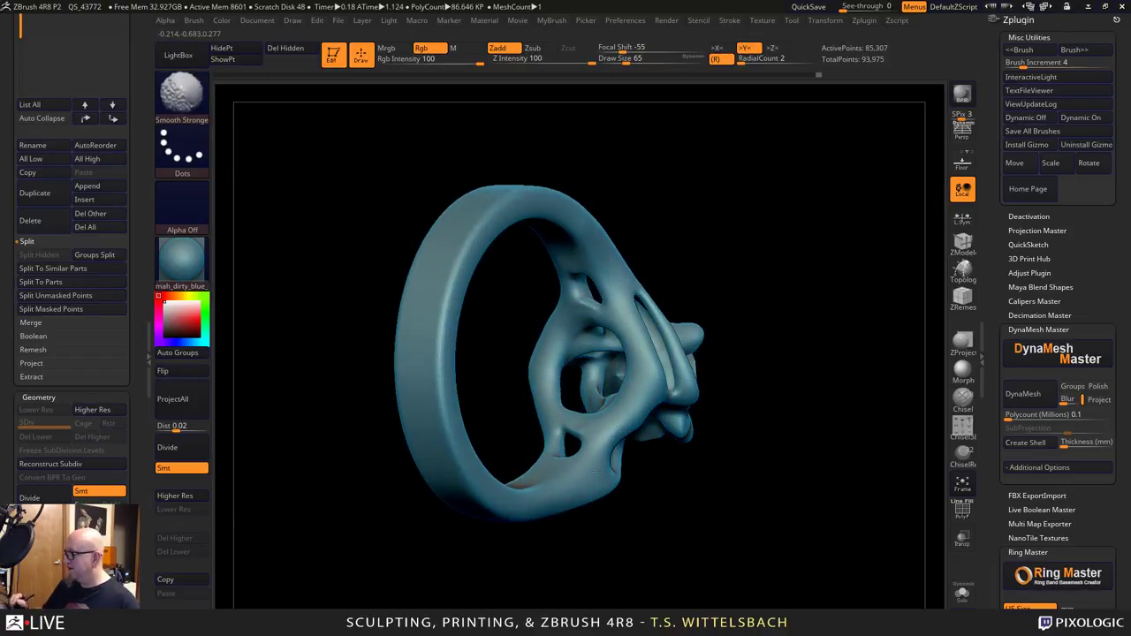
drag(719, 459, 800, 468)
mouse_move(857, 328)
mouse_down()
mouse_move(823, 319)
mouse_move(783, 365)
mouse_move(751, 534)
mouse_move(723, 577)
mouse_move(745, 460)
mouse_up()
drag(730, 578, 627, 575)
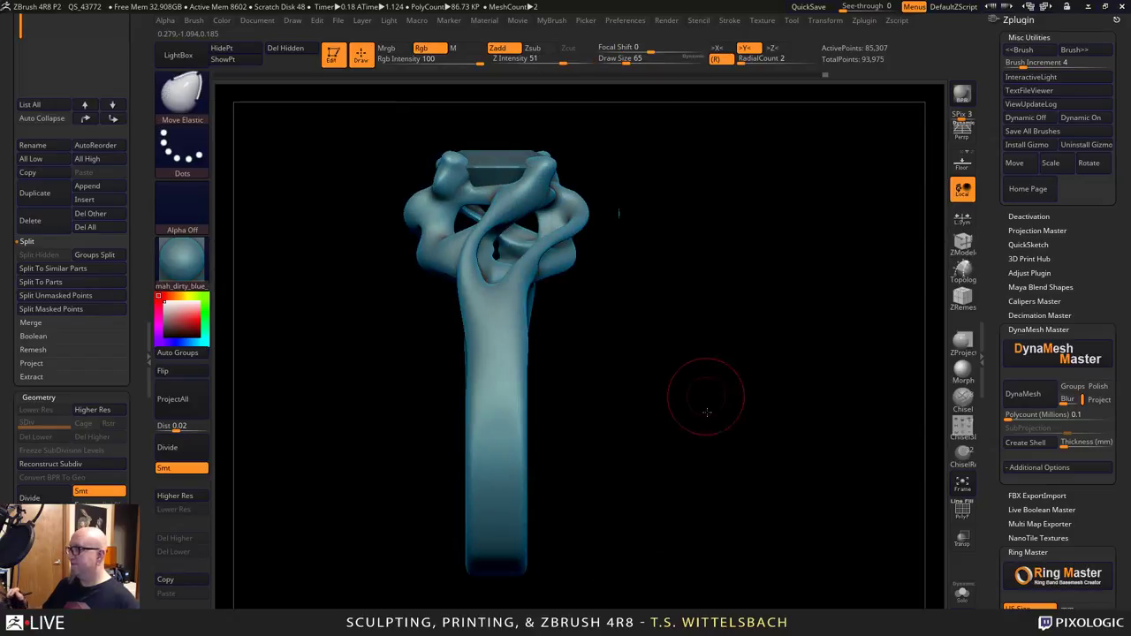
drag(709, 435, 733, 528)
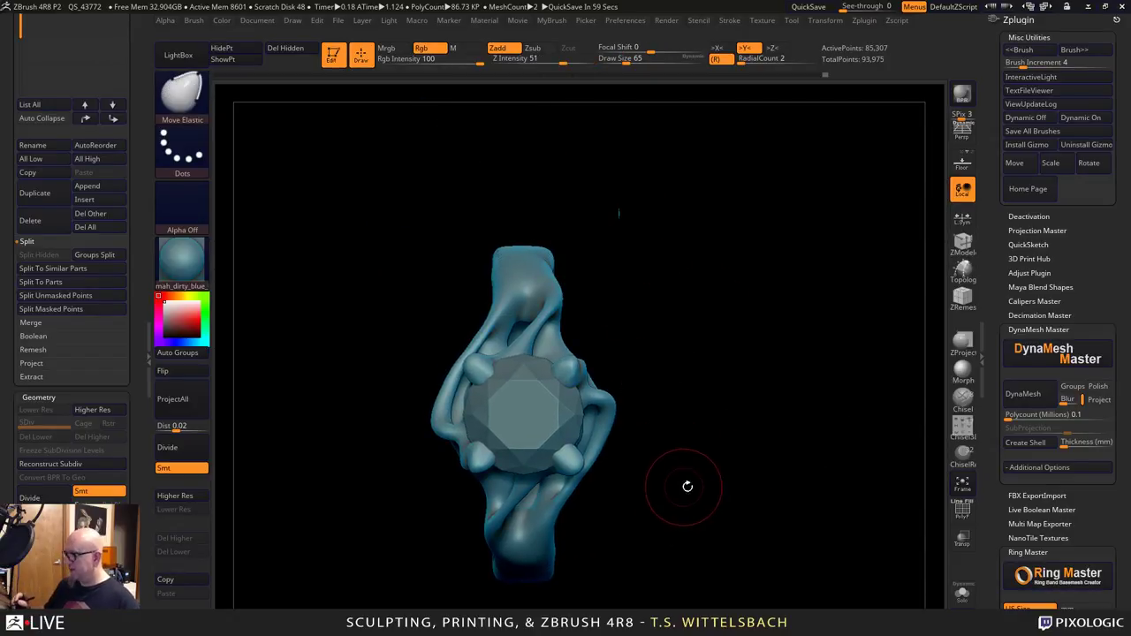
Bend the band below the setting into an S-curve using Move Elastic at Z Intensity 8 and draw size 121.
scroll(1106, 257, down, 15)
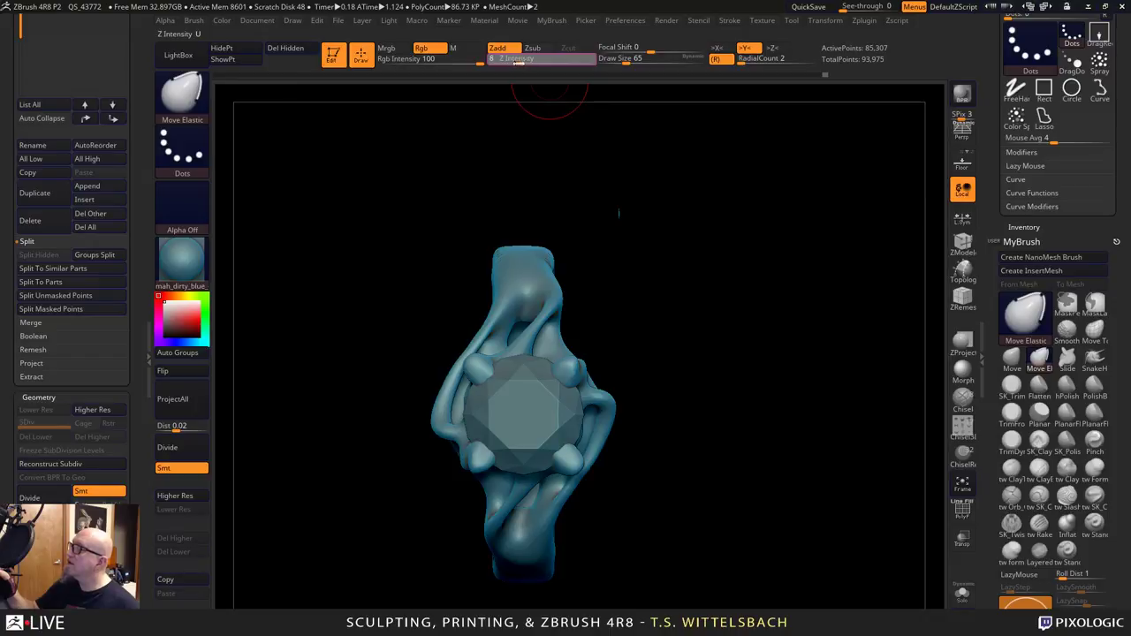
drag(513, 61, 520, 62)
mouse_move(635, 223)
mouse_down()
mouse_move(615, 222)
mouse_move(629, 243)
mouse_up()
key(space)
mouse_move(689, 199)
mouse_down()
mouse_move(698, 313)
mouse_move(686, 313)
mouse_up()
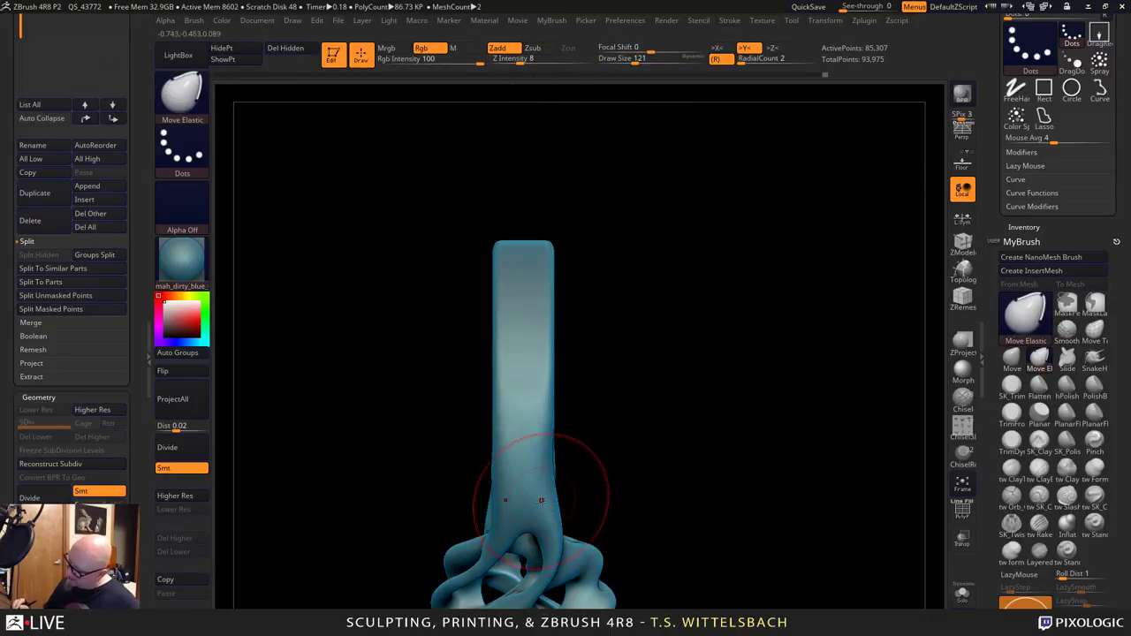
mouse_move(543, 502)
mouse_down()
mouse_move(569, 501)
mouse_move(553, 436)
mouse_up()
drag(544, 417, 532, 358)
drag(549, 449, 548, 486)
mouse_move(540, 372)
mouse_down()
mouse_move(557, 296)
mouse_move(542, 309)
mouse_move(518, 424)
mouse_move(553, 474)
mouse_move(500, 403)
mouse_up()
Reduce the draw size to 84, then smooth and widen the shoulder where the band splits into struts.
key(s)
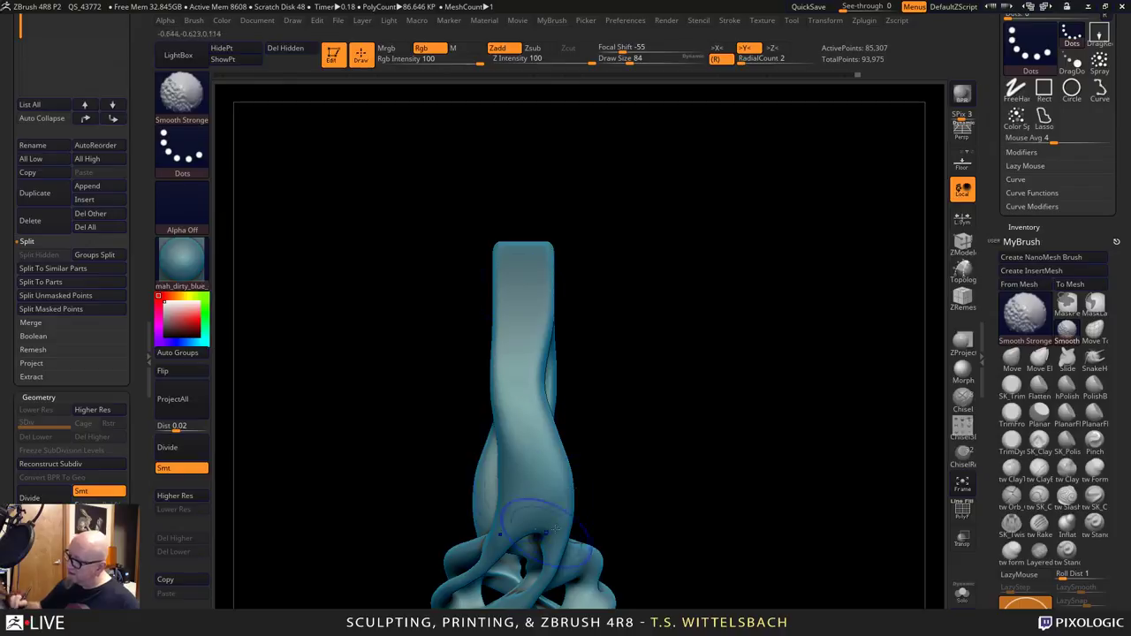
shift+drag(558, 528, 543, 487)
drag(563, 532, 569, 537)
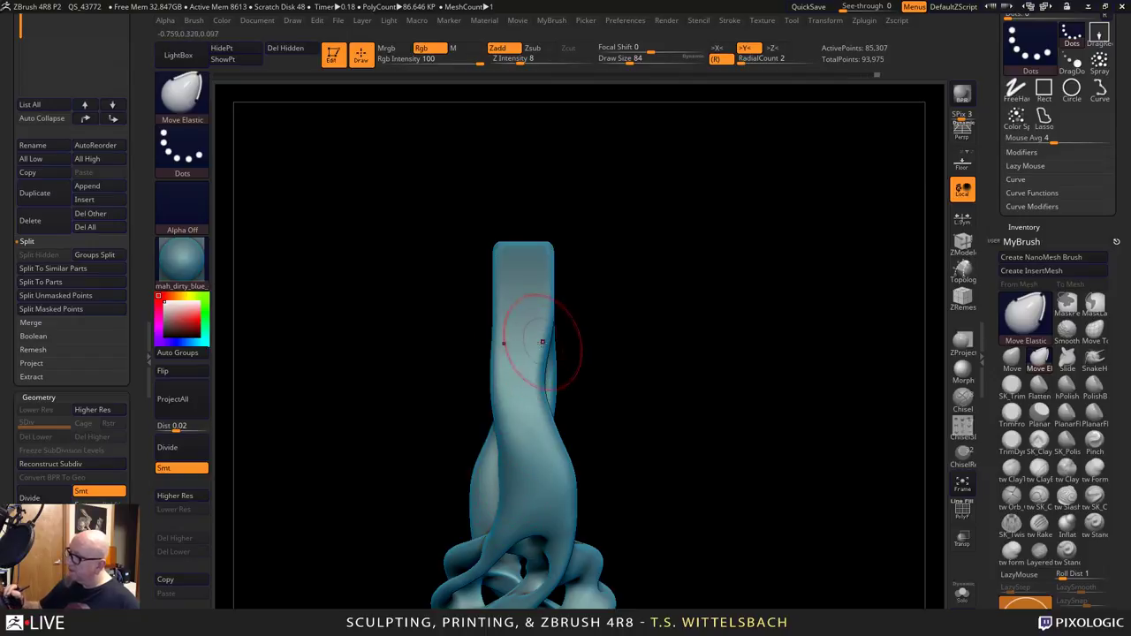
drag(669, 365, 728, 448)
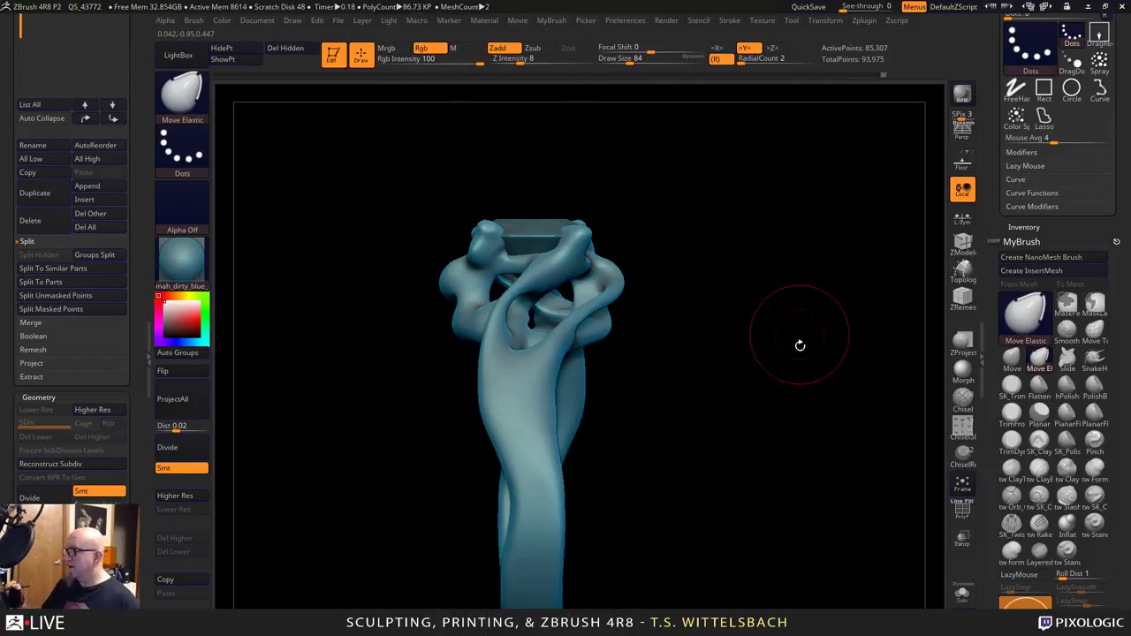
Reduce the draw size to 68 and refine the side contour of the twisted band just below the strut split.
drag(798, 359, 763, 546)
mouse_move(745, 374)
mouse_down()
mouse_move(758, 495)
mouse_move(762, 487)
mouse_move(745, 511)
mouse_up()
key(space)
drag(531, 294, 520, 294)
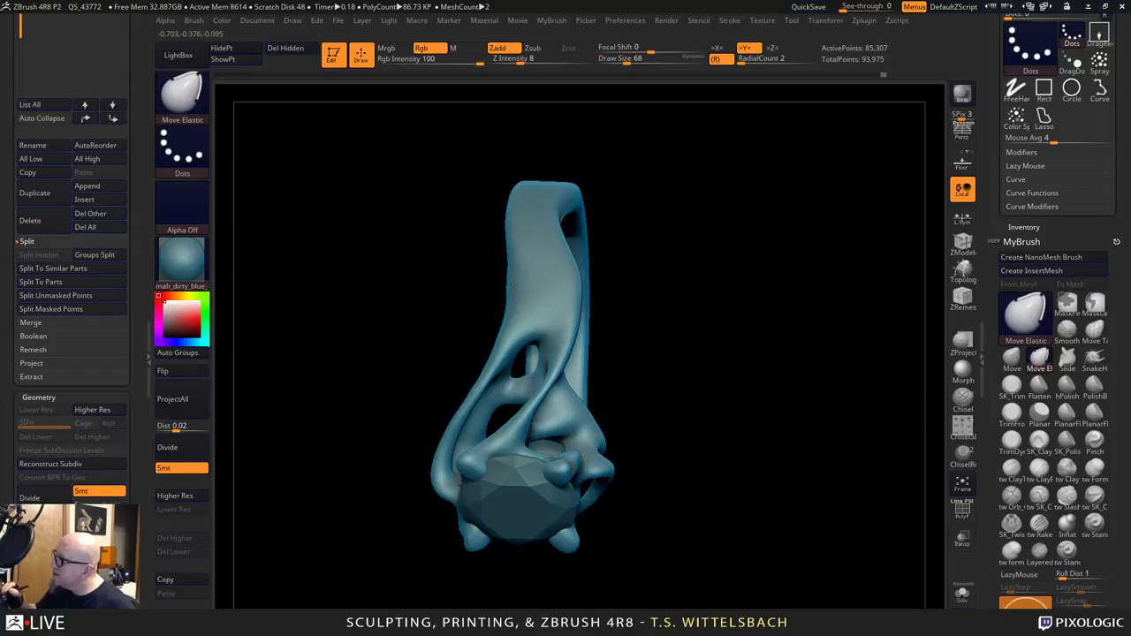
drag(721, 305, 793, 298)
alt+drag(641, 330, 698, 394)
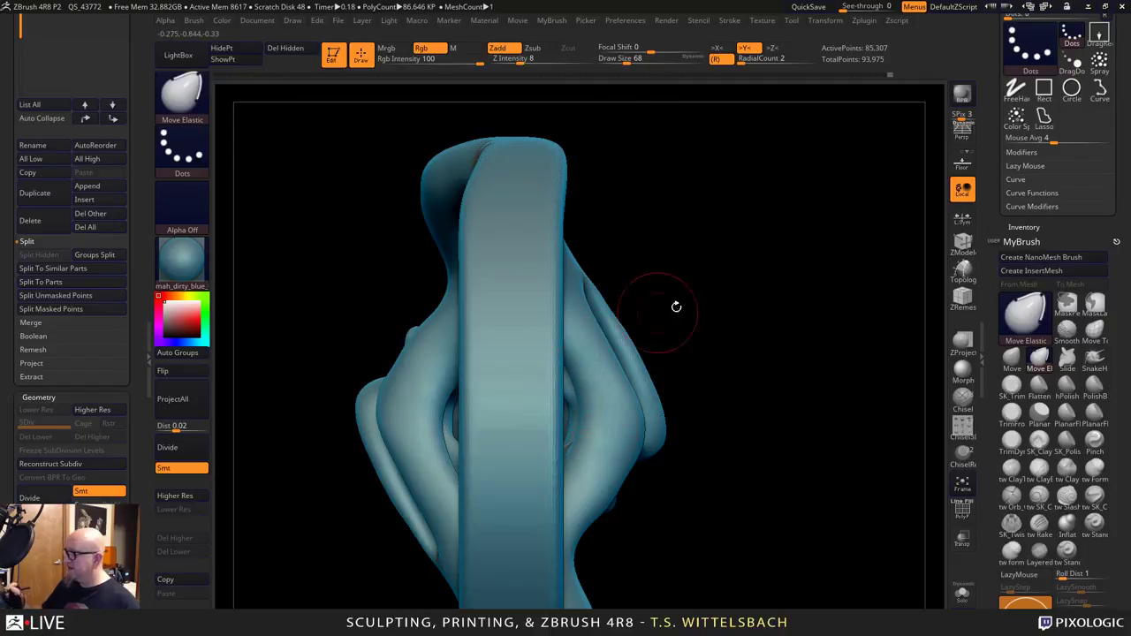
drag(692, 300, 623, 383)
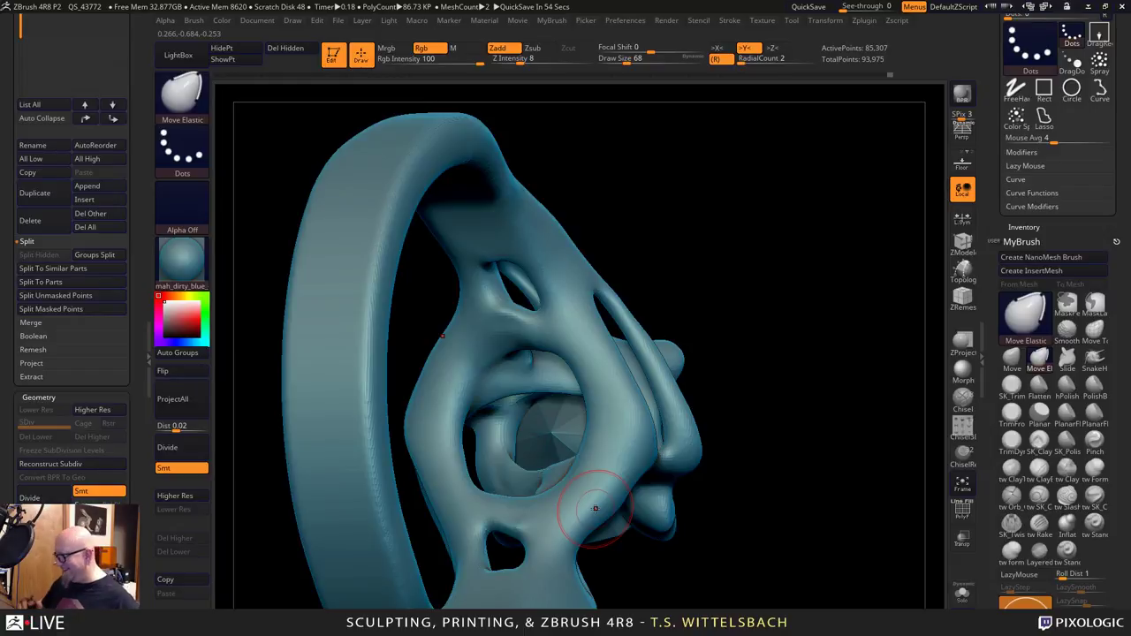
drag(748, 239, 692, 577)
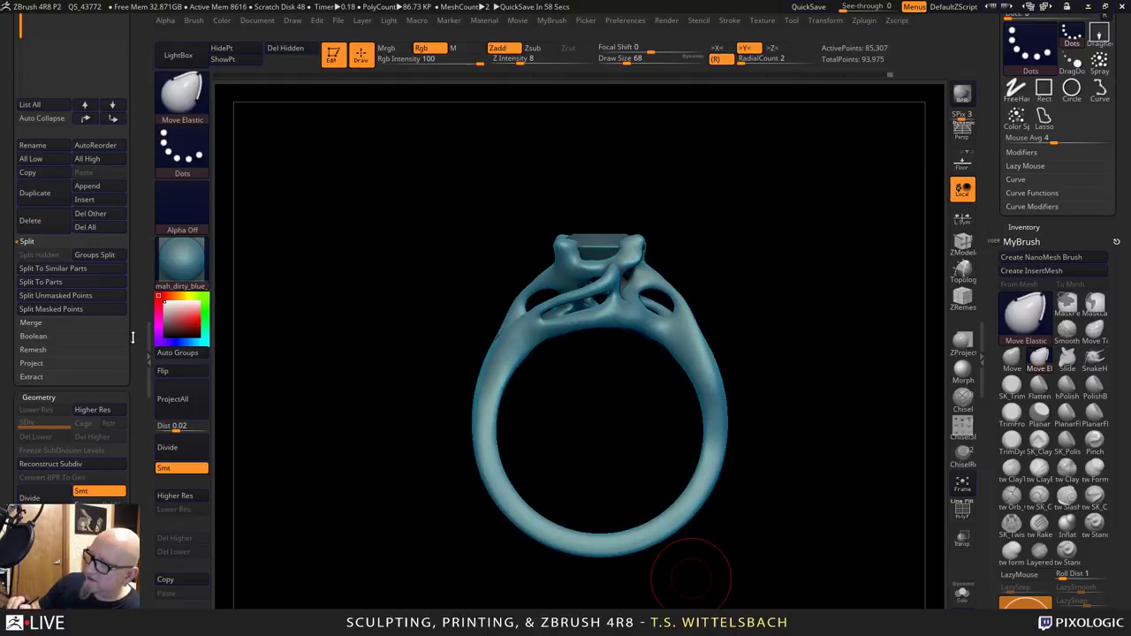
scroll(133, 336, up, 5)
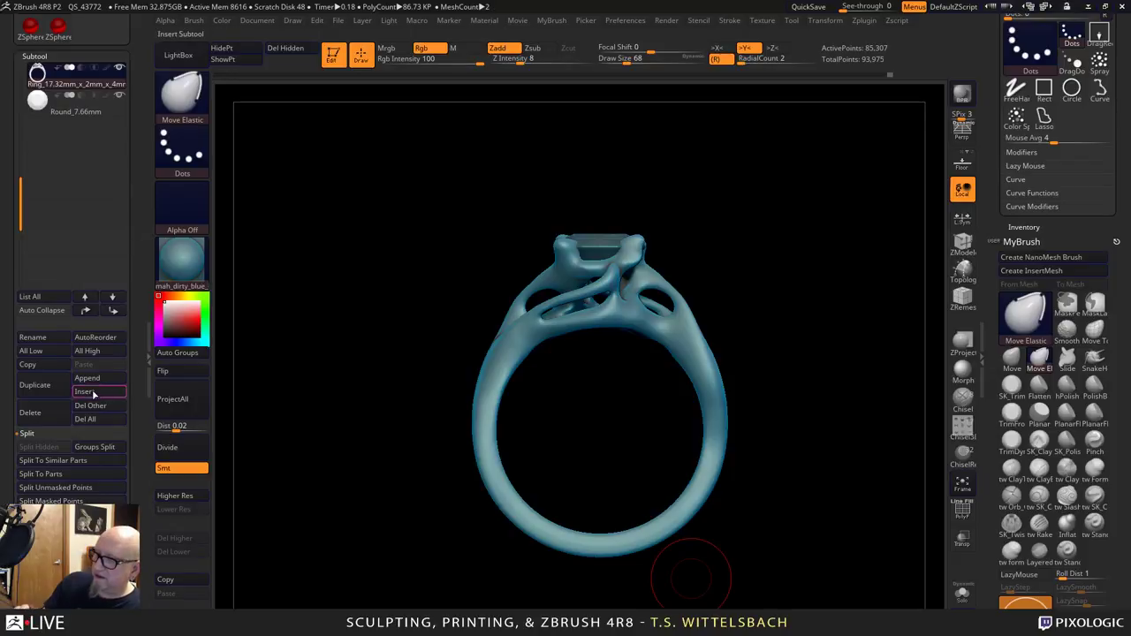
click(96, 392)
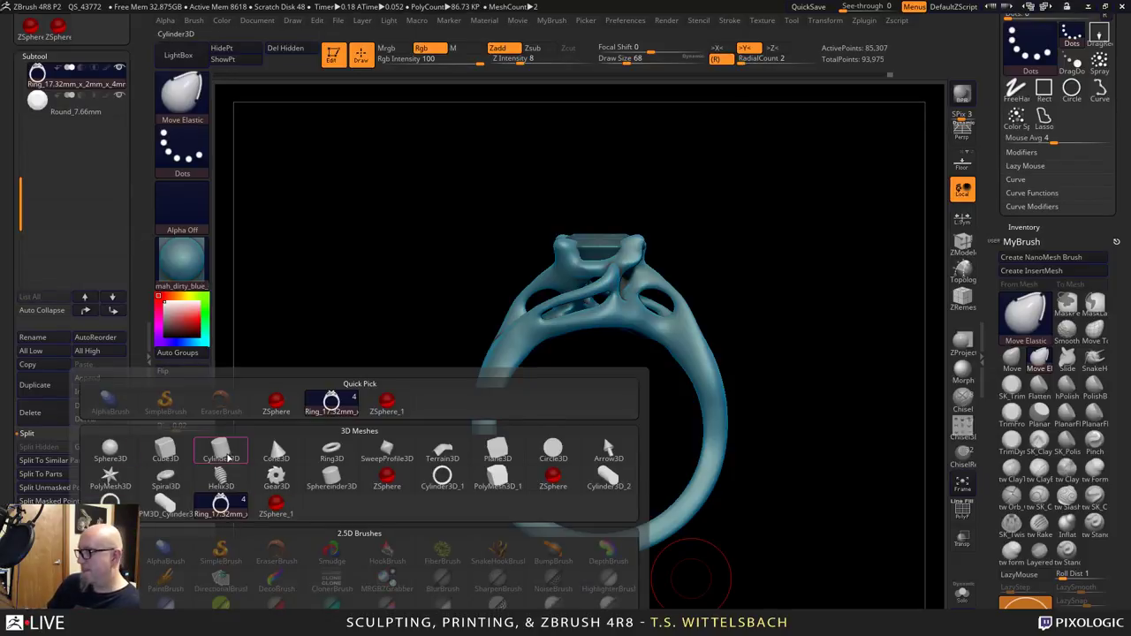
click(227, 458)
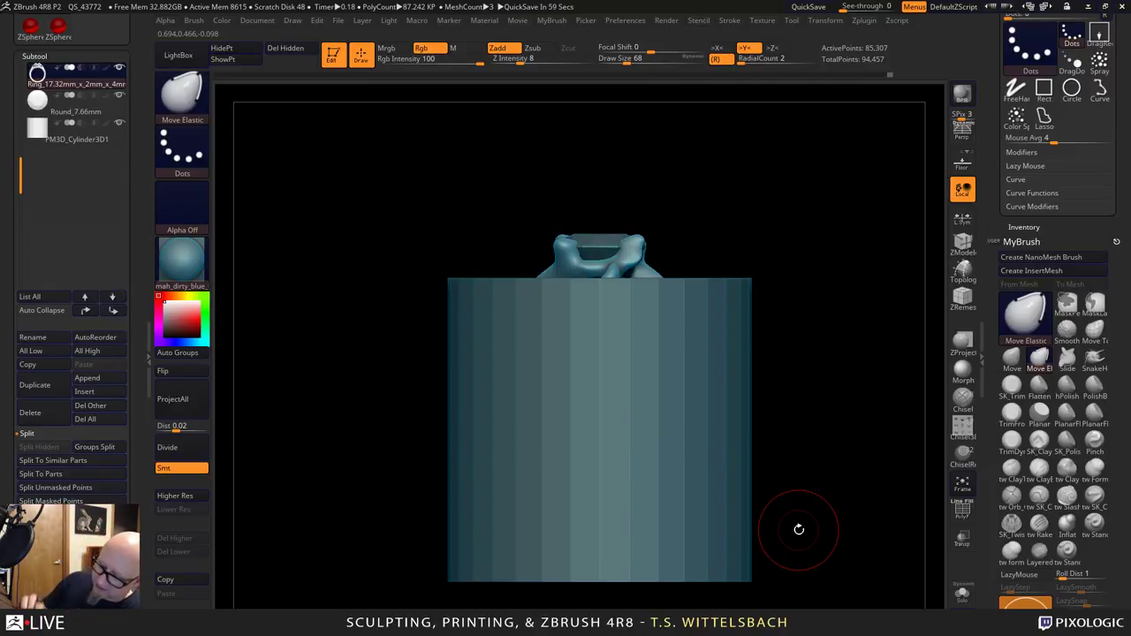
click(77, 133)
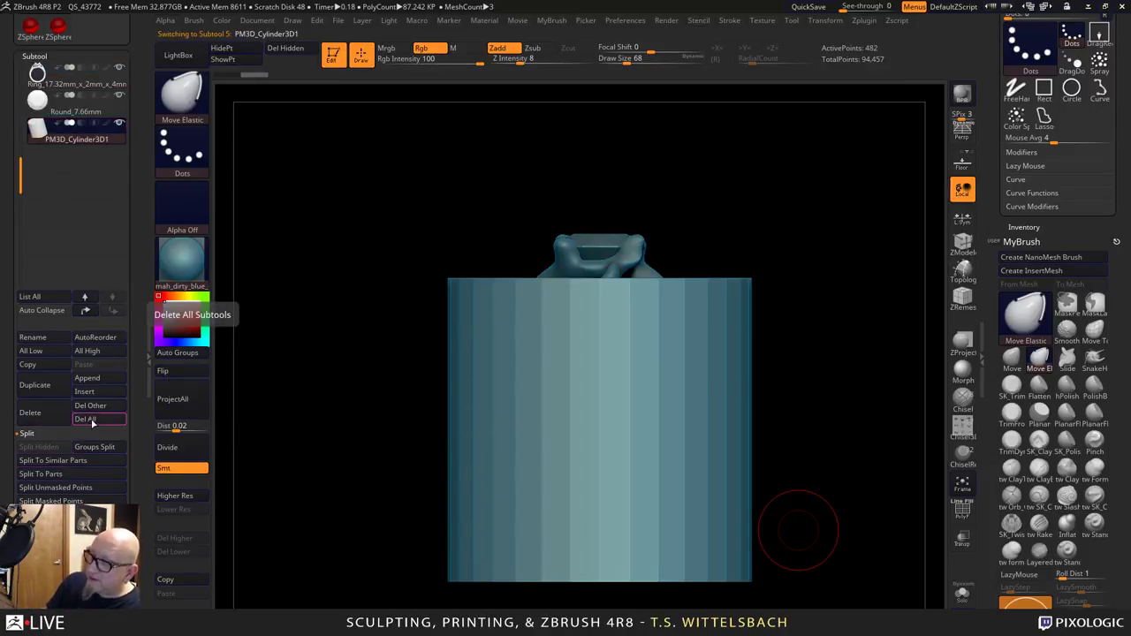
click(44, 414)
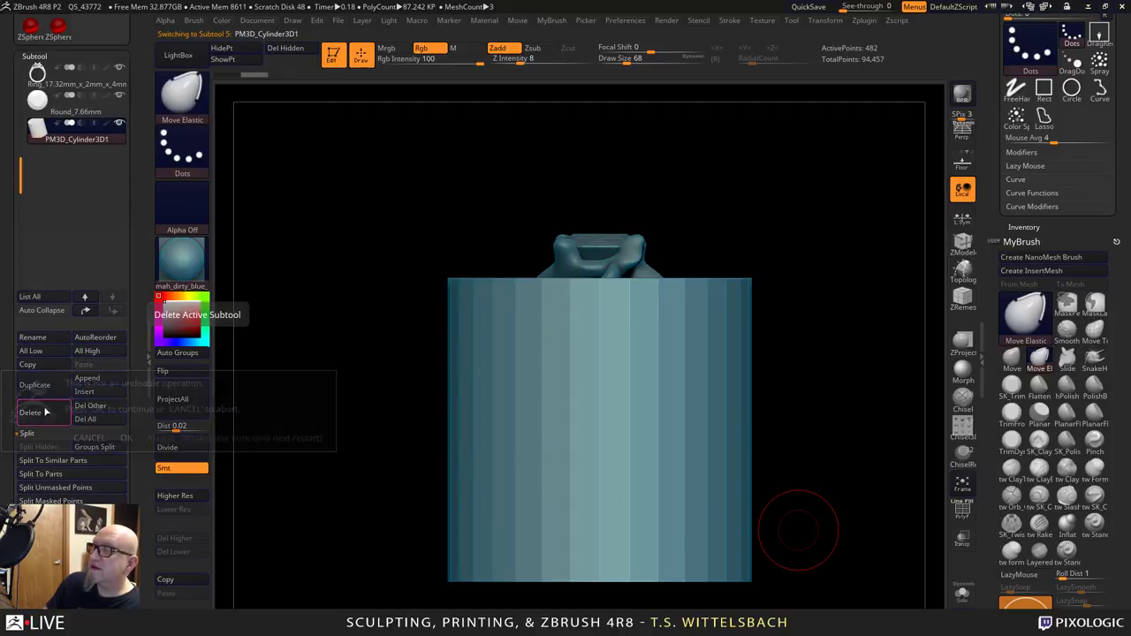
click(124, 435)
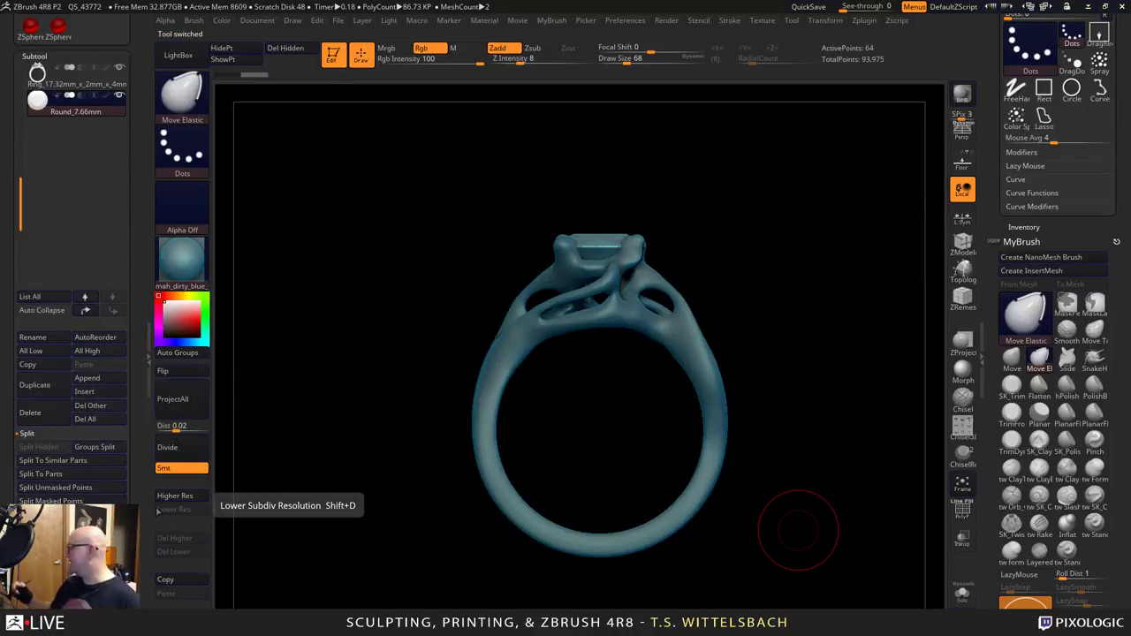
Examine Ring Master's additional ring options and its mandrel processes.
drag(1120, 176, 1129, 321)
scroll(1130, 320, up, 2)
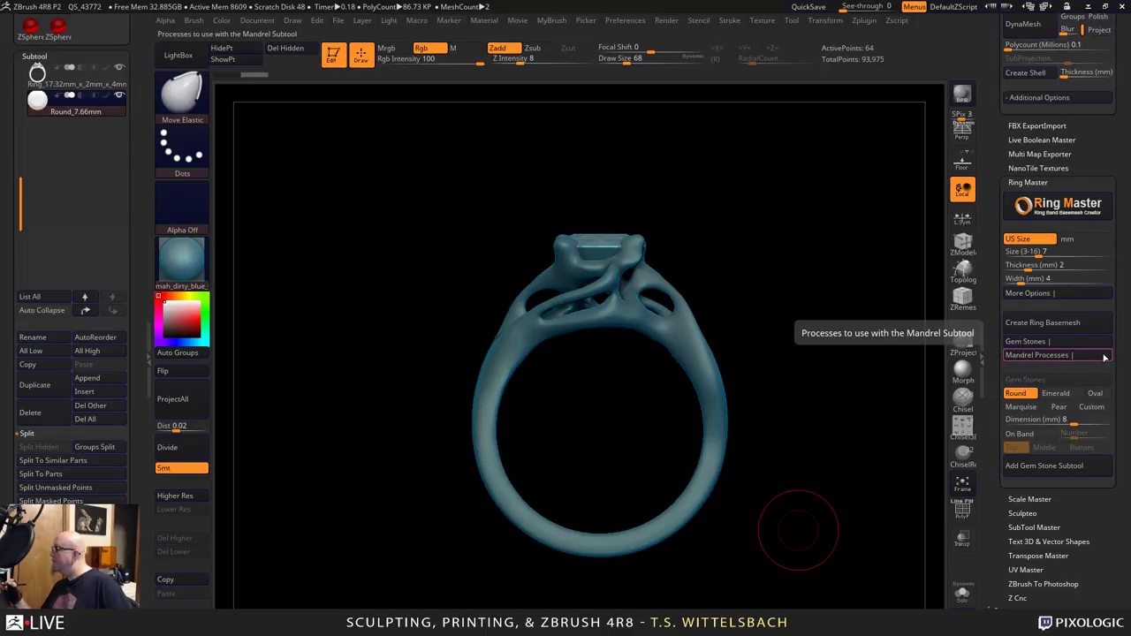
click(1092, 293)
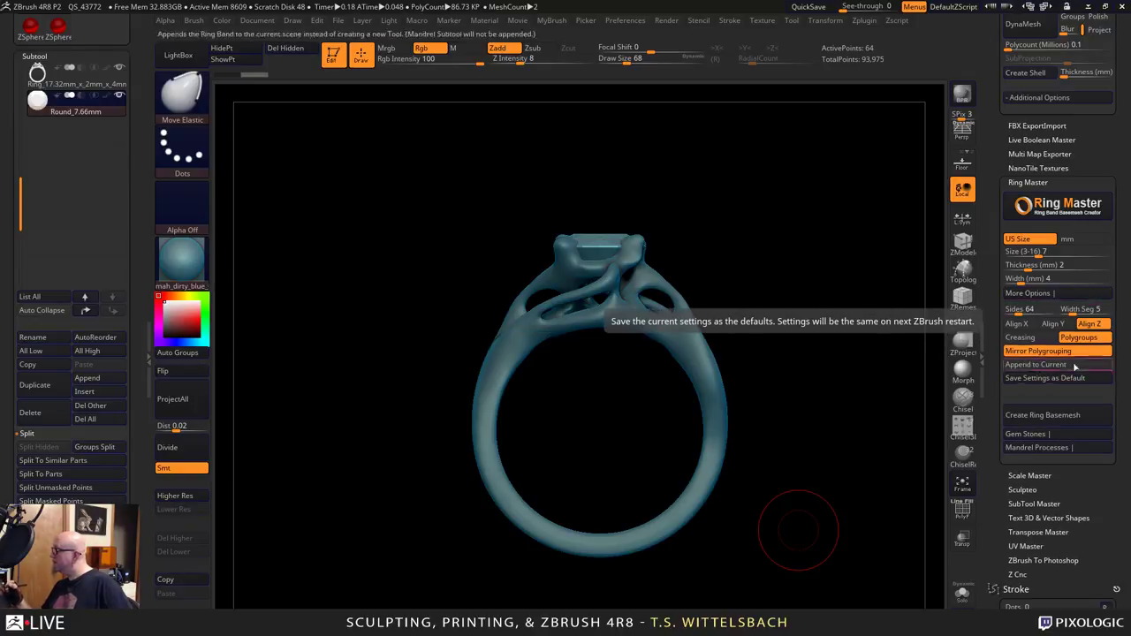
click(1072, 293)
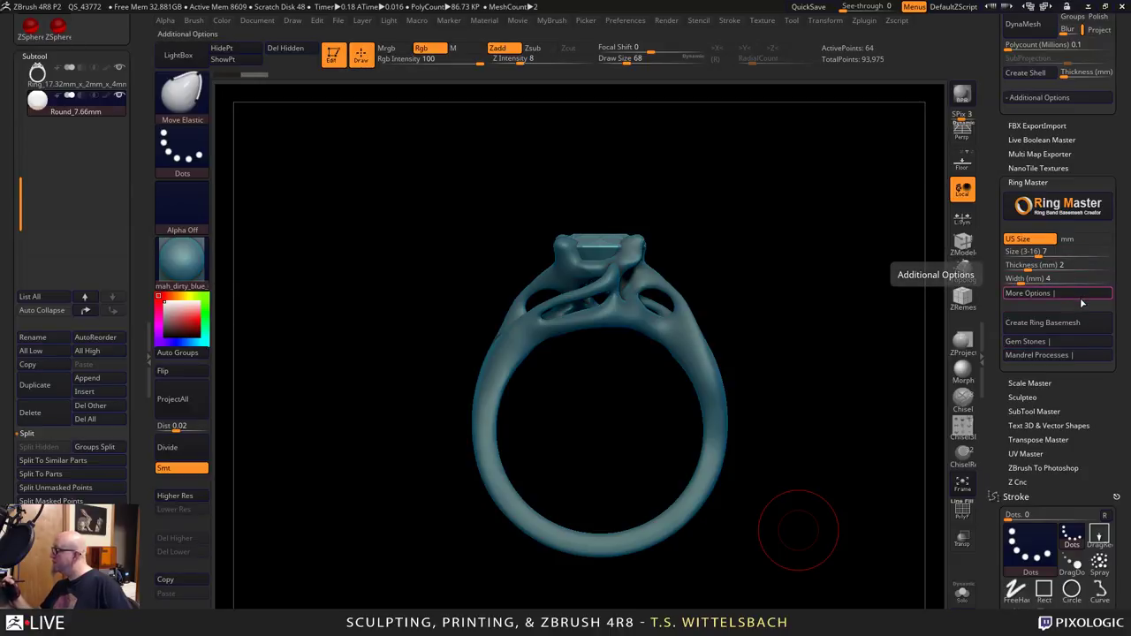
click(1059, 355)
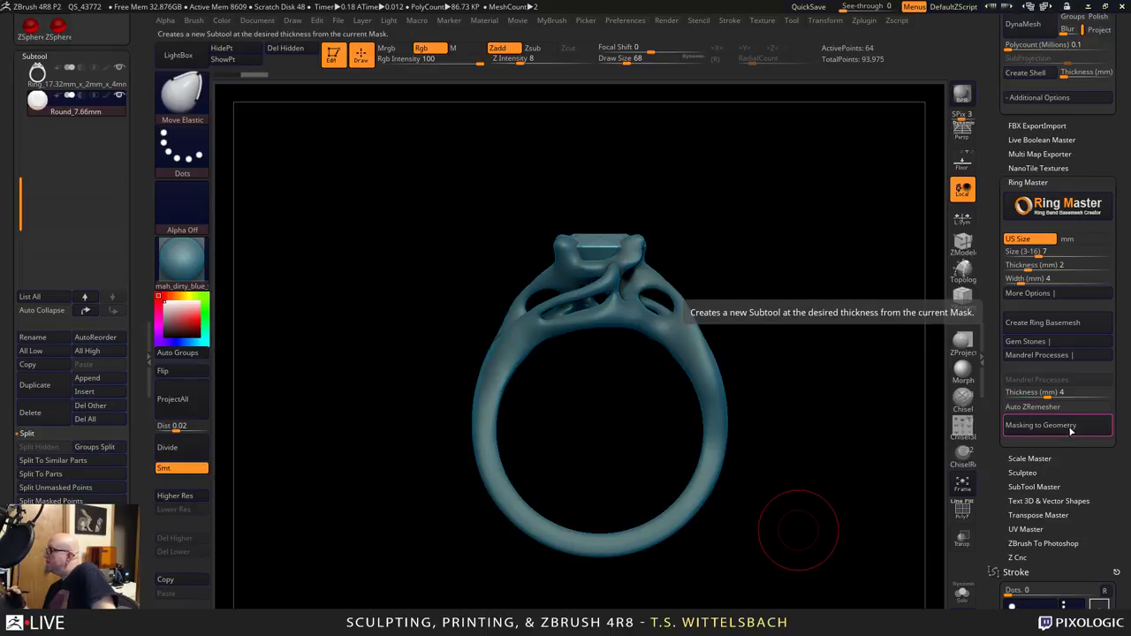
click(1032, 293)
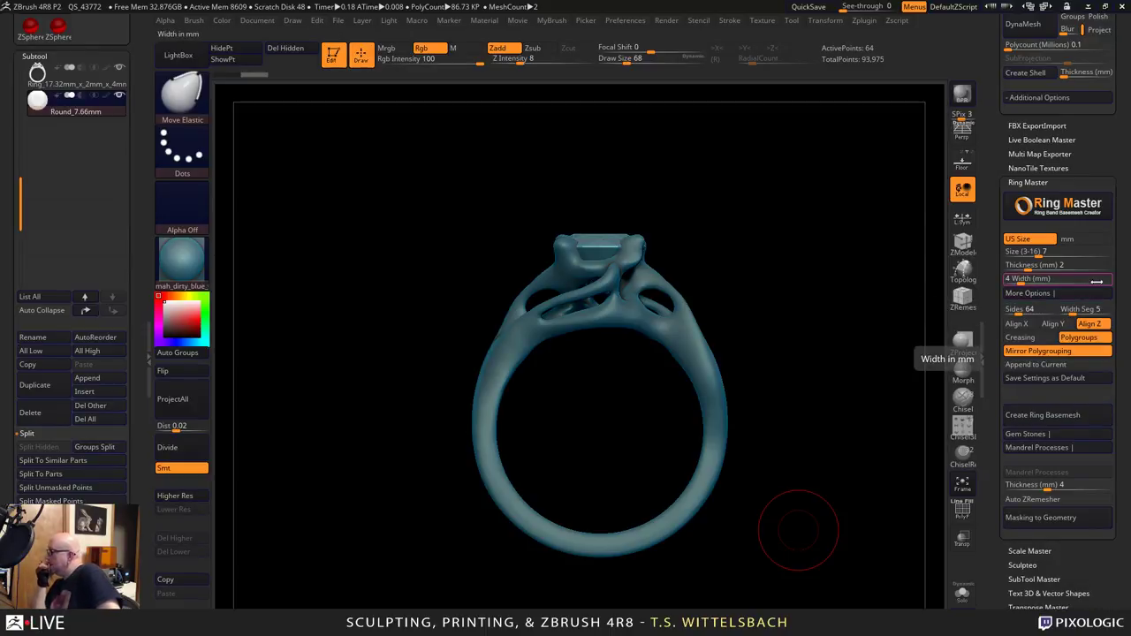
click(1083, 294)
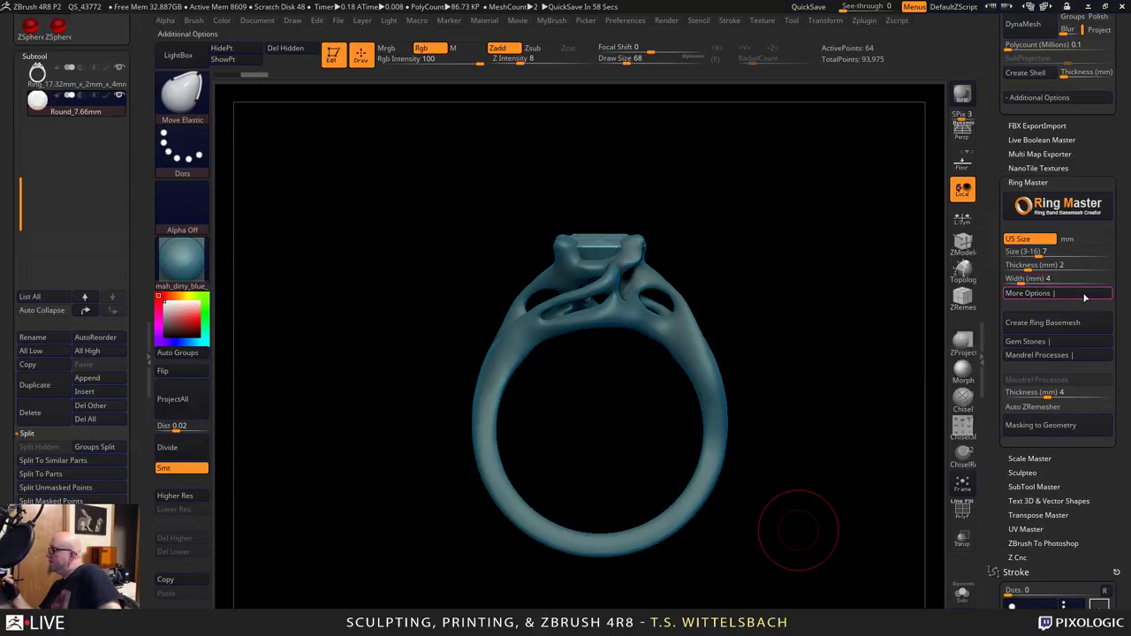
Run Ring Master's Masking to Geometry process on the round gem at 4 mm thickness.
click(1098, 357)
click(1101, 357)
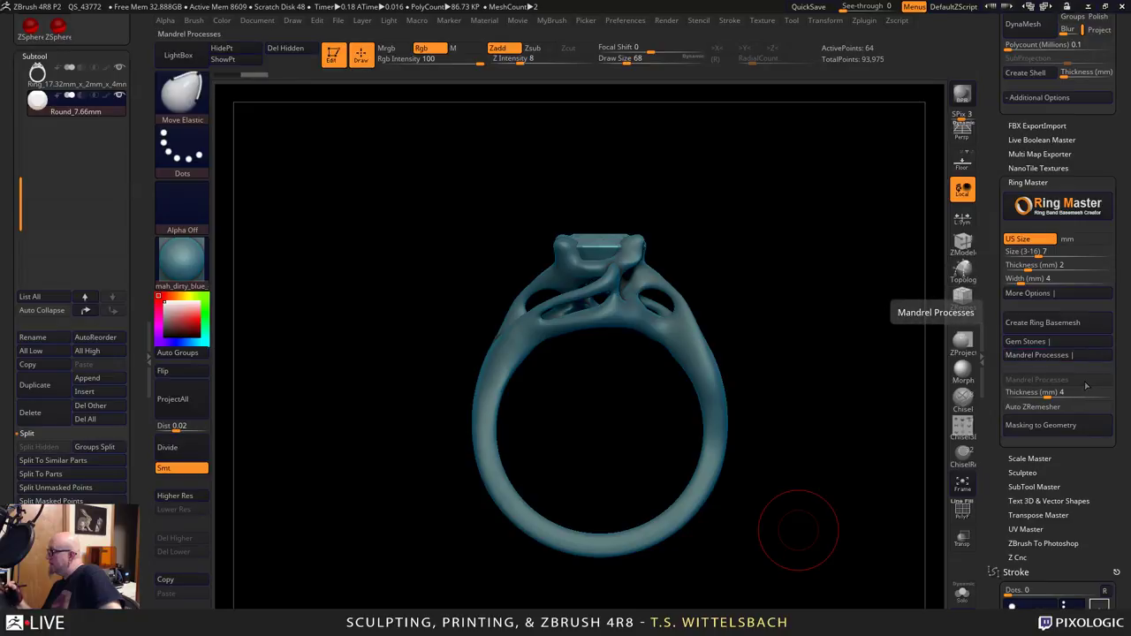
click(1067, 428)
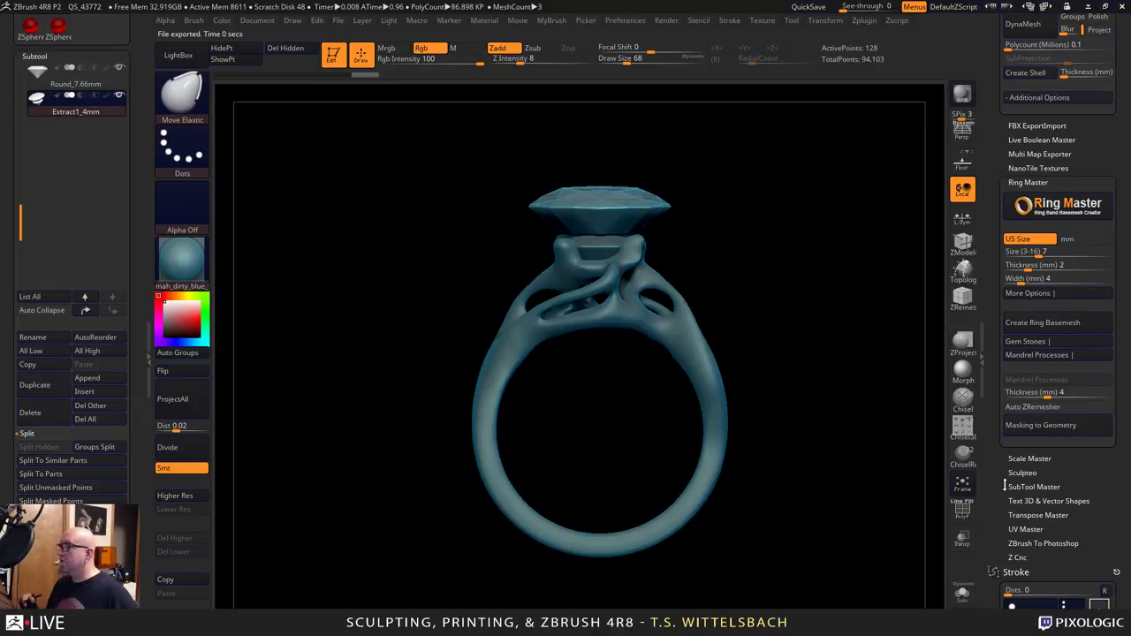
drag(919, 495, 753, 504)
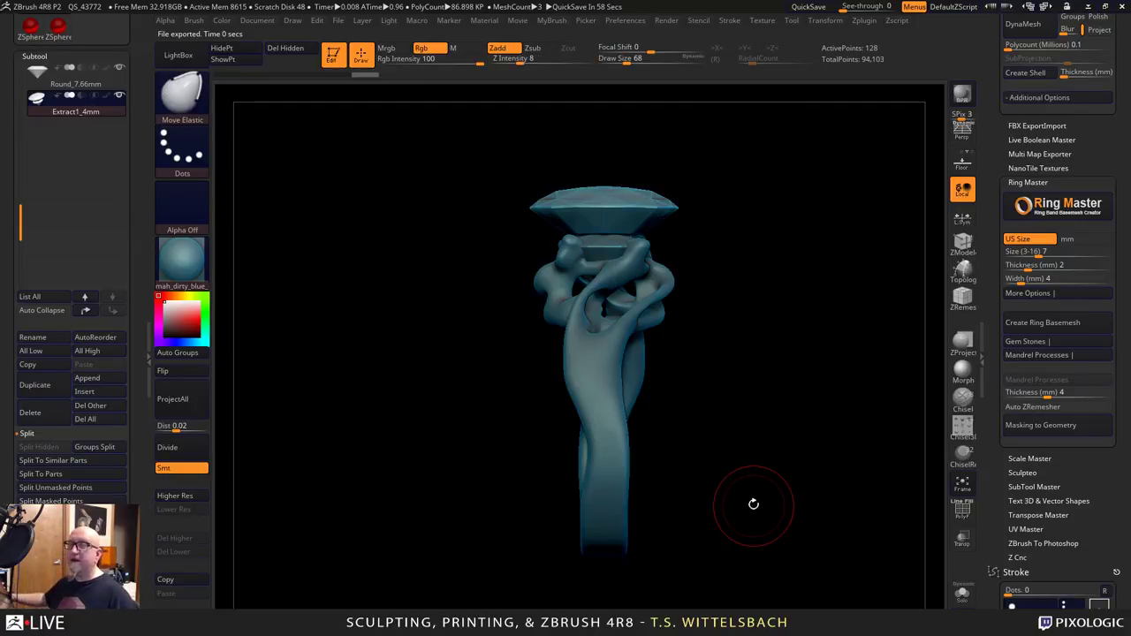
Delete the Round_7.66mm gem and the Extract1_4mm subtools.
click(38, 78)
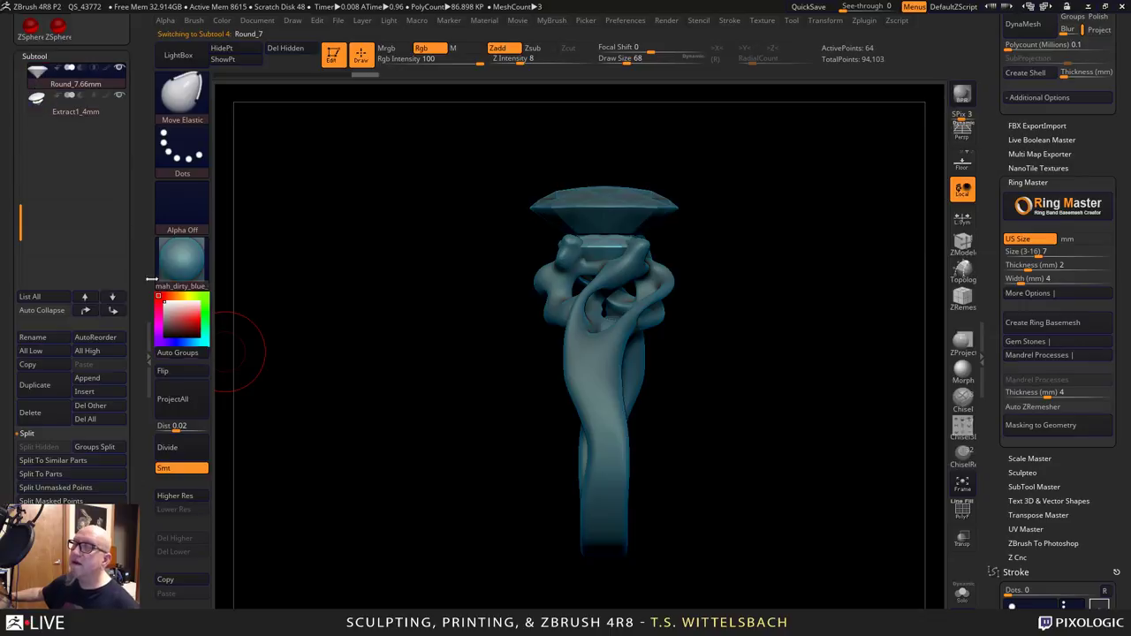
click(57, 420)
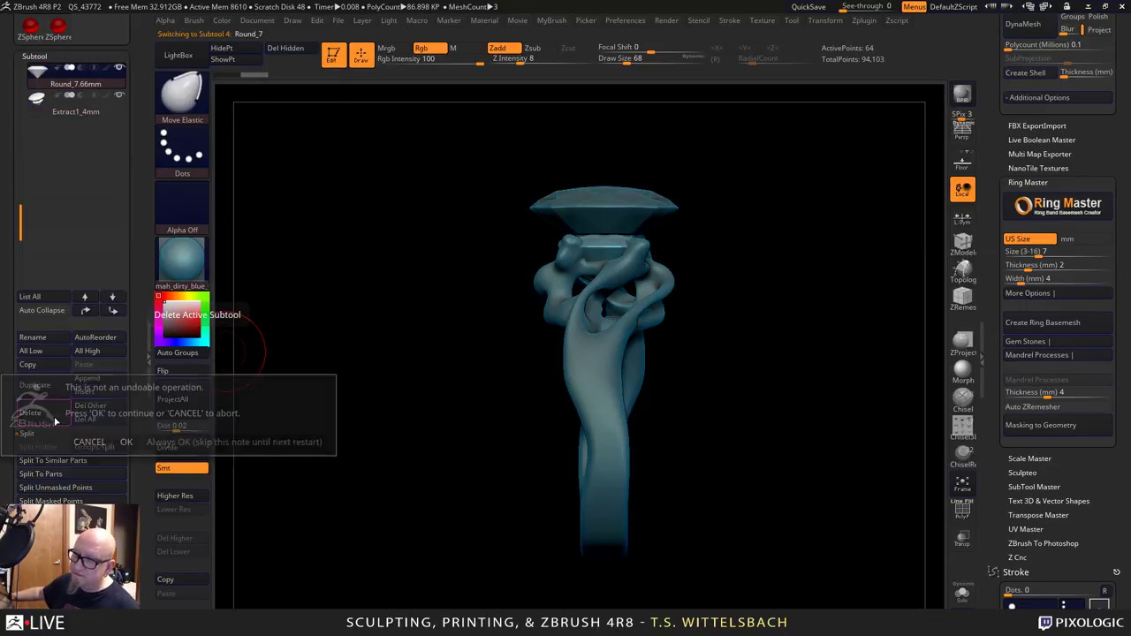
click(126, 442)
drag(434, 463, 566, 497)
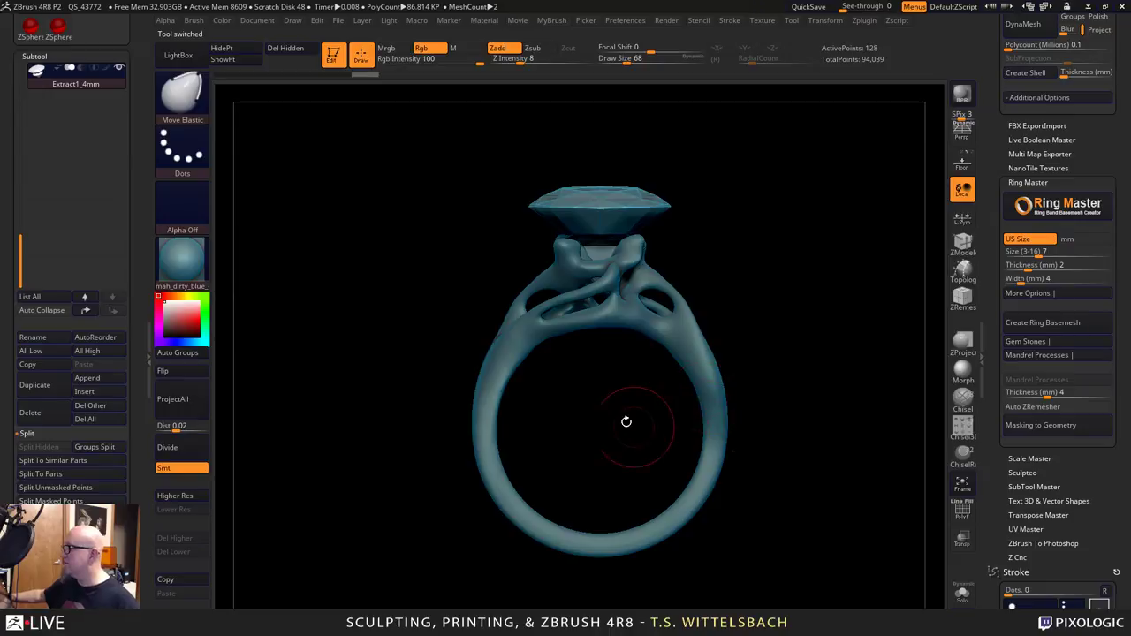
drag(626, 420, 237, 292)
drag(22, 253, 22, 101)
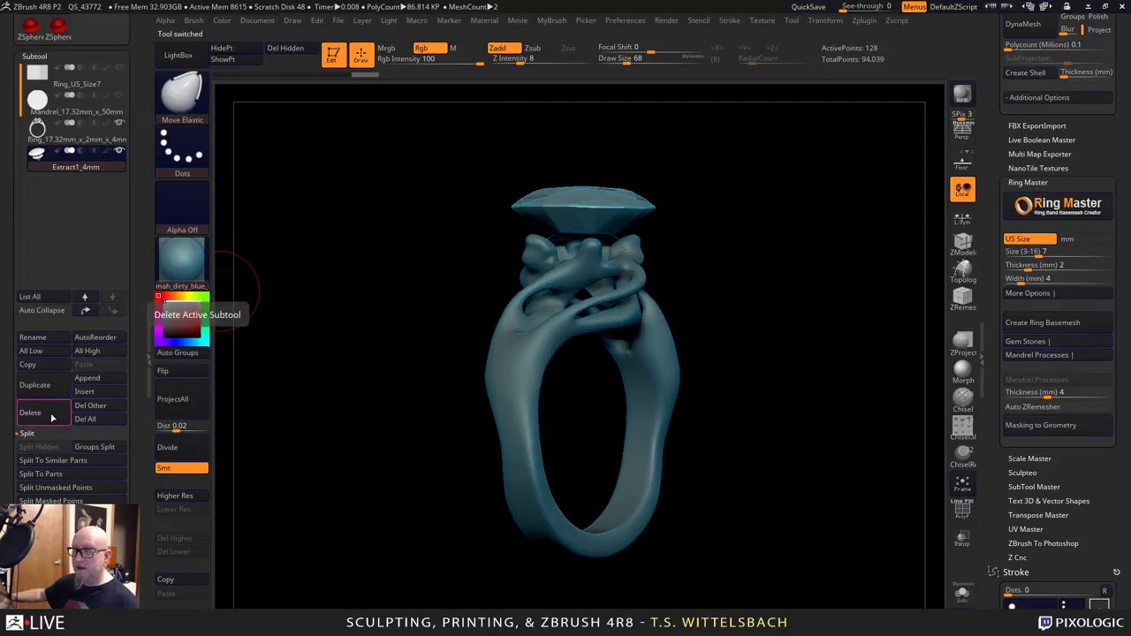
click(31, 413)
click(126, 439)
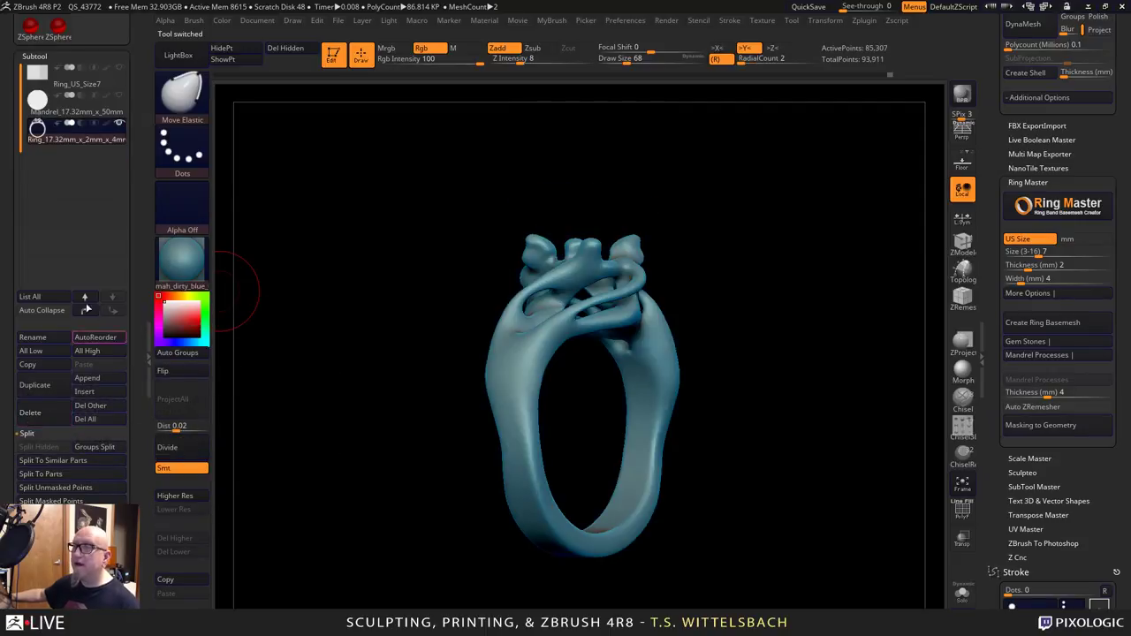
Add a Round gem stone with dimension 8 mm through Ring Master and raise it into the prong setting.
click(80, 111)
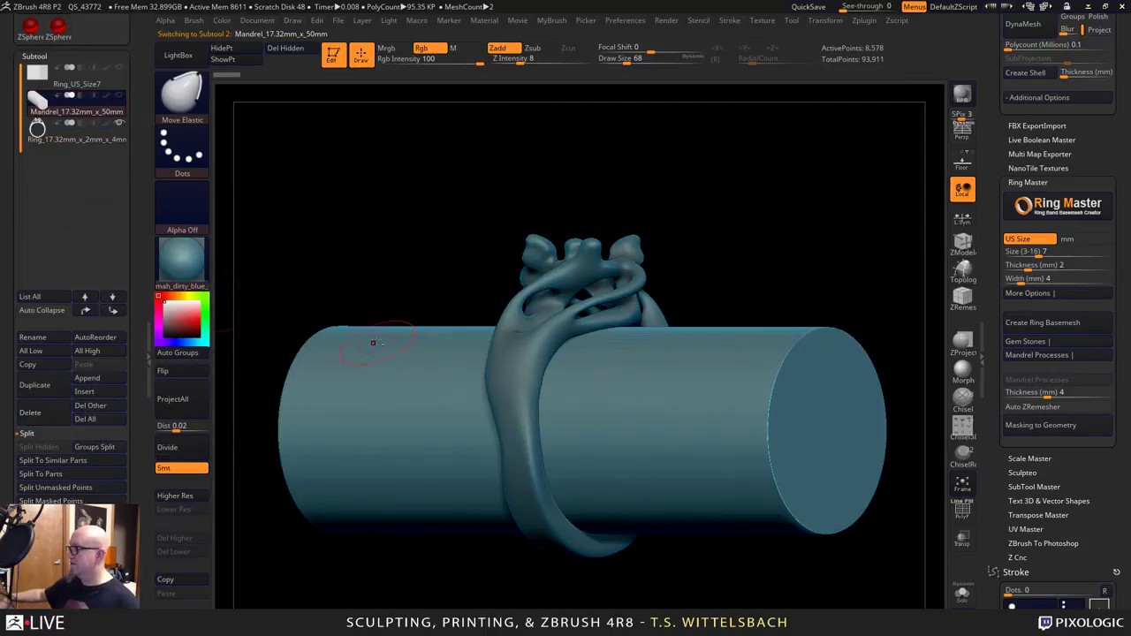
drag(614, 176, 727, 404)
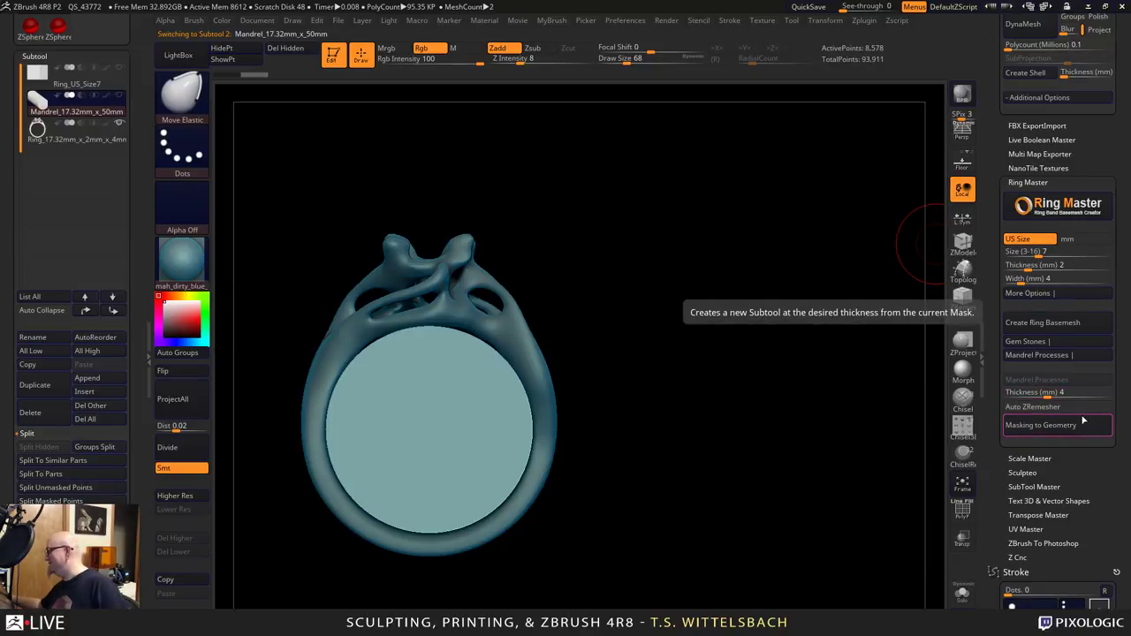
click(1071, 340)
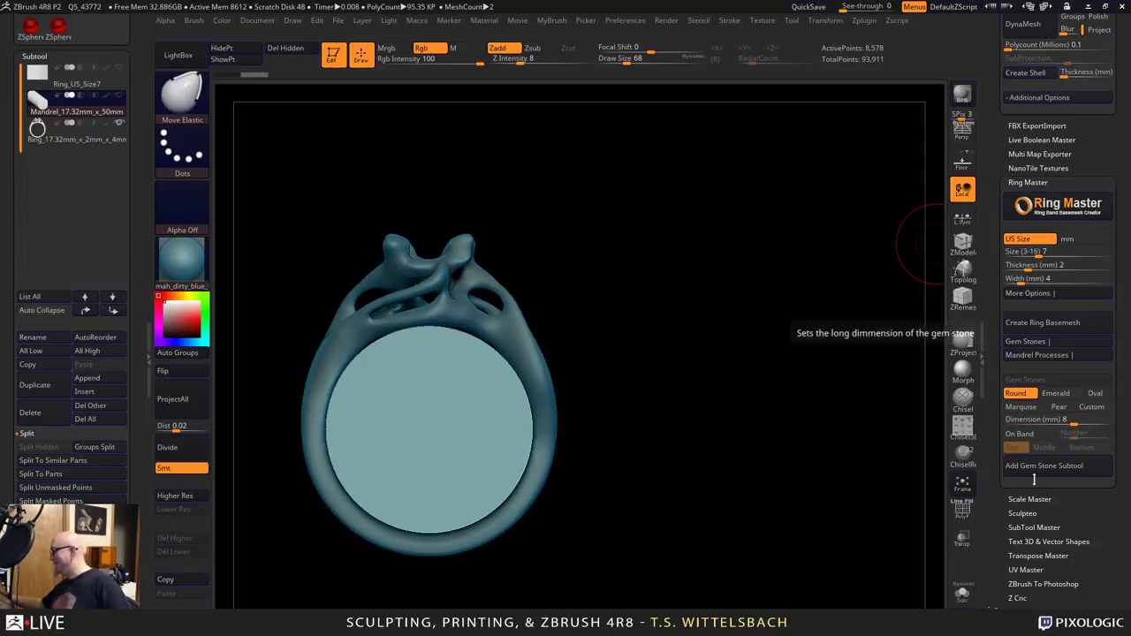
click(1065, 466)
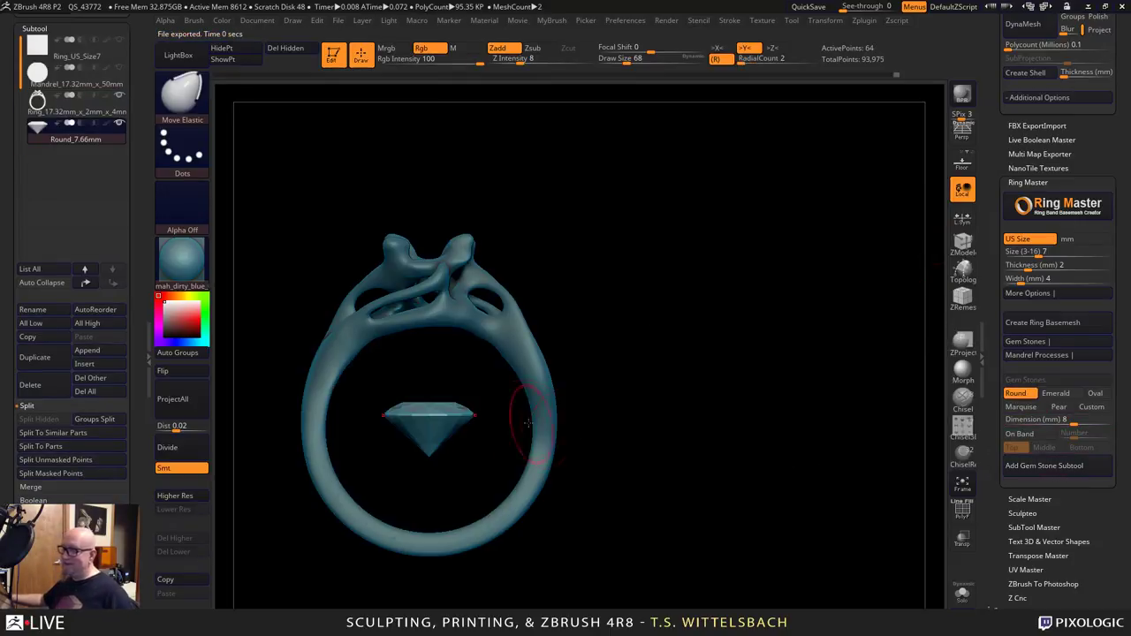
key(w)
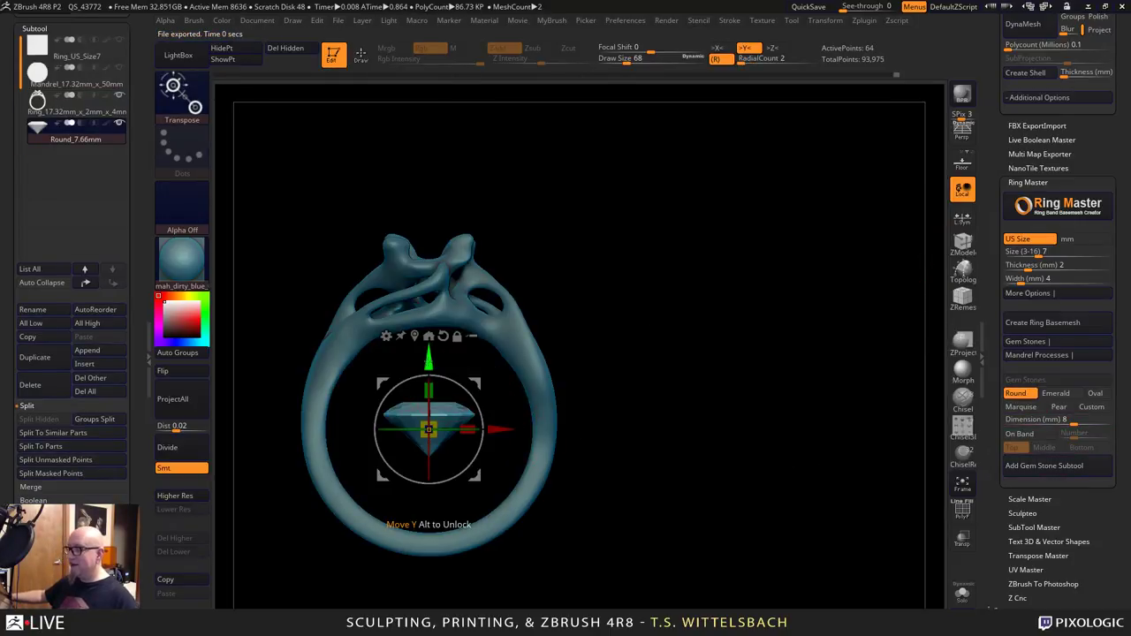
mouse_move(429, 371)
mouse_down()
mouse_move(434, 154)
mouse_move(434, 188)
mouse_up()
Inspect how the ring's inner surface and struts fit against the mandrel, and return to the ring subtool.
click(89, 82)
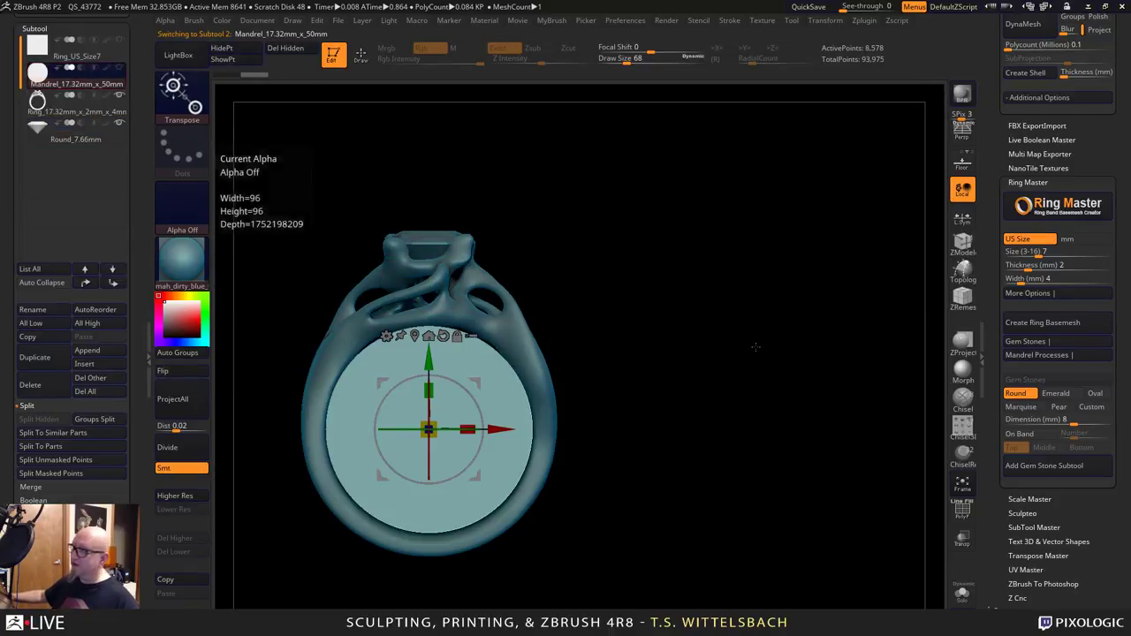
drag(707, 334, 433, 605)
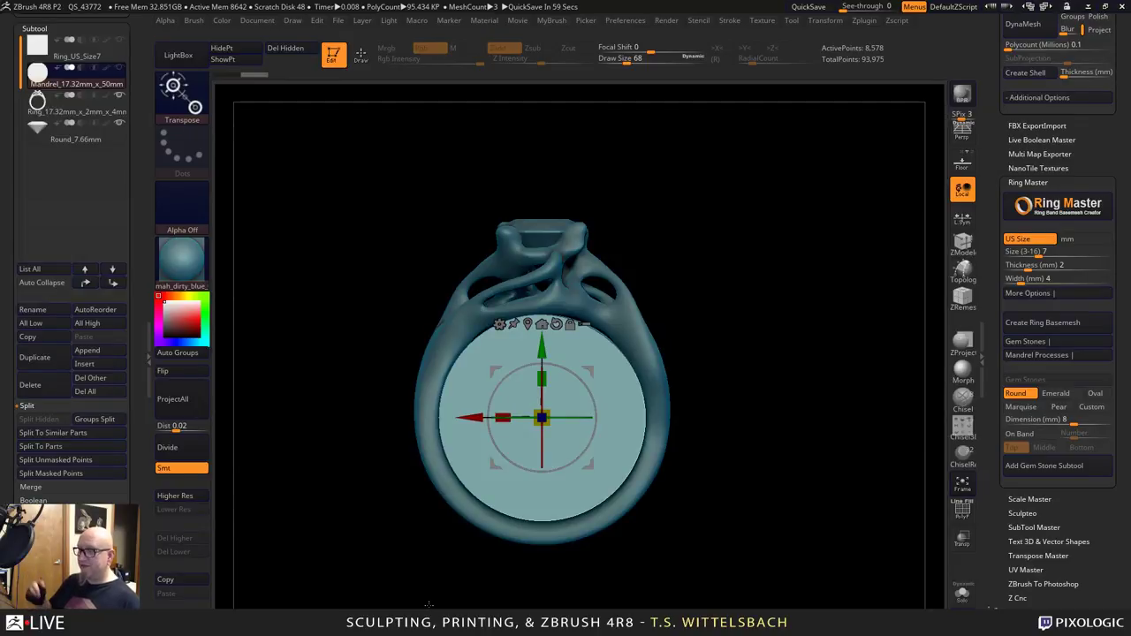
click(188, 371)
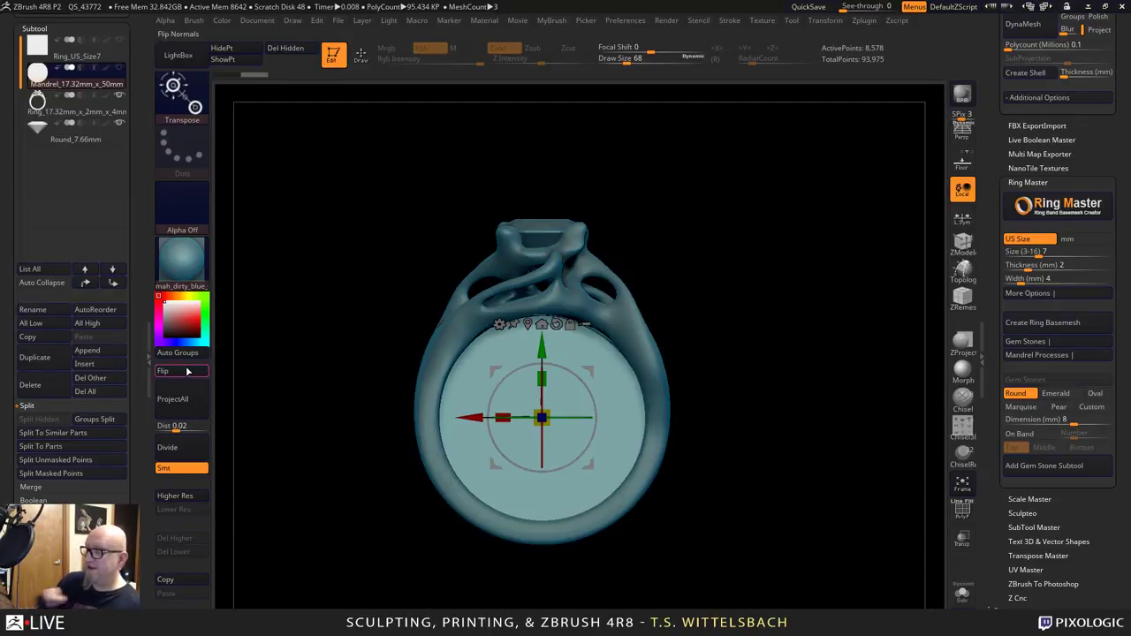
drag(473, 570, 798, 468)
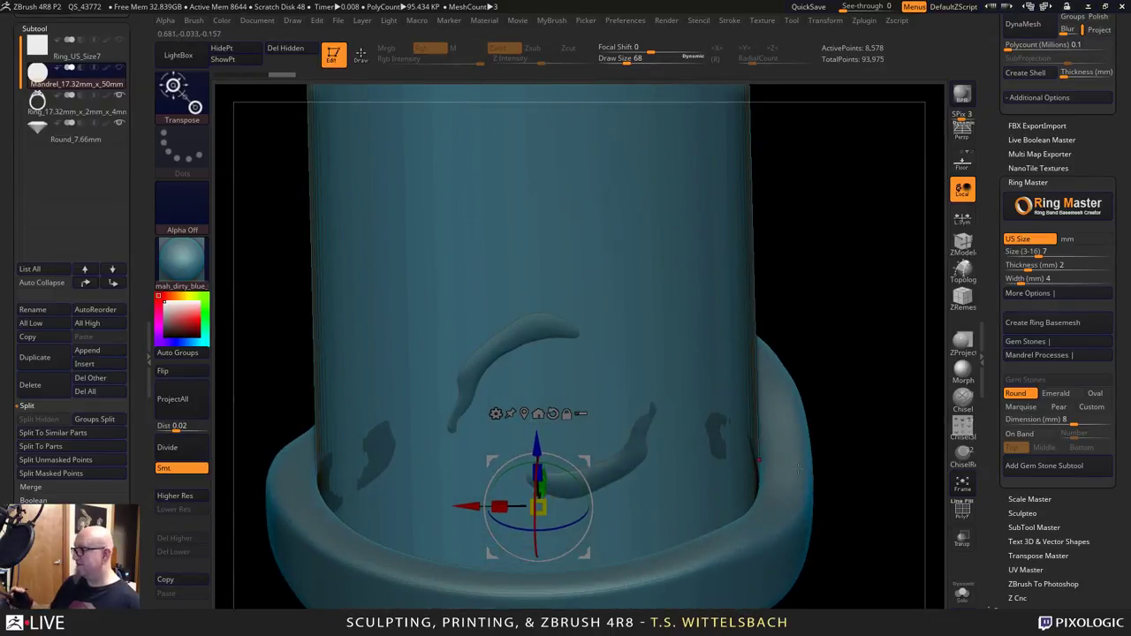
alt+click(514, 341)
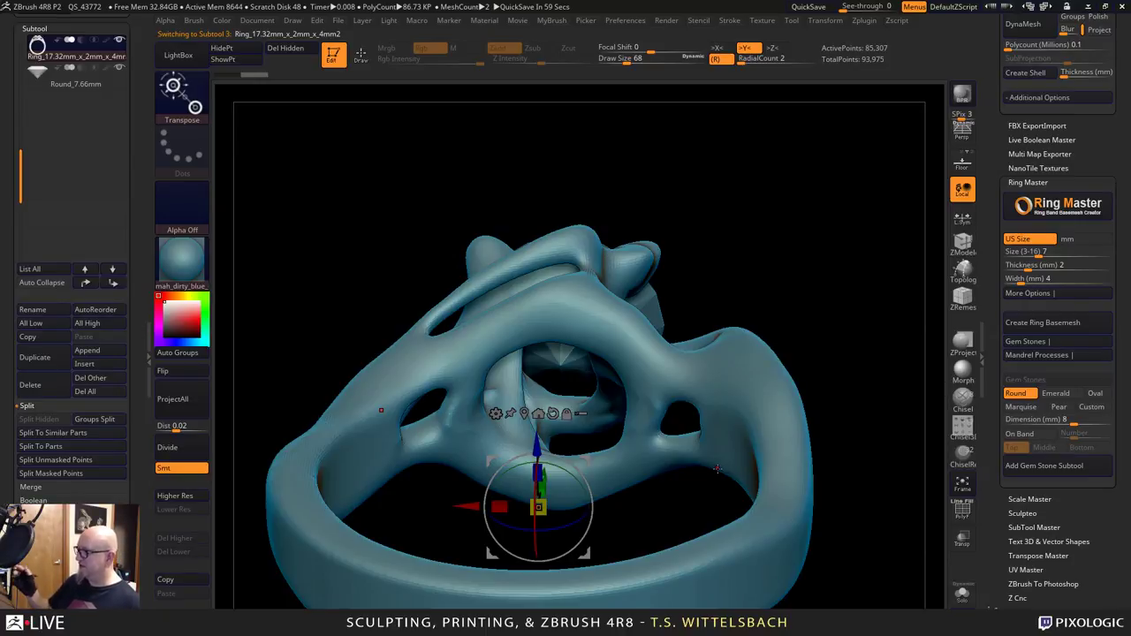
drag(717, 469, 811, 434)
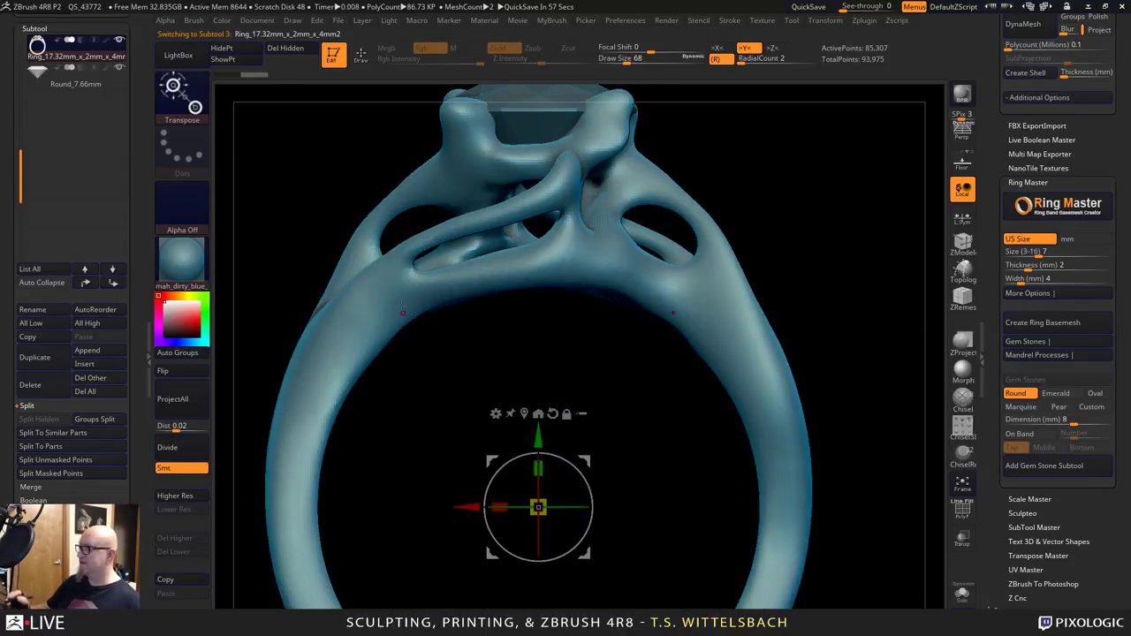
alt+drag(858, 357, 804, 277)
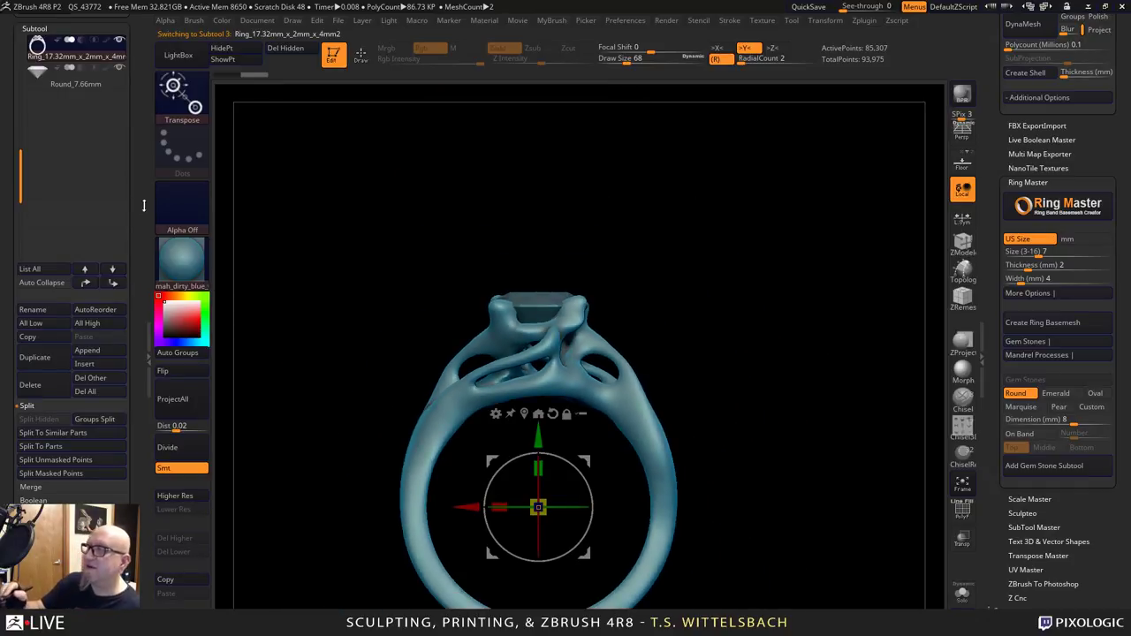
Subdivide the ring mesh four times with Smt on, and step down one subdivision level.
scroll(141, 297, up, 3)
key(q)
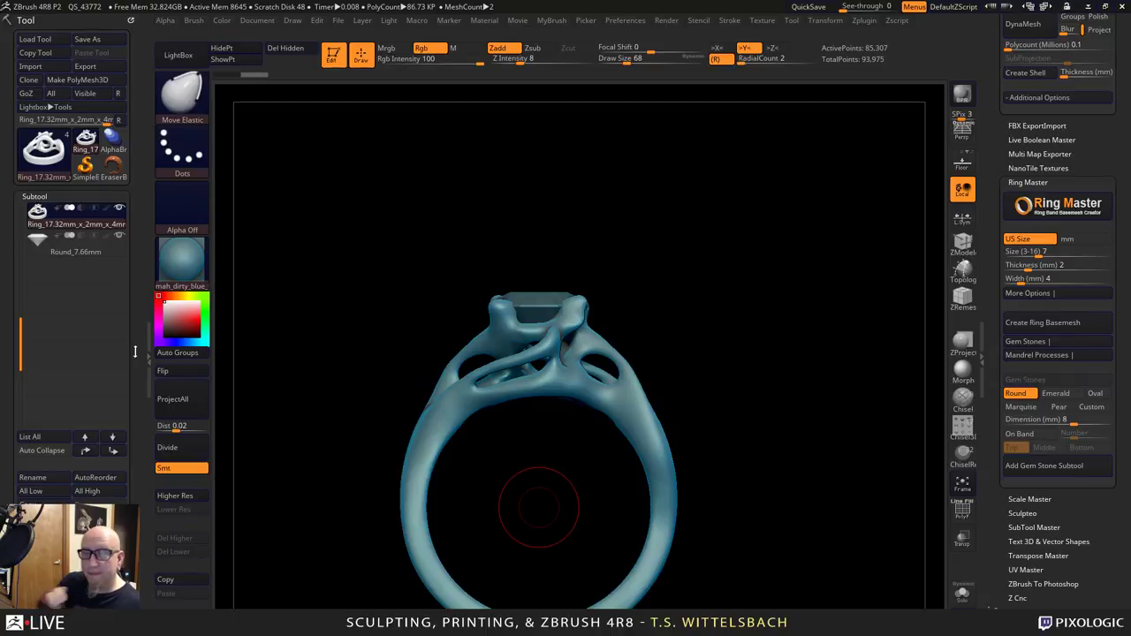
drag(277, 495, 280, 474)
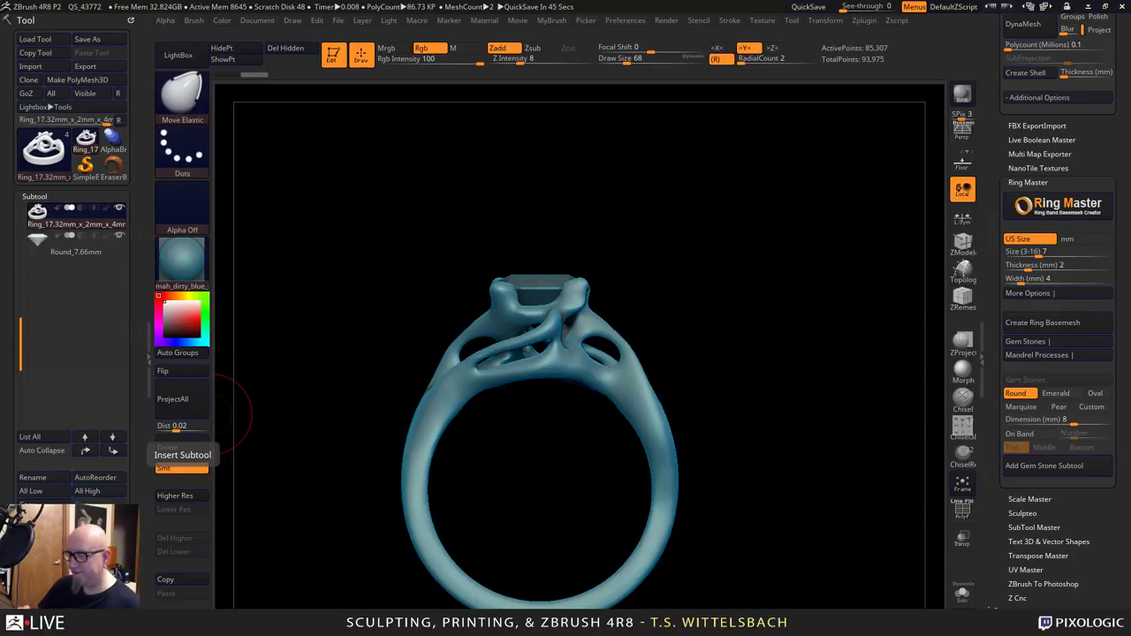
click(174, 495)
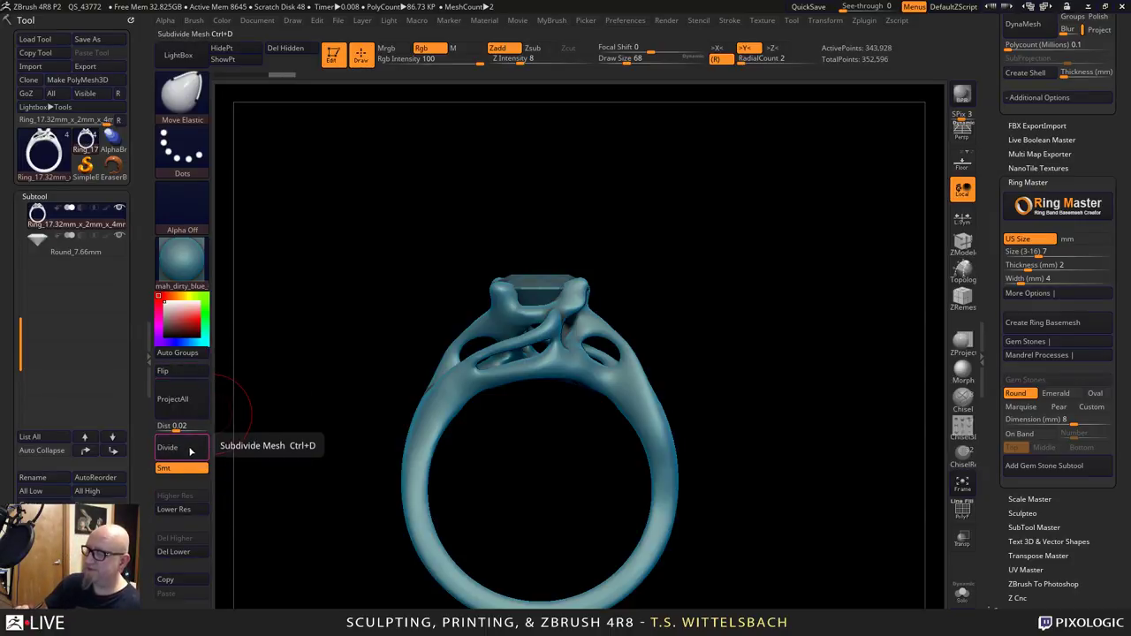
click(190, 450)
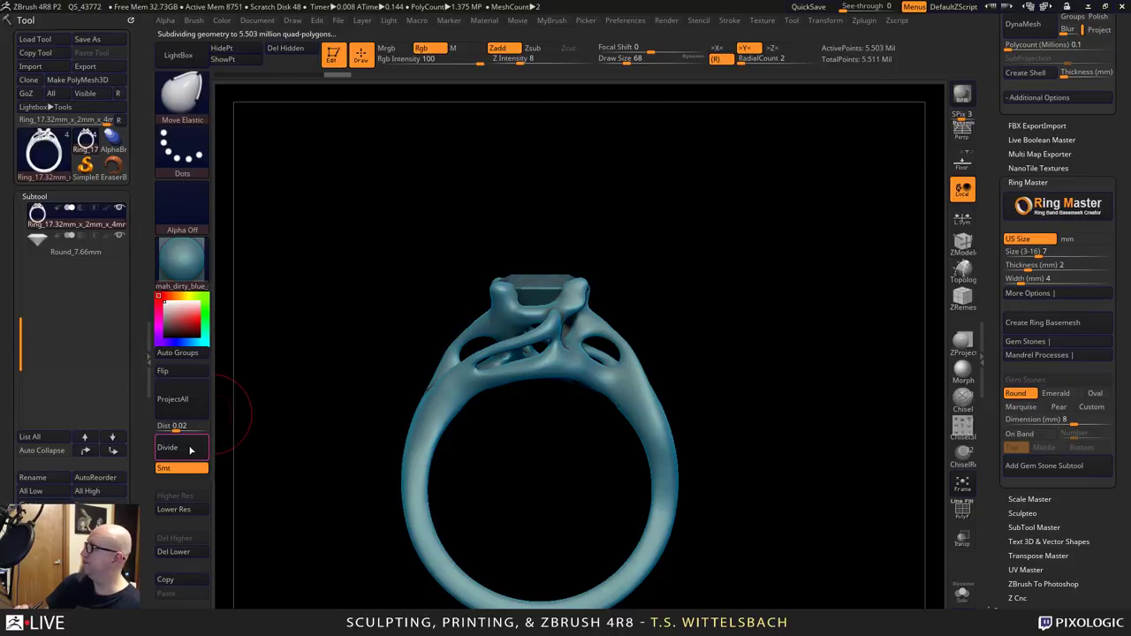
click(190, 448)
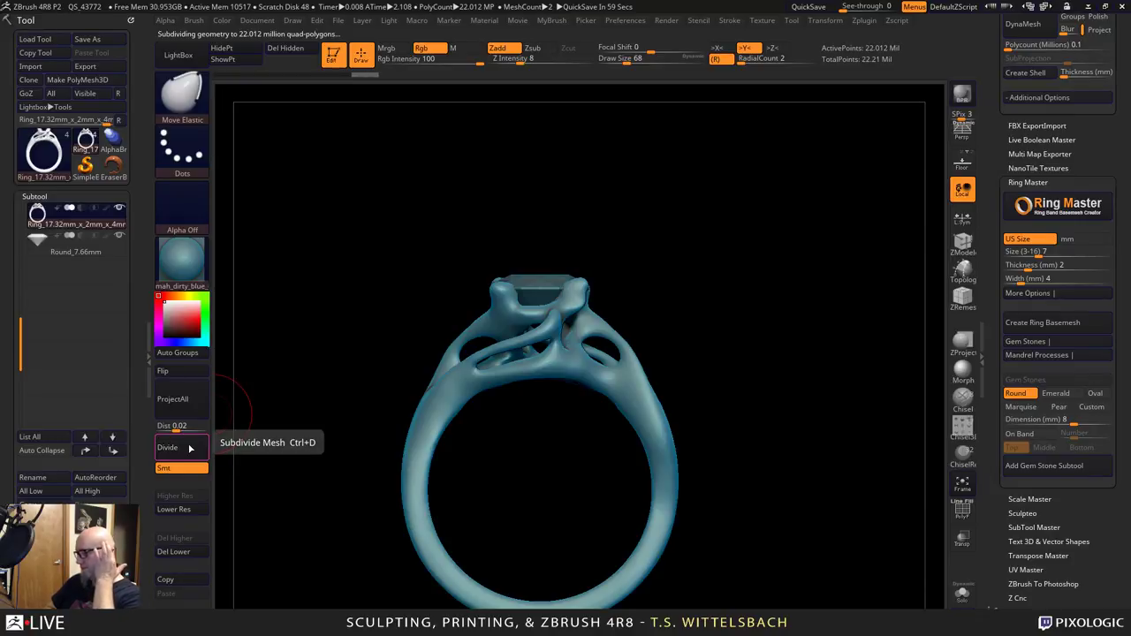
click(197, 512)
Try to pull the strut split across its small opening using Move Elastic at draw size 56.
mouse_move(704, 430)
mouse_down()
mouse_move(730, 341)
mouse_move(778, 354)
mouse_move(760, 344)
mouse_move(766, 336)
mouse_up()
key(space)
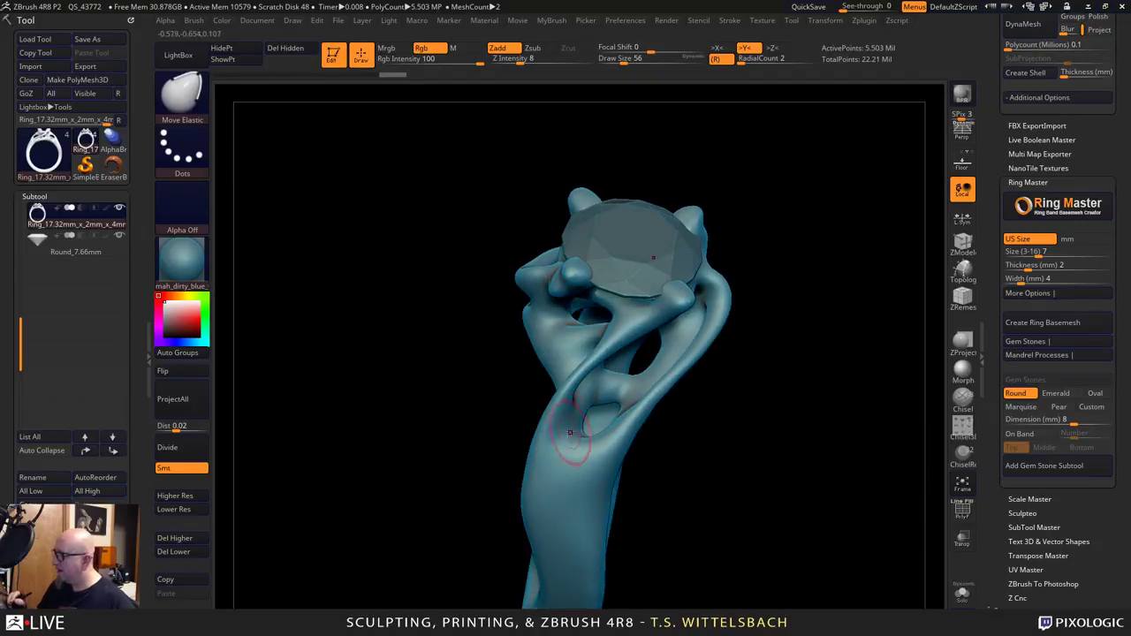
drag(572, 429, 588, 424)
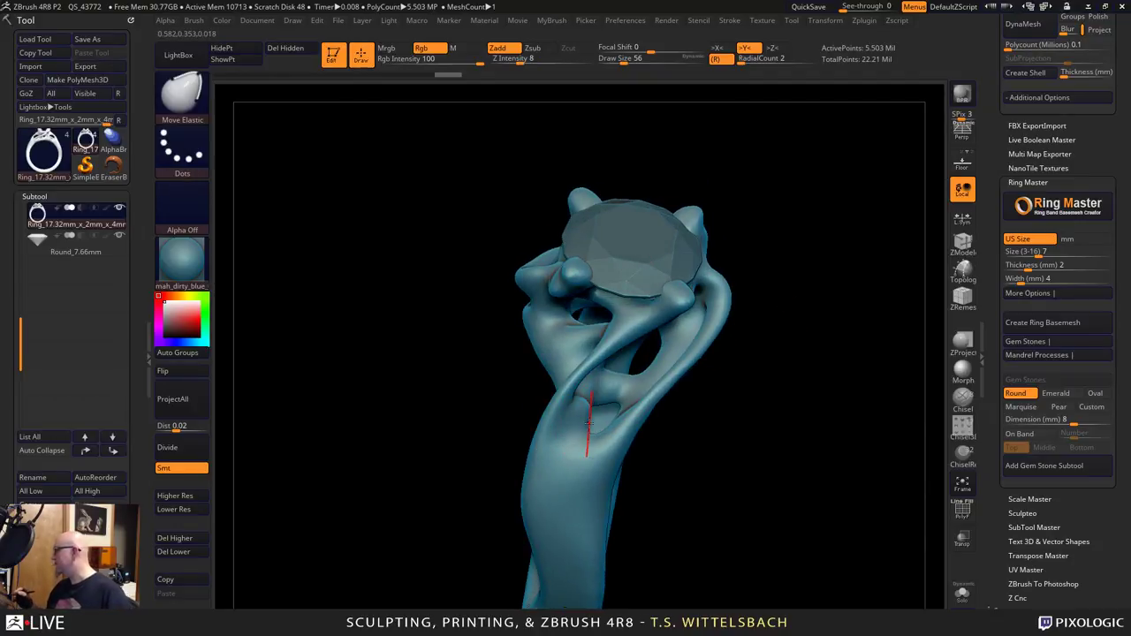
scroll(1122, 529, down, 10)
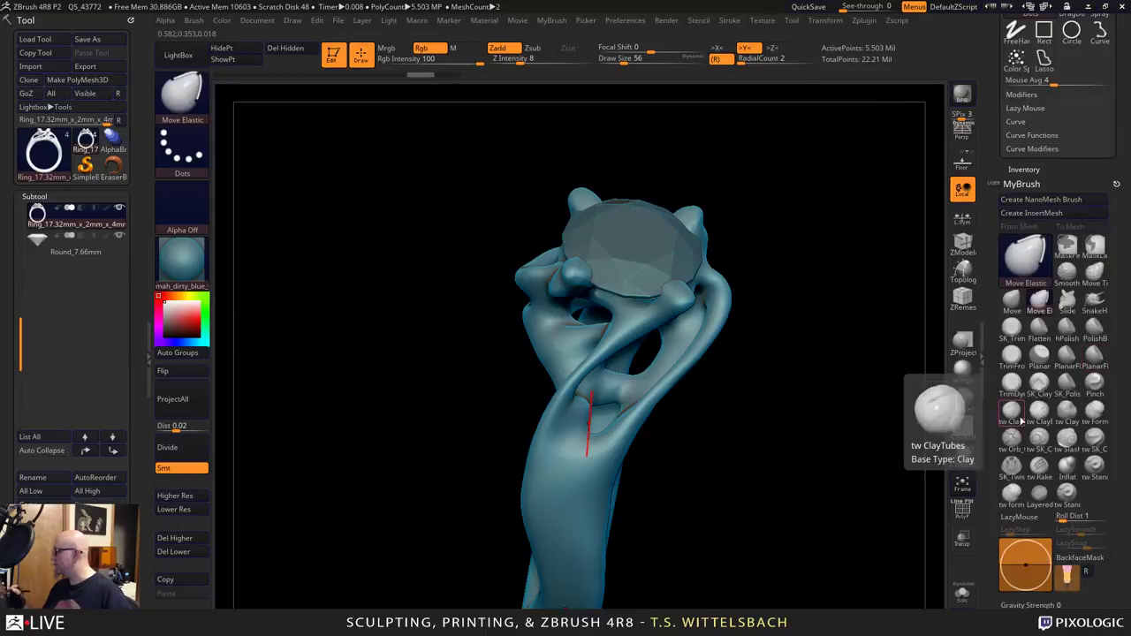
Undo the Move Elastic stroke and build up clay around the strut split using tw ClayTubes at Z Intensity 11.
click(1011, 411)
key(ctrl+z)
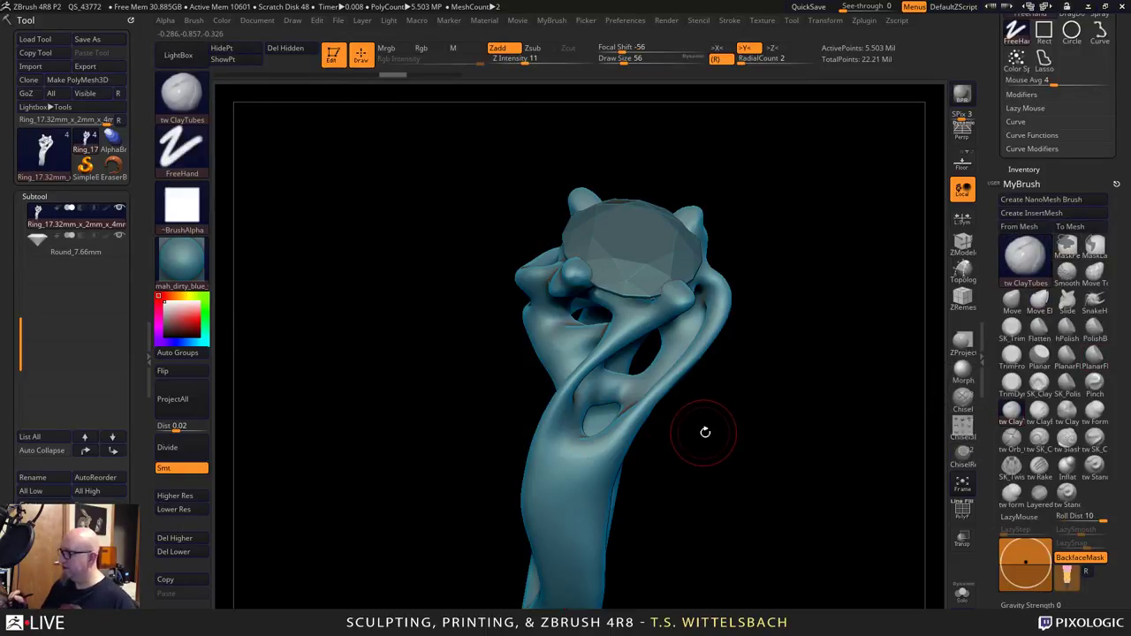
drag(705, 433, 691, 449)
drag(555, 484, 566, 462)
mouse_move(616, 383)
mouse_down()
mouse_move(580, 390)
mouse_move(557, 430)
mouse_move(622, 400)
mouse_move(558, 445)
mouse_move(598, 385)
mouse_up()
mouse_move(767, 366)
mouse_down()
mouse_move(665, 419)
mouse_move(747, 452)
mouse_move(787, 452)
mouse_up()
Increase the draw size to 65, add more clay around the small opening, and smooth the strut above it.
key(space)
drag(602, 394, 605, 393)
mouse_move(568, 459)
mouse_down()
mouse_move(575, 424)
mouse_move(622, 385)
mouse_up()
mouse_move(740, 352)
mouse_down()
mouse_move(766, 351)
mouse_move(750, 366)
mouse_up()
mouse_move(645, 374)
shift+mouse_down()
mouse_move(603, 400)
mouse_move(601, 389)
shift+mouse_up()
Set Z Intensity to 7 and draw size to 62, and refine the strut above the small opening with tw ClayTubes.
drag(533, 61, 519, 62)
key(Return)
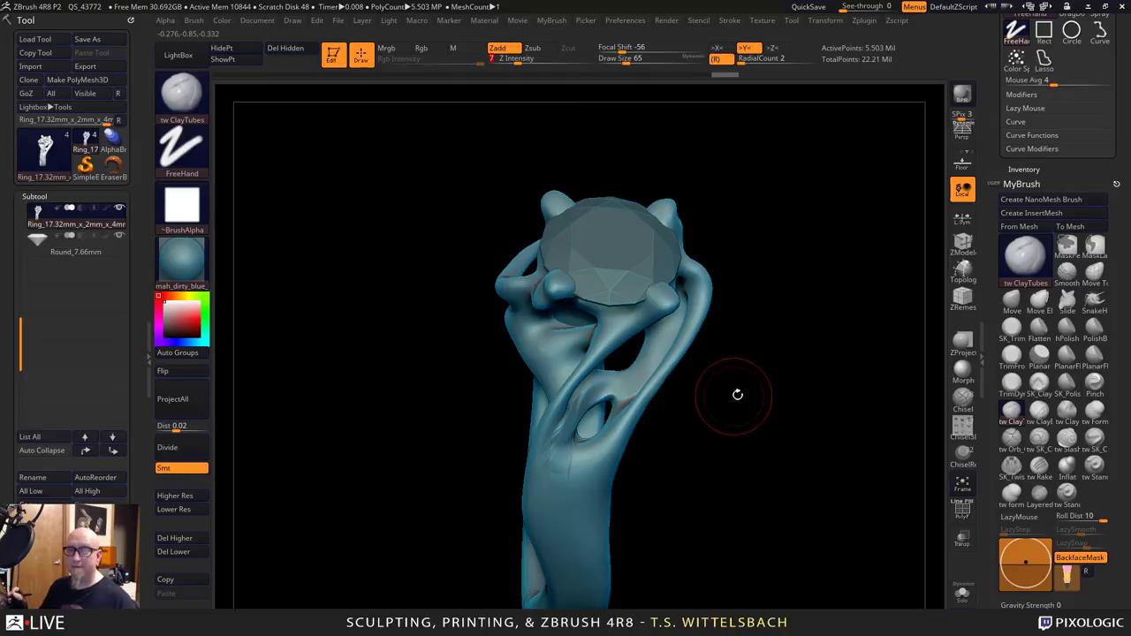
drag(753, 385, 717, 376)
key(space)
drag(654, 355, 616, 386)
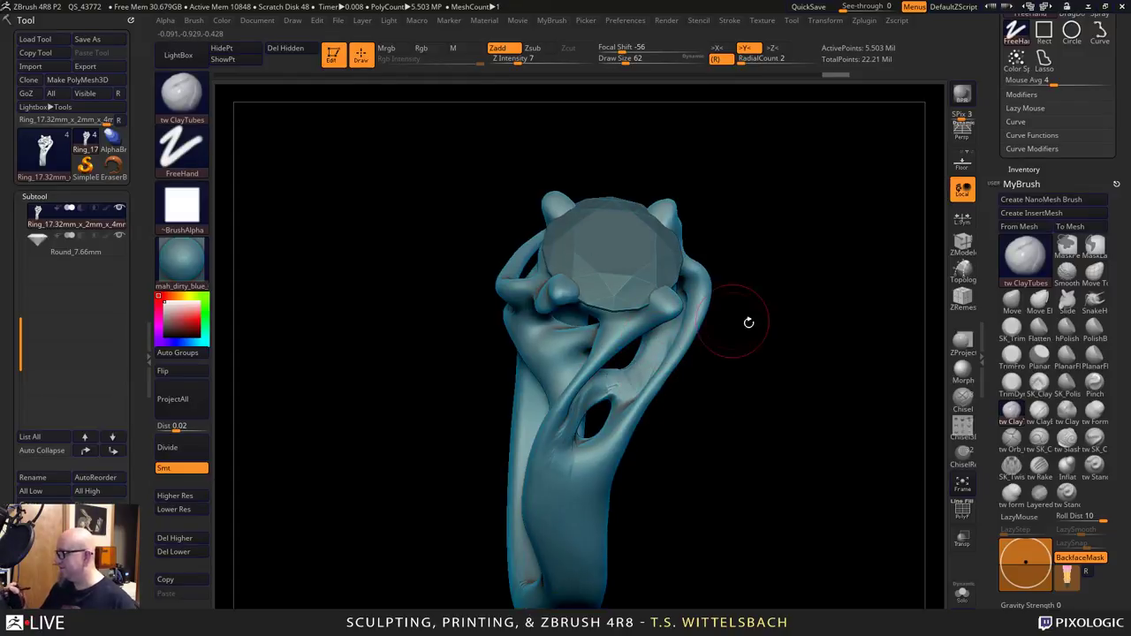
Hide the prong tips and struts blocking the setting, along with the gemstone, to expose the inner surfaces.
drag(750, 321, 793, 217)
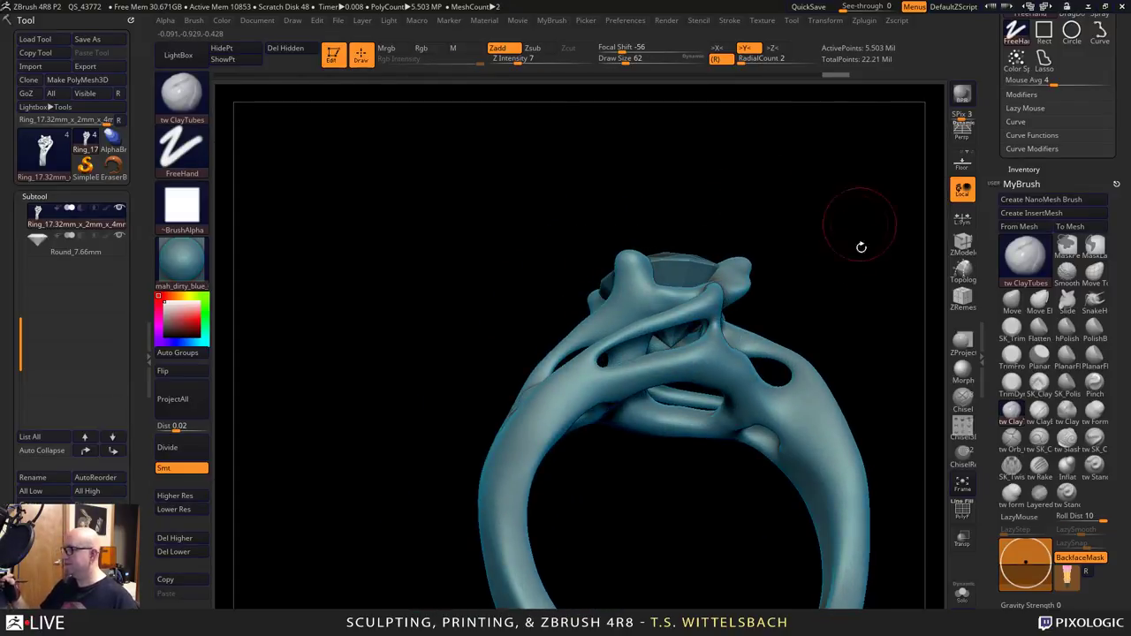
drag(858, 260, 564, 353)
drag(617, 475, 725, 482)
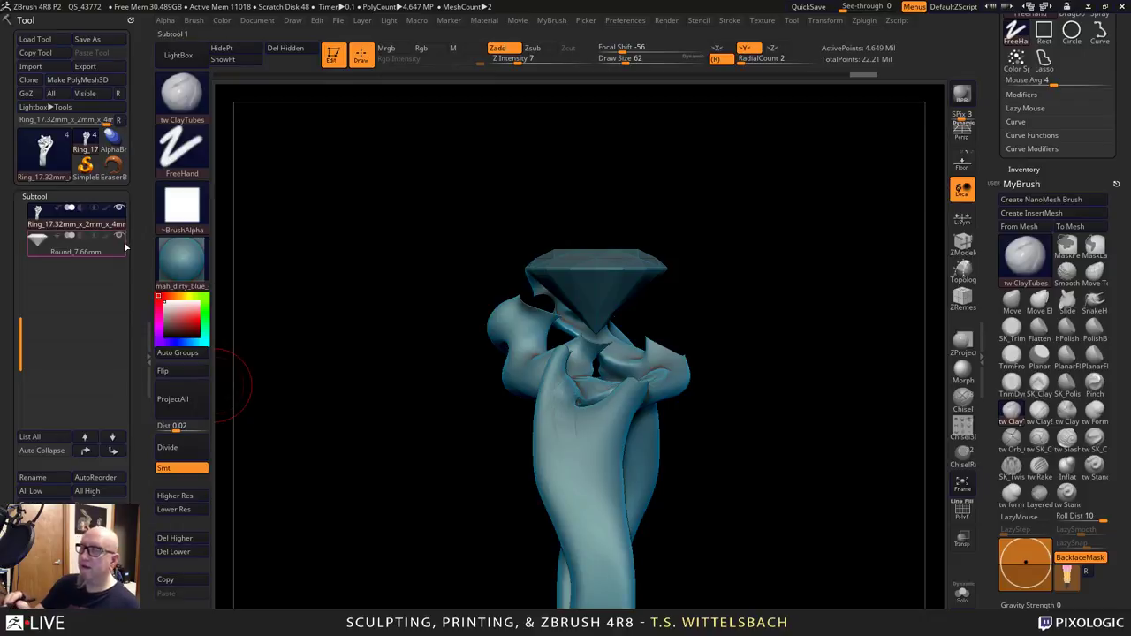
mouse_move(237, 378)
mouse_down()
mouse_move(341, 568)
mouse_move(721, 382)
mouse_move(716, 402)
mouse_move(697, 355)
mouse_move(690, 389)
mouse_up()
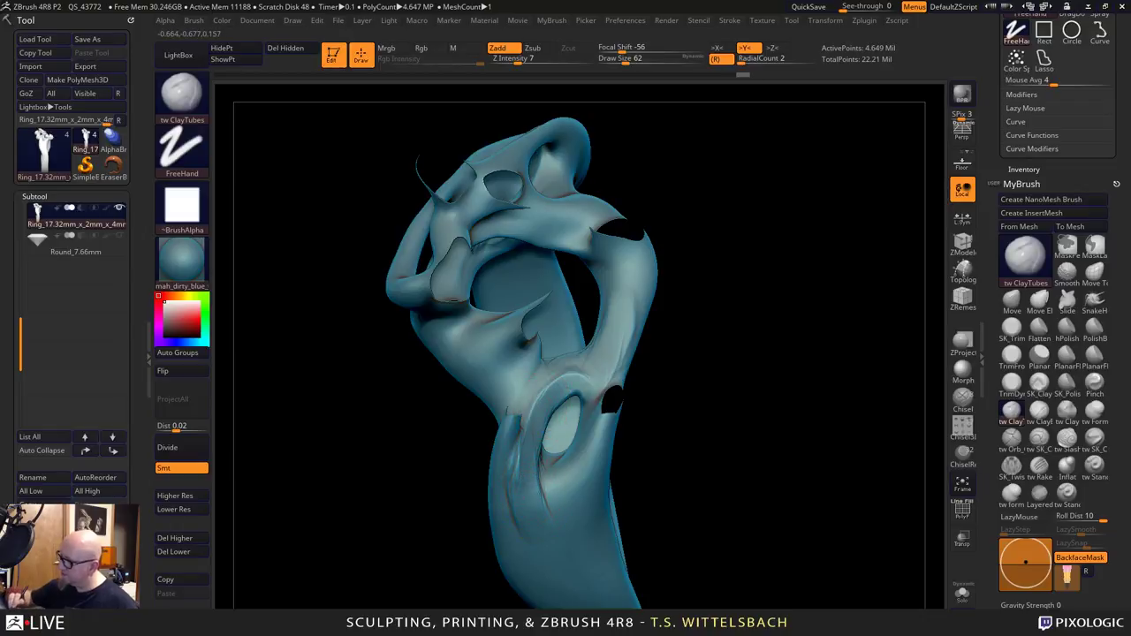
Build up clay on the bridge between the large and small openings with tw ClayTubes at draw size 62.
drag(553, 395, 583, 389)
drag(699, 299, 718, 348)
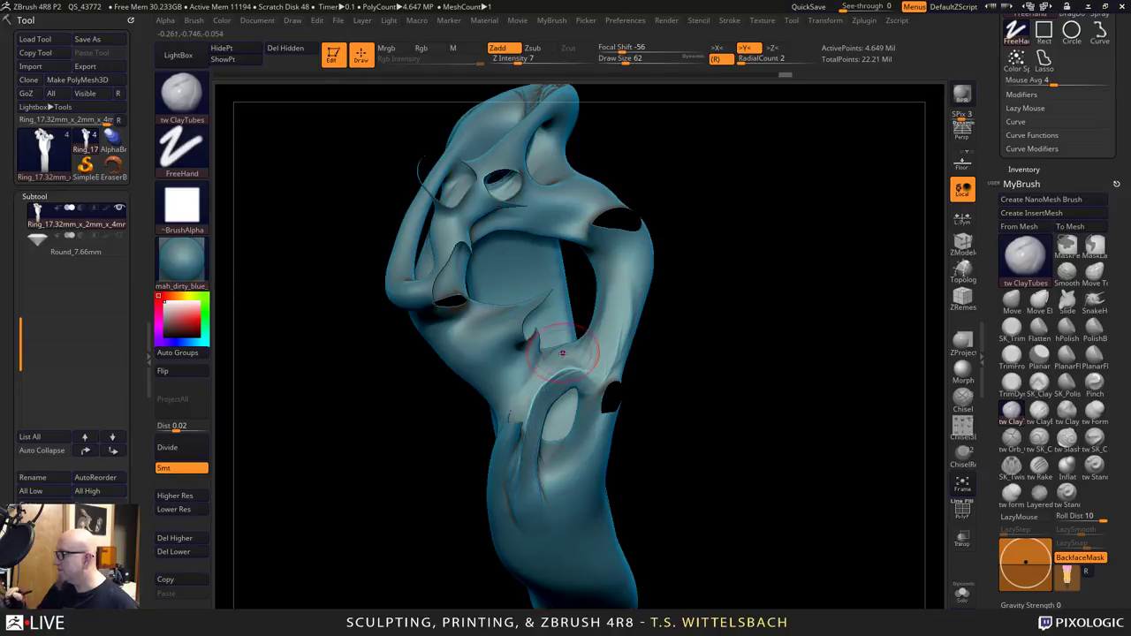
mouse_move(714, 314)
mouse_down()
mouse_move(631, 376)
mouse_move(656, 326)
mouse_up()
mouse_move(632, 374)
mouse_down()
mouse_move(624, 346)
mouse_move(671, 294)
mouse_move(675, 302)
mouse_up()
mouse_move(631, 355)
mouse_down()
mouse_move(674, 275)
mouse_move(681, 293)
mouse_up()
mouse_move(712, 405)
mouse_down()
mouse_move(695, 419)
mouse_move(717, 433)
mouse_up()
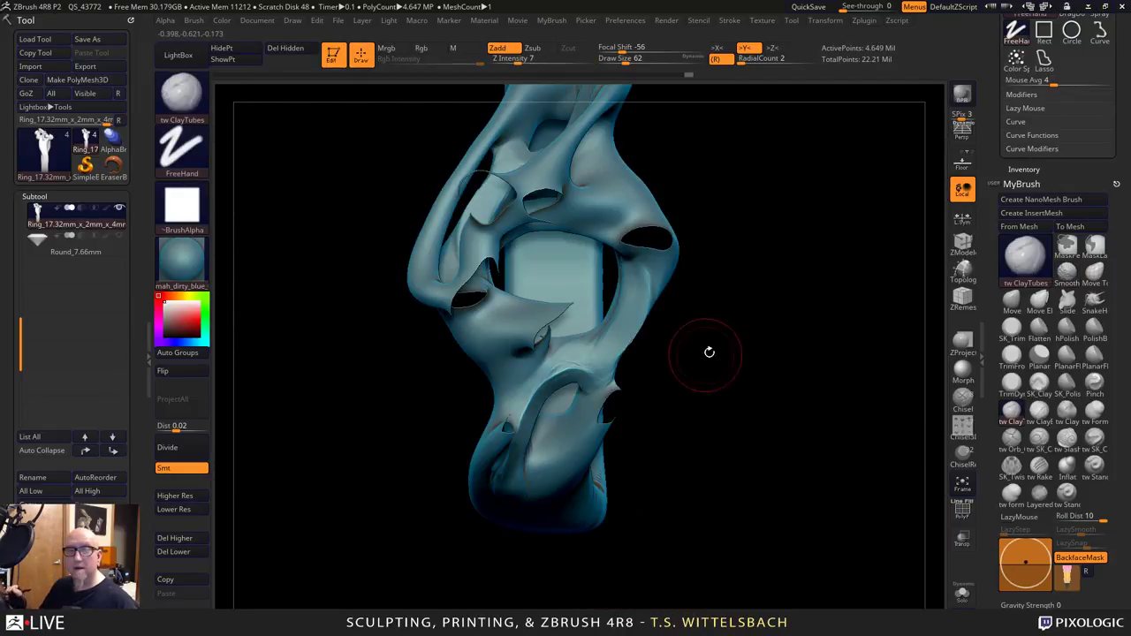
drag(715, 350, 677, 361)
Set the draw size to 46 and add clay along the large opening's inner rim and the bridge below it.
key(space)
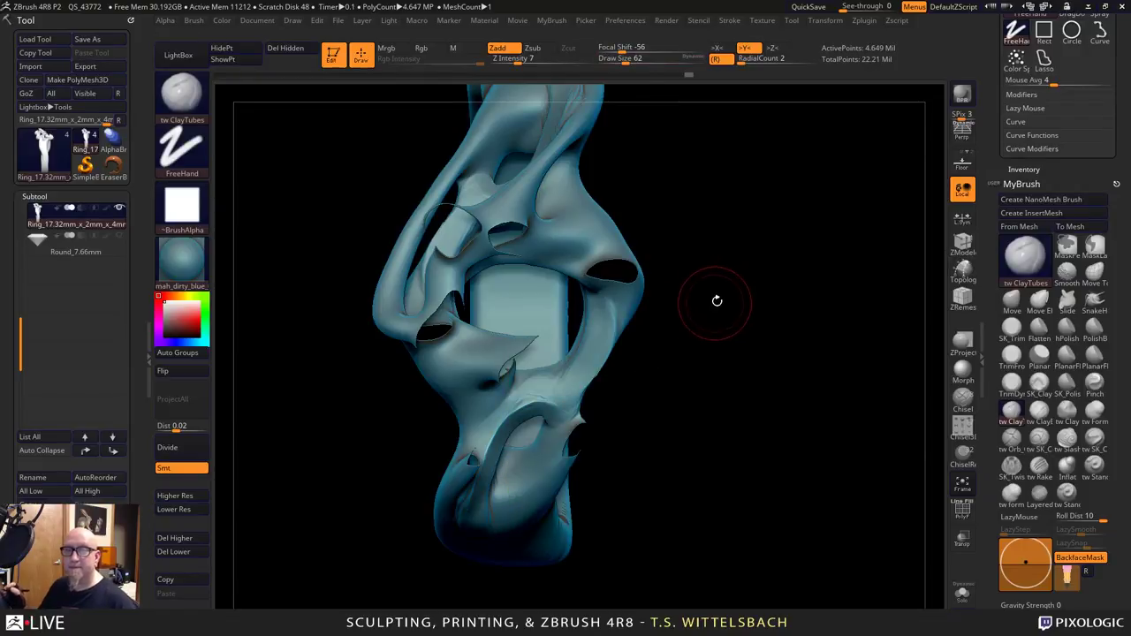
key(space)
drag(705, 321, 711, 270)
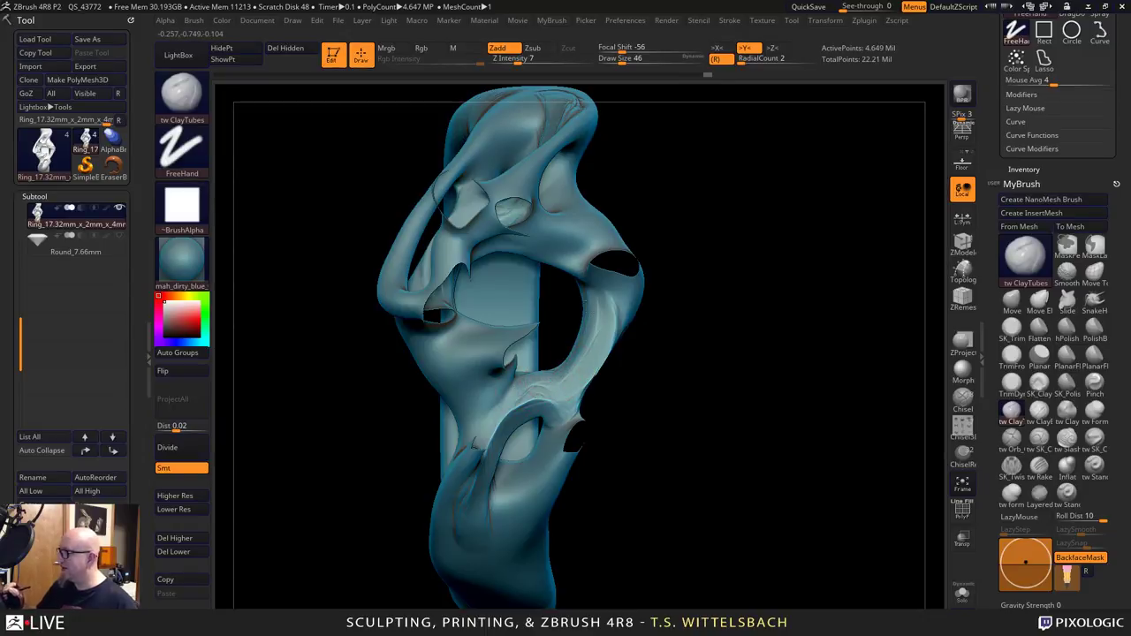
mouse_move(534, 390)
mouse_down()
mouse_move(566, 389)
mouse_move(595, 354)
mouse_move(595, 305)
mouse_up()
mouse_move(658, 381)
mouse_down()
mouse_move(663, 397)
mouse_move(775, 311)
mouse_move(720, 309)
mouse_up()
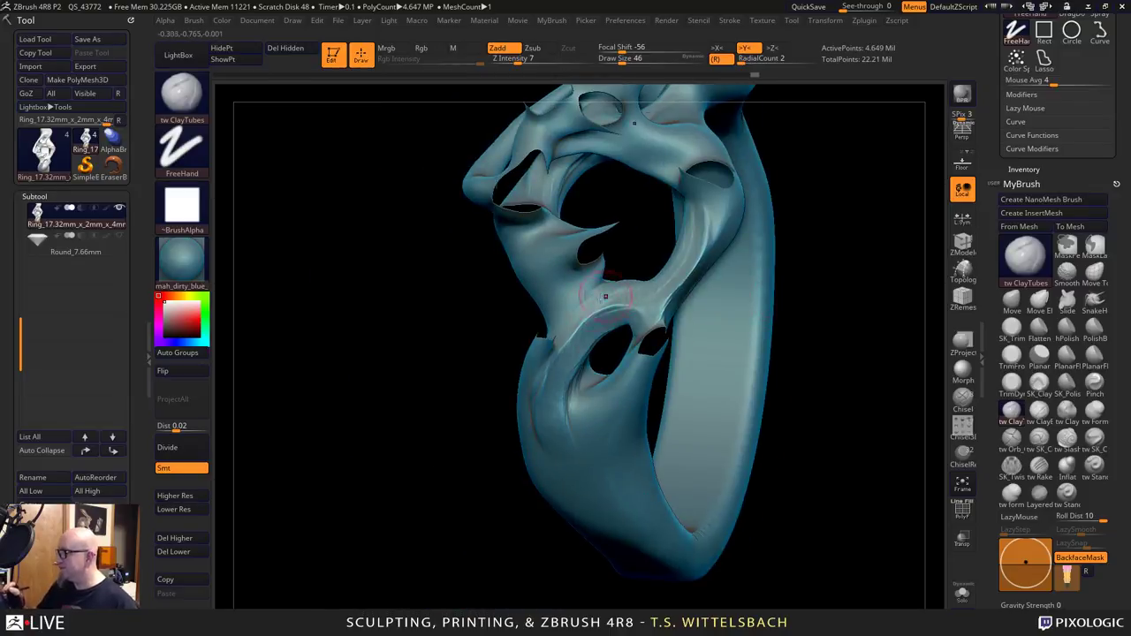
mouse_move(592, 291)
right_down()
mouse_move(790, 416)
mouse_move(786, 327)
mouse_move(535, 386)
right_up()
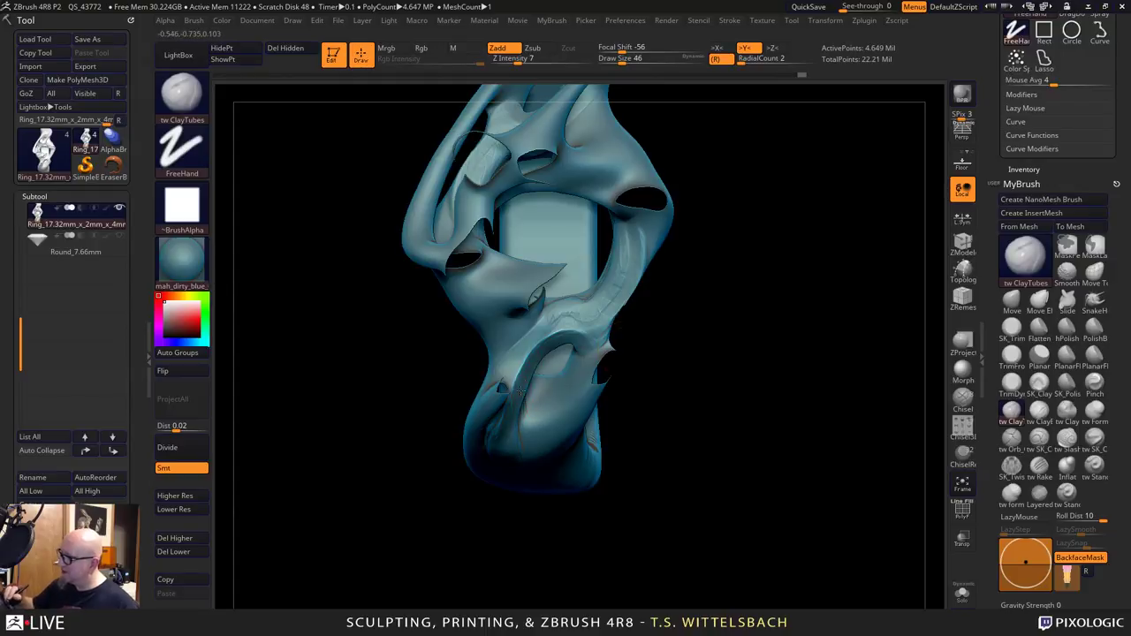
Layer clay strokes around the rim of the small opening and onto the strand beneath it.
mouse_move(732, 280)
right_down()
mouse_move(725, 412)
mouse_move(766, 398)
mouse_move(746, 371)
right_up()
mouse_move(675, 251)
right_down()
mouse_move(725, 295)
mouse_move(716, 301)
mouse_move(761, 321)
right_up()
alt+drag(651, 372, 673, 316)
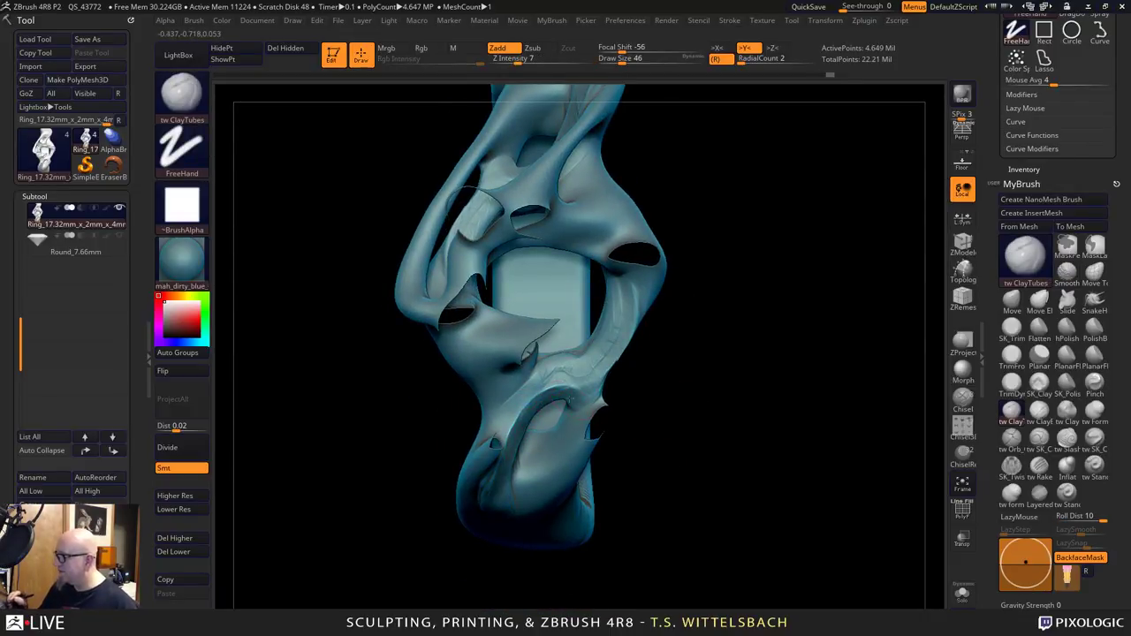
mouse_move(702, 389)
right_down()
mouse_move(558, 398)
mouse_move(529, 412)
mouse_move(674, 463)
mouse_move(571, 427)
mouse_move(583, 424)
right_up()
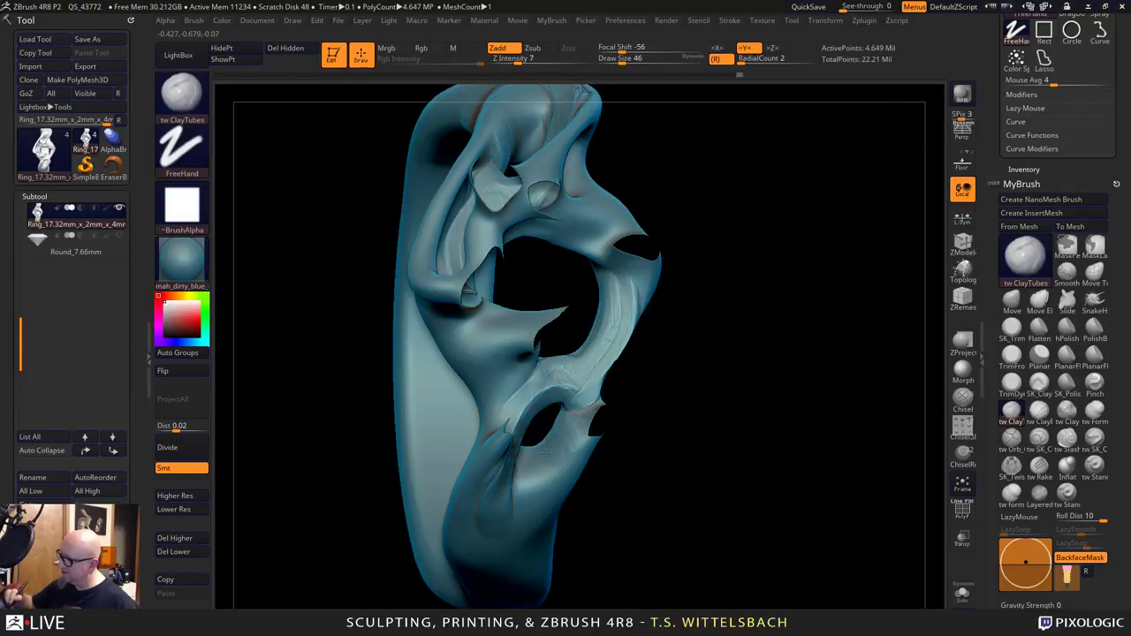
right_drag(543, 453, 559, 424)
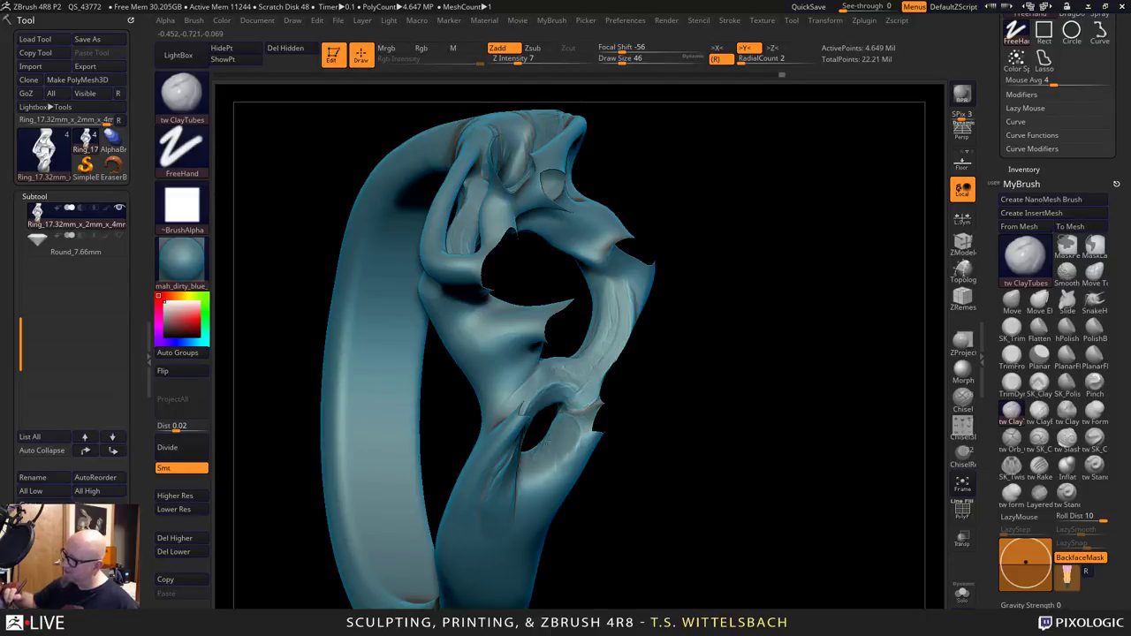
mouse_move(574, 486)
right_down()
mouse_move(664, 462)
mouse_move(628, 429)
mouse_move(757, 335)
mouse_move(740, 319)
mouse_move(588, 334)
right_up()
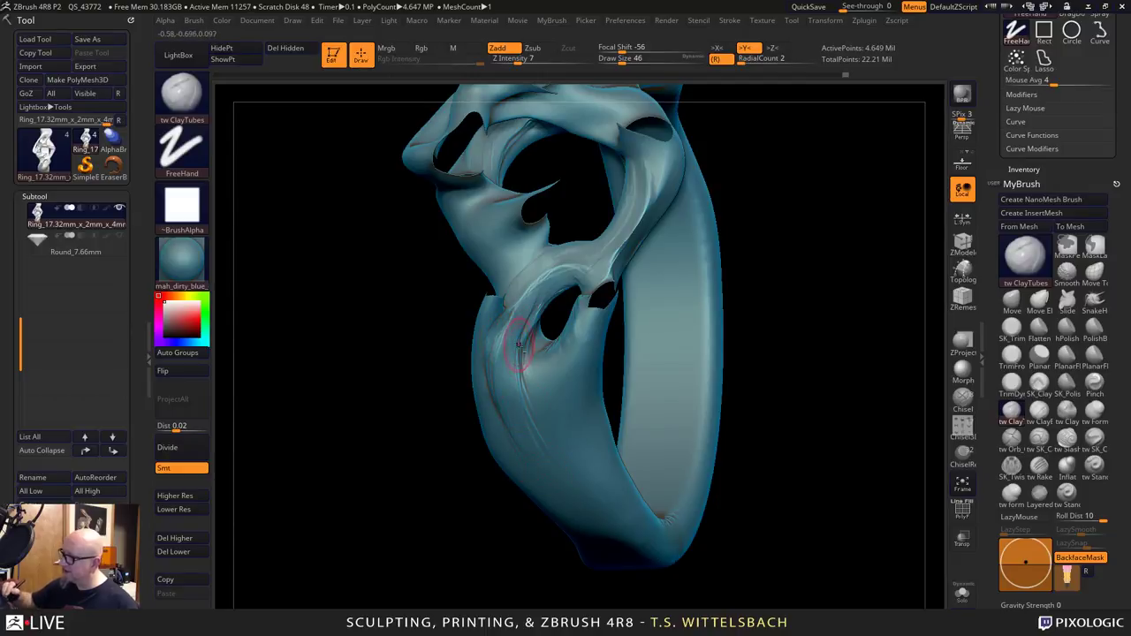
Fill the hollow directly below the small opening with clay strokes and blend the arched strand beside it.
mouse_move(519, 349)
mouse_down()
mouse_move(546, 376)
mouse_move(559, 356)
mouse_move(535, 397)
mouse_move(544, 353)
mouse_move(525, 410)
mouse_up()
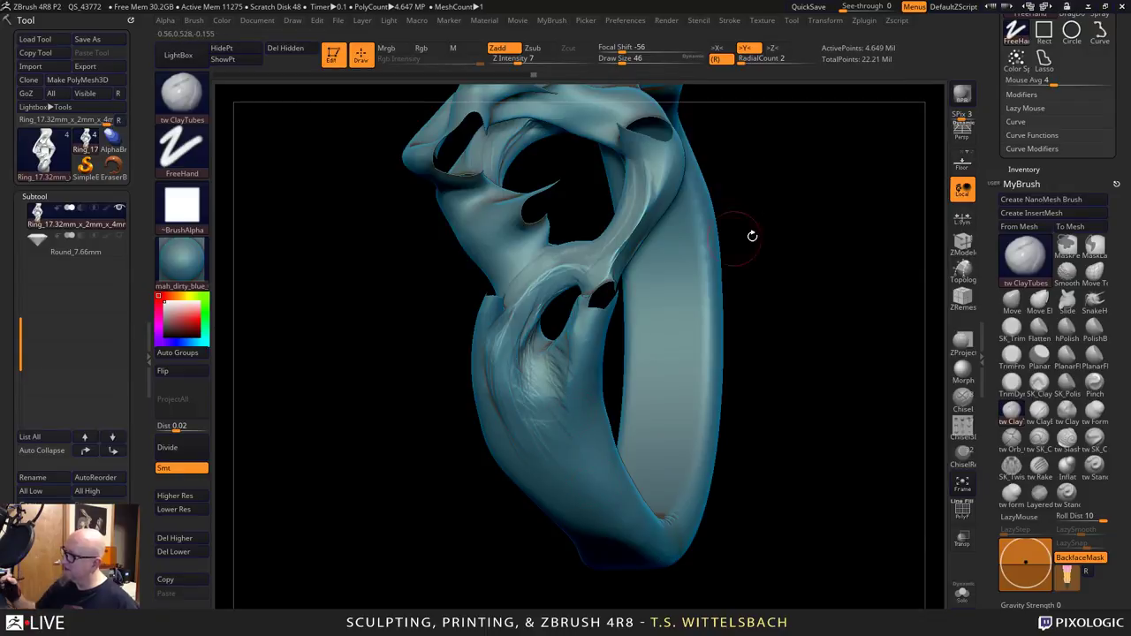
drag(773, 235, 798, 232)
shift+drag(534, 310, 529, 334)
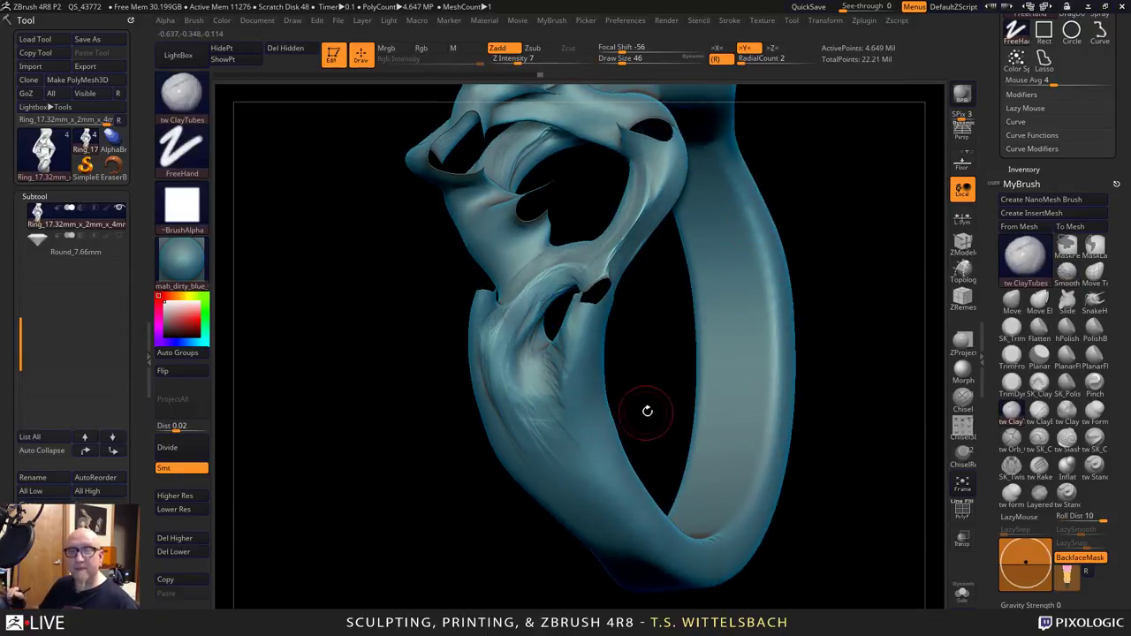
drag(649, 409, 610, 420)
mouse_move(448, 591)
alt+mouse_down()
mouse_move(424, 587)
mouse_move(425, 568)
alt+mouse_up()
mouse_move(528, 281)
mouse_down()
mouse_move(483, 371)
mouse_move(492, 383)
mouse_move(502, 332)
mouse_move(539, 472)
mouse_up()
mouse_move(502, 314)
mouse_down()
mouse_move(522, 283)
mouse_move(497, 349)
mouse_up()
Add clay over the arched strand and along the outer strand beside the small opening.
drag(700, 414, 659, 354)
drag(698, 393, 690, 441)
mouse_move(520, 311)
mouse_down()
mouse_move(503, 371)
mouse_move(515, 298)
mouse_up()
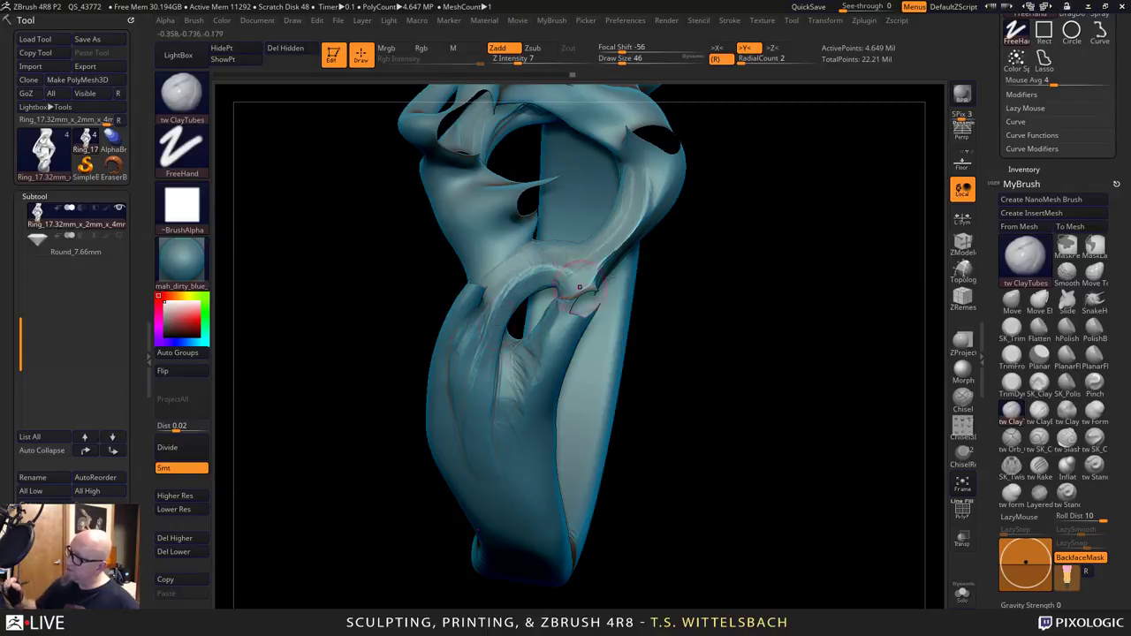
drag(659, 260, 511, 305)
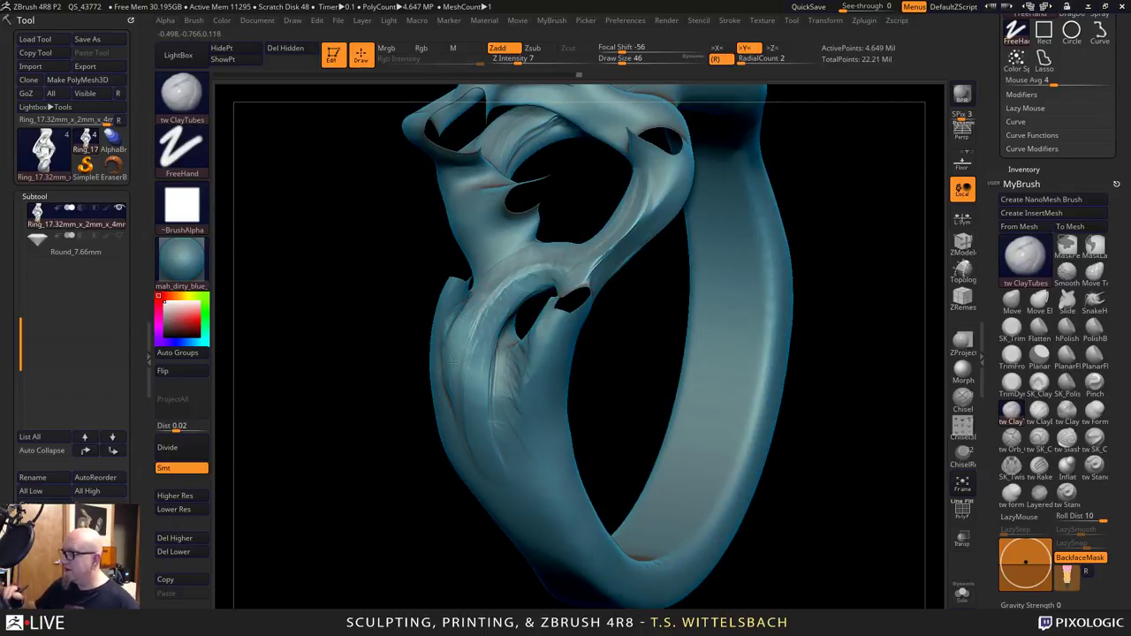
drag(442, 404, 438, 328)
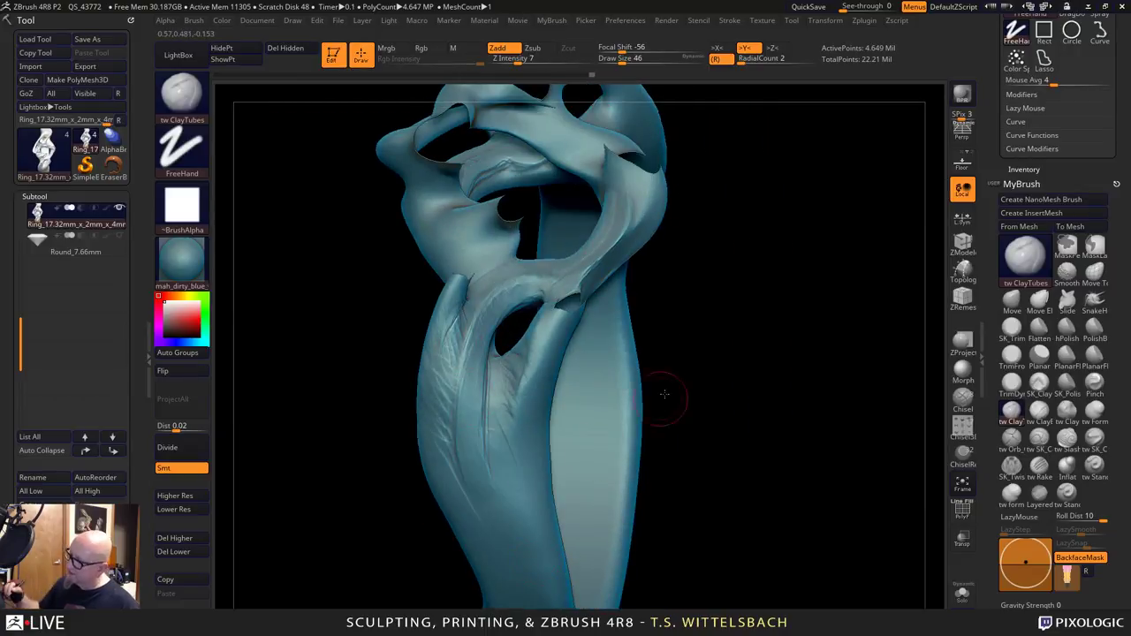
drag(673, 384, 548, 311)
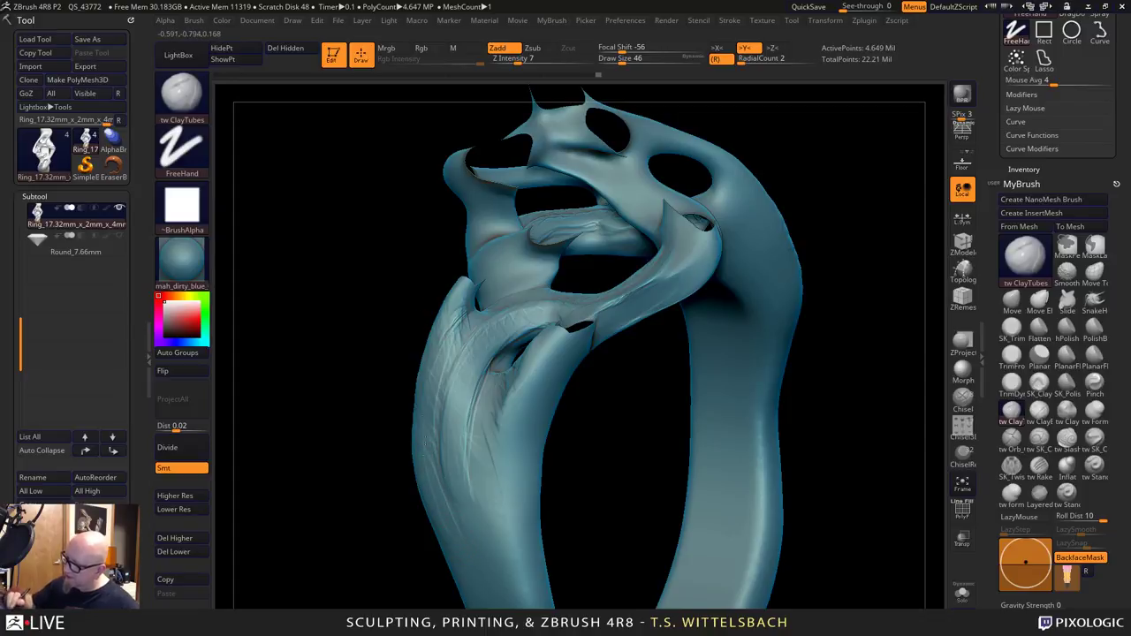
Set the draw size to 65 and run the outer strands down the shank as long twisting ridges and grooves.
drag(448, 410, 475, 530)
mouse_move(664, 536)
mouse_down()
mouse_move(815, 483)
mouse_move(757, 432)
mouse_move(715, 226)
mouse_move(684, 207)
mouse_move(639, 217)
mouse_up()
right_click(395, 208)
click(383, 157)
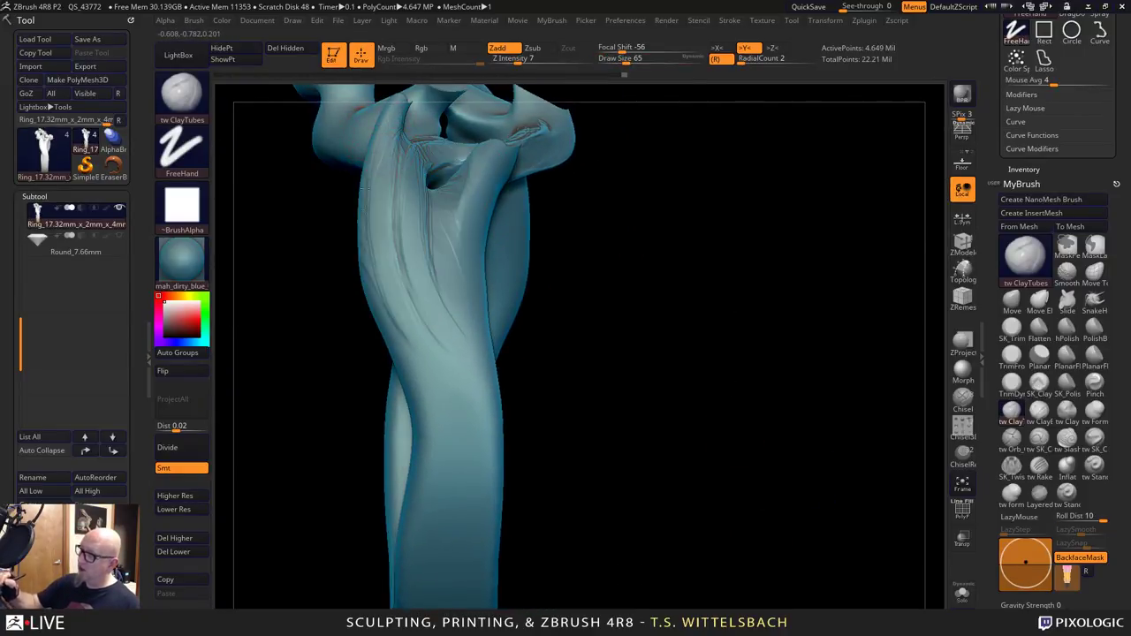
drag(512, 586, 442, 327)
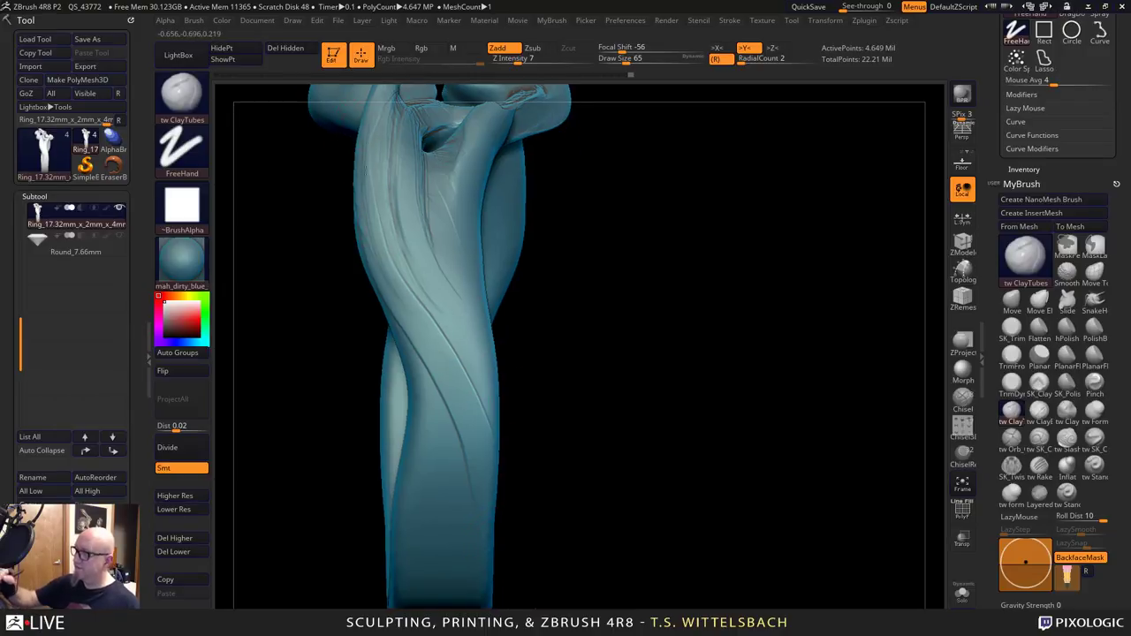
Extend the twisting grooves toward the base of the shank and build up clay along its inner side.
drag(575, 478, 613, 292)
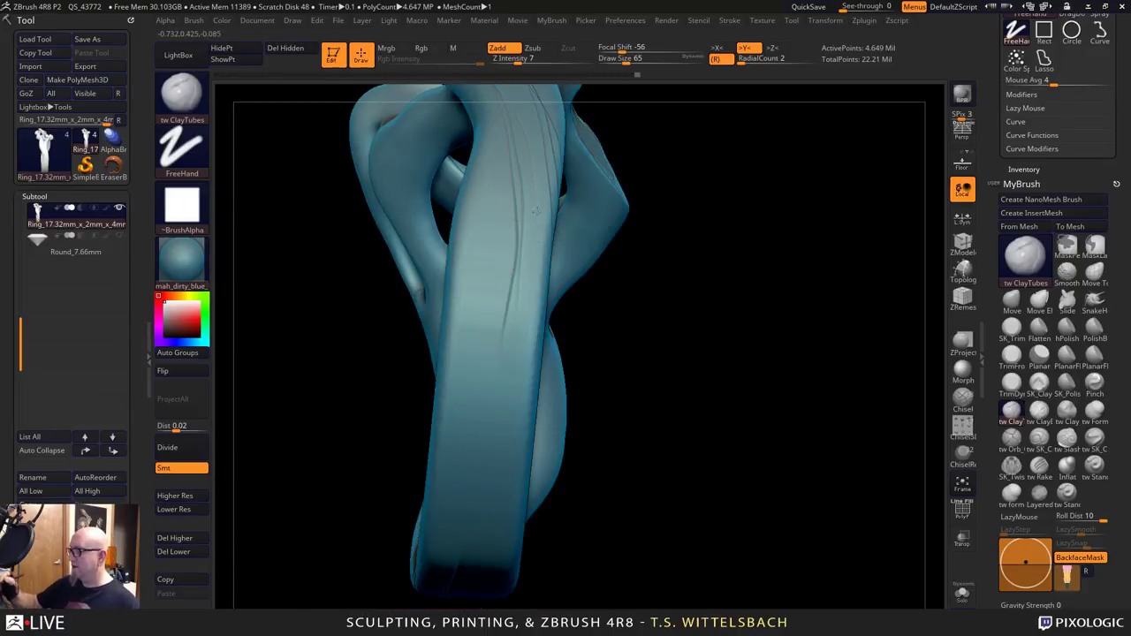
drag(505, 341, 433, 514)
drag(523, 262, 506, 362)
mouse_move(628, 140)
mouse_down()
mouse_move(676, 267)
mouse_move(684, 238)
mouse_move(690, 477)
mouse_move(657, 434)
mouse_up()
drag(489, 394, 528, 336)
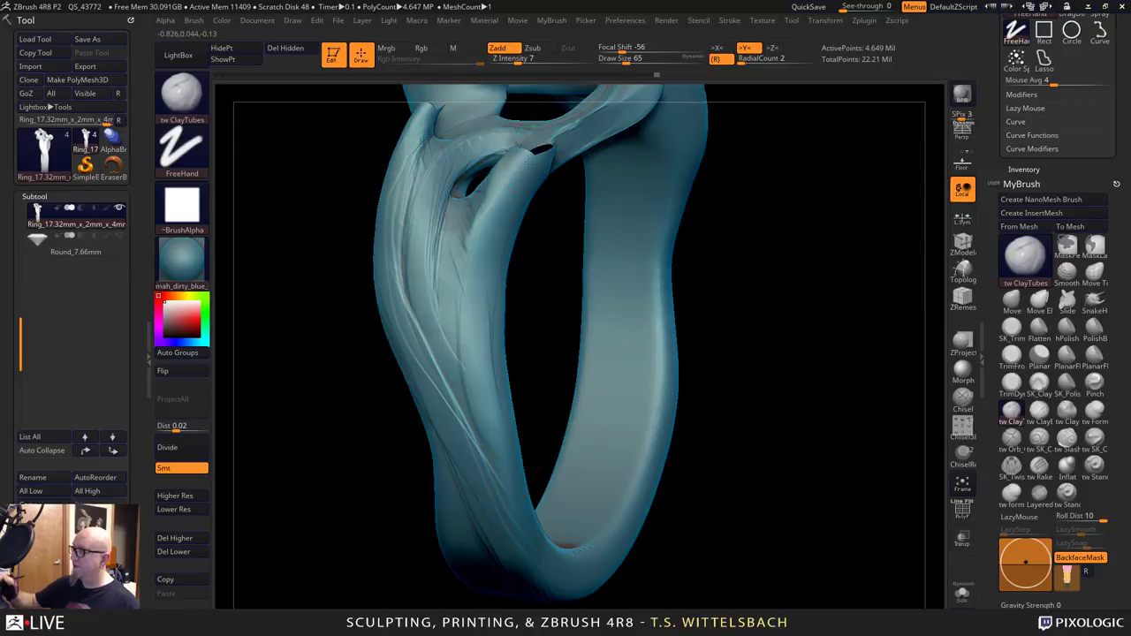
mouse_move(685, 304)
mouse_down()
mouse_move(808, 184)
mouse_move(738, 189)
mouse_move(562, 469)
mouse_move(560, 432)
mouse_move(650, 341)
mouse_up()
drag(532, 415, 711, 298)
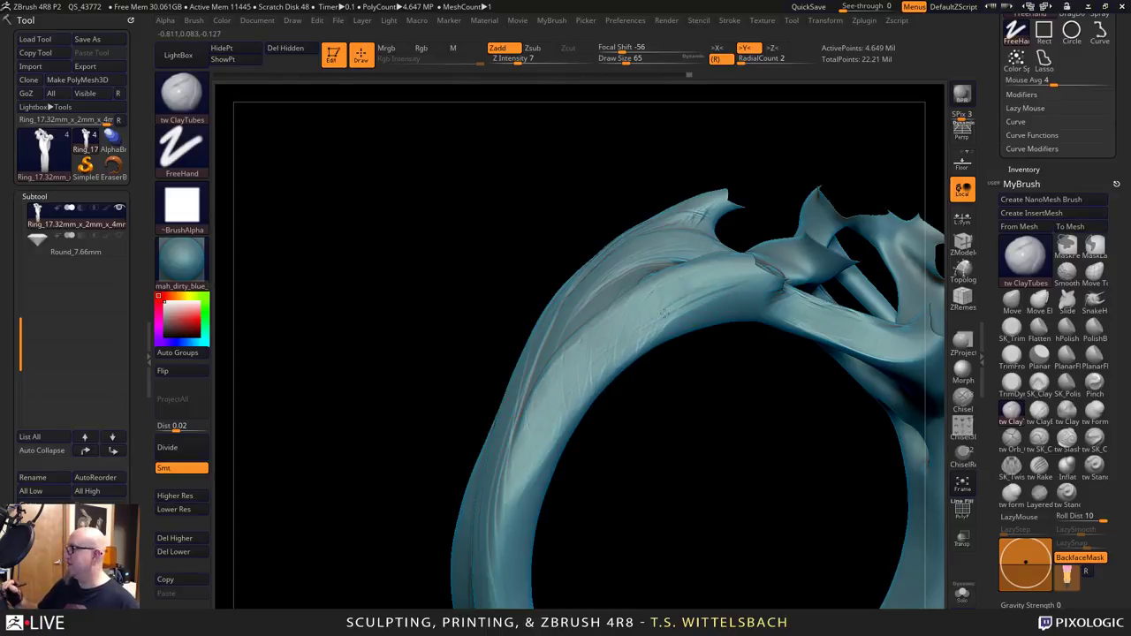
Reduce the draw size to 28, then refine and smooth the inner strand beside the small opening.
mouse_move(697, 362)
mouse_down()
mouse_move(725, 423)
mouse_move(786, 328)
mouse_move(774, 404)
mouse_move(738, 398)
mouse_up()
key(space)
drag(626, 365, 658, 396)
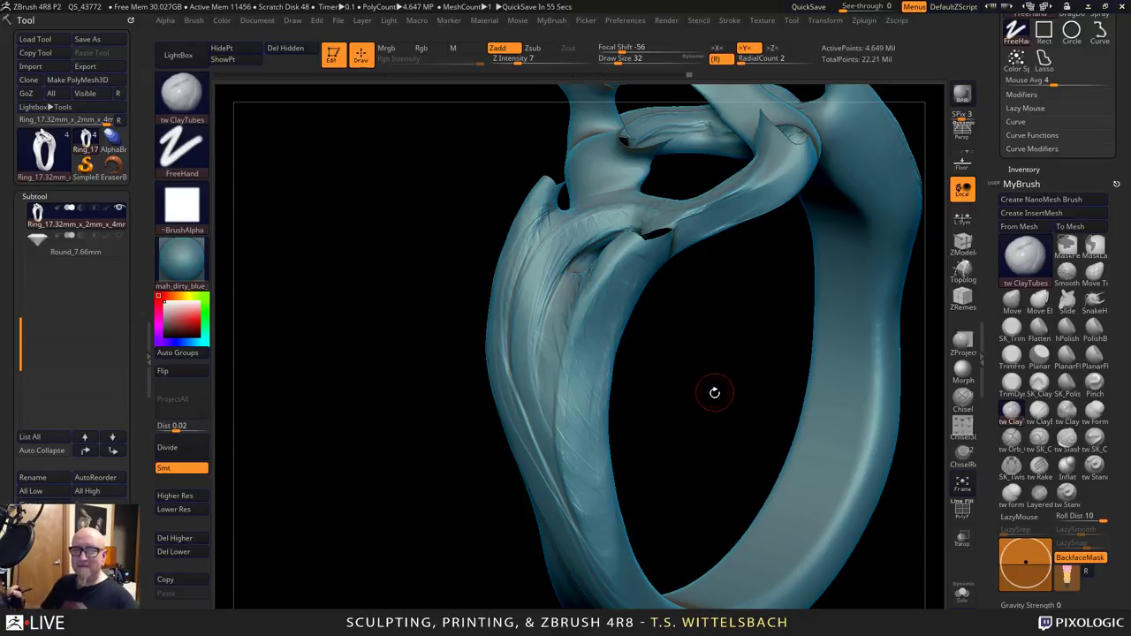
mouse_move(712, 391)
mouse_down()
mouse_move(644, 396)
mouse_move(504, 341)
mouse_up()
right_click(515, 341)
drag(555, 233, 569, 212)
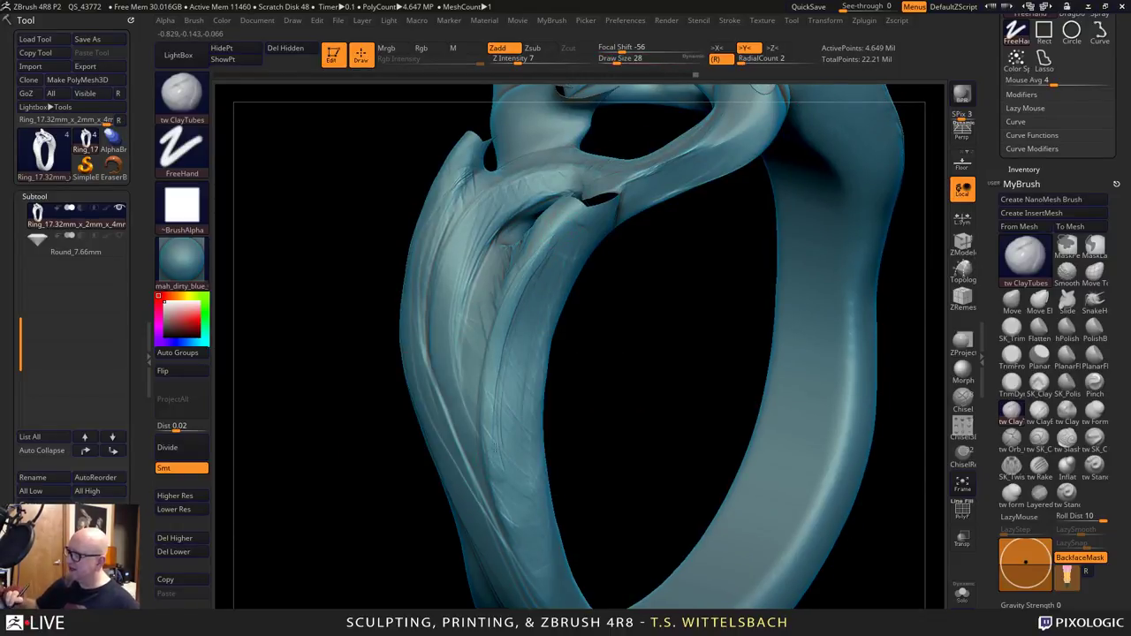
shift+drag(522, 267, 499, 309)
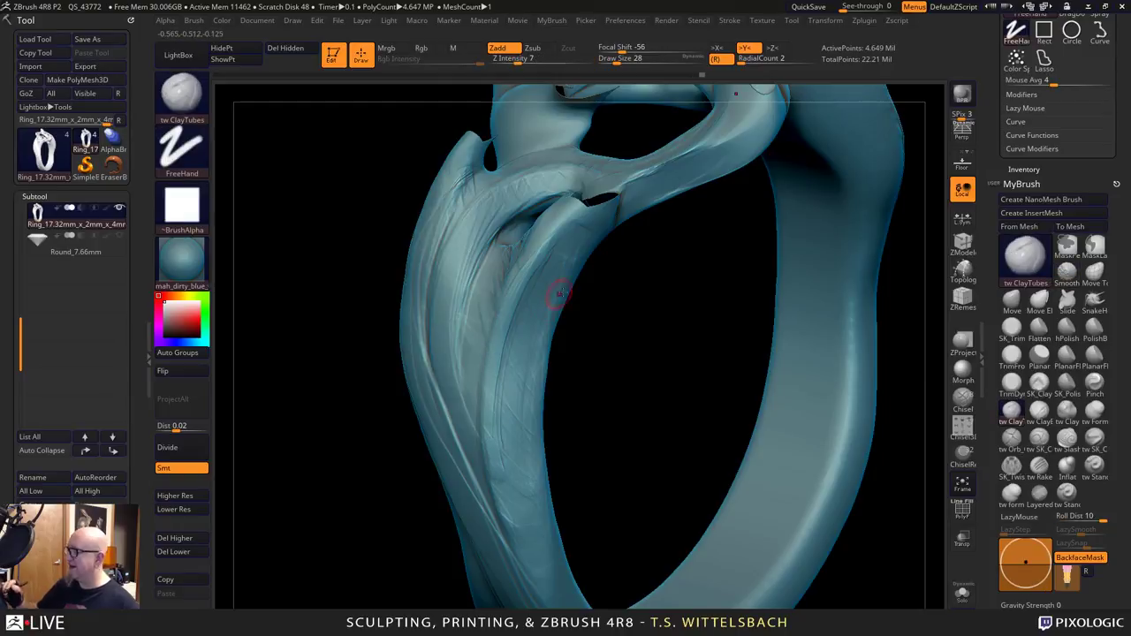
Set the draw size to 48 and build up clay across the outer strands, softening the grooves between them.
right_drag(568, 291, 502, 358)
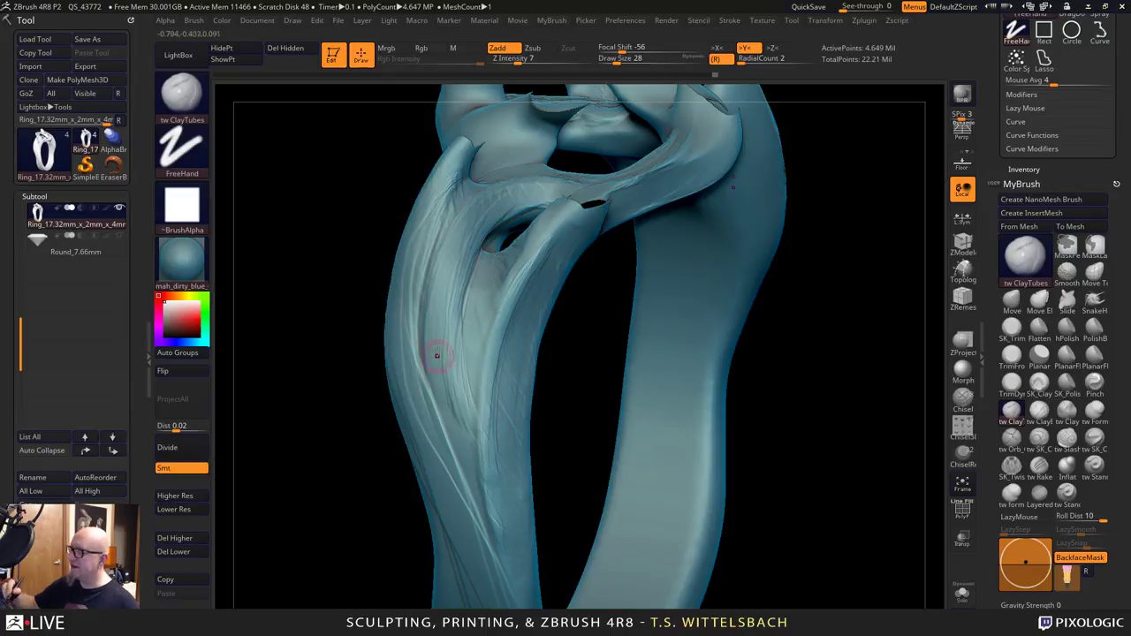
right_drag(434, 336, 442, 334)
key(space)
drag(442, 319, 459, 319)
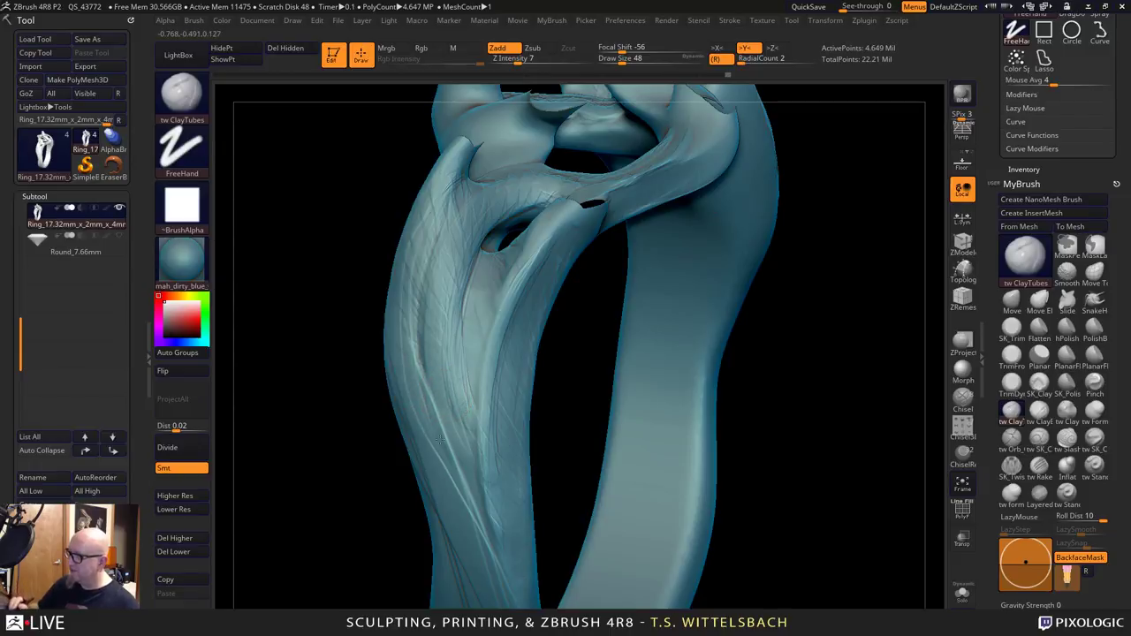
drag(478, 482, 482, 519)
Continue the clay strokes down the twisting shank, blending the long grooves into the band.
alt+drag(771, 473, 819, 349)
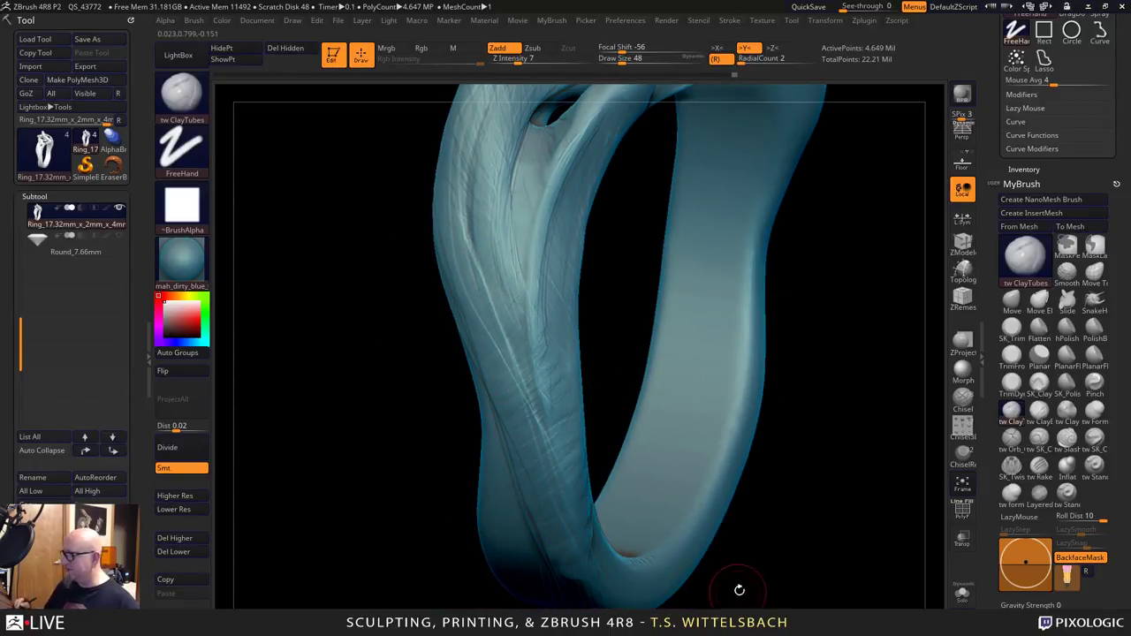
drag(737, 586, 572, 430)
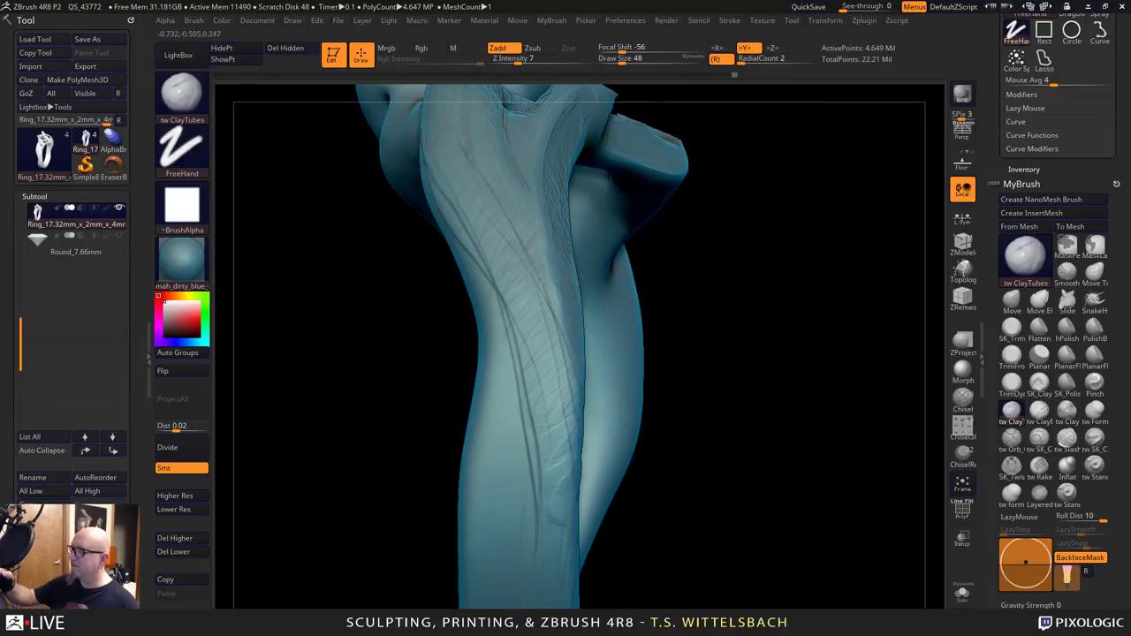
mouse_move(477, 261)
mouse_down()
mouse_move(513, 309)
mouse_move(555, 581)
mouse_up()
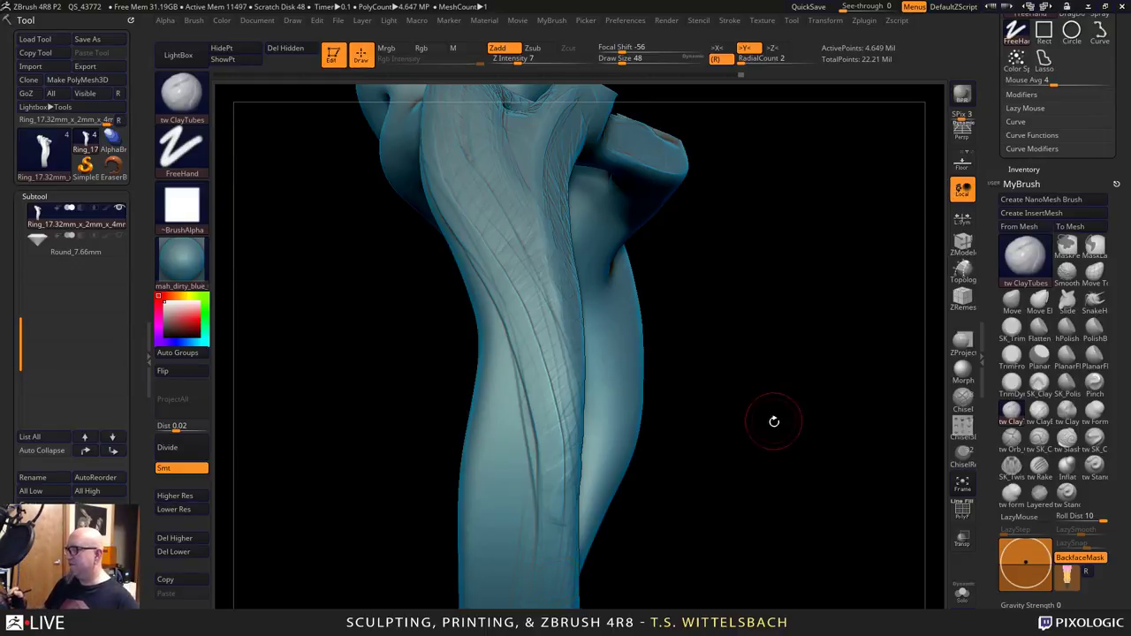
drag(844, 424, 748, 409)
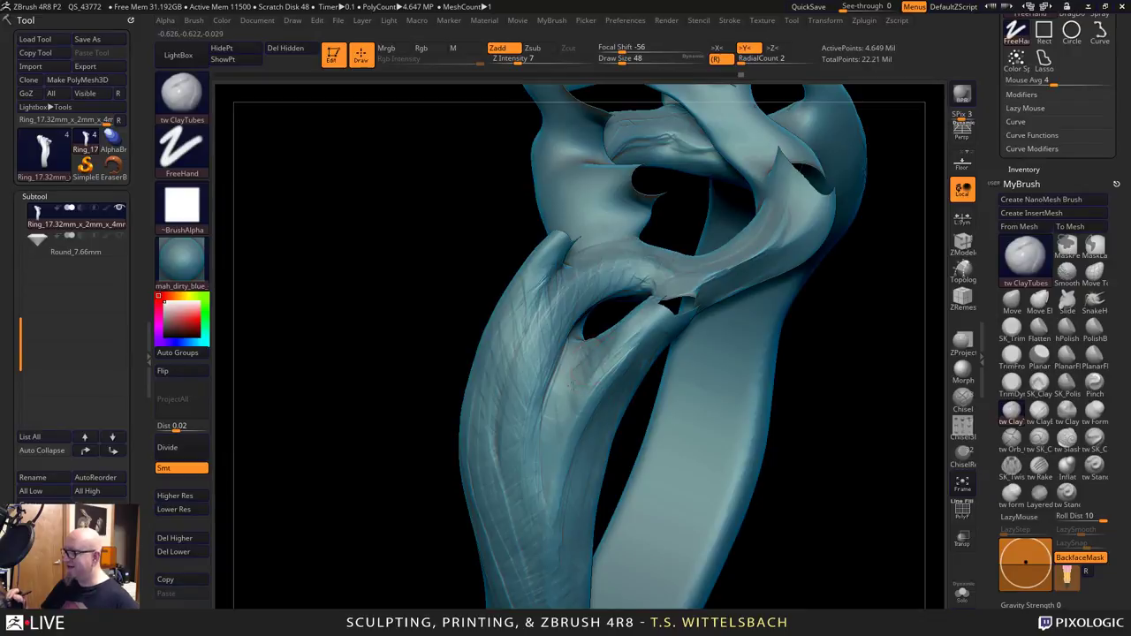